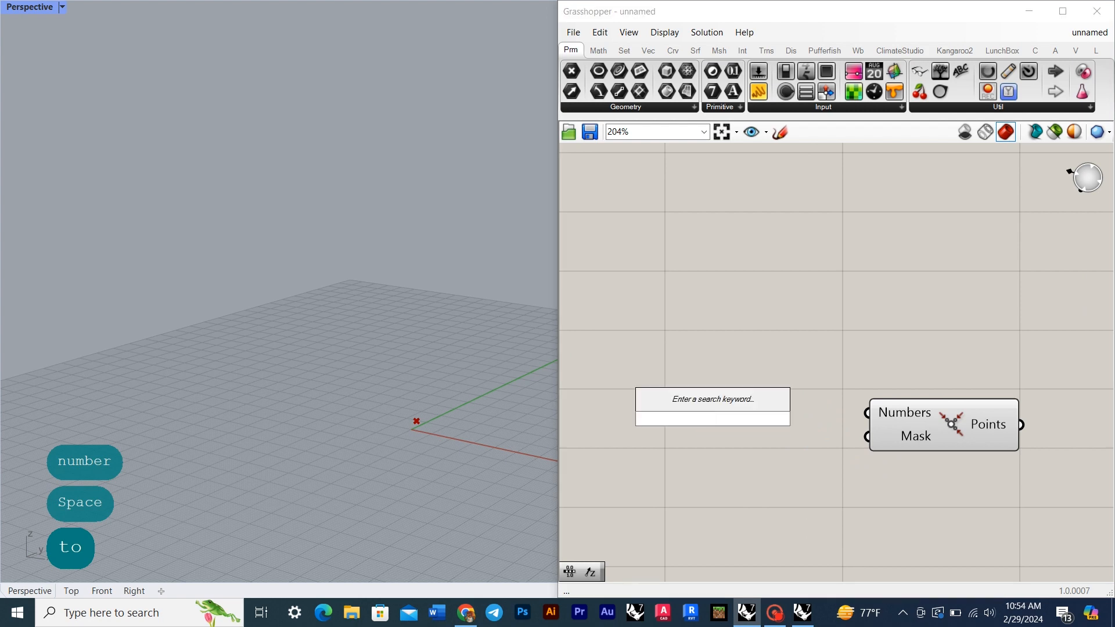
Step: Feed the Numbers input of Numbers to Points from a Range component whose Domain comes from a number slider set to 90
text(range)
key(Return)
right_drag(746, 430, 866, 442)
double_click(656, 417)
text(90)
key(Return)
drag(656, 417, 601, 408)
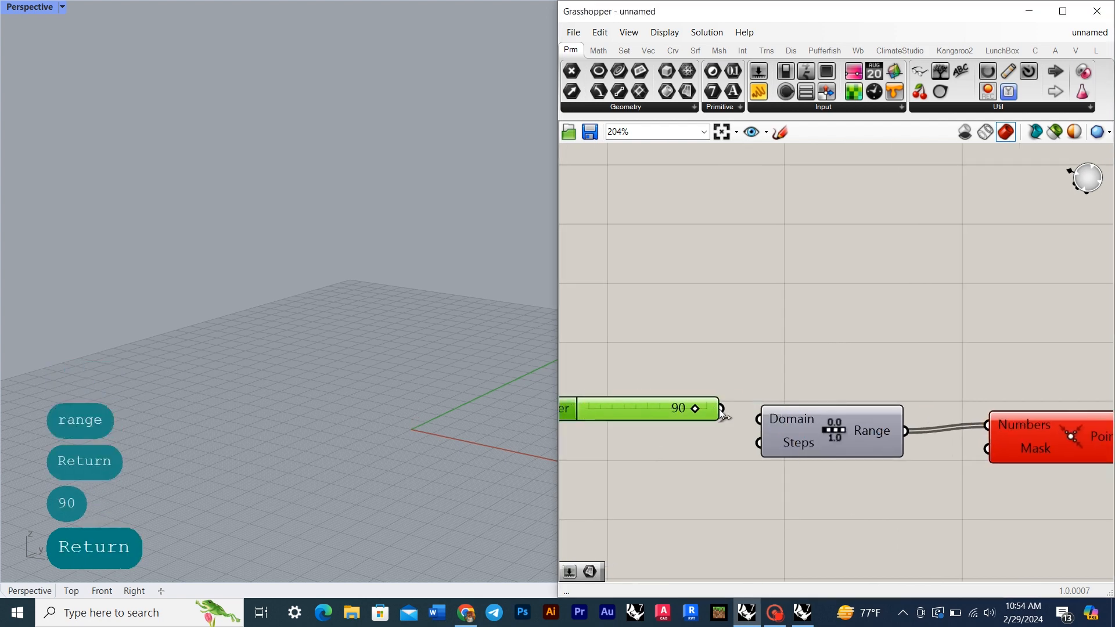
Step: Duplicate the slider, set the copy to 30, and connect it to the Range component's Steps input
alt+drag(664, 451, 667, 452)
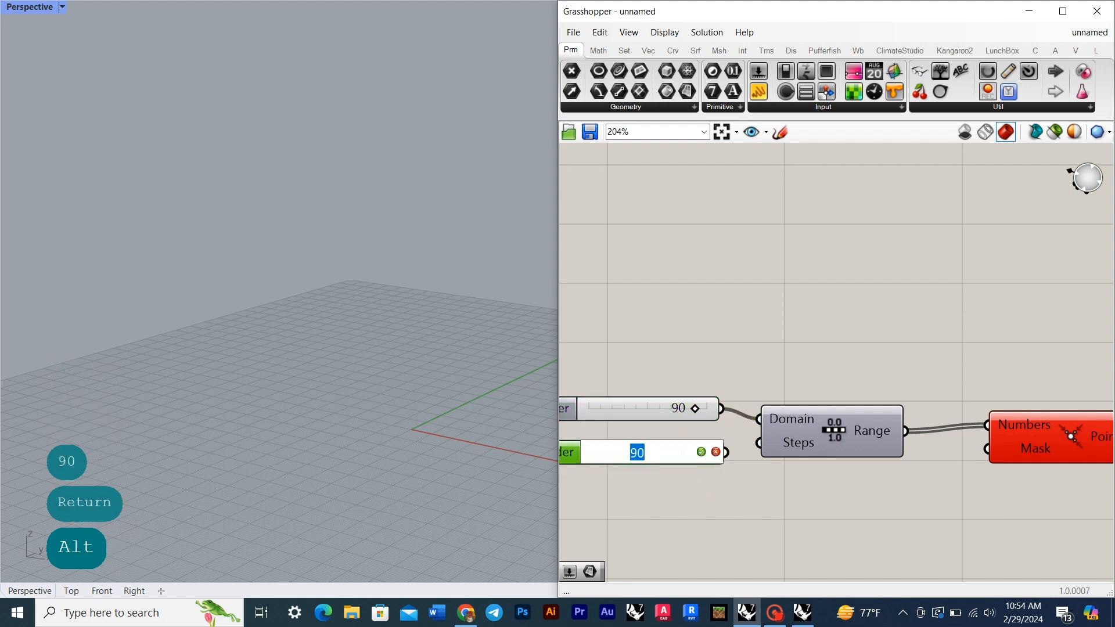
text(30)
key(Return)
scroll(821, 459, down, 1)
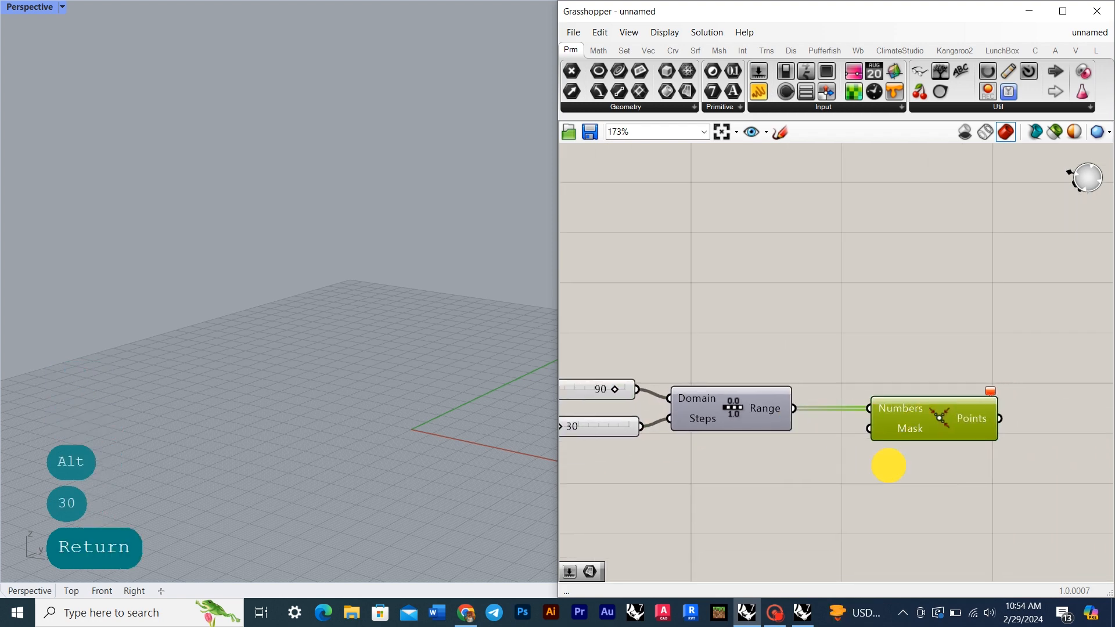
Step: Add a panel containing "z" and connect it to the Mask input of Numbers to Points
double_click(793, 475)
text(//z)
key(Return)
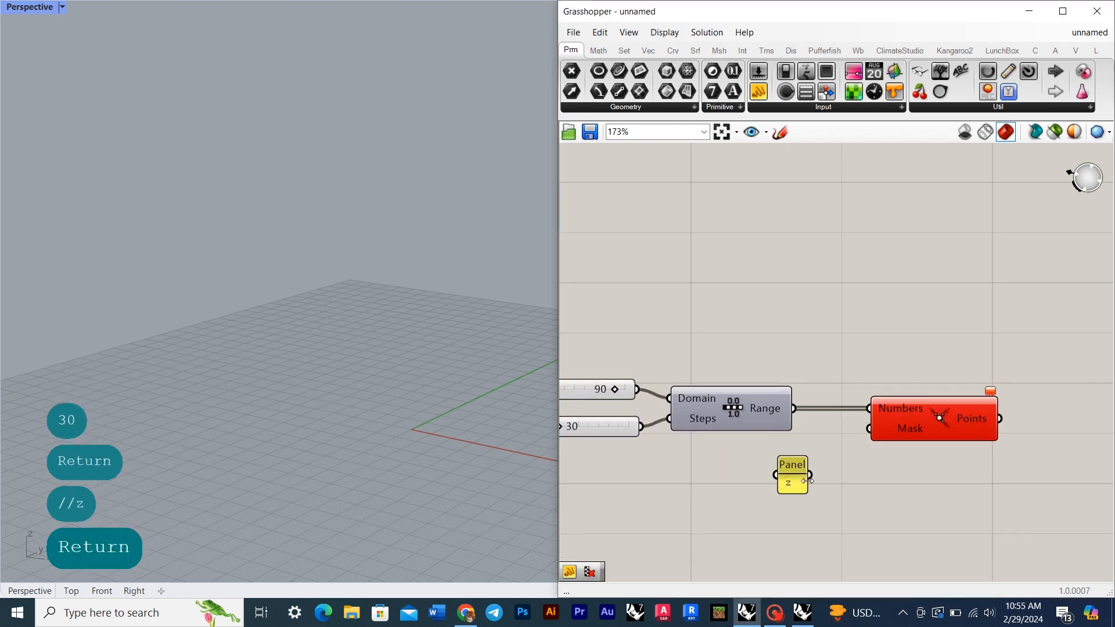
drag(875, 432, 872, 428)
right_drag(375, 395, 379, 342)
scroll(381, 363, up, 6)
right_drag(869, 504, 748, 468)
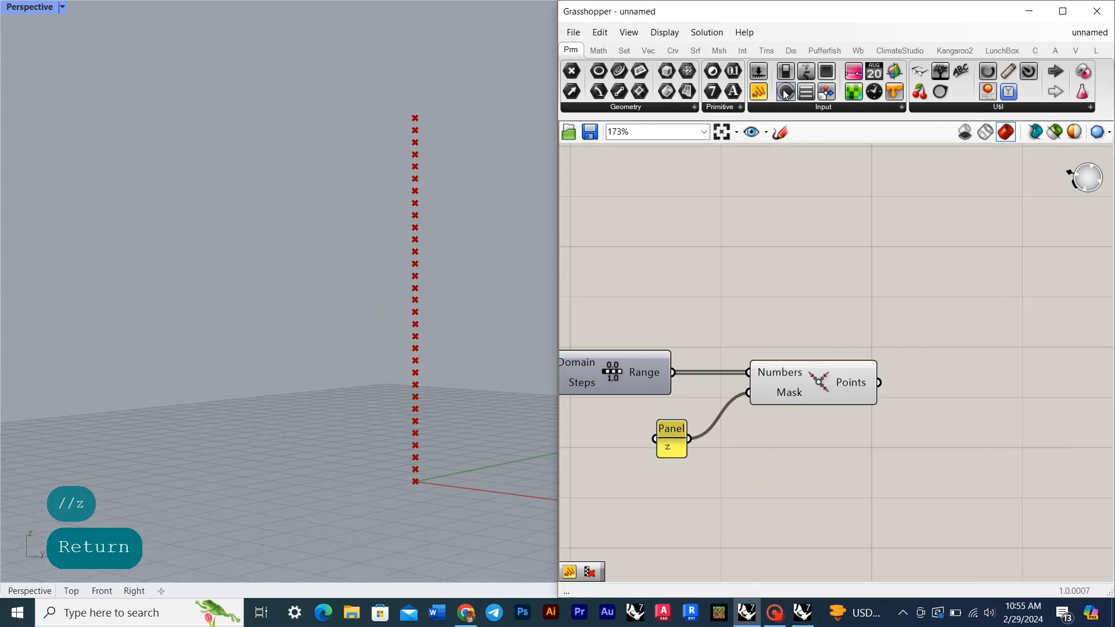
Step: Inspect the generated points' coordinates in a temporary panel and delete that panel
drag(758, 92, 994, 332)
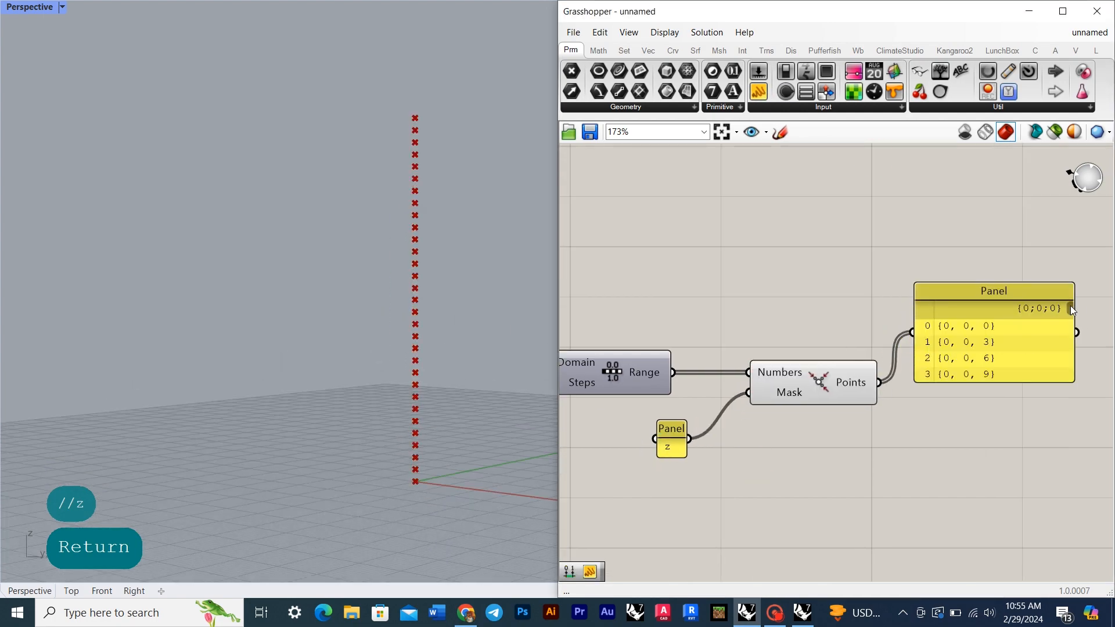
click(977, 306)
key(Delete)
Step: Place a component-labelling Exceptions object above the Range component so names are displayed over the components
drag(940, 72, 706, 185)
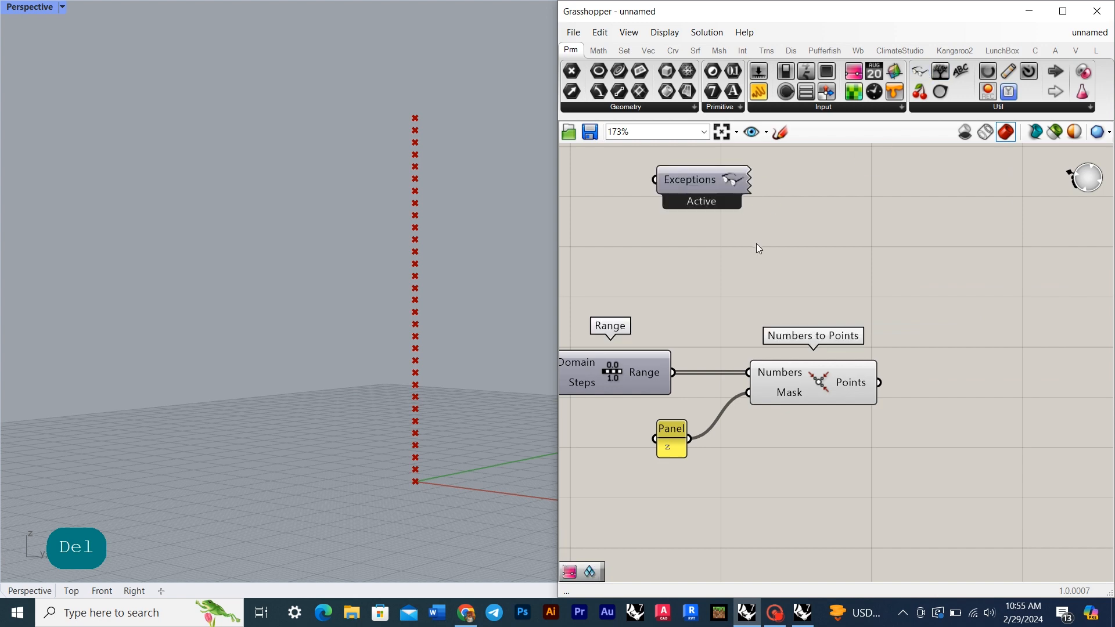
scroll(892, 419, down, 4)
scroll(742, 427, up, 5)
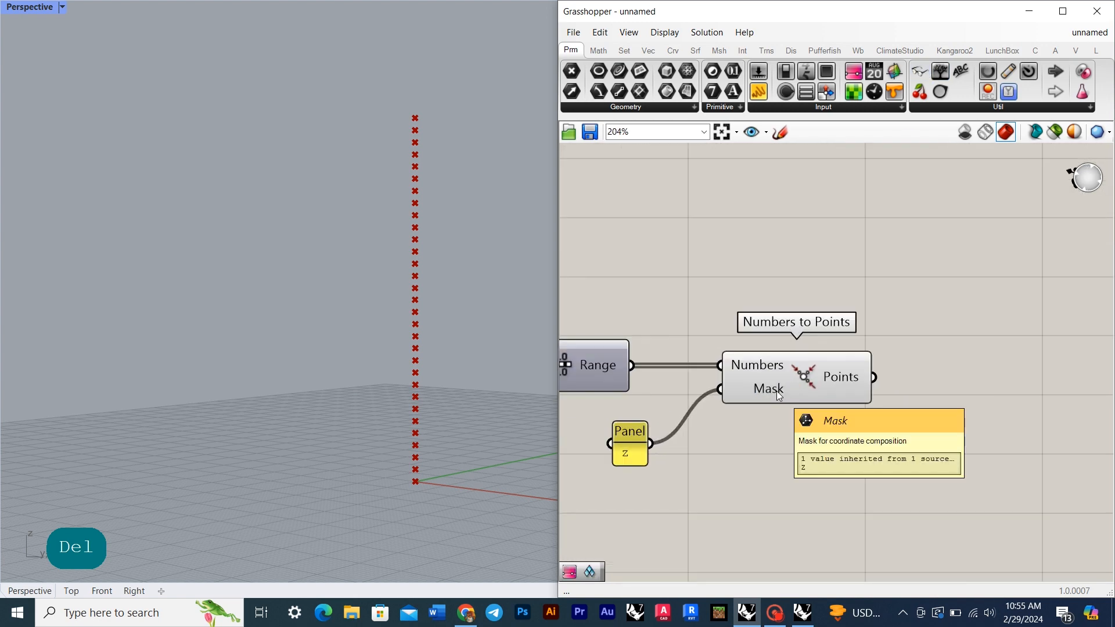
Step: Add an Ellipse component, connect the Points output to its Plane input, and move it further from Numbers to Points
double_click(1014, 415)
text(ellipse)
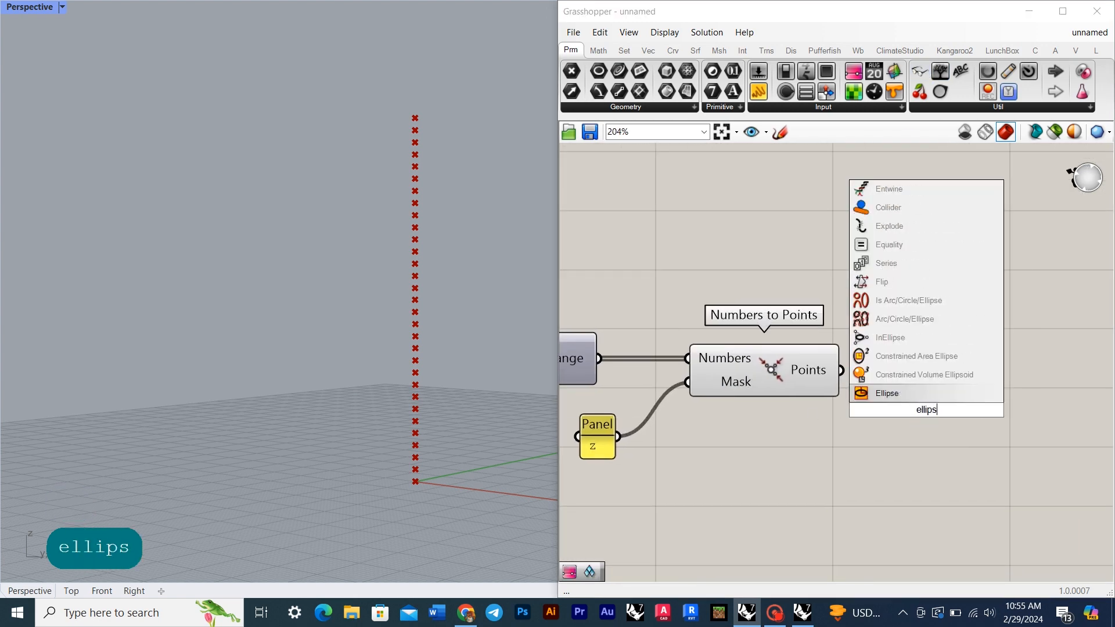
key(Return)
drag(841, 369, 929, 381)
drag(985, 411, 1008, 401)
click(766, 416)
scroll(766, 415, down, 2)
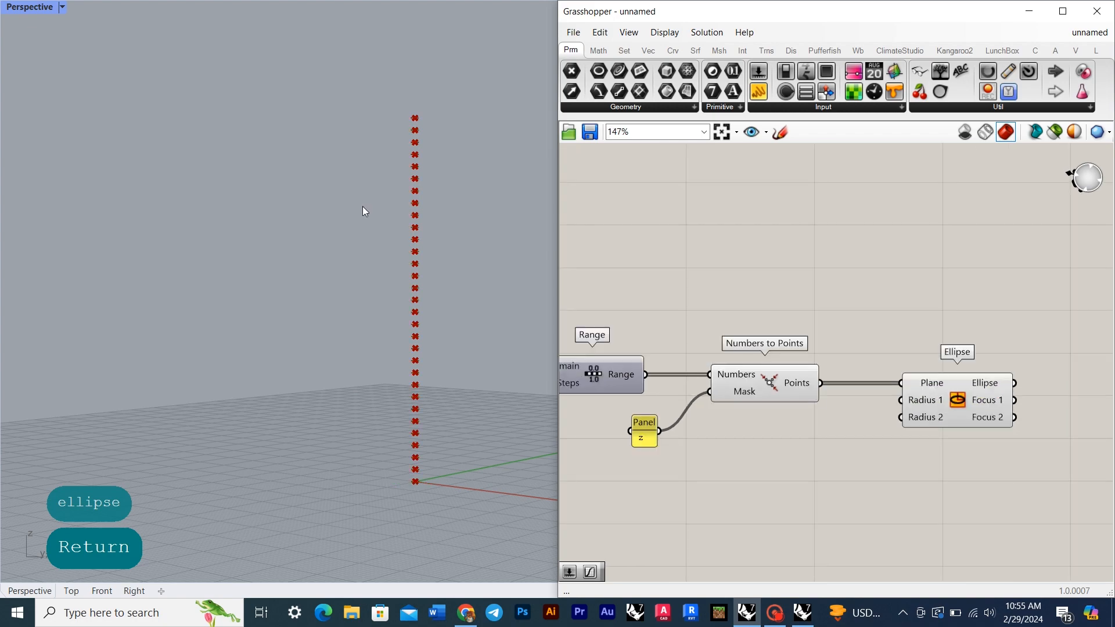
right_drag(364, 209, 457, 464)
right_drag(449, 381, 451, 351)
right_drag(907, 461, 807, 428)
drag(827, 388, 958, 388)
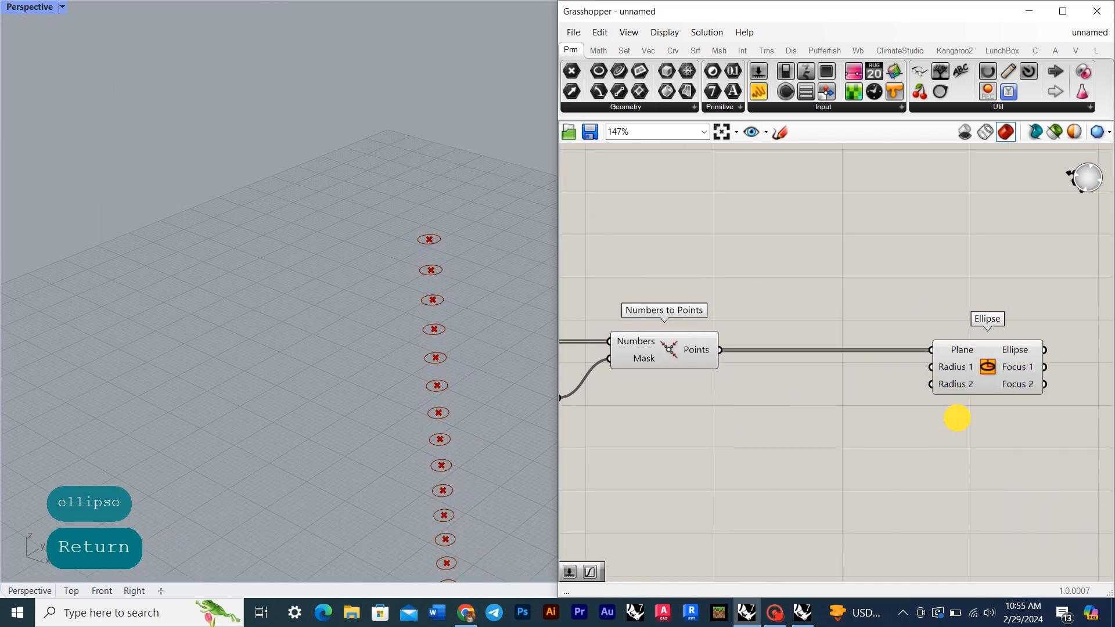
Step: Add a number slider of 10 driving the Ellipse's Radius 1, duplicate it below, and lower the original to 7
double_click(806, 415)
text(10)
key(Return)
drag(894, 413, 931, 367)
alt+drag(826, 415, 826, 453)
drag(884, 414, 832, 412)
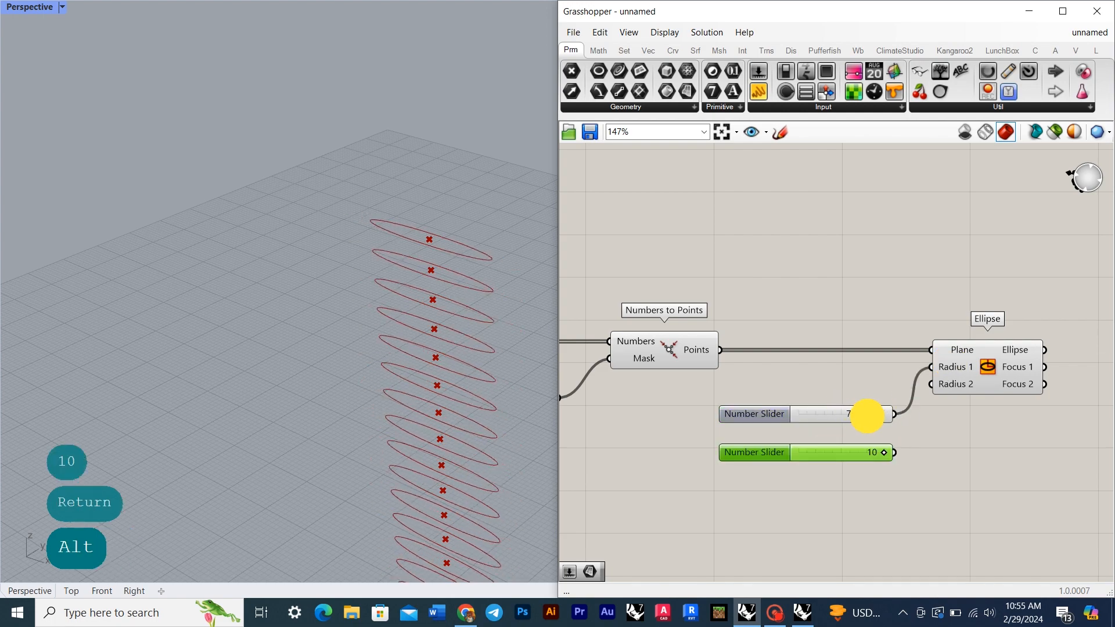
Step: Connect the duplicated slider to Radius 2 and set the ellipse radii to 8 and 4
drag(895, 456, 834, 460)
scroll(346, 408, down, 3)
right_drag(346, 409, 386, 357)
drag(831, 469, 815, 405)
drag(812, 415, 769, 425)
click(827, 416)
click(816, 445)
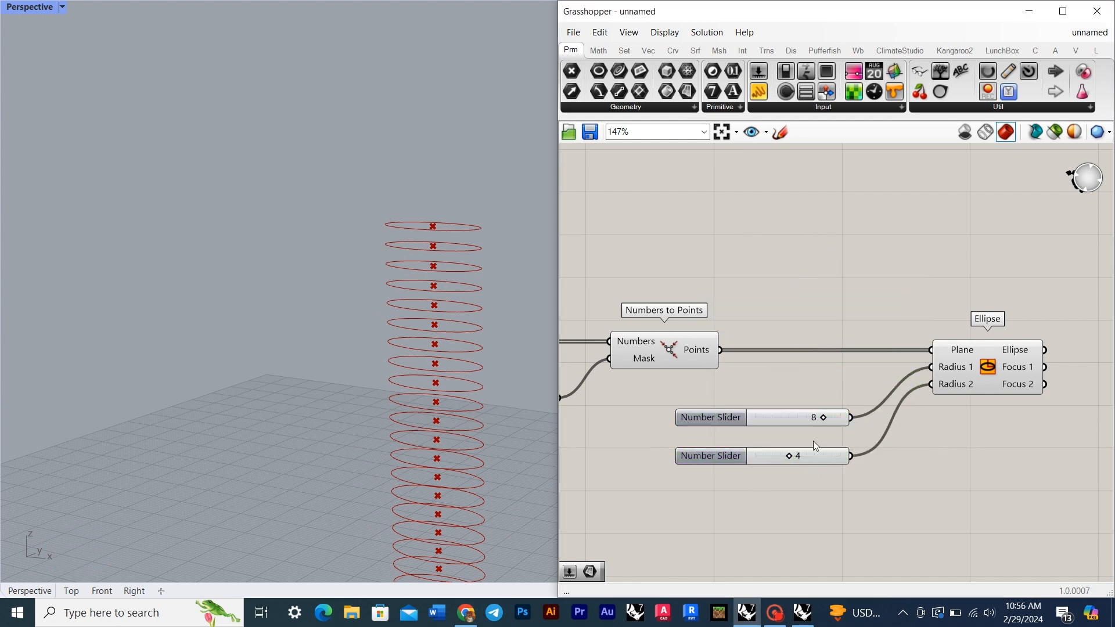
Step: Add a Graph Mapper below Numbers to Points and move the two radius sliders above that component
click(477, 612)
scroll(849, 299, down, 5)
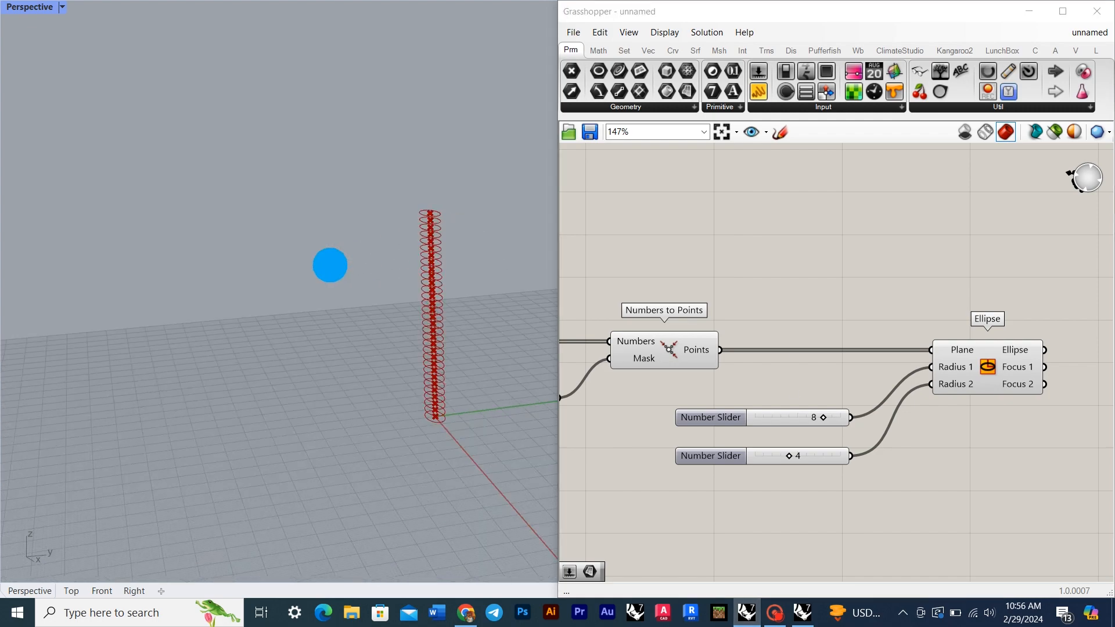
right_drag(330, 264, 430, 192)
scroll(827, 472, down, 4)
double_click(821, 392)
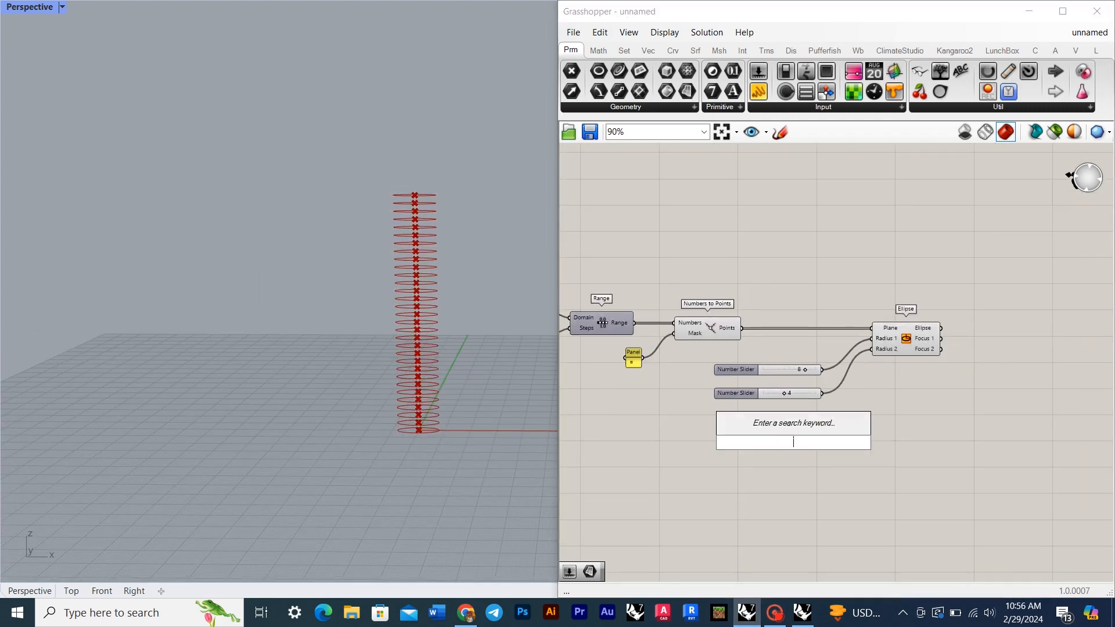
text(grap)
click(784, 407)
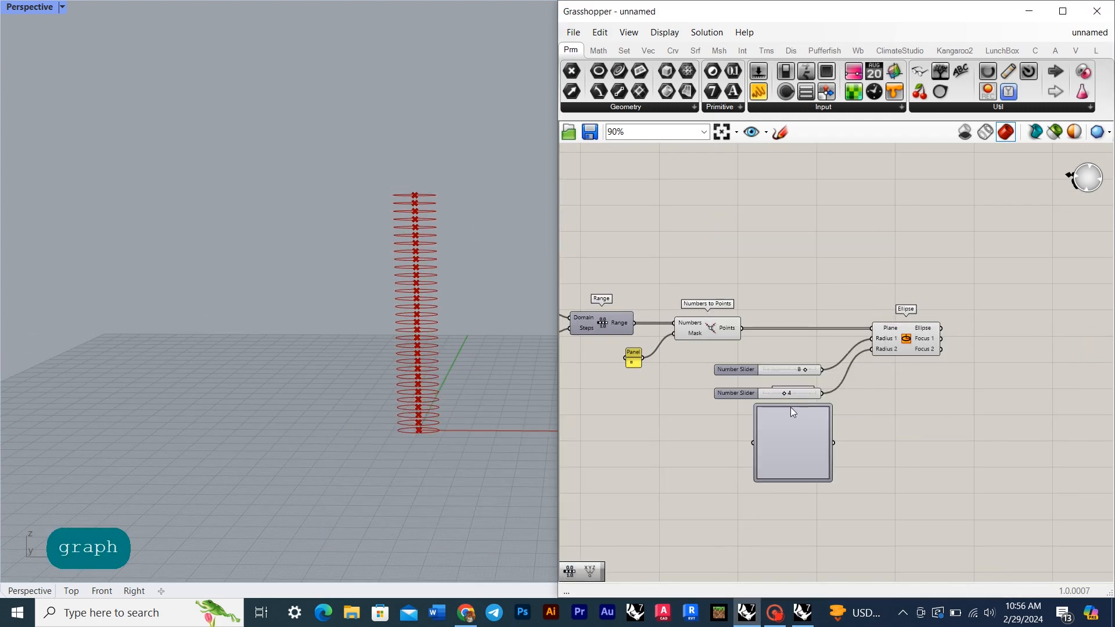
scroll(794, 406, up, 4)
drag(802, 434, 741, 456)
drag(832, 403, 784, 313)
drag(781, 342, 751, 146)
click(858, 339)
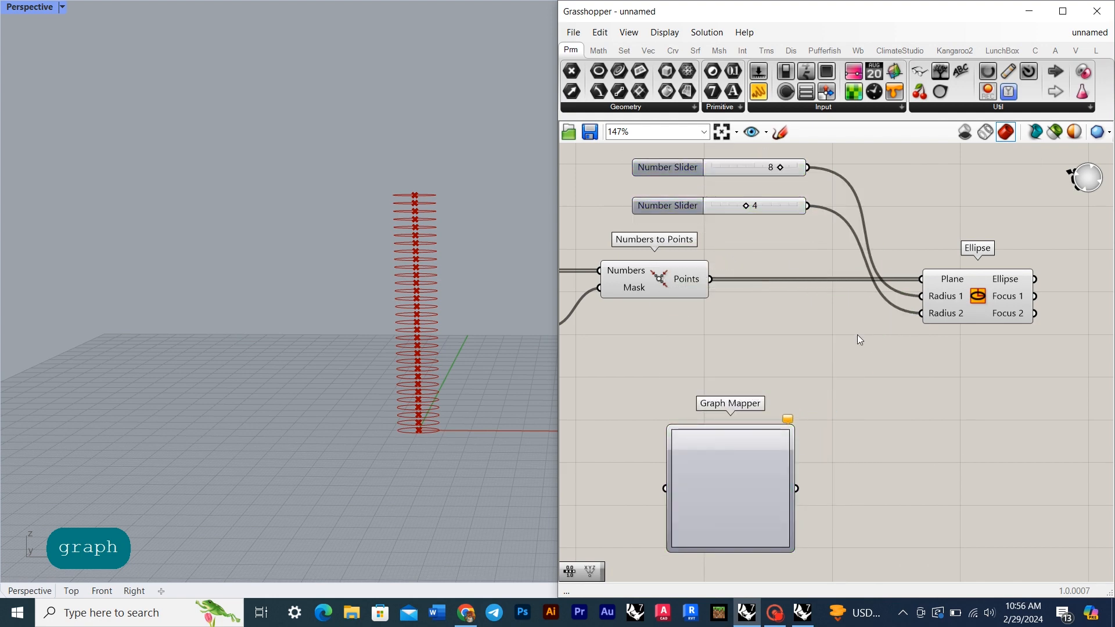
Step: Set the Graph Mapper's graph type to Parabola
click(731, 465)
right_drag(598, 478, 690, 456)
scroll(689, 455, down, 1)
scroll(675, 462, up, 1)
right_click(789, 466)
mouse_move(851, 573)
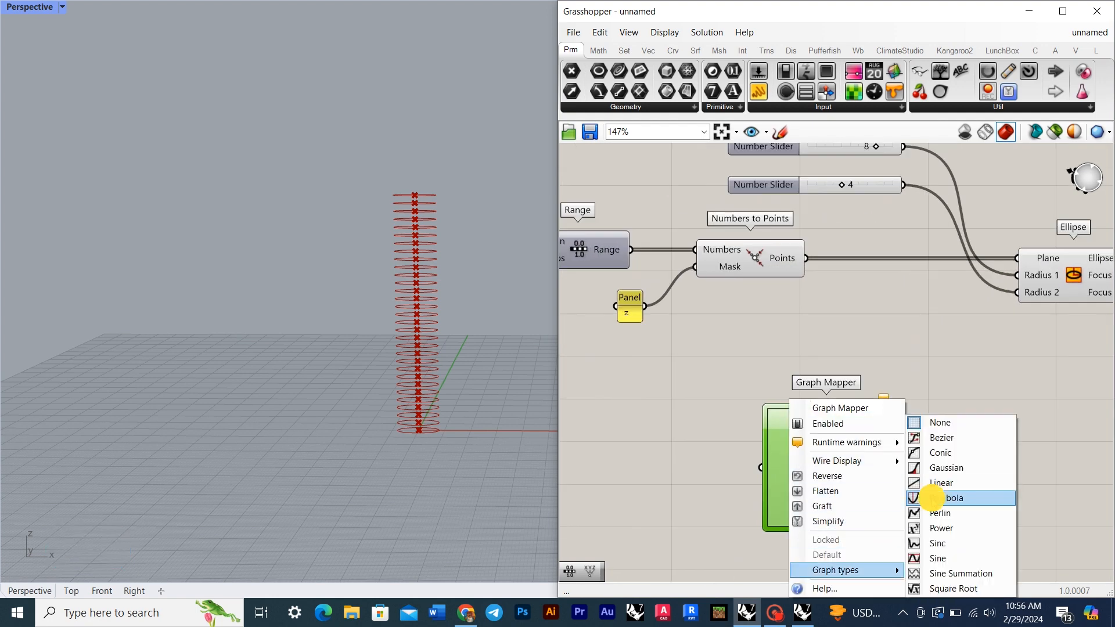
click(936, 495)
Step: Add a second Range component with its Steps input wired to the 30 slider and its output feeding the Graph Mapper
right_drag(643, 425, 709, 443)
double_click(709, 443)
text(range)
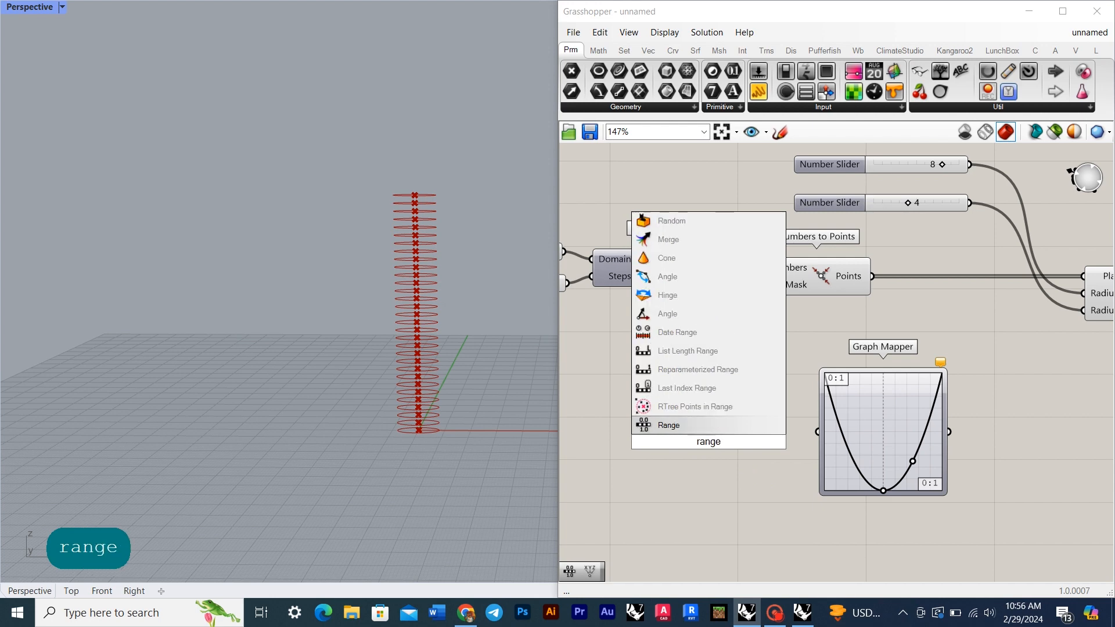
key(Return)
click(754, 489)
right_drag(754, 490, 675, 488)
right_drag(917, 465, 882, 454)
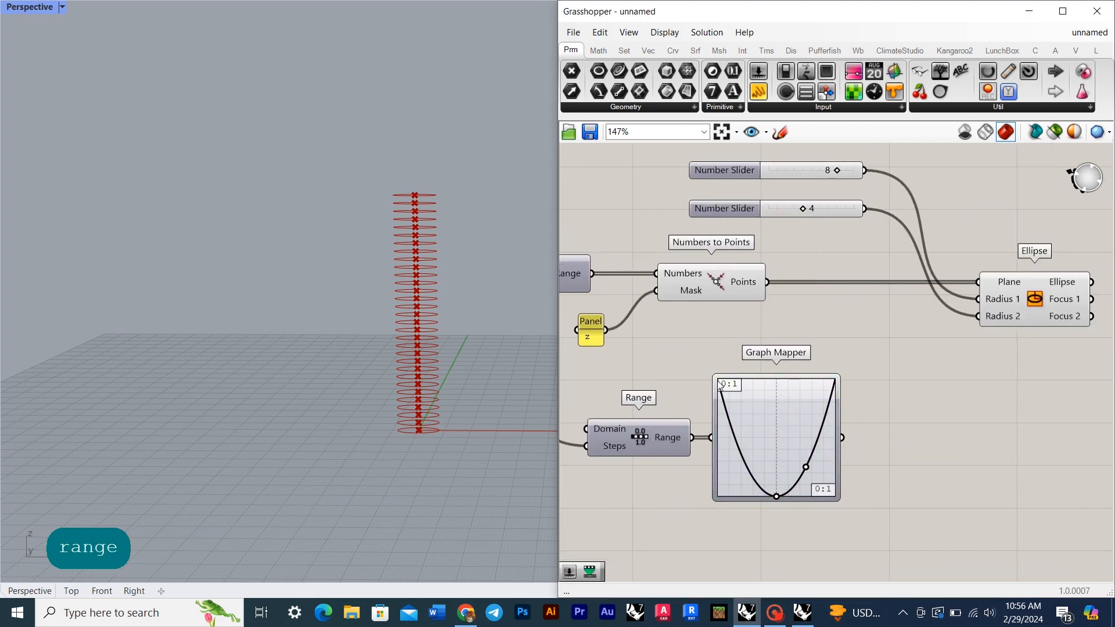
Step: Reduce the size of the Graph Mapper
drag(743, 417, 755, 416)
drag(788, 451, 749, 431)
click(819, 431)
right_drag(819, 430, 797, 420)
Step: Add Remap Numbers and Bounds, wiring the Graph Mapper output to Value and Bounds, and the Bounds domain to Source
double_click(824, 425)
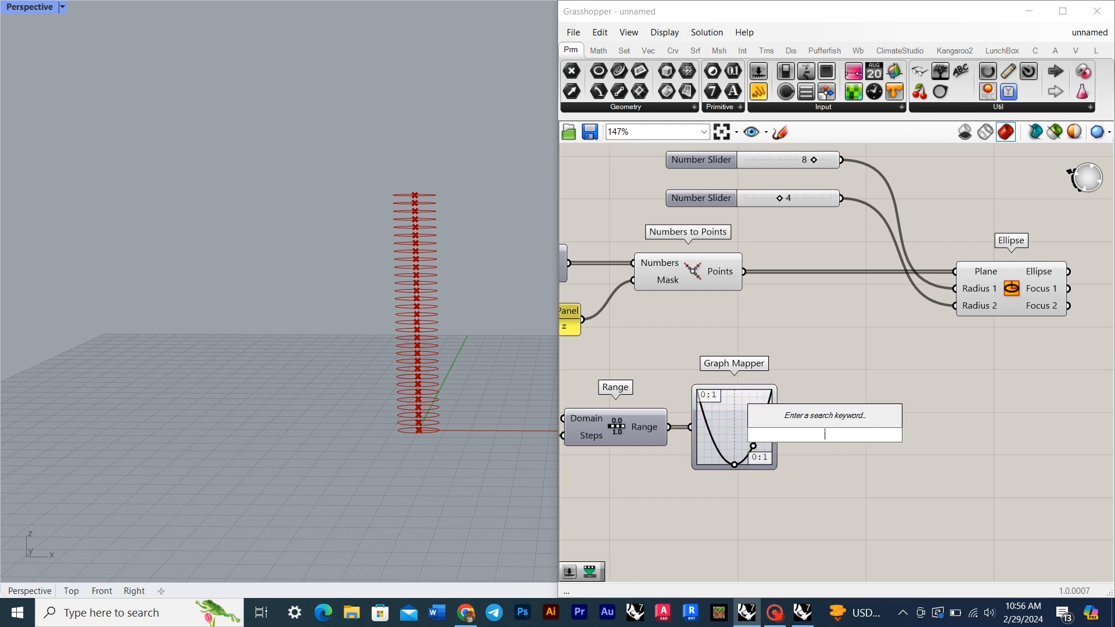
click(604, 51)
drag(598, 91, 916, 431)
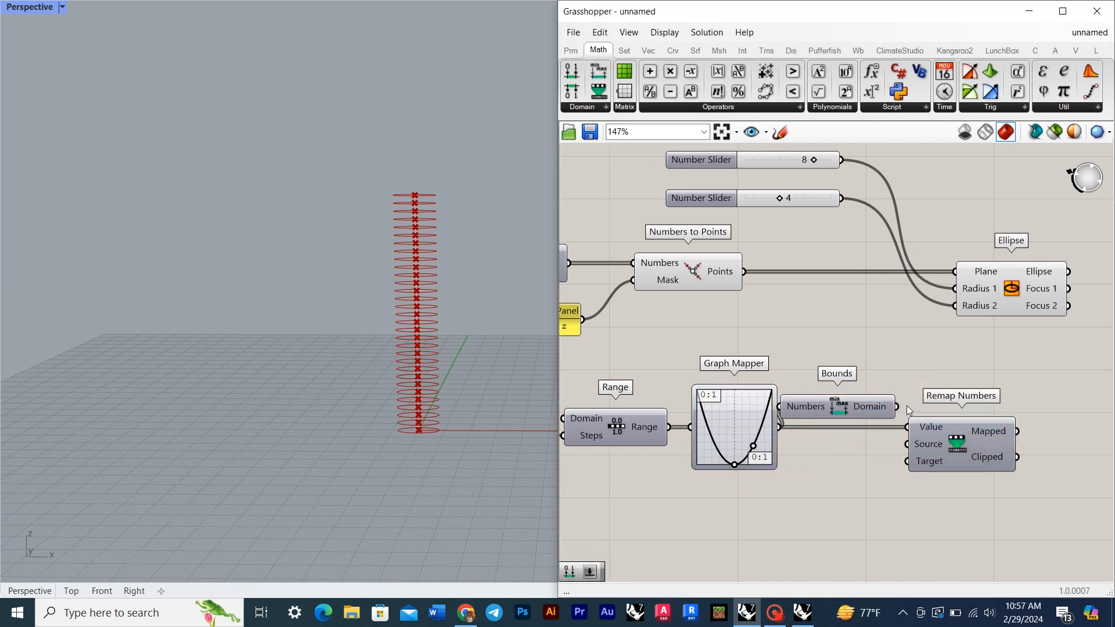
drag(888, 388, 900, 377)
drag(996, 486, 877, 360)
drag(871, 390, 917, 391)
click(918, 354)
right_drag(937, 471, 924, 452)
Step: Feed the Remap Numbers Target from a Construct Domain component whose start and end come from two sliders set to 30
drag(571, 92, 836, 499)
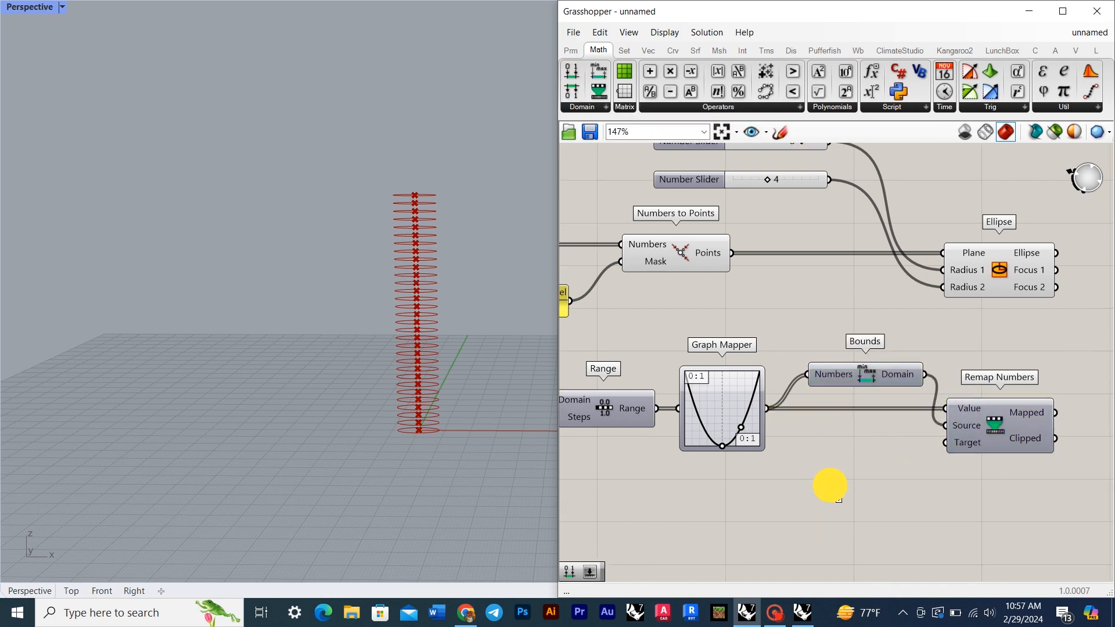
right_drag(868, 523, 882, 484)
double_click(698, 452)
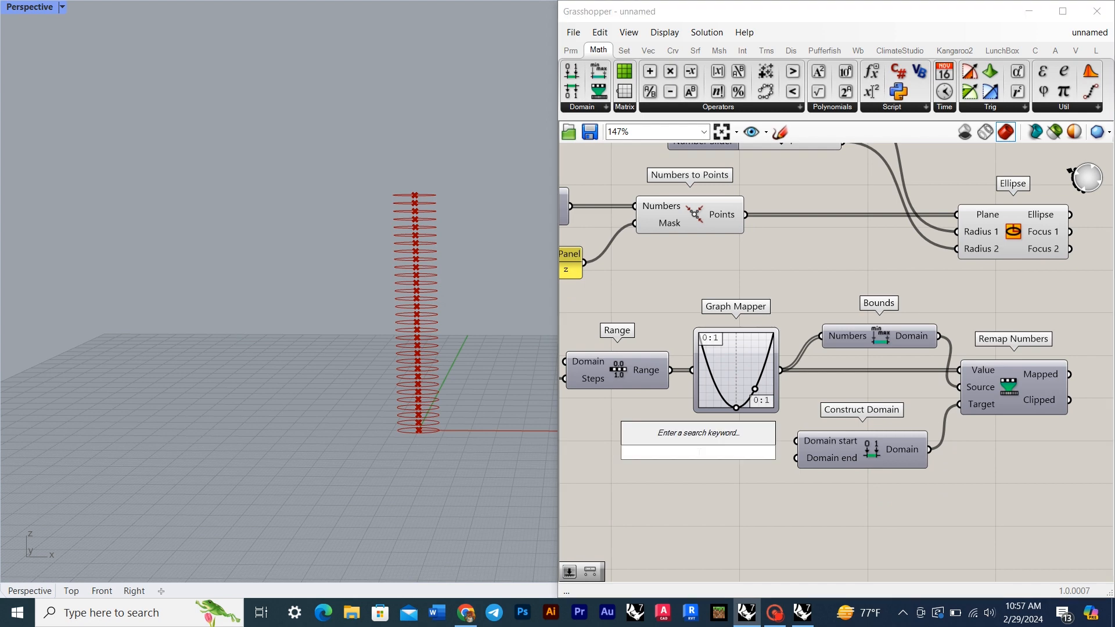
text(30)
key(Return)
alt+drag(690, 470, 726, 440)
drag(744, 452, 729, 442)
click(806, 513)
right_drag(806, 513, 781, 525)
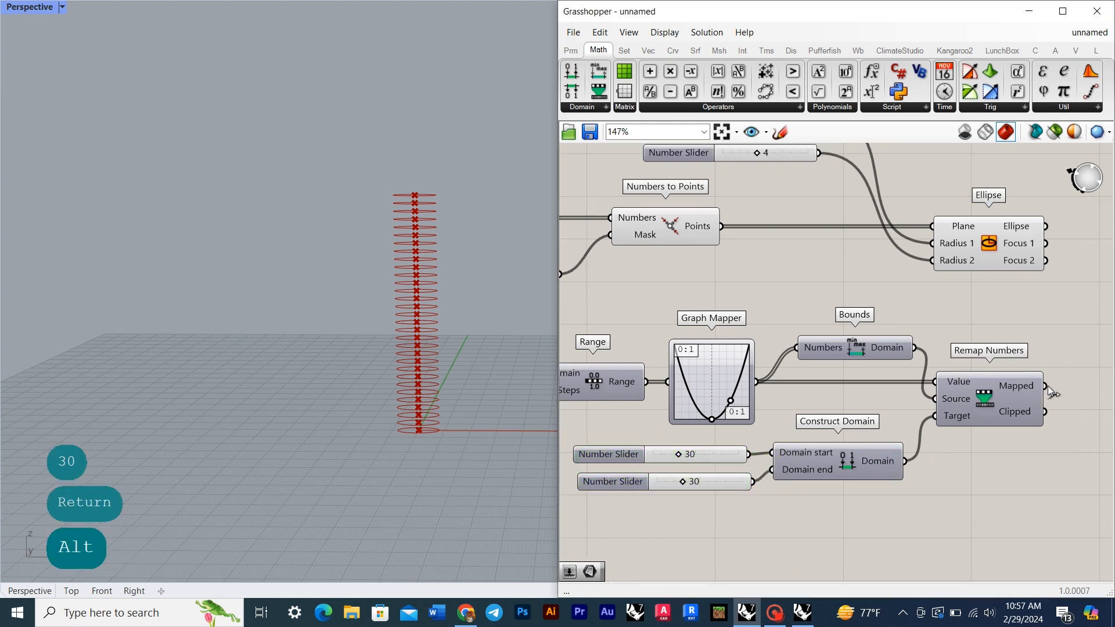
Step: Connect the Mapped output of Remap Numbers to the Ellipse's Radius 1 input
drag(928, 249, 932, 243)
scroll(525, 302, down, 5)
right_drag(511, 300, 442, 313)
scroll(423, 341, up, 6)
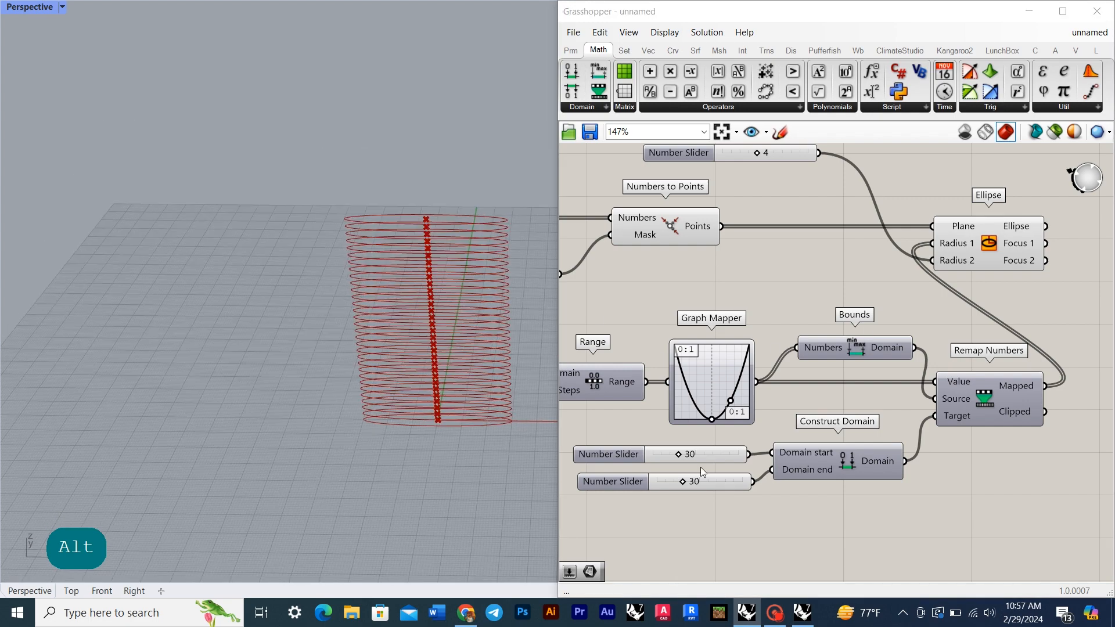
Step: Set the Domain start slider to 23 and the Domain end slider to 20
scroll(691, 465, up, 4)
right_drag(665, 450, 712, 450)
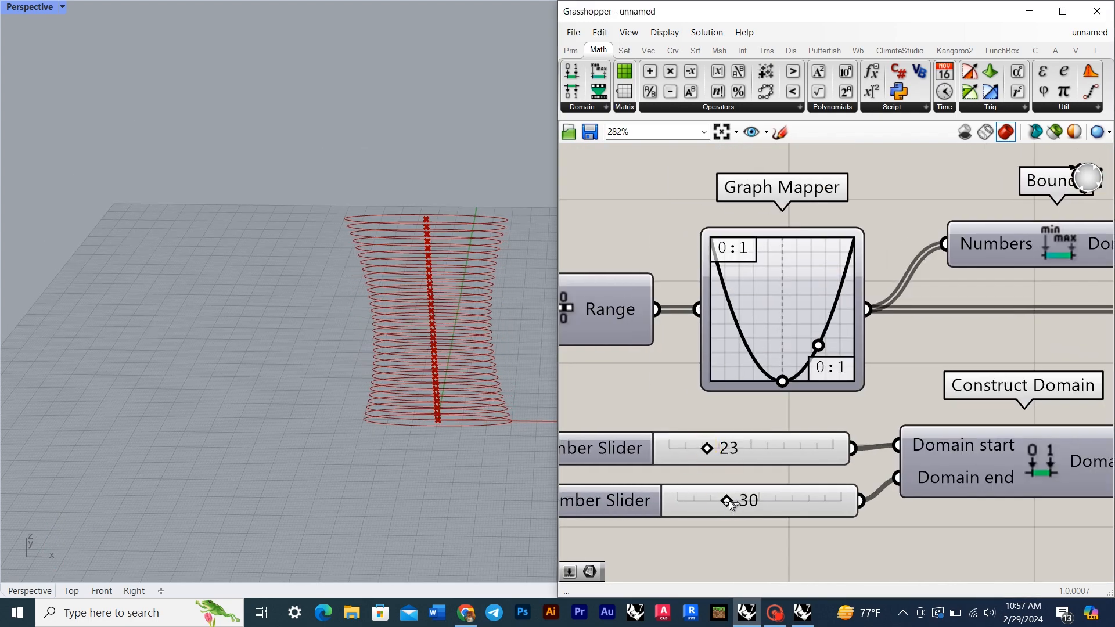
scroll(308, 332, down, 4)
right_drag(325, 325, 374, 244)
scroll(798, 522, down, 4)
Step: Delete the two old radius sliders above Numbers to Points and move the Ellipse component further out
right_drag(823, 456, 813, 399)
scroll(876, 317, down, 3)
right_drag(876, 317, 854, 408)
scroll(873, 323, up, 3)
drag(829, 332, 772, 234)
key(Delete)
scroll(945, 378, down, 2)
drag(965, 381, 1043, 382)
click(1081, 443)
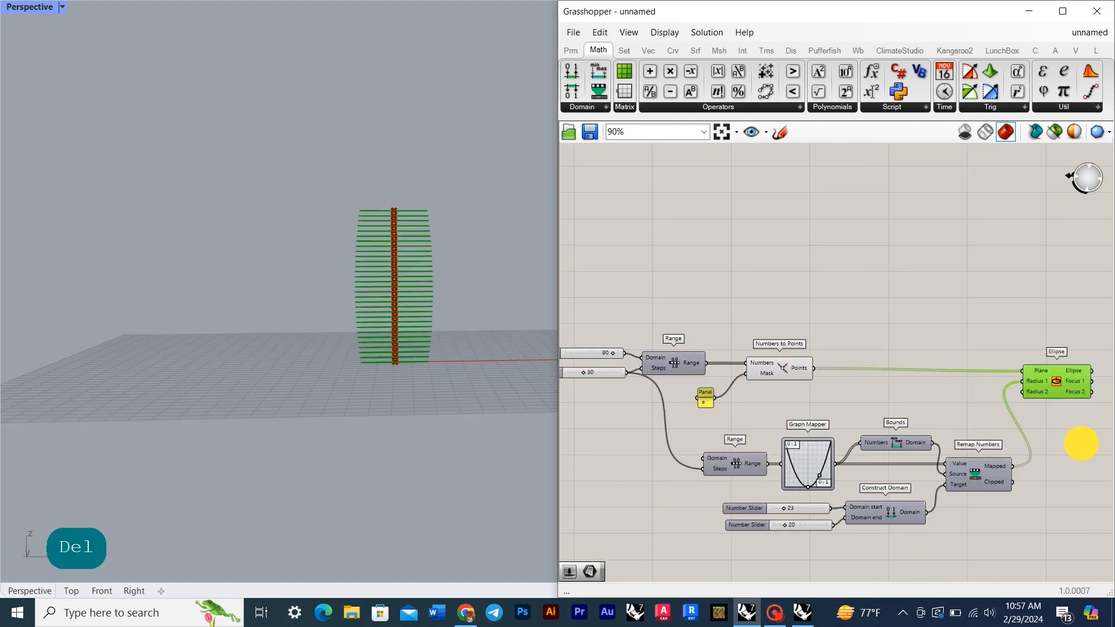
Step: Duplicate the whole Range-to-Remap Numbers chain above Numbers to Points and connect its Mapped output to Radius 2
drag(1006, 534, 649, 429)
drag(746, 461, 729, 212)
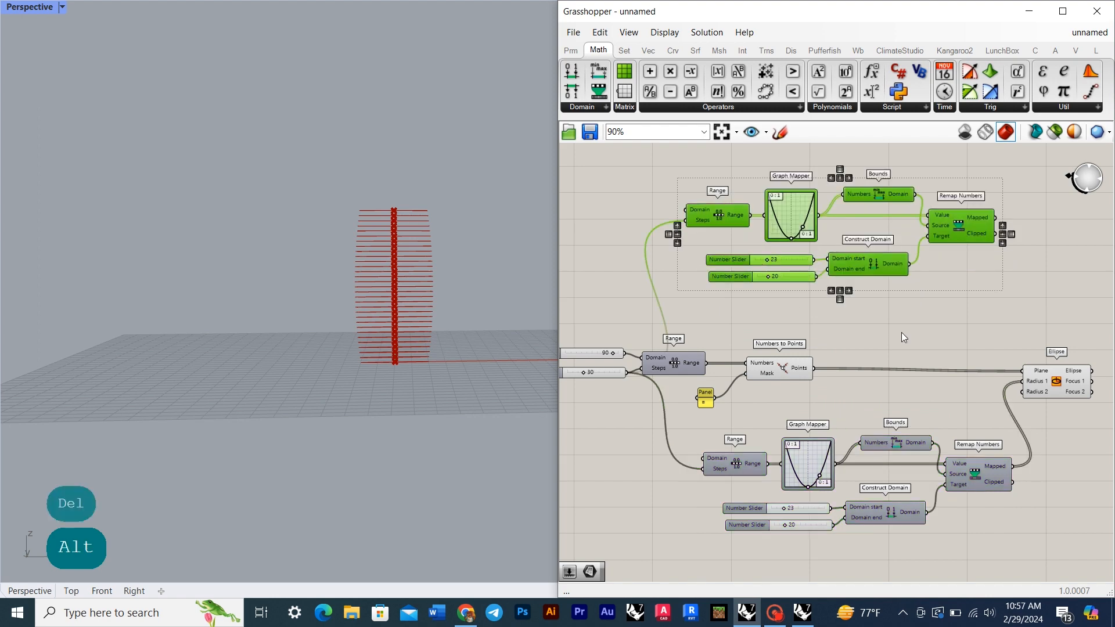
click(904, 336)
right_drag(964, 314, 785, 333)
drag(848, 408, 848, 409)
right_drag(264, 278, 295, 395)
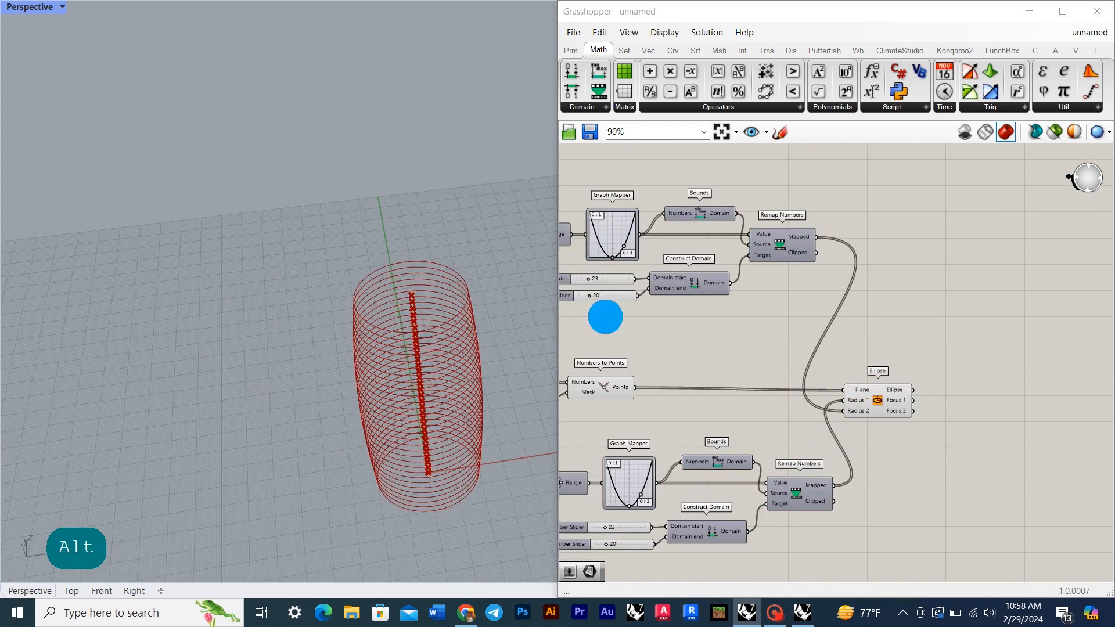
Step: Set the duplicated chain's Domain start slider to 15 and its Domain end slider to 12
right_drag(604, 318, 863, 366)
scroll(863, 366, up, 4)
scroll(839, 291, up, 4)
drag(828, 304, 805, 304)
drag(828, 377, 809, 377)
right_drag(378, 329, 438, 284)
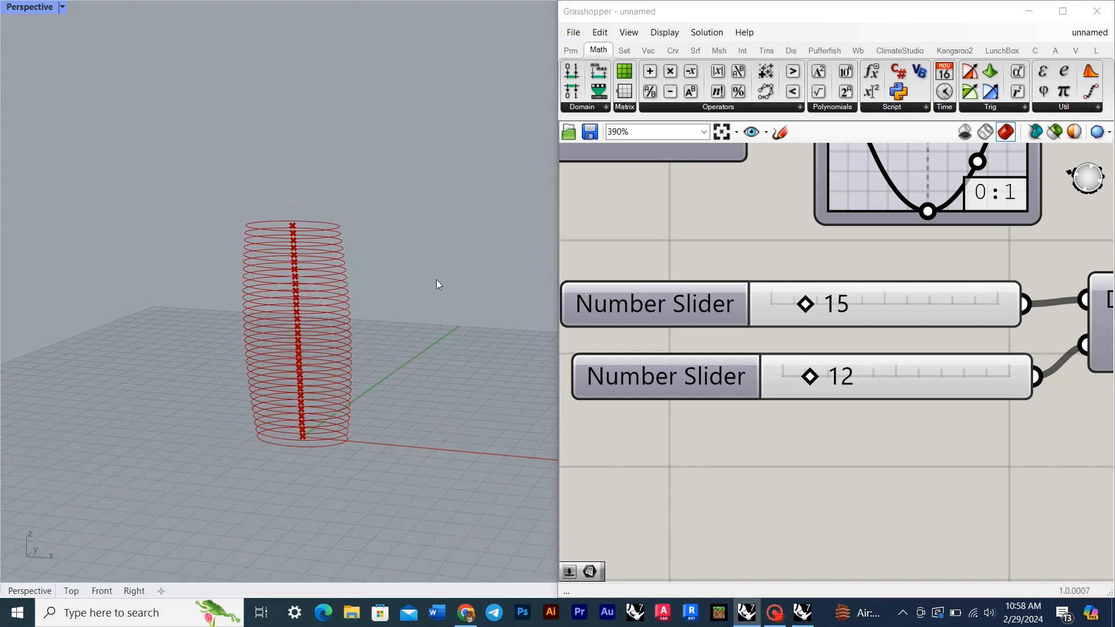
right_drag(256, 273, 305, 315)
Step: Group the lower Range-to-Remap Numbers chain and give the group a blob outline
scroll(787, 354, down, 5)
scroll(787, 354, down, 5)
scroll(842, 494, up, 3)
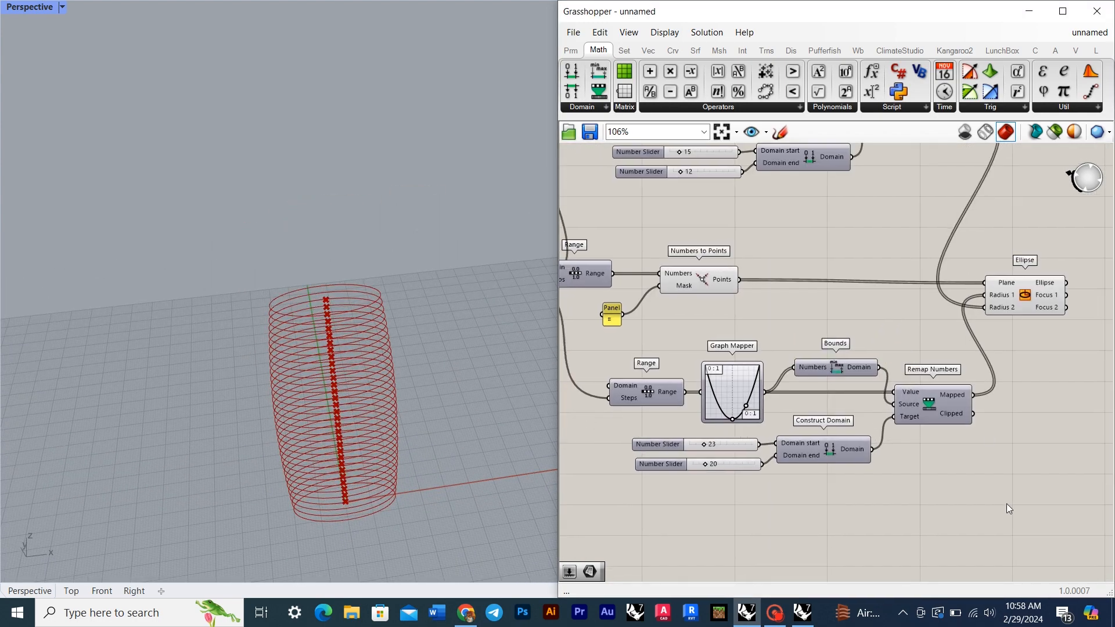
scroll(1006, 503, down, 1)
drag(1036, 513, 642, 359)
key(ctrl+g)
right_click(945, 435)
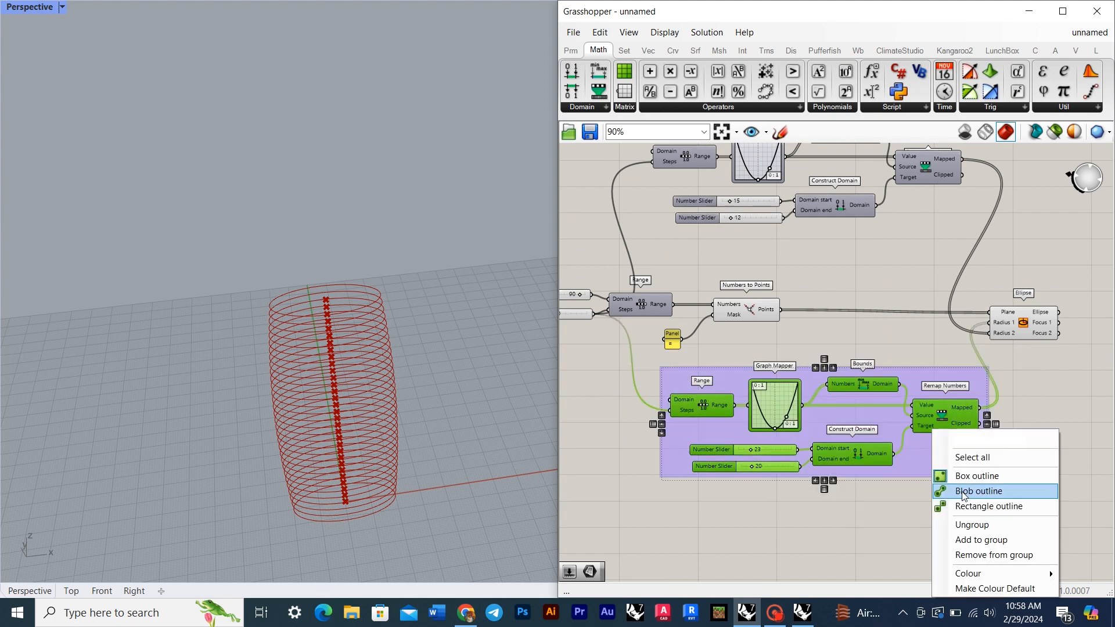
click(993, 491)
Step: Group the upper Range-to-Remap Numbers chain and give that group a blob outline
scroll(844, 436, down, 3)
drag(946, 385, 691, 288)
scroll(837, 297, up, 2)
right_click(772, 291)
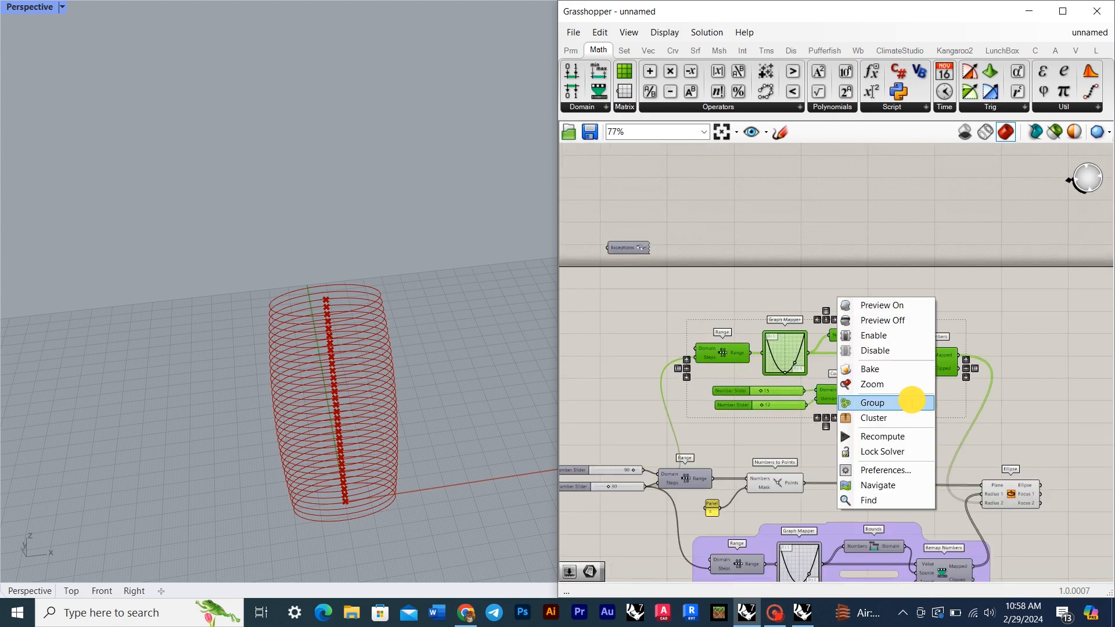
click(906, 396)
right_click(925, 390)
click(956, 466)
scroll(871, 306, down, 2)
scroll(812, 399, up, 5)
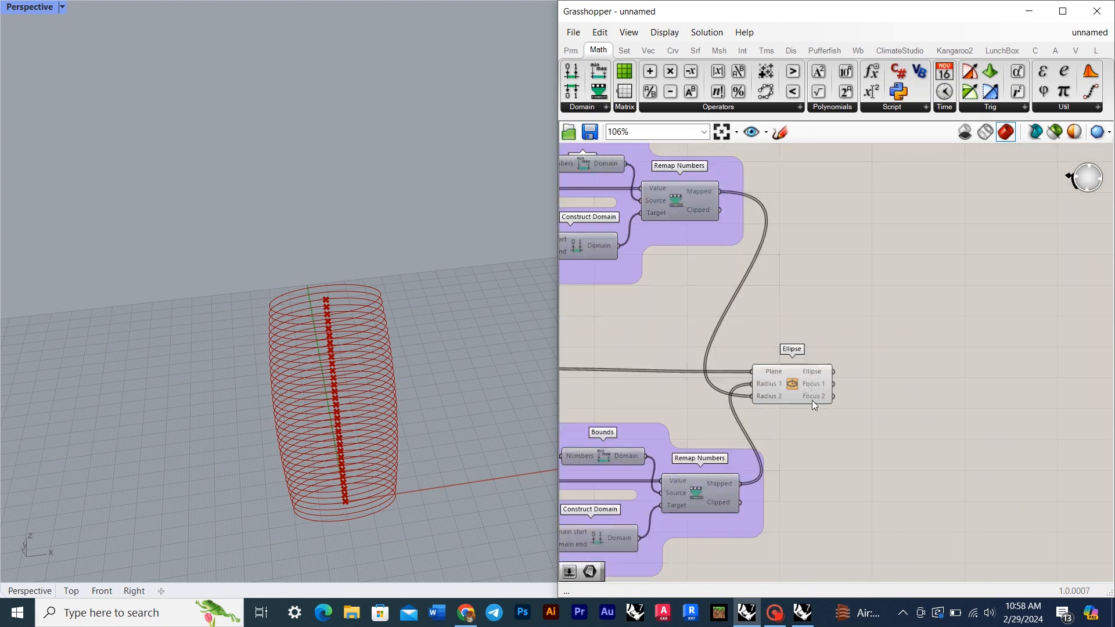
Step: Add a Surface parameter beside the Ellipse component and feed the Ellipse output into it
double_click(868, 406)
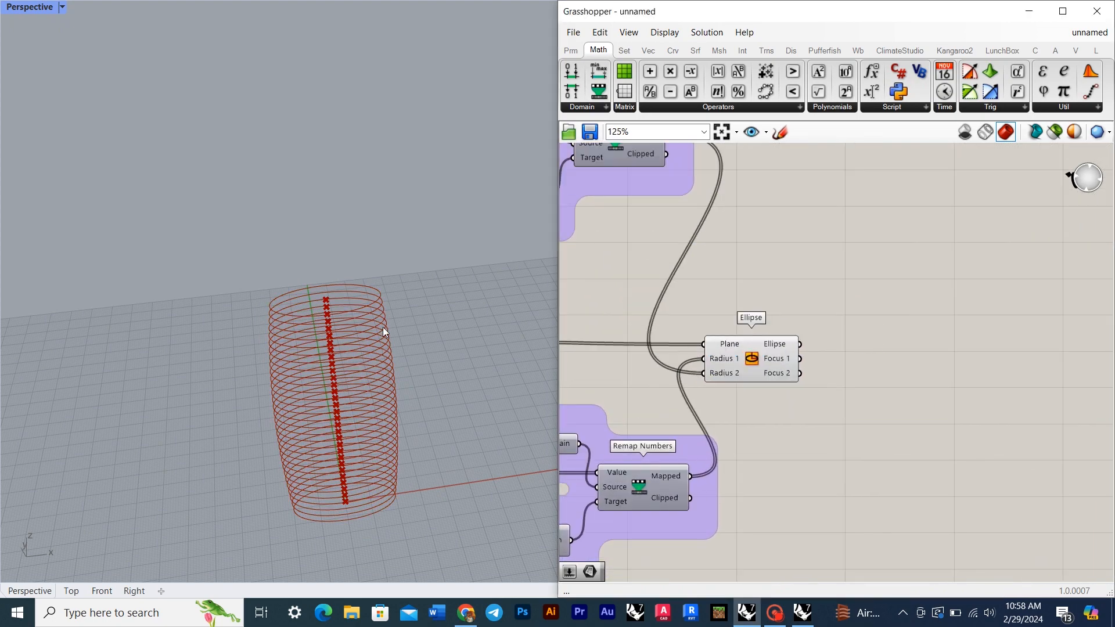
right_drag(383, 329, 401, 349)
scroll(801, 396, up, 1)
scroll(813, 392, up, 2)
double_click(836, 427)
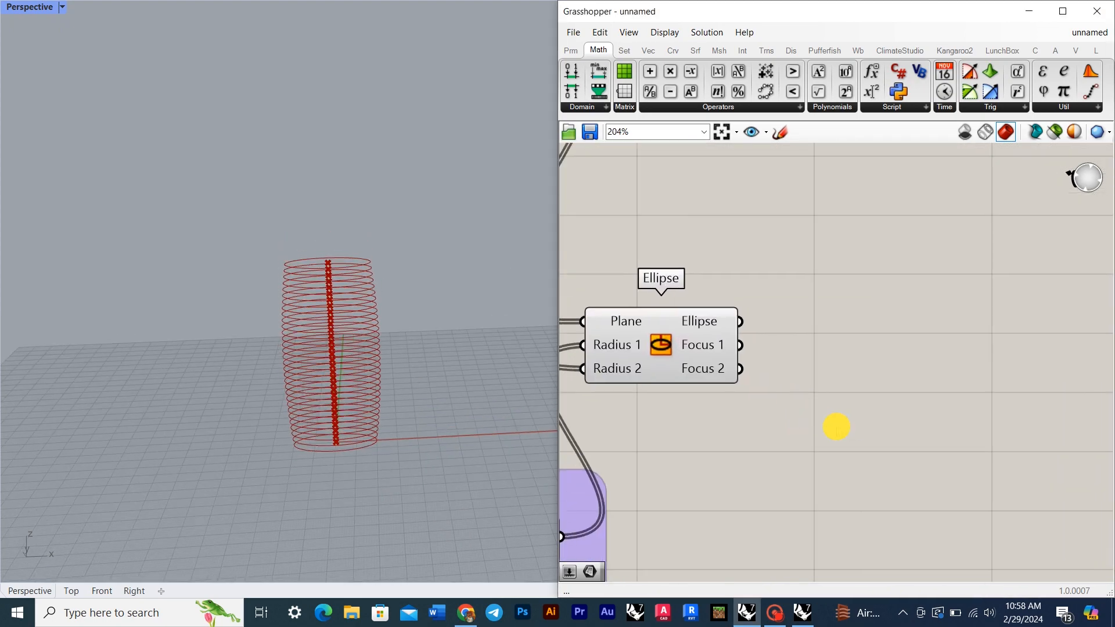
text(surface)
key(Return)
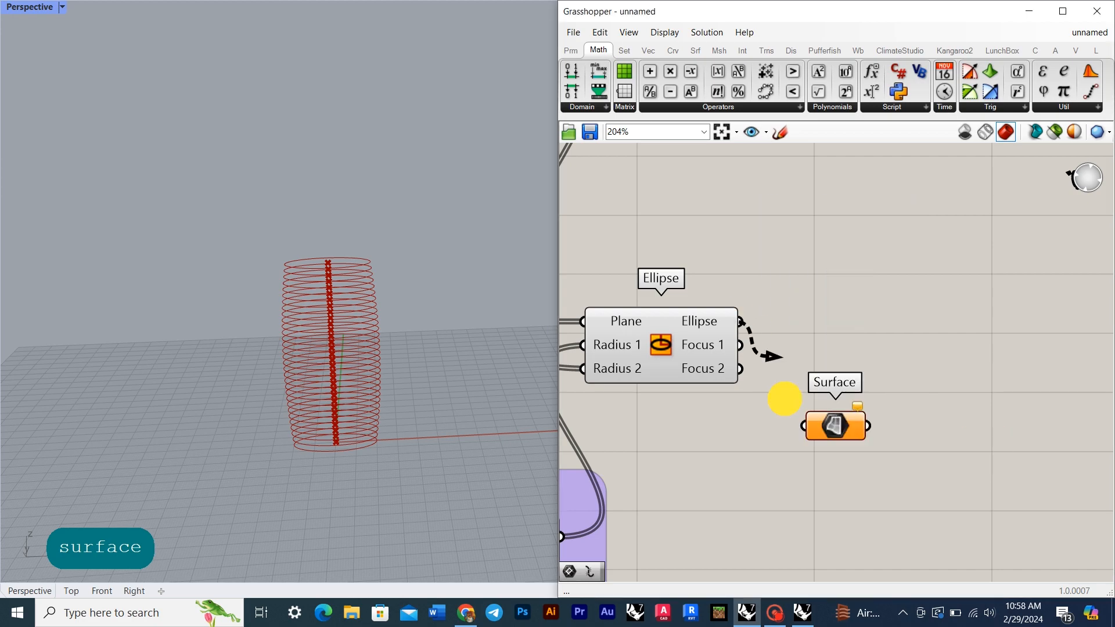
drag(785, 399, 804, 426)
scroll(395, 325, down, 4)
scroll(372, 334, up, 7)
right_drag(360, 351, 331, 341)
scroll(952, 482, up, 3)
scroll(871, 439, down, 3)
Step: Add an Extrude component with the Surface as its Base and a Unit Z vector as its Direction
double_click(884, 444)
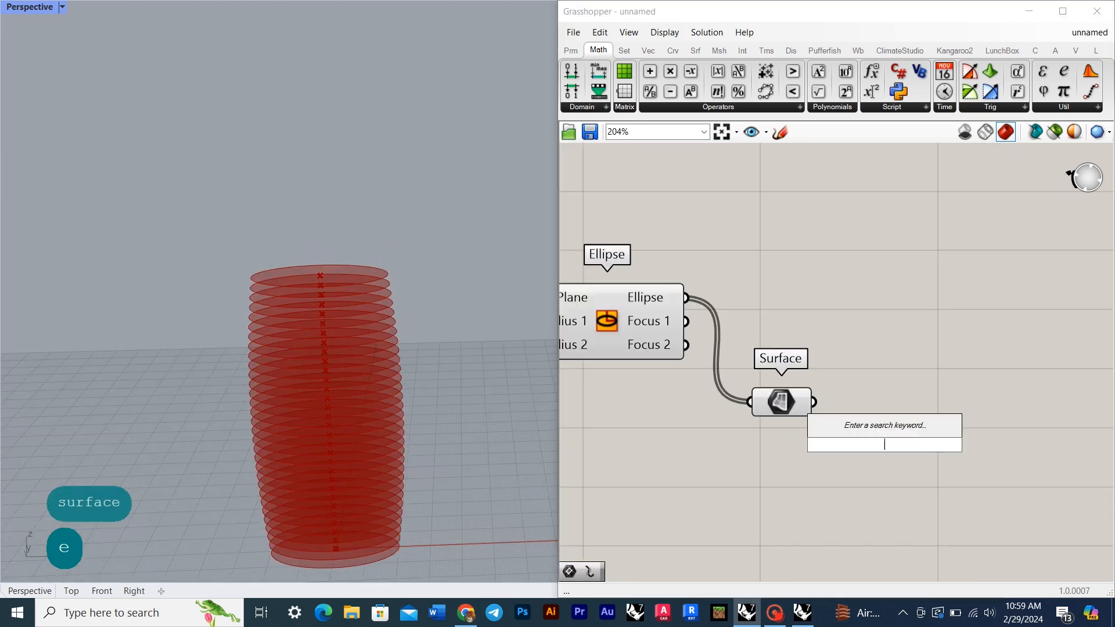
text(extru)
click(827, 409)
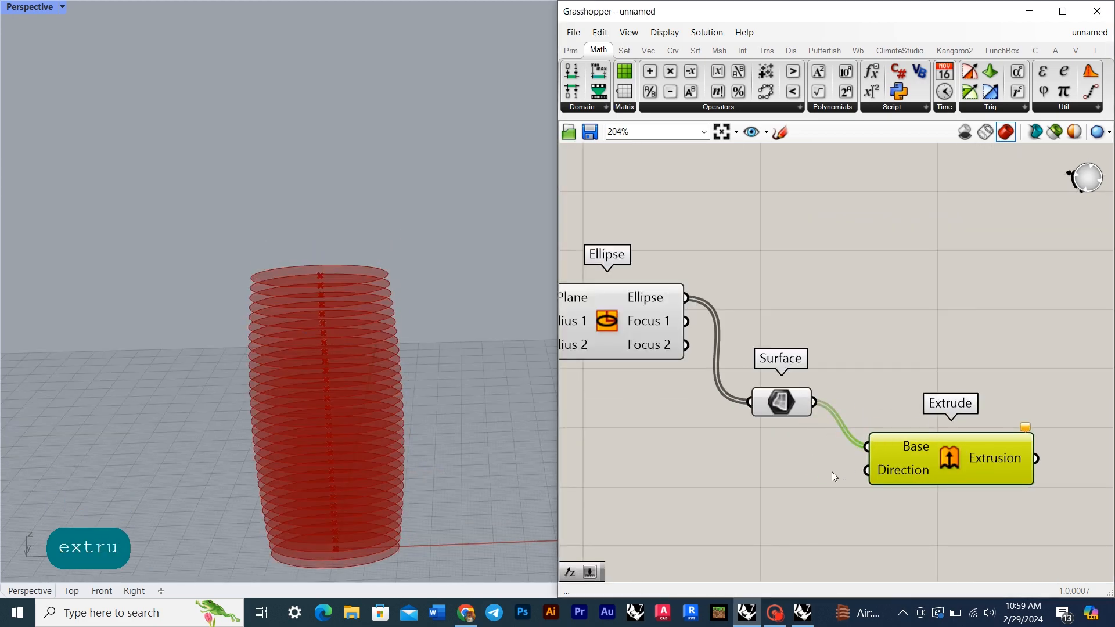
right_drag(832, 472, 854, 443)
double_click(808, 462)
text(z)
click(795, 450)
drag(890, 461, 896, 450)
drag(895, 450, 892, 441)
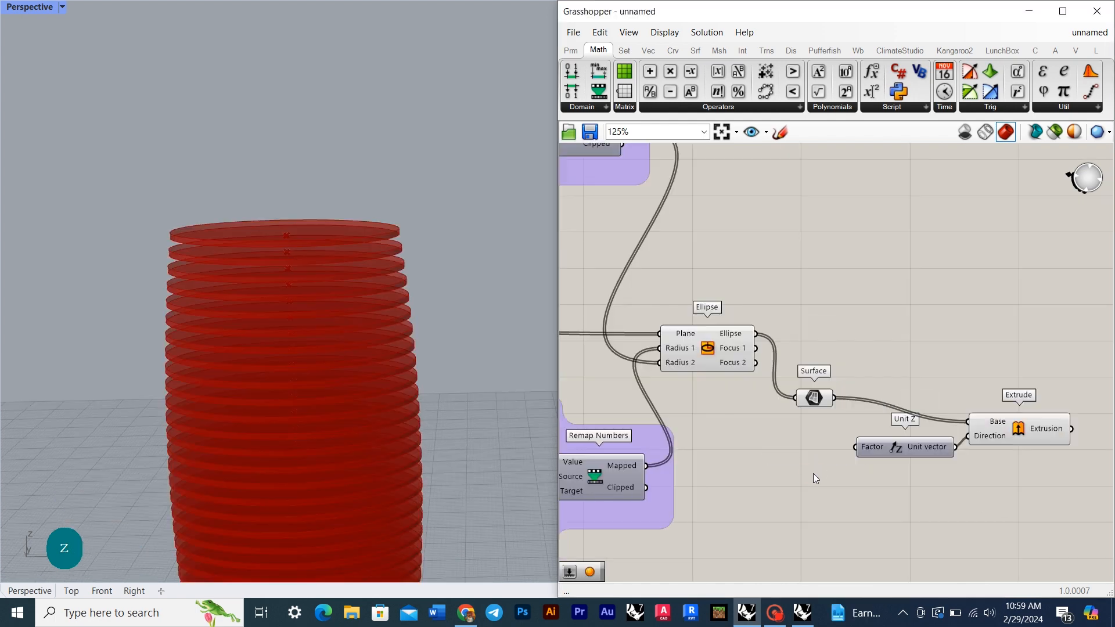
Step: Connect a floating-point number slider to the Unit Z Factor and set it to 0.244
double_click(814, 477)
text(1)
key(Return)
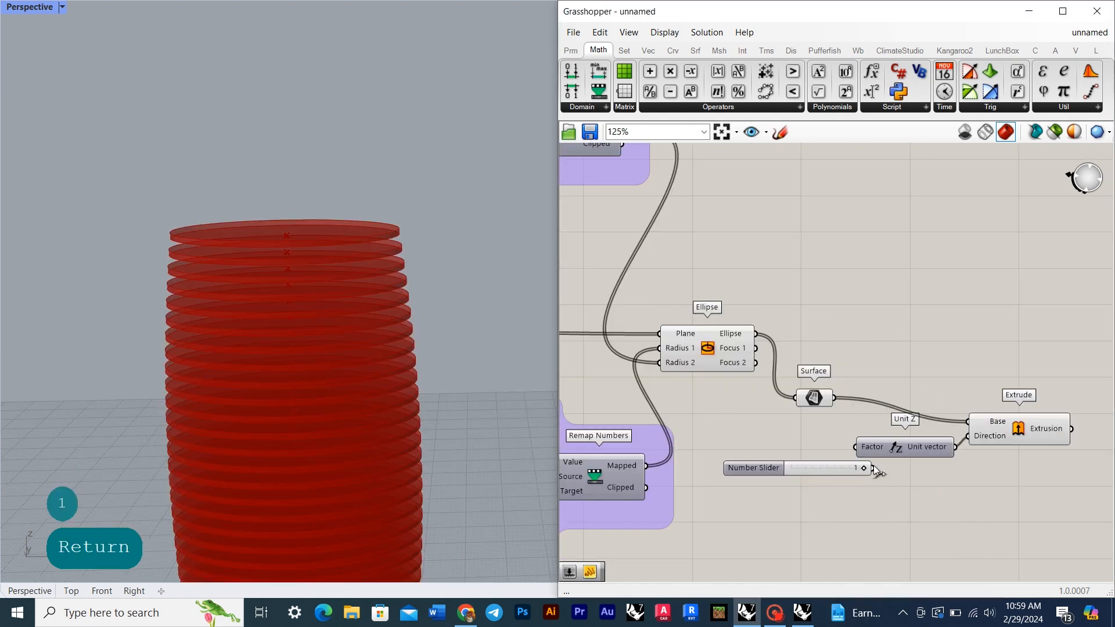
right_click(828, 468)
mouse_move(888, 469)
click(1021, 468)
scroll(891, 447, up, 4)
drag(839, 487, 822, 487)
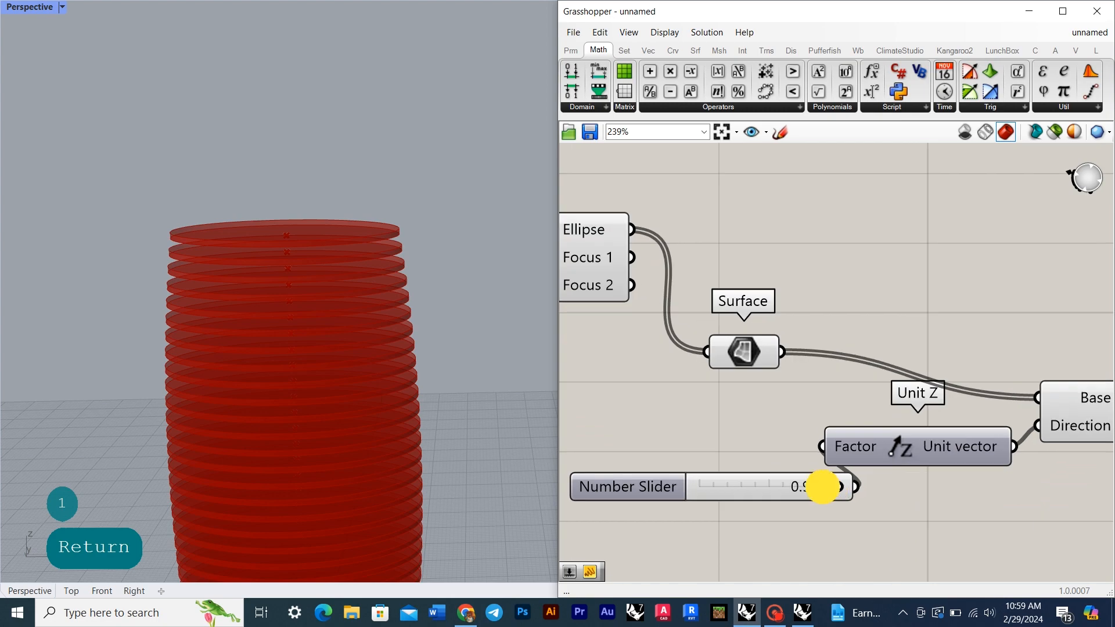
drag(734, 489, 742, 489)
scroll(415, 256, up, 5)
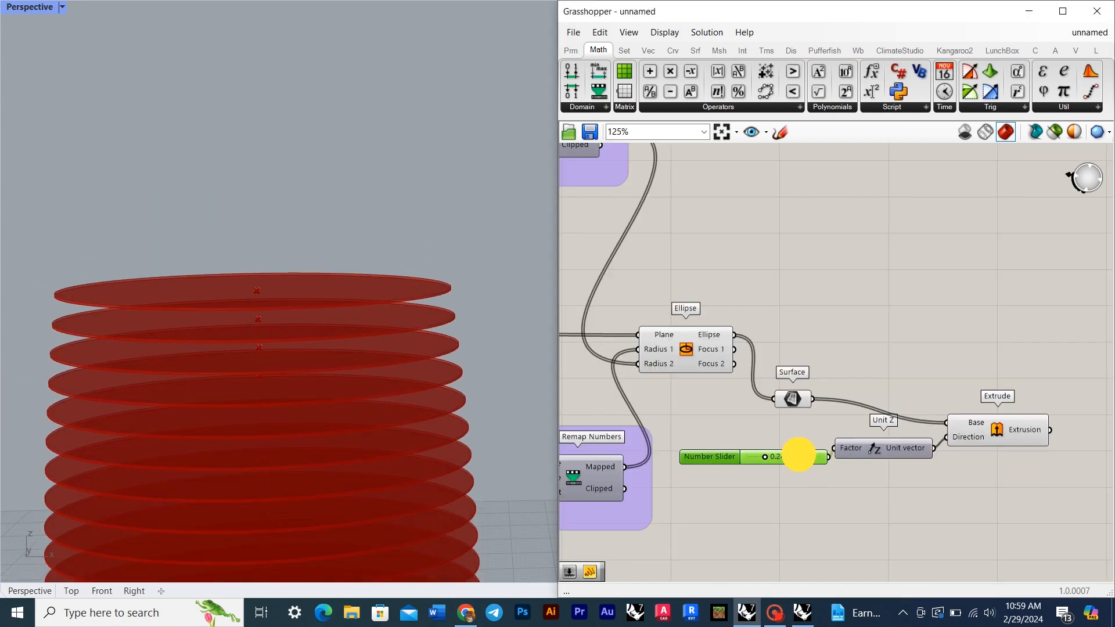
Step: Turn off the preview of the selected Surface, Unit Z and Extrude components
scroll(946, 443, down, 3)
drag(1024, 498, 856, 397)
right_click(870, 341)
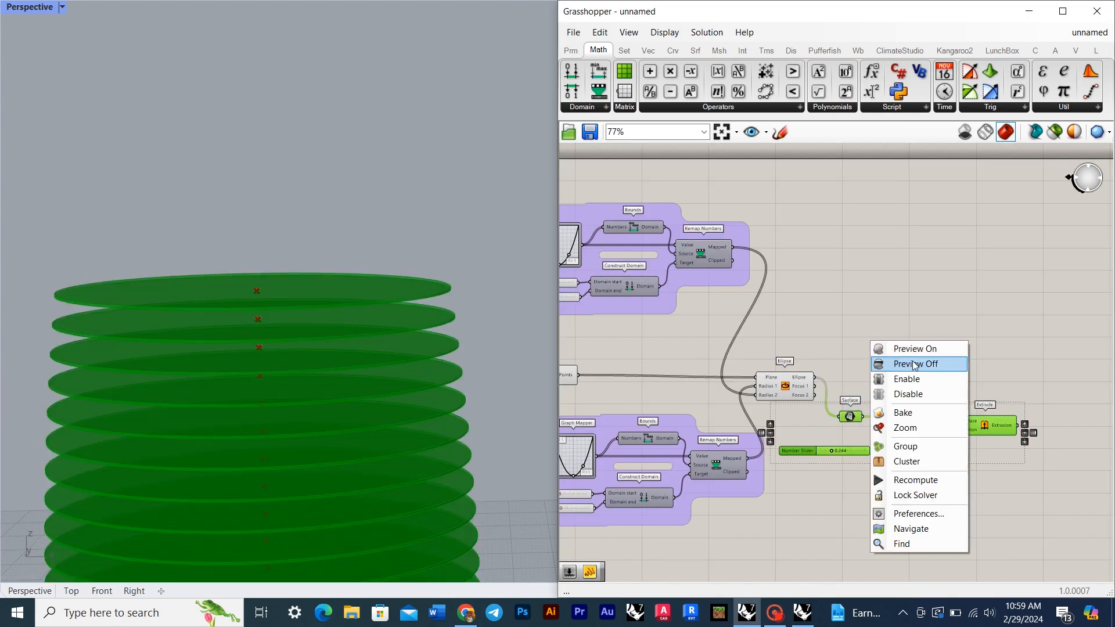
click(916, 365)
scroll(906, 409, down, 1)
scroll(919, 428, up, 2)
click(838, 410)
Step: Add a Loft component above the Surface parameter and connect the Ellipse output to its Curves input
right_drag(825, 314, 828, 338)
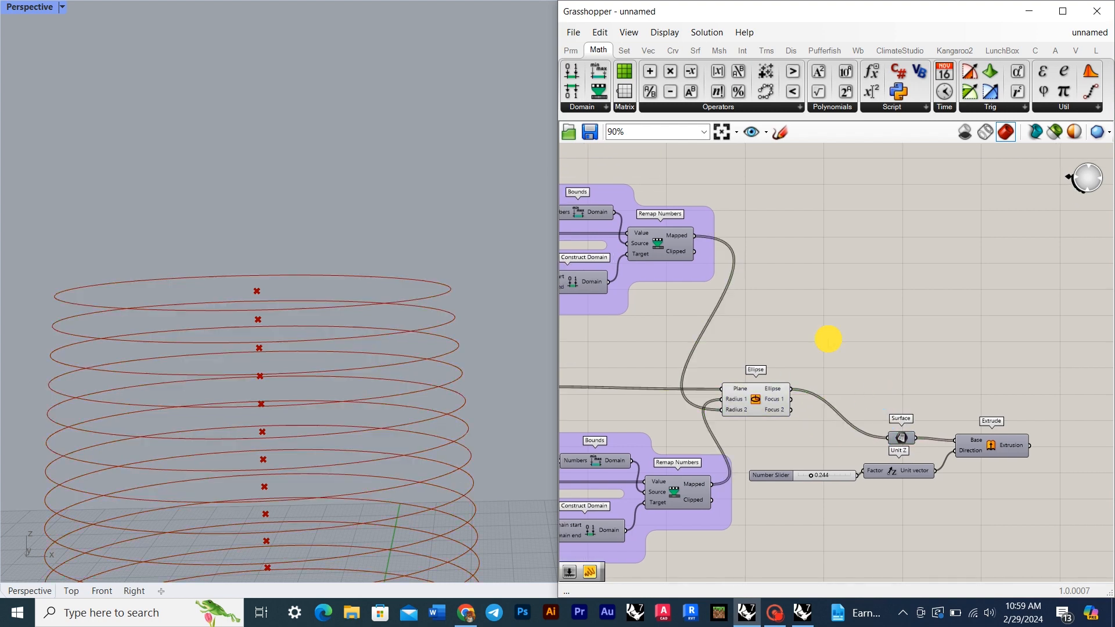
double_click(926, 375)
text(loft)
key(Return)
drag(791, 389, 897, 369)
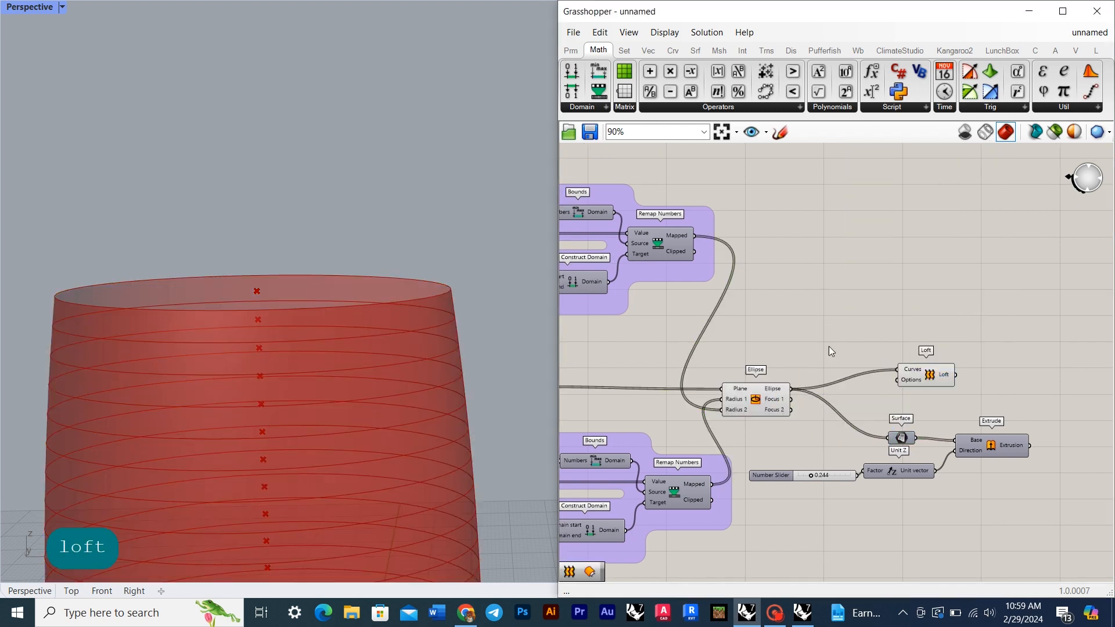
scroll(325, 343, down, 8)
mouse_move(330, 343)
right_down()
mouse_move(341, 393)
mouse_move(328, 324)
mouse_move(323, 343)
right_up()
scroll(327, 324, down, 5)
scroll(323, 342, up, 6)
scroll(947, 392, up, 2)
right_drag(947, 392, 886, 426)
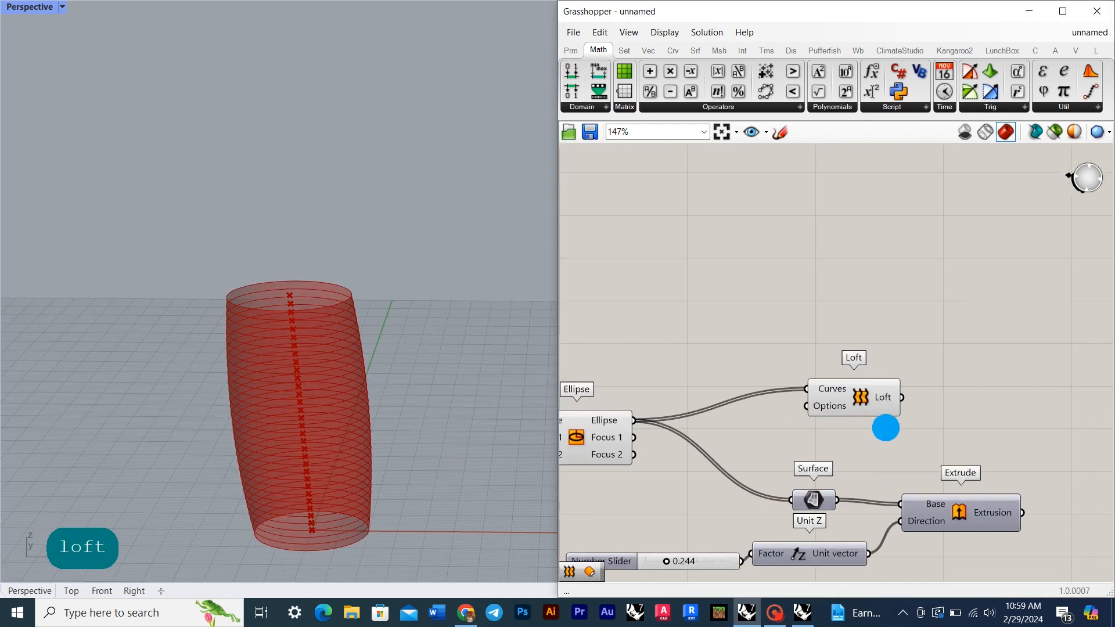
Step: Move the Loft component level with the Ellipse output and shift the Surface-Extrude chain farther below it
drag(852, 410, 911, 430)
click(896, 362)
scroll(896, 362, down, 2)
drag(974, 507, 784, 421)
drag(932, 450, 979, 498)
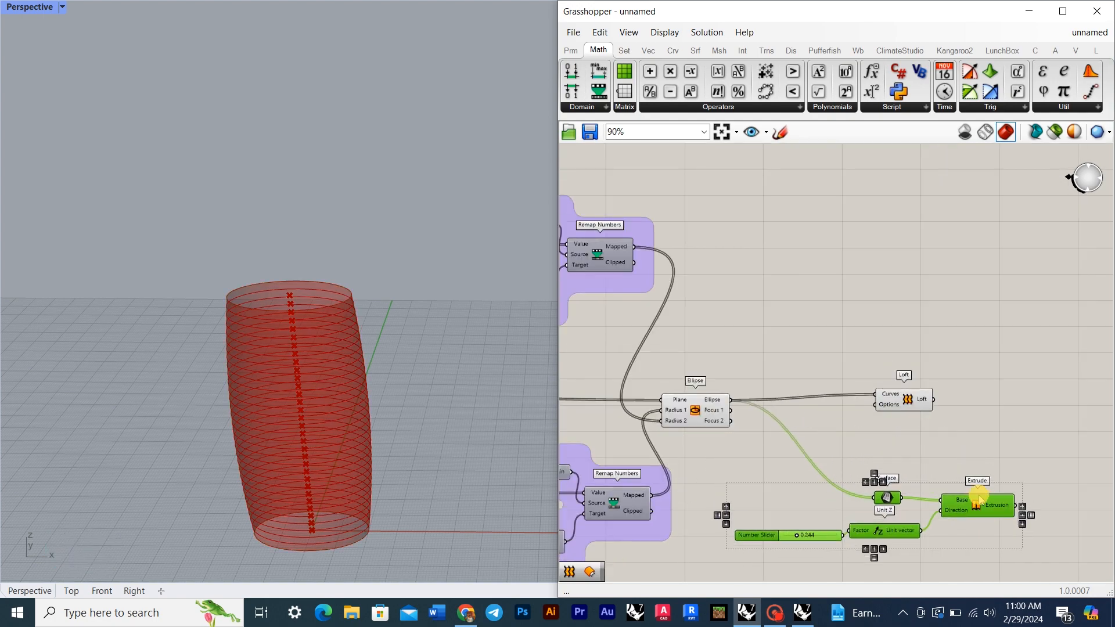
click(945, 427)
right_drag(913, 403, 908, 438)
drag(908, 438, 922, 443)
click(858, 381)
scroll(398, 268, down, 2)
right_drag(398, 268, 384, 267)
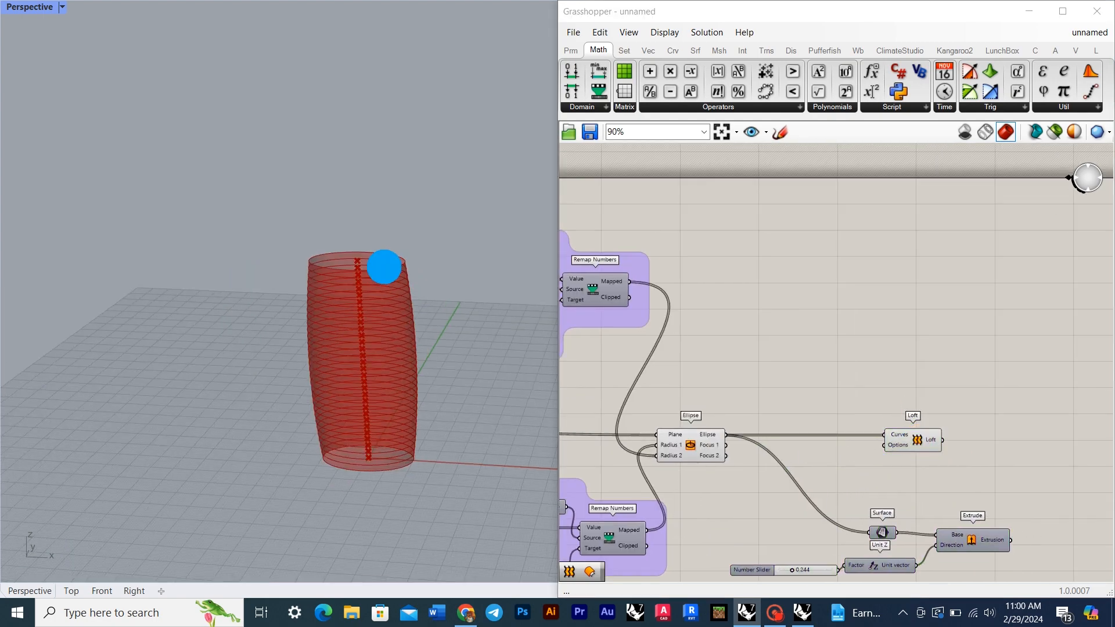
Step: Switch to Chrome to examine the Al Bahar tower facade reference photo, and return to Grasshopper
scroll(945, 460, up, 3)
right_drag(947, 459, 833, 429)
click(790, 401)
click(842, 404)
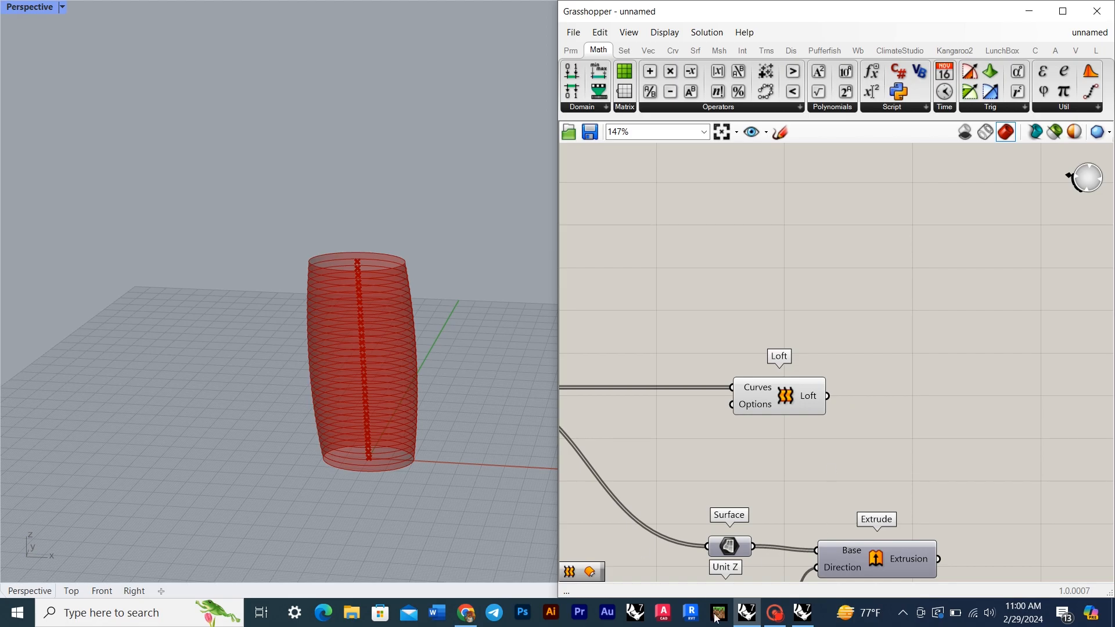
click(465, 611)
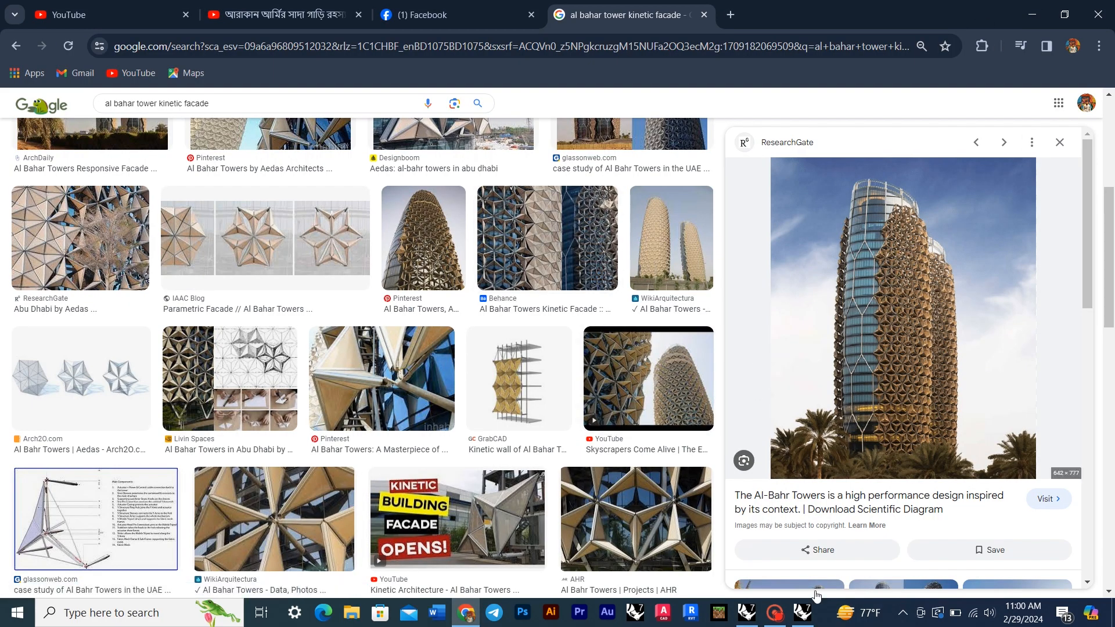
click(747, 612)
Step: Add a Sub Curve with the Ellipse output as its Base curve and a Construct Domain feeding its Domain
double_click(766, 363)
text(sub)
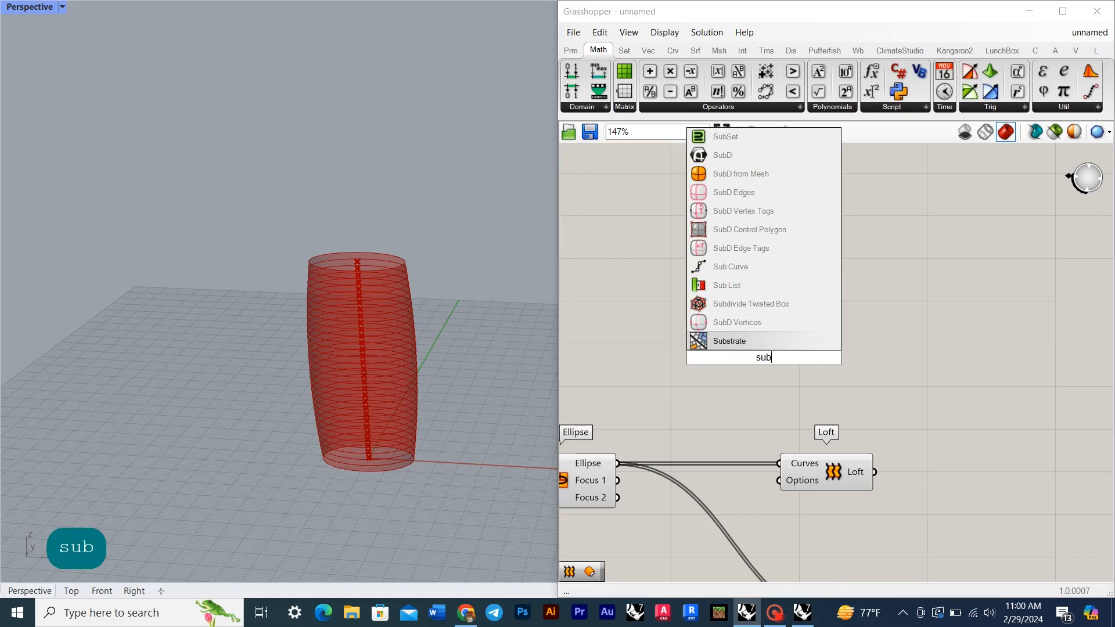
click(763, 268)
drag(795, 305, 821, 319)
scroll(777, 299, up, 2)
drag(571, 71, 656, 296)
drag(748, 296, 768, 317)
right_drag(729, 312, 809, 292)
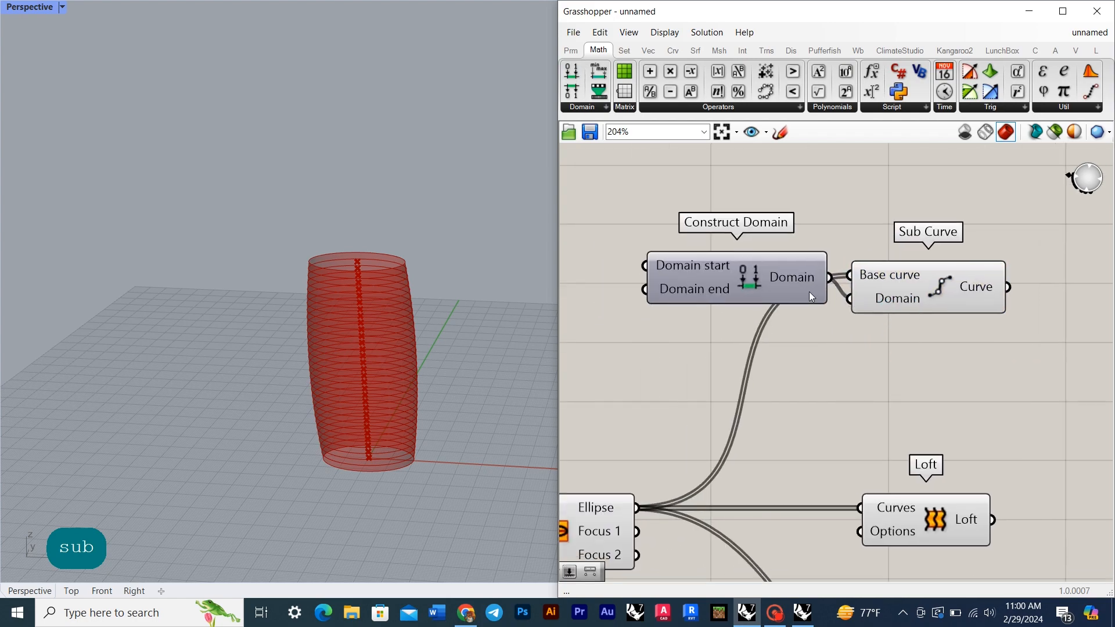
Step: Line up Construct Domain beside Sub Curve and reposition the pair in the space above the Loft
drag(810, 292, 792, 312)
click(809, 398)
scroll(836, 366, down, 4)
drag(915, 358, 800, 252)
drag(865, 314, 935, 321)
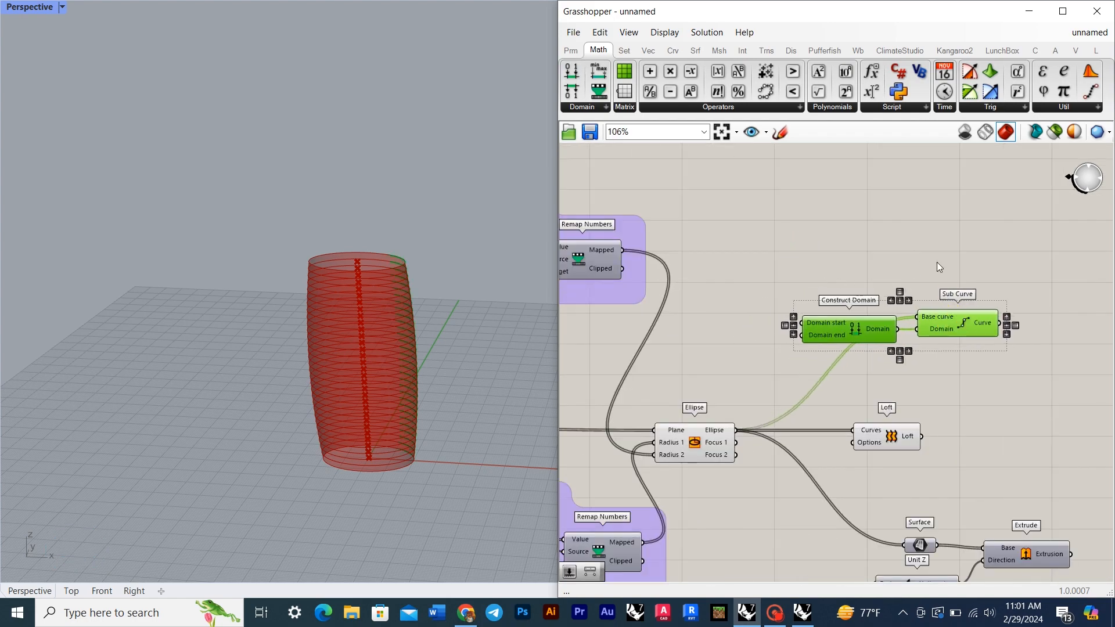
click(936, 262)
Step: Add a number slider of 10, duplicate it, and connect the two to Construct Domain's Domain start and Domain end
scroll(940, 346, up, 1)
right_drag(939, 346, 924, 319)
scroll(822, 299, up, 1)
double_click(634, 308)
text(10)
key(Return)
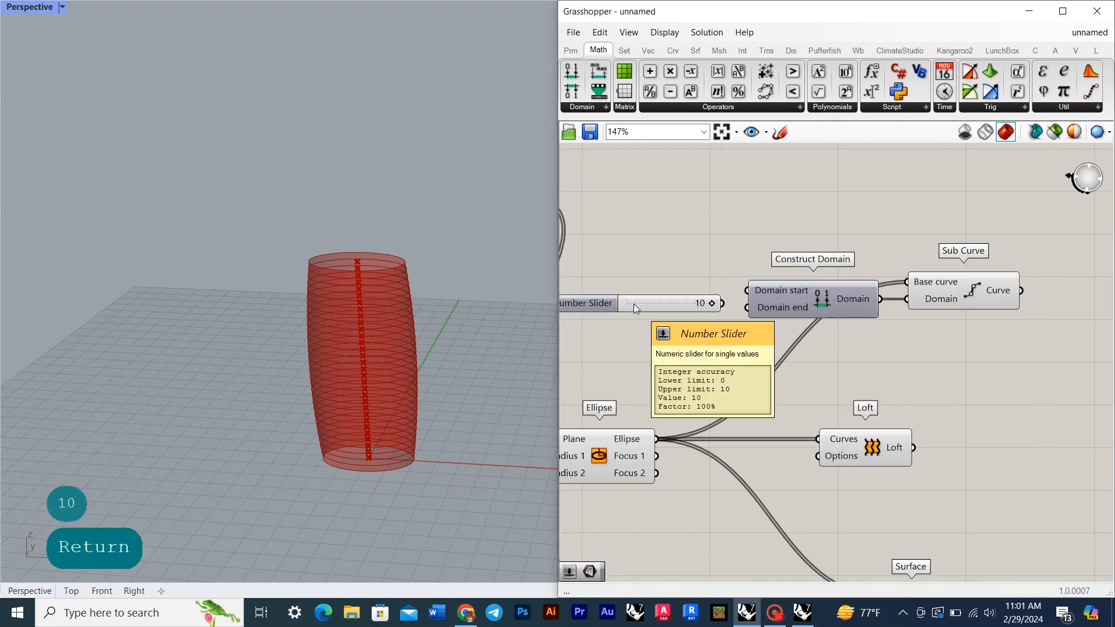
alt+drag(644, 308, 680, 301)
drag(685, 299, 687, 284)
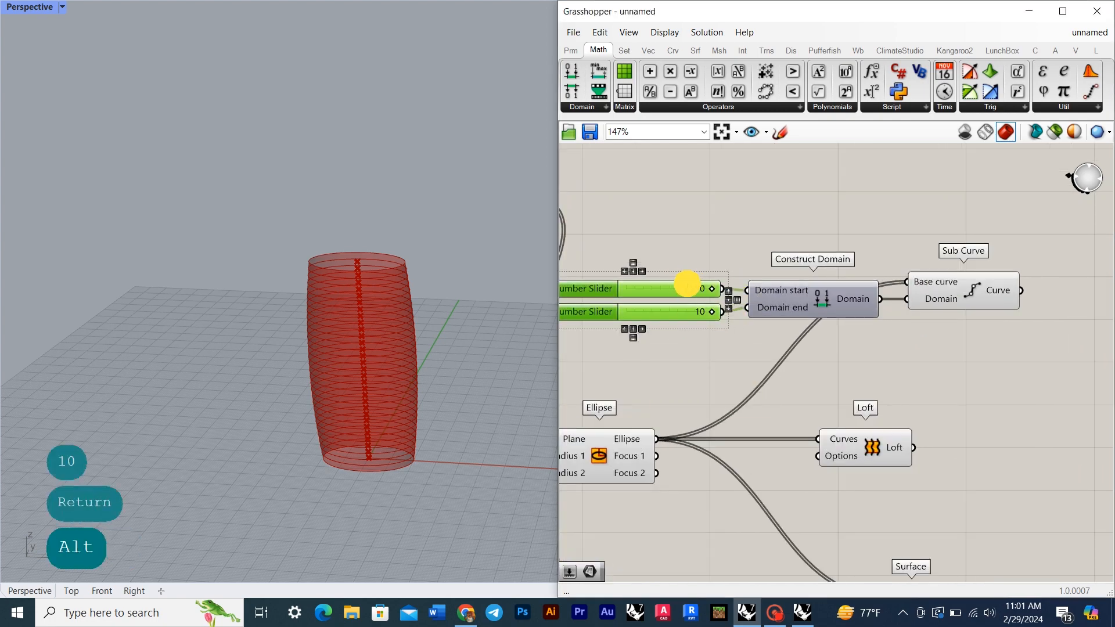
click(688, 300)
Step: Change both Construct Domain sliders to floating-point numbers
scroll(689, 310, up, 2)
right_click(677, 282)
mouse_move(755, 322)
click(851, 324)
right_click(616, 312)
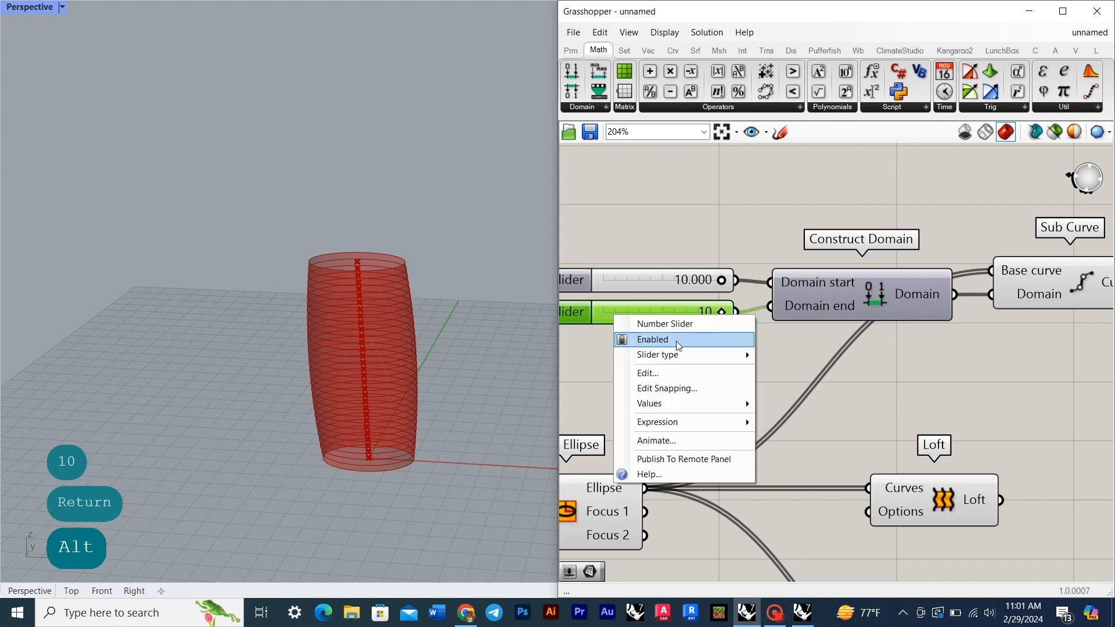
mouse_move(746, 348)
click(791, 351)
Step: Slide the Domain start value to 5.565 and show the stacked ellipses in the Top view
scroll(703, 312, up, 3)
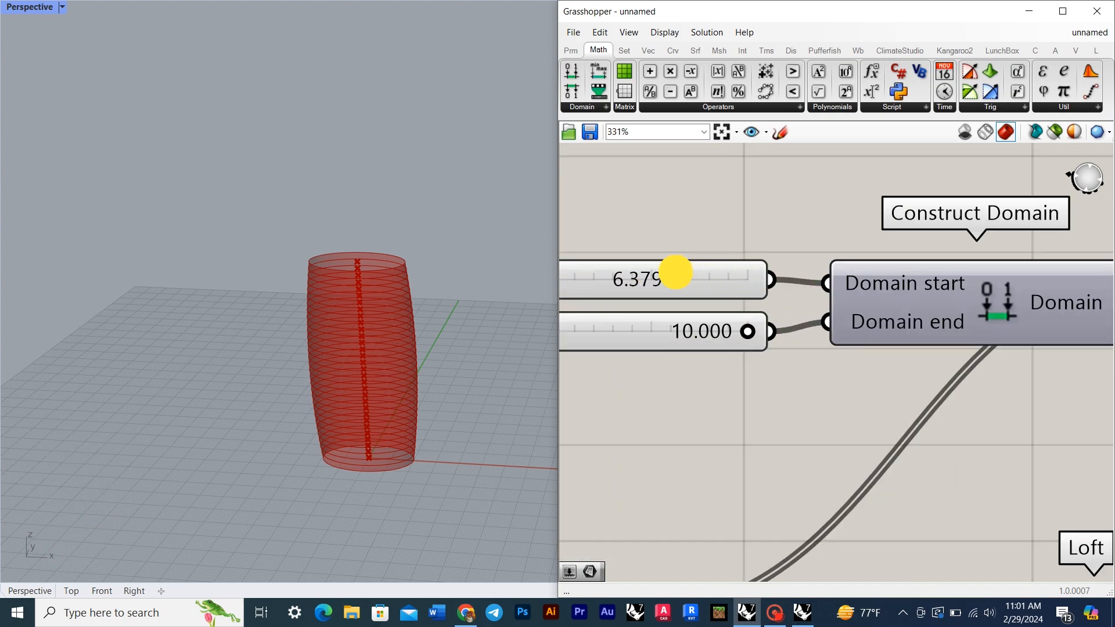
drag(675, 273, 659, 273)
scroll(746, 349, down, 6)
click(77, 594)
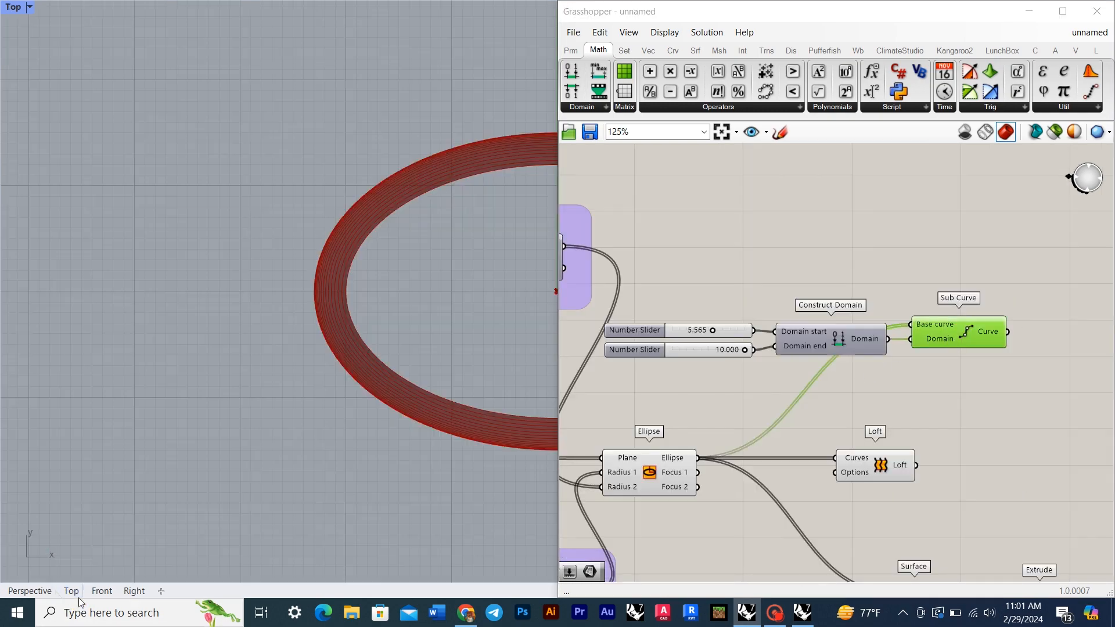
right_drag(465, 372, 272, 413)
scroll(271, 413, down, 3)
right_drag(694, 340, 767, 369)
Step: Set the Domain start slider to 3.6 and the Domain end slider to 5.83, and select the Sub Curve
scroll(766, 369, up, 4)
click(818, 355)
text(3)
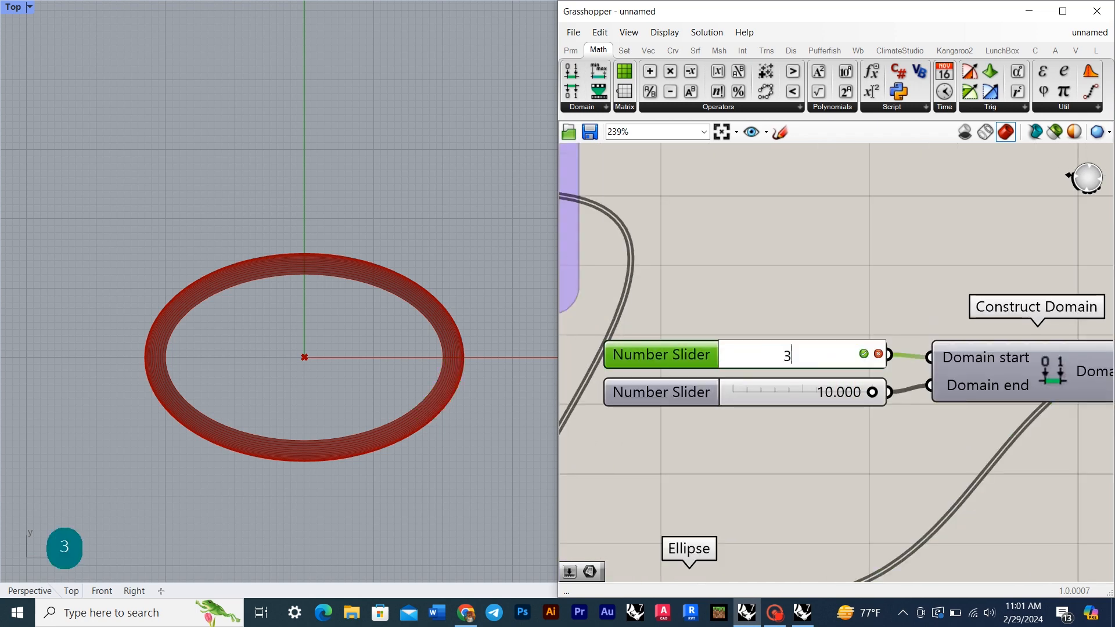
text(.6)
key(Return)
click(823, 398)
text(5.83)
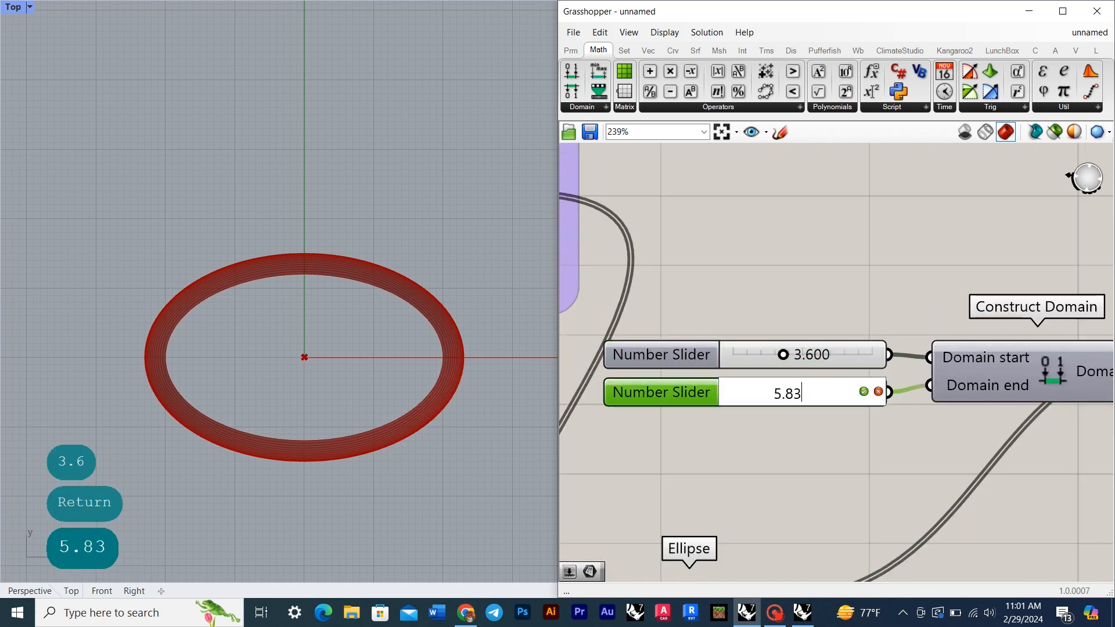
key(Return)
scroll(823, 391, down, 5)
click(1011, 381)
Step: Duplicate the two sliders, Construct Domain and Sub Curve as a second chain below the original
right_drag(993, 431, 944, 401)
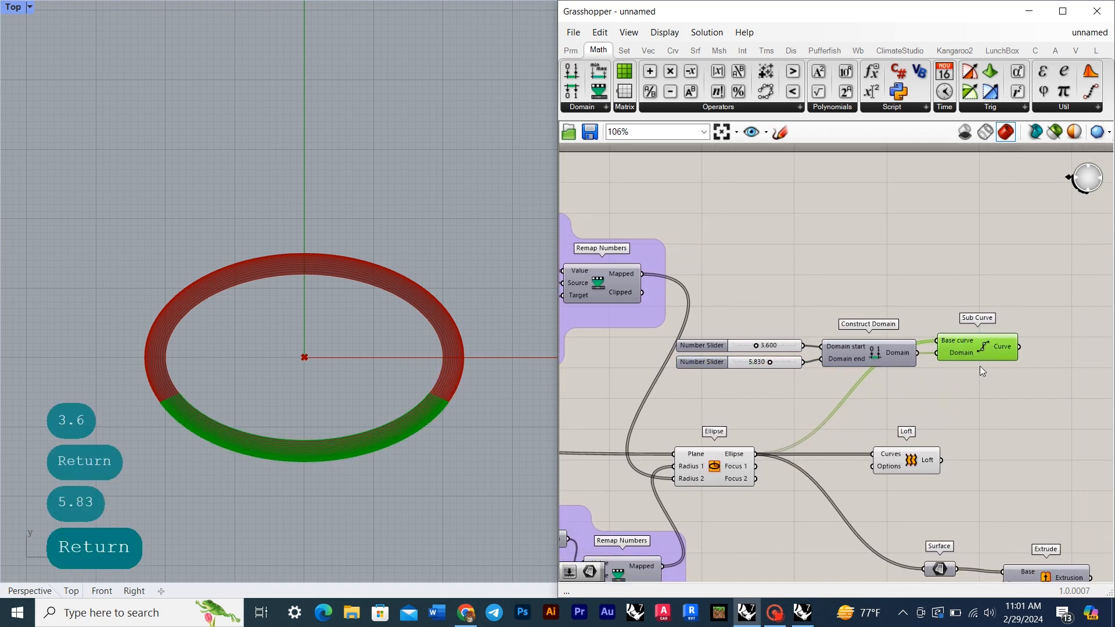
drag(982, 371, 799, 278)
drag(984, 351, 1026, 379)
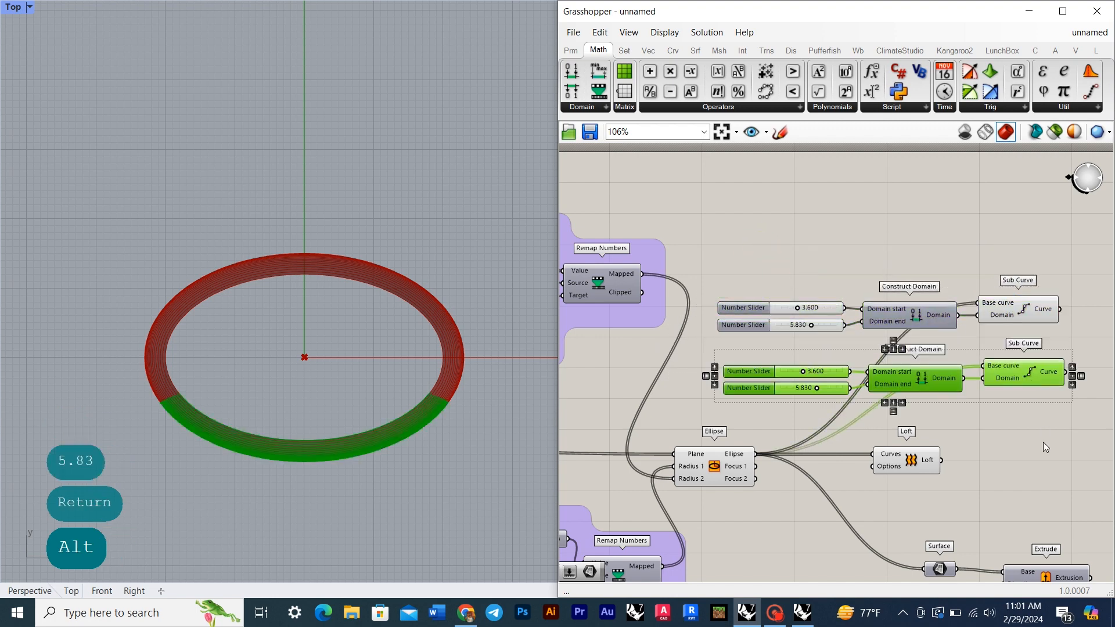
click(1045, 448)
Step: Route the Ellipse wire to both Sub Curves through a Relay and space the duplicated chain beneath it
scroll(955, 351, up, 4)
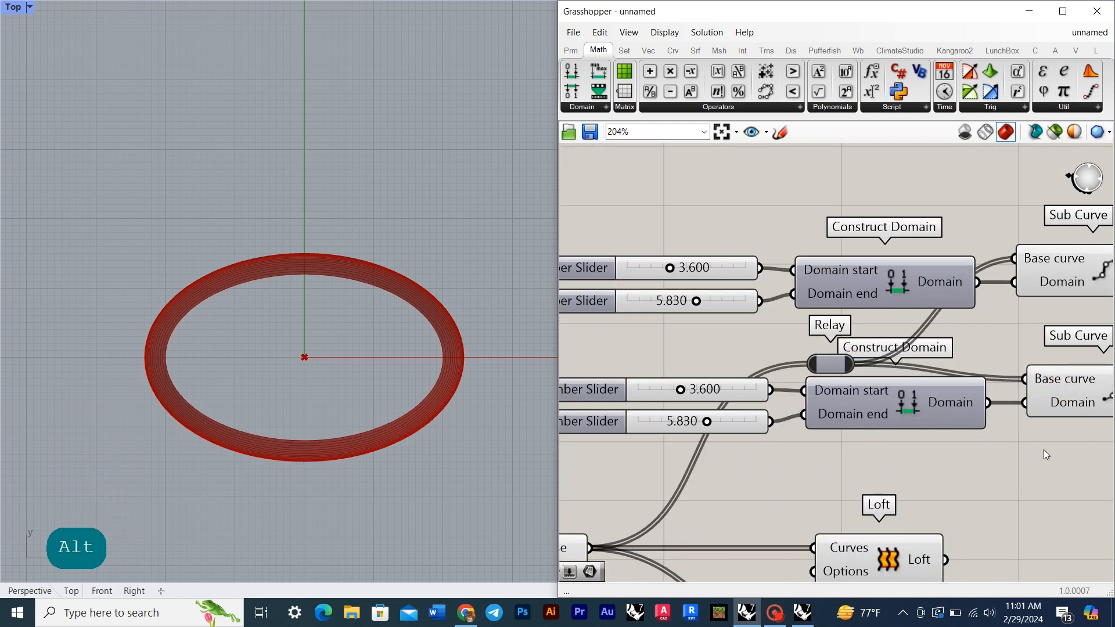
scroll(945, 376, down, 4)
click(1039, 422)
drag(807, 370, 807, 373)
drag(1016, 384, 1015, 393)
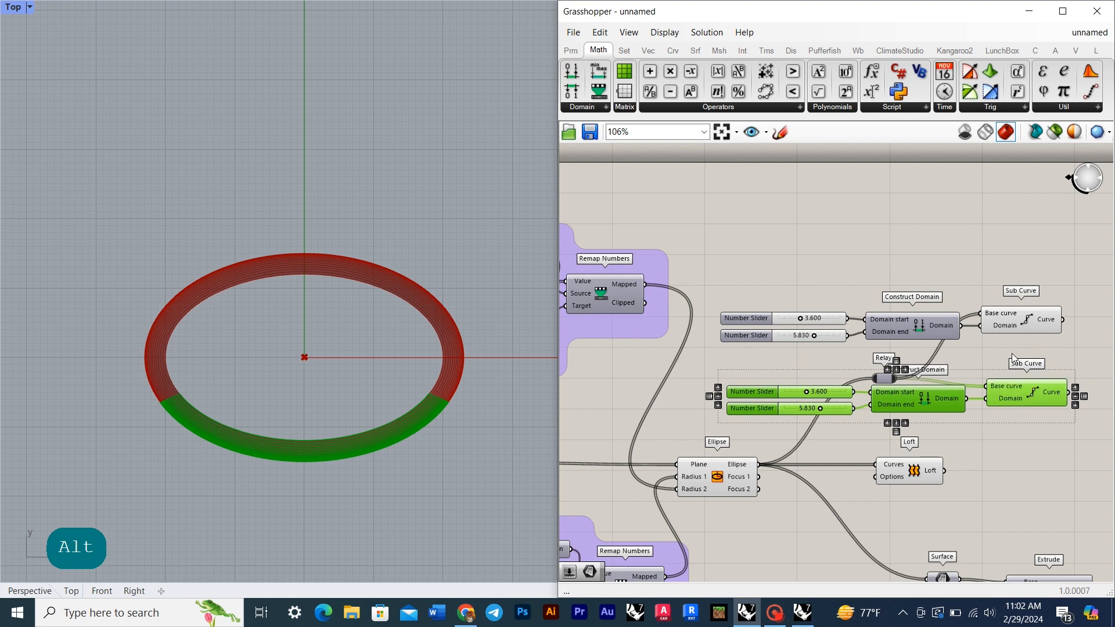
click(1011, 352)
drag(884, 378, 884, 376)
click(1003, 426)
Step: Set the duplicated chain's Domain start slider to 2.68
right_drag(1003, 426, 867, 410)
scroll(662, 390, up, 3)
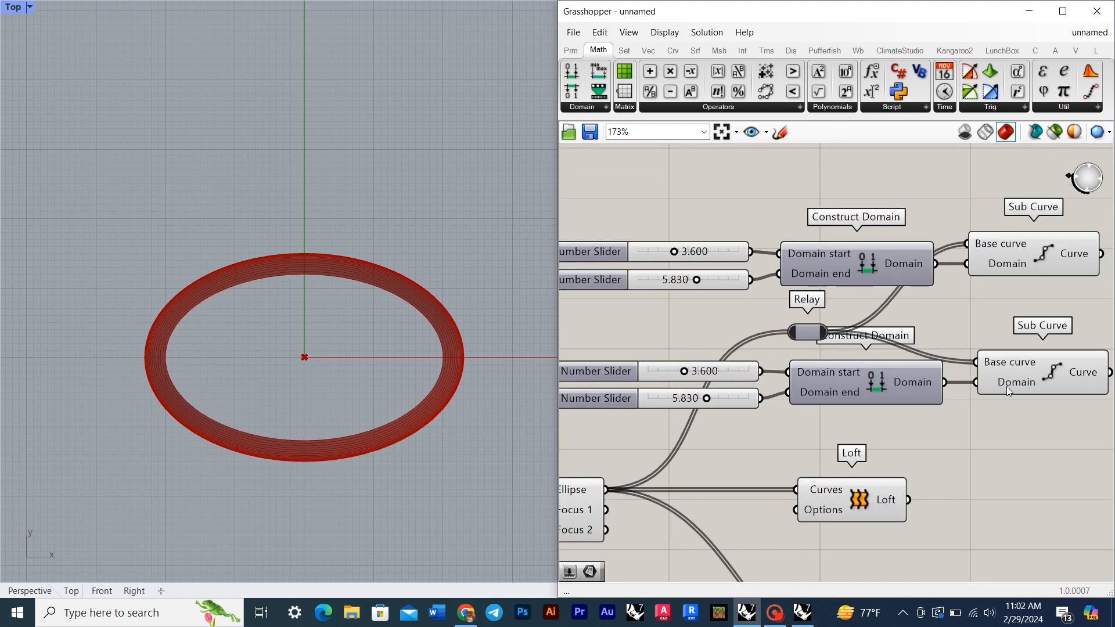
click(1017, 381)
click(1042, 260)
click(1060, 370)
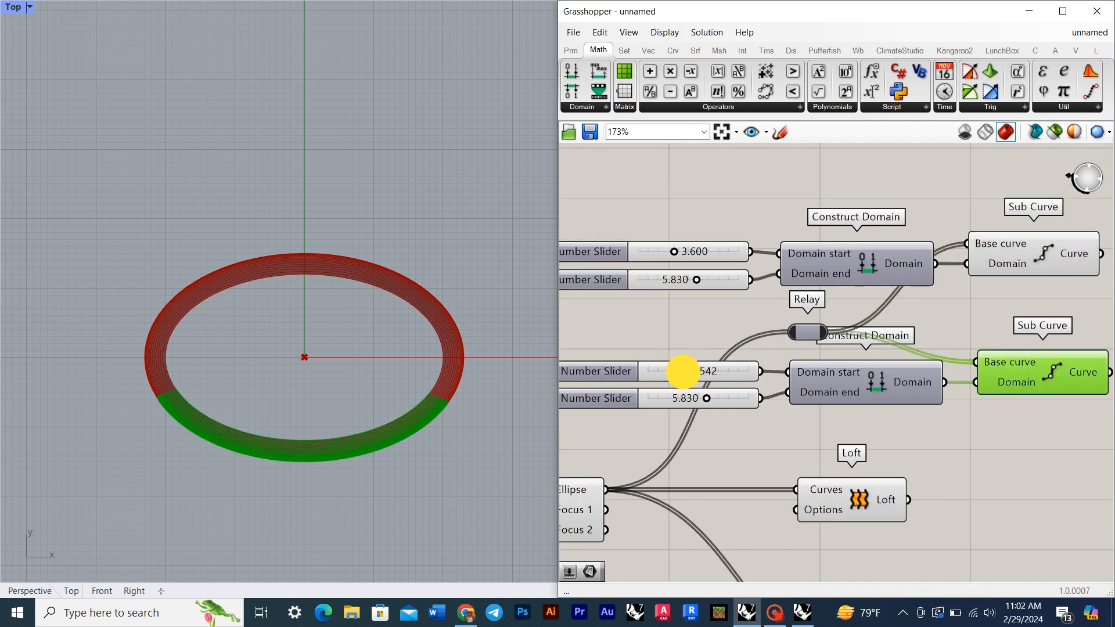
click(676, 372)
text(2.6)
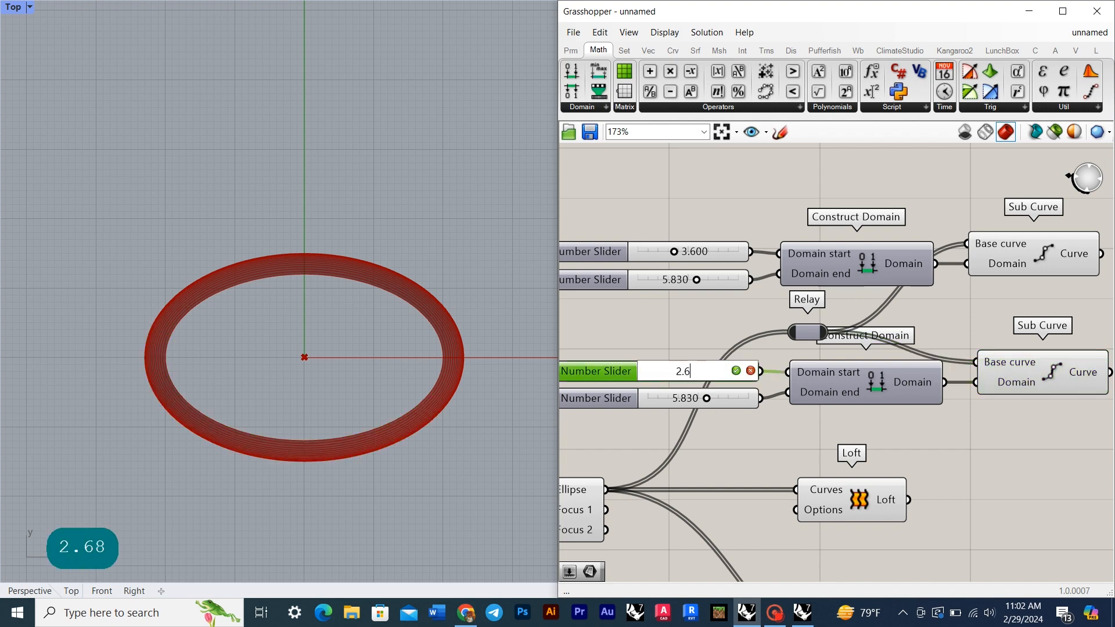
text(8)
key(Return)
Step: Set the duplicated chain's Domain end slider to 0.47
drag(706, 398, 695, 398)
drag(695, 398, 685, 399)
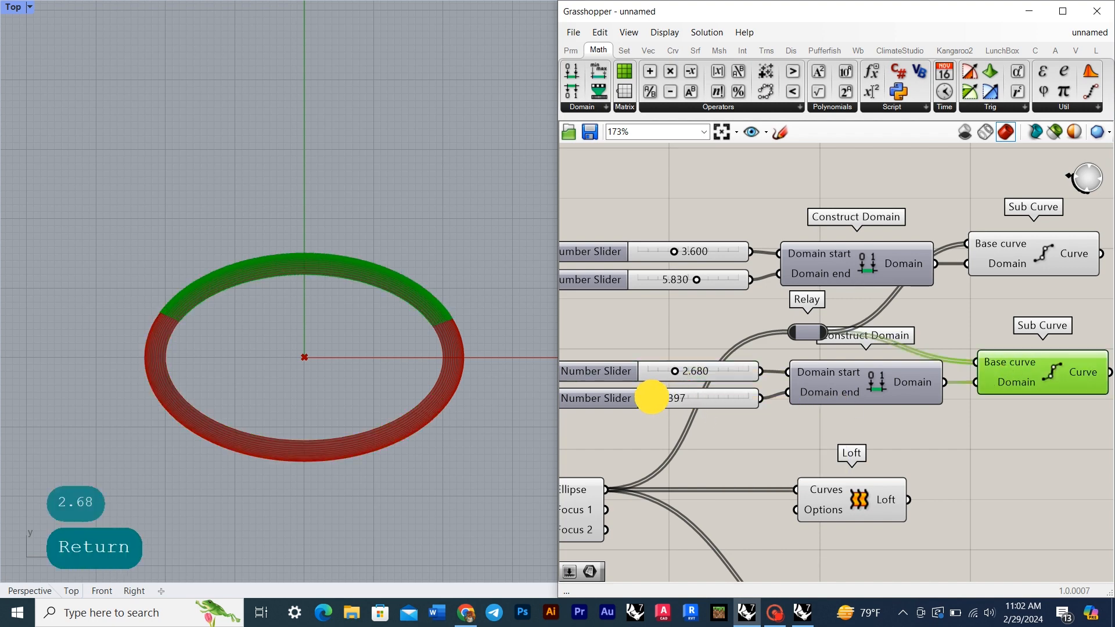
double_click(687, 399)
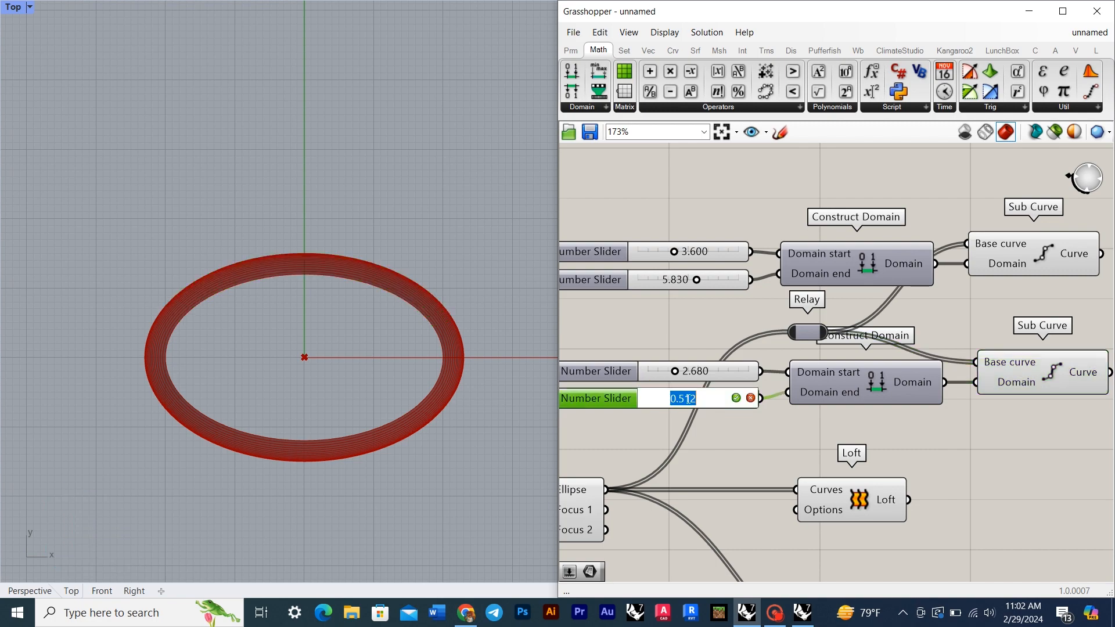
click(1106, 371)
click(1056, 430)
Step: Turn off the preview of the Loft fed directly by the Ellipse
scroll(985, 397, down, 3)
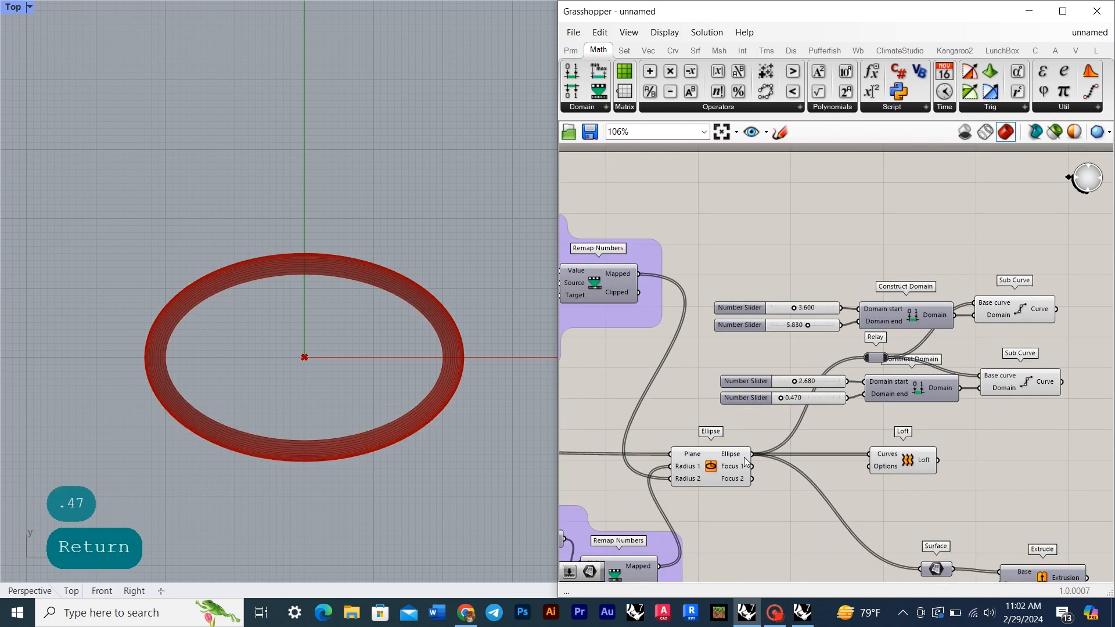
scroll(745, 462, up, 2)
click(987, 467)
right_click(1017, 491)
click(1069, 410)
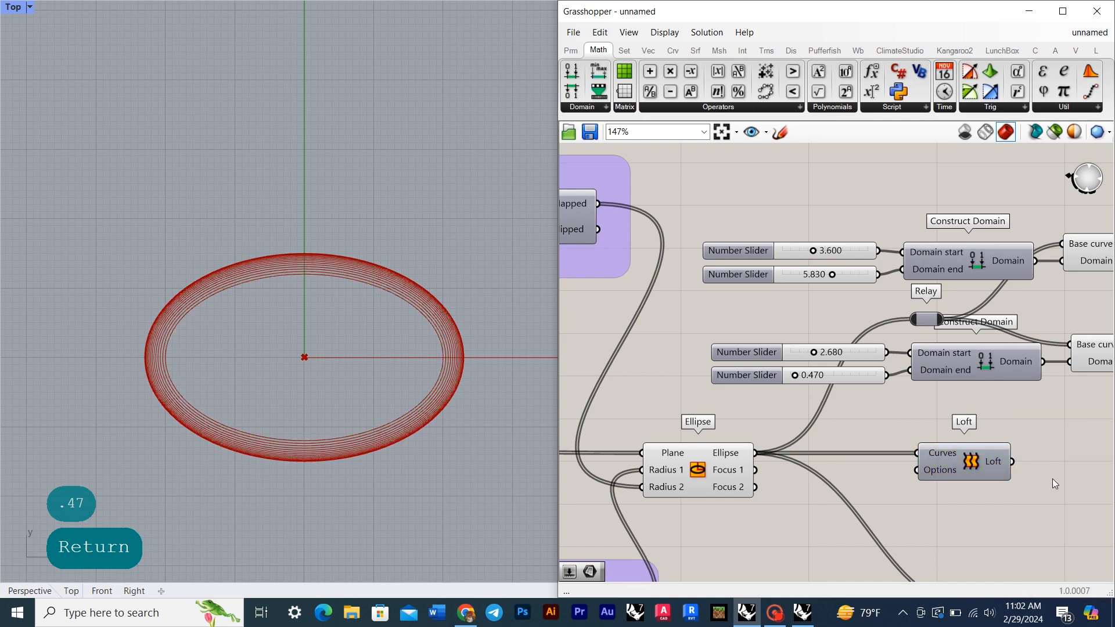
Step: Switch the viewport to Perspective and highlight the second Sub Curve's arcs on the stacked ellipses
click(23, 595)
right_drag(951, 468, 787, 466)
right_drag(622, 469, 694, 469)
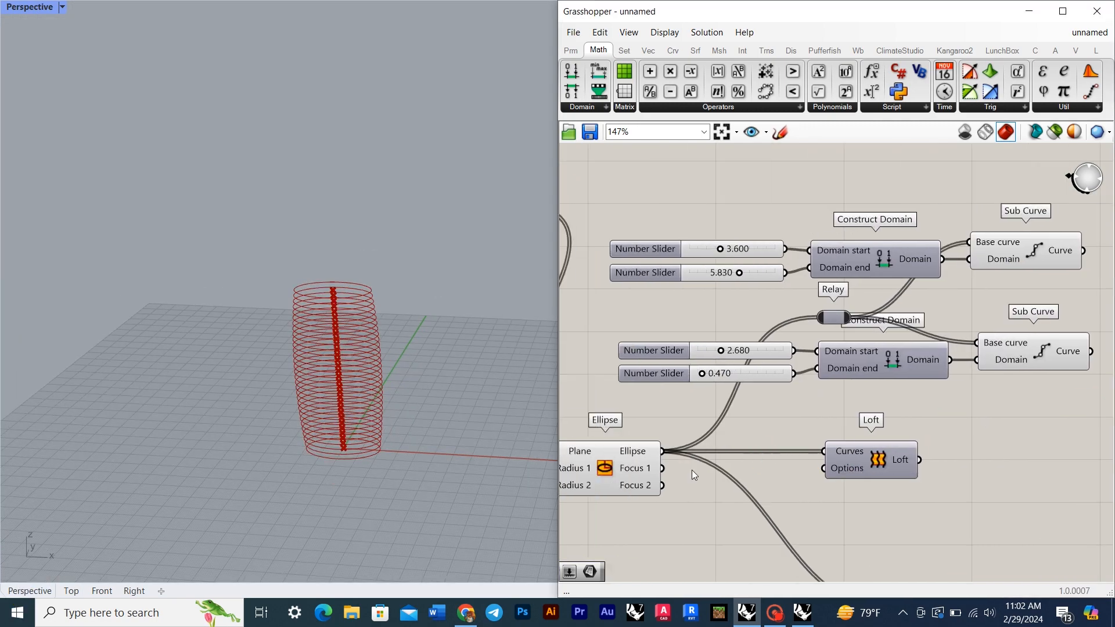
click(622, 456)
click(682, 513)
scroll(978, 424, down, 2)
right_drag(978, 425, 873, 443)
click(936, 399)
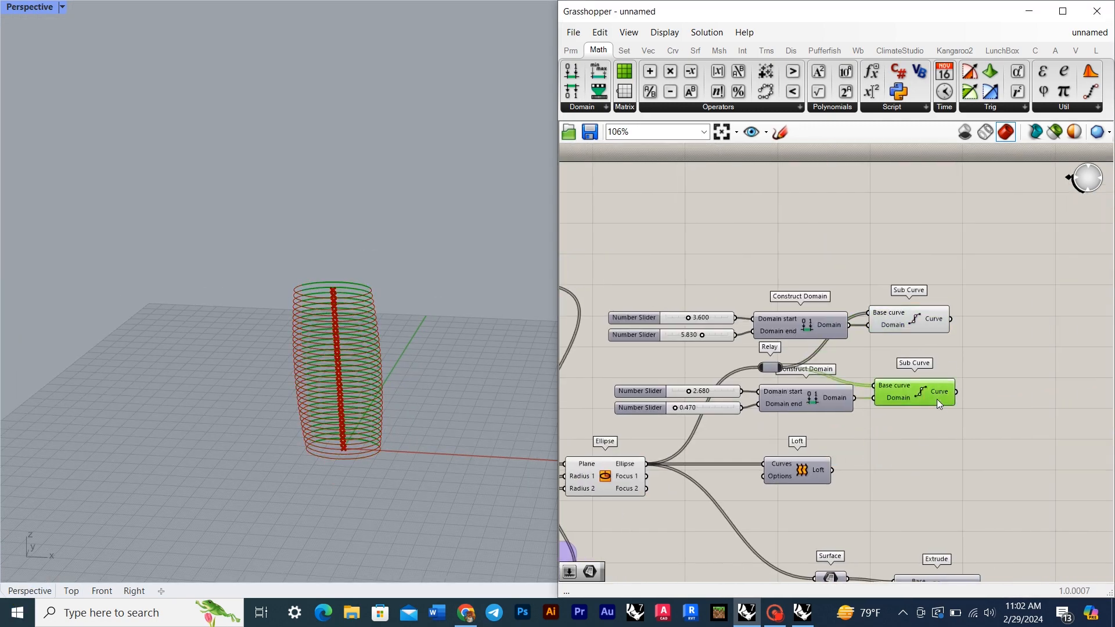
Step: Add a Loft component beside the Sub Curves and duplicate it so each Sub Curve has one
right_drag(1037, 371, 918, 382)
click(916, 382)
double_click(917, 382)
text(loft)
key(Return)
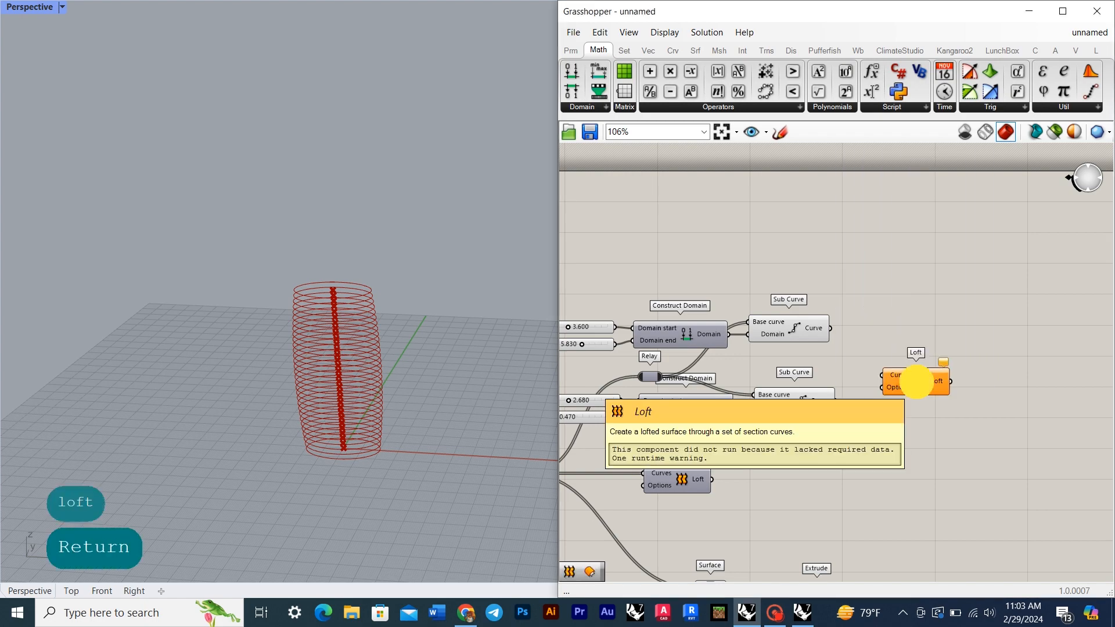
drag(918, 380, 894, 413)
Step: Connect each Sub Curve's Curve output to its own Loft's Curves input and inspect the lofted facade halves
drag(859, 329, 864, 330)
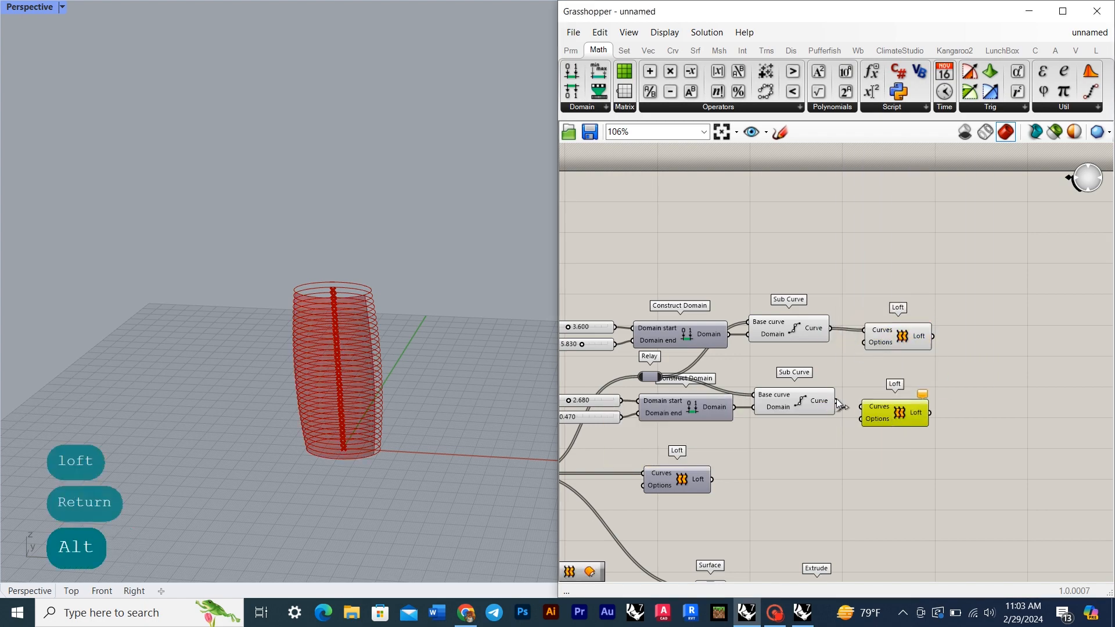
right_drag(306, 367, 302, 325)
right_click(968, 355)
click(1016, 447)
right_drag(234, 294, 280, 364)
click(929, 249)
right_drag(511, 302, 219, 336)
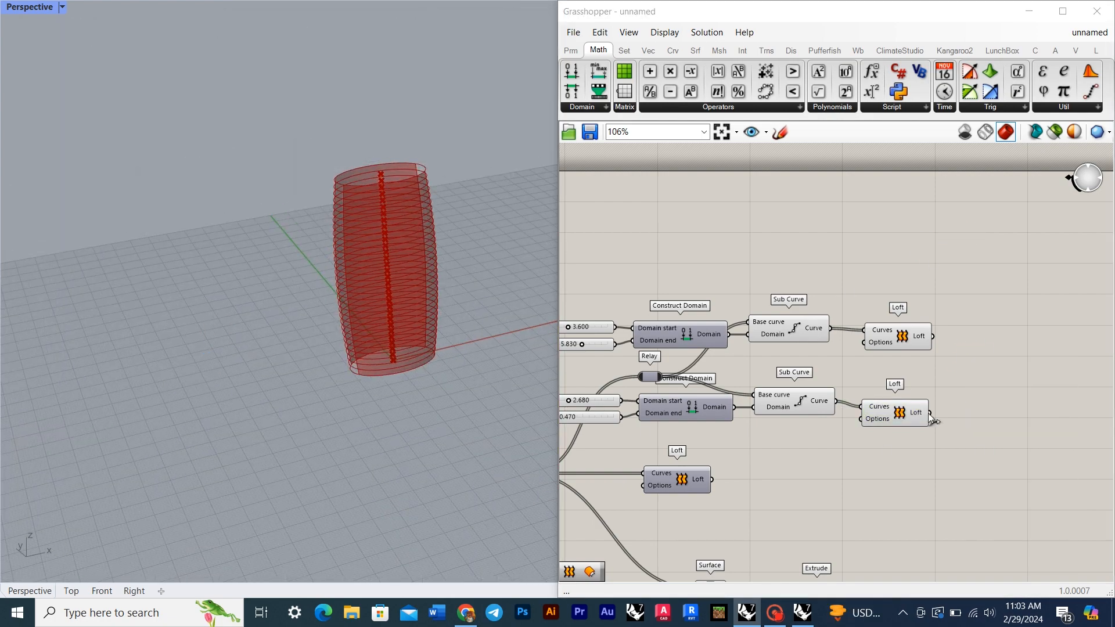
Step: Line up the two new Loft components in one column beside their Sub Curves
scroll(771, 395, up, 2)
drag(777, 397, 773, 390)
drag(784, 294, 782, 291)
click(906, 316)
right_drag(872, 342, 794, 335)
drag(763, 434, 713, 226)
click(690, 254)
Step: Add a Surface parameter and merge both Loft outputs into it
right_drag(842, 346, 820, 340)
double_click(828, 347)
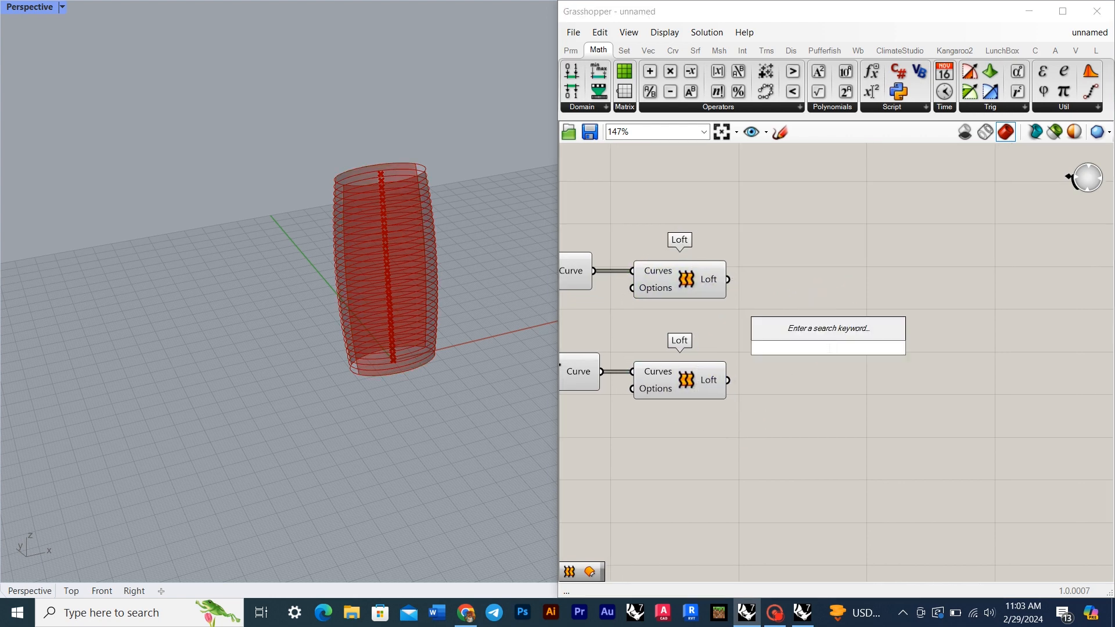
text(surface)
key(Return)
drag(805, 348, 727, 279)
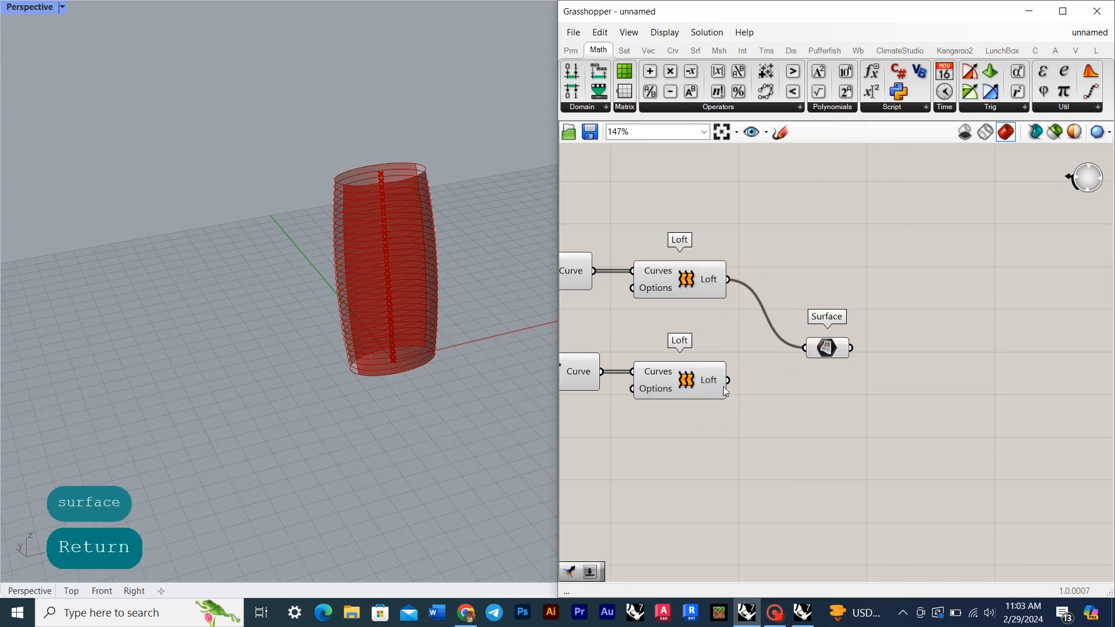
shift+drag(804, 354, 805, 348)
Step: Turn off the preview of the two Sub Curves and their Lofts, leaving the Surface parameter displayed
drag(661, 298, 580, 201)
right_click(609, 190)
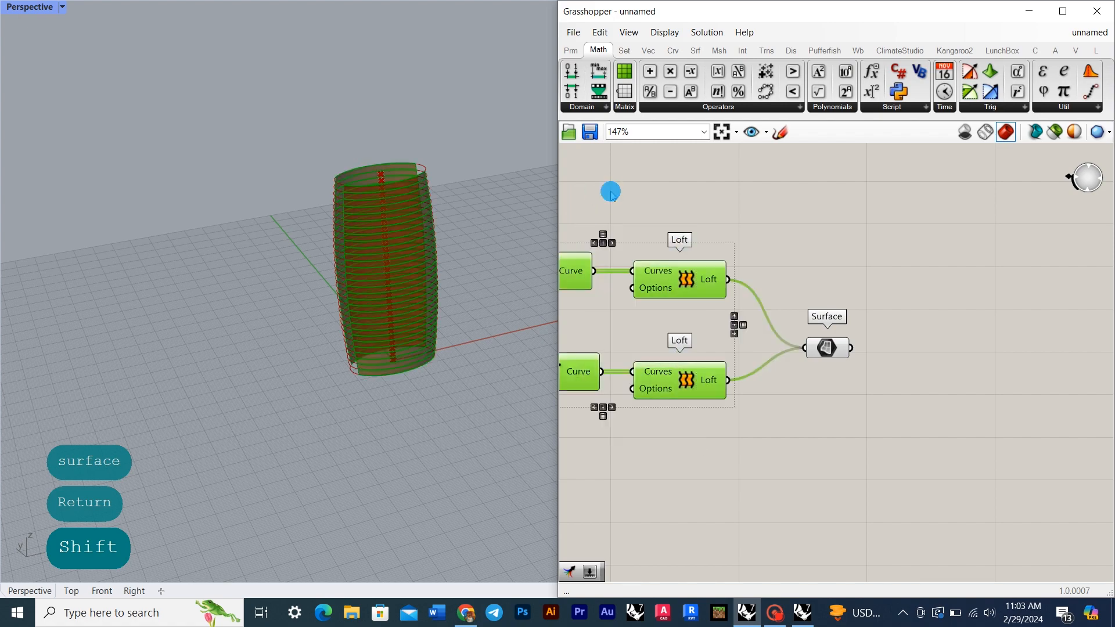
click(648, 221)
click(772, 261)
click(827, 349)
click(834, 383)
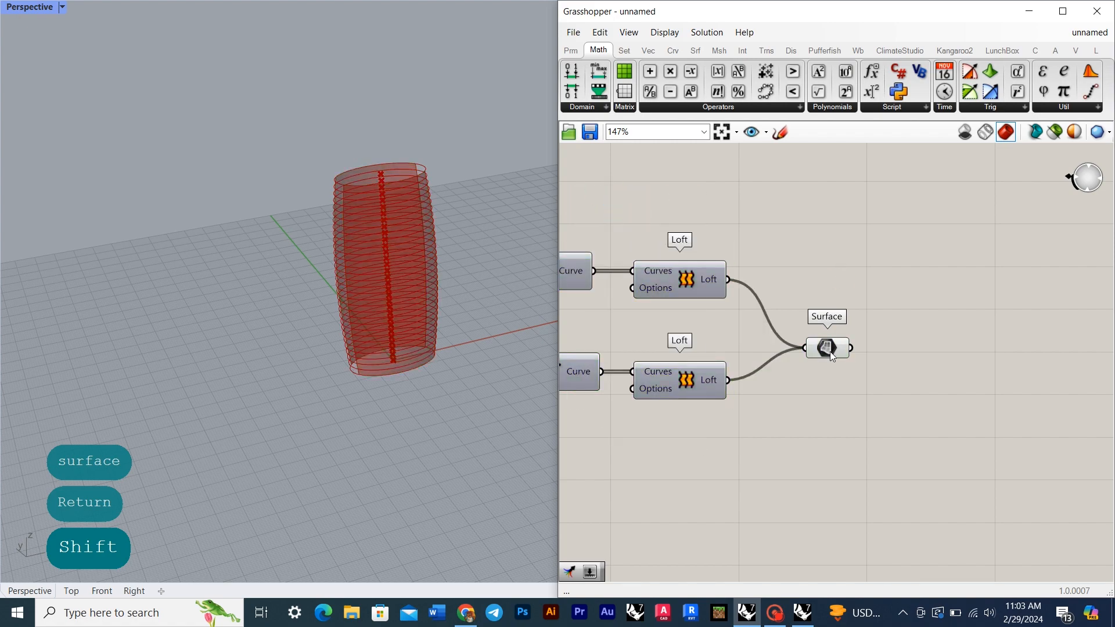
Step: Add an Offset Surface component and feed it from the Surface parameter
scroll(897, 357, down, 2)
double_click(897, 353)
text(offset)
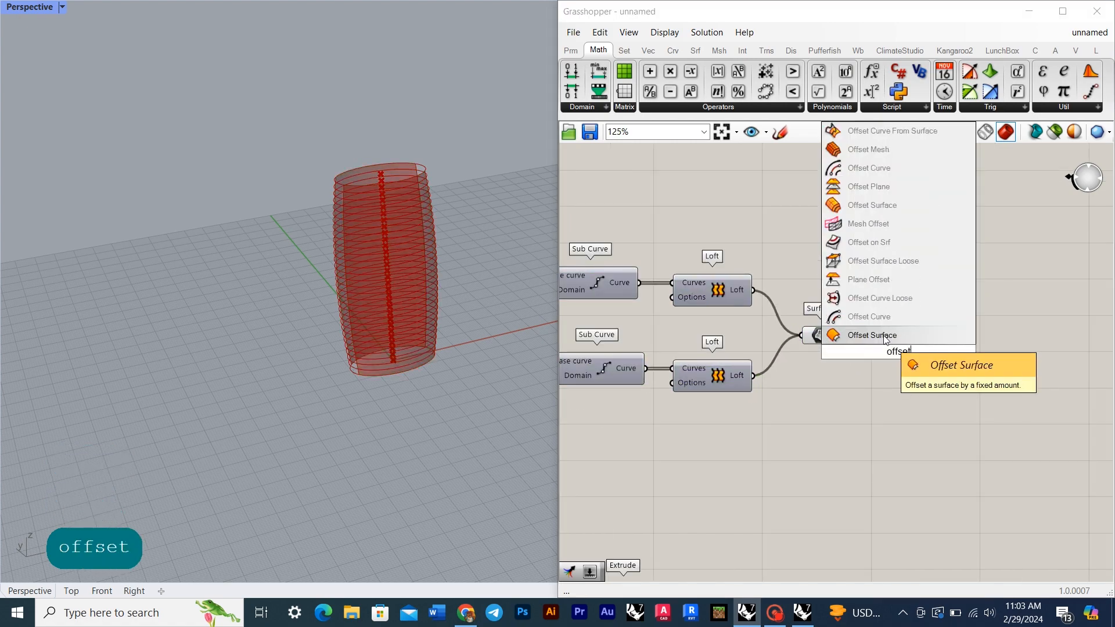
click(884, 335)
drag(840, 335, 929, 350)
Step: Hide the preview of the merged Surface parameter and make sure the standalone Loft's preview is off
drag(841, 388, 822, 316)
middle_click(836, 223)
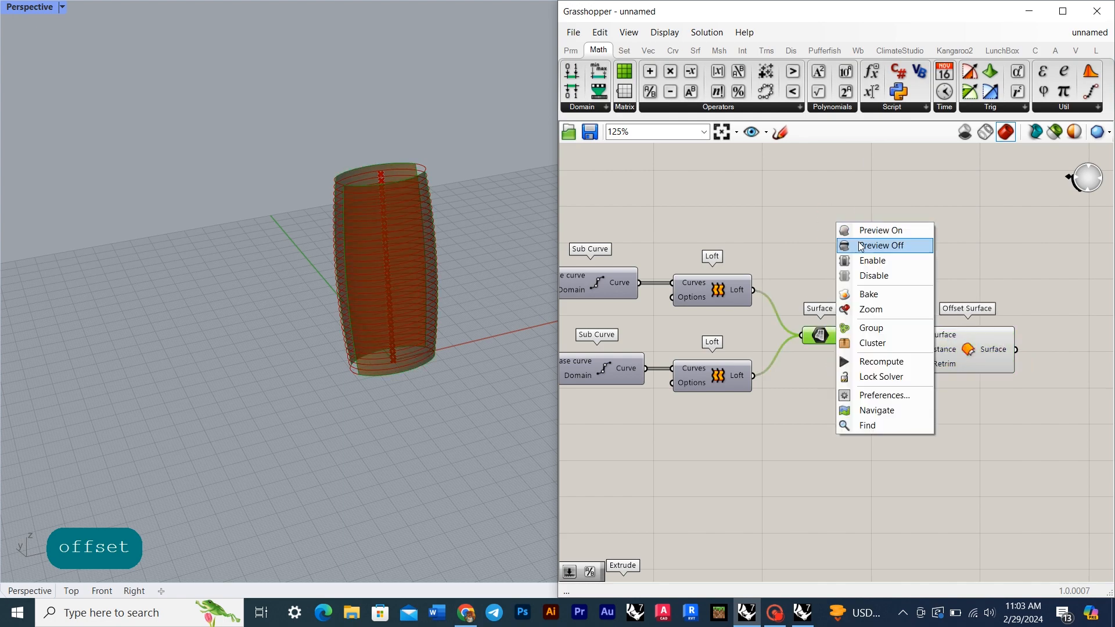
click(860, 245)
click(892, 257)
scroll(894, 258, down, 3)
scroll(633, 378, up, 3)
click(639, 380)
middle_click(738, 357)
click(757, 368)
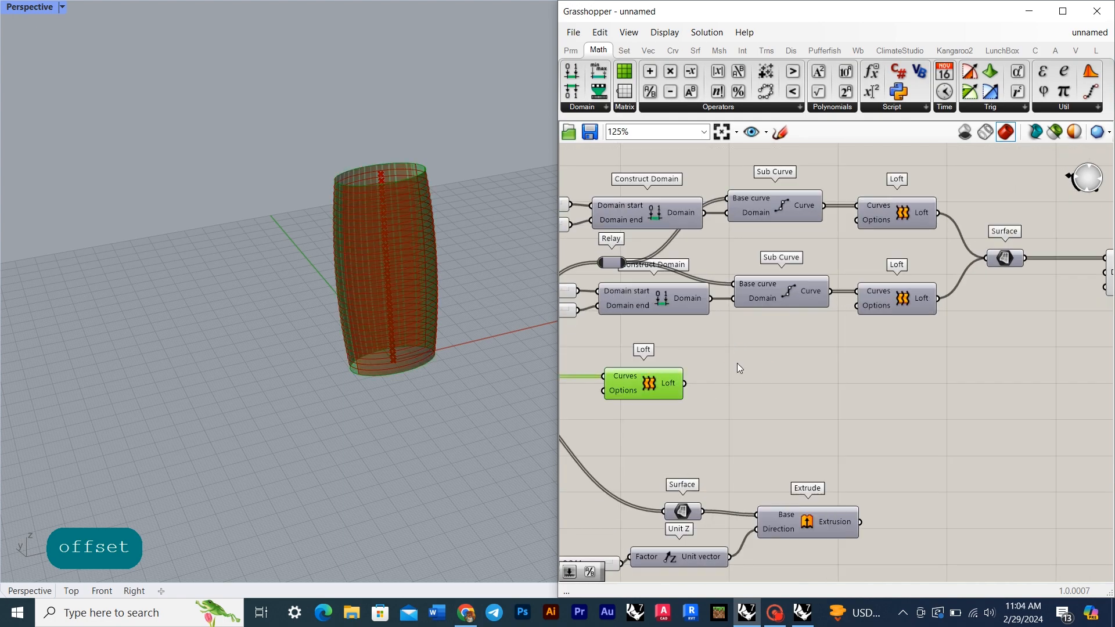
right_click(774, 348)
click(788, 372)
Step: Add a Number Slider with value 1 and connect it to the Offset Surface's Distance input
scroll(964, 342, down, 3)
right_drag(999, 318, 819, 353)
scroll(908, 334, up, 5)
click(893, 351)
click(702, 419)
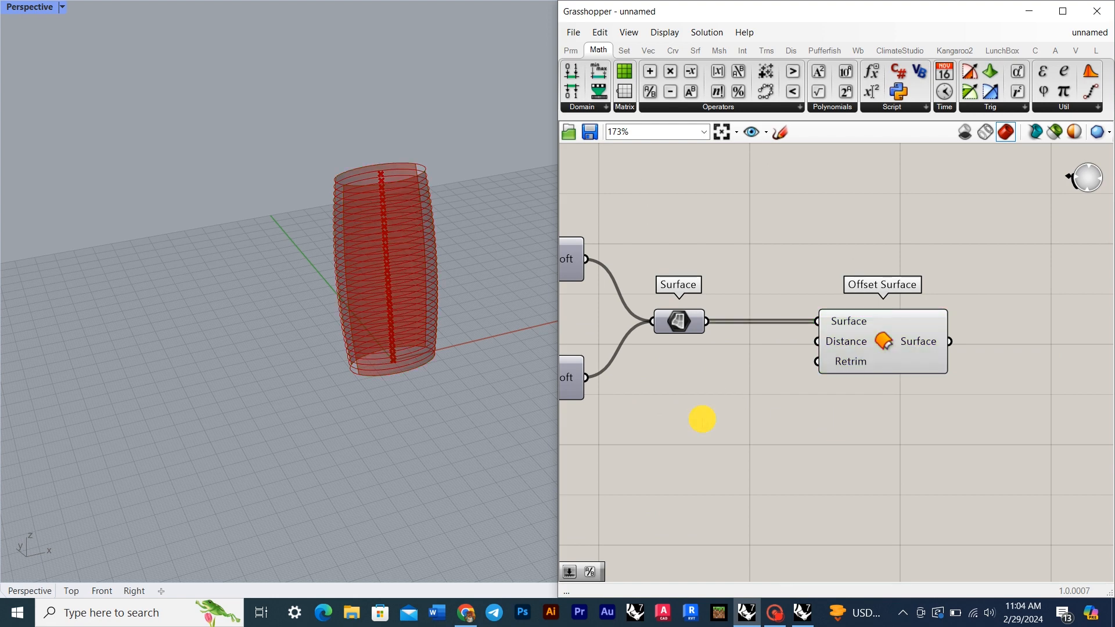
double_click(702, 419)
text(1)
key(Return)
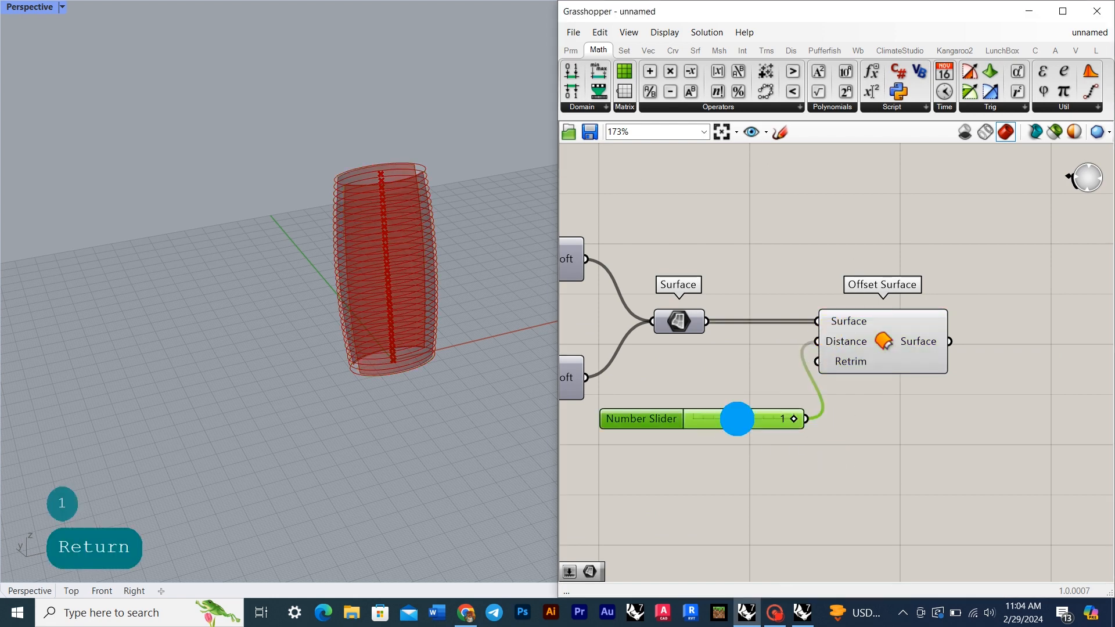
Step: Make the offset distance slider floating-point, raise its maximum and set it to 1.439
right_click(736, 419)
click(923, 458)
double_click(640, 418)
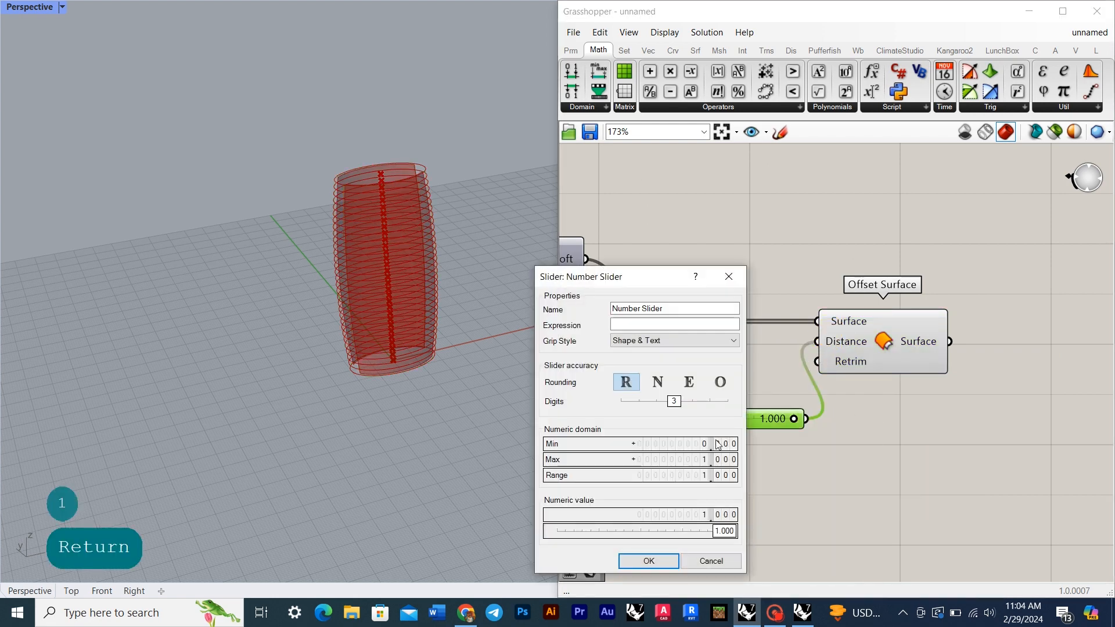
drag(705, 459, 766, 419)
click(649, 561)
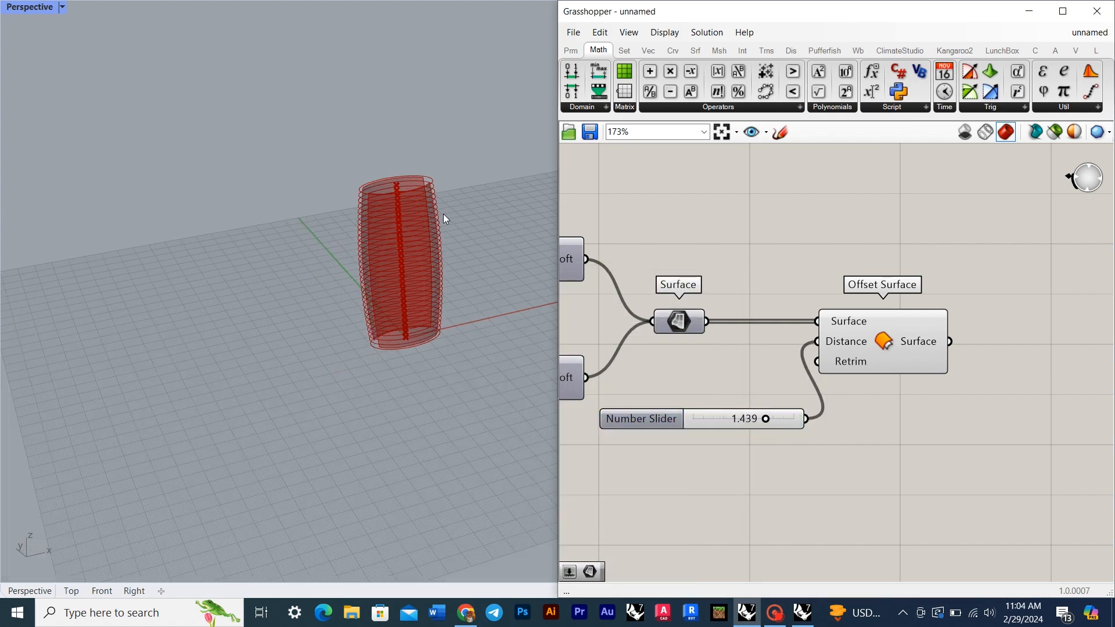
Step: Examine in Top view which side of the ellipses the offset surfaces lie on
click(71, 591)
scroll(336, 329, up, 2)
click(869, 344)
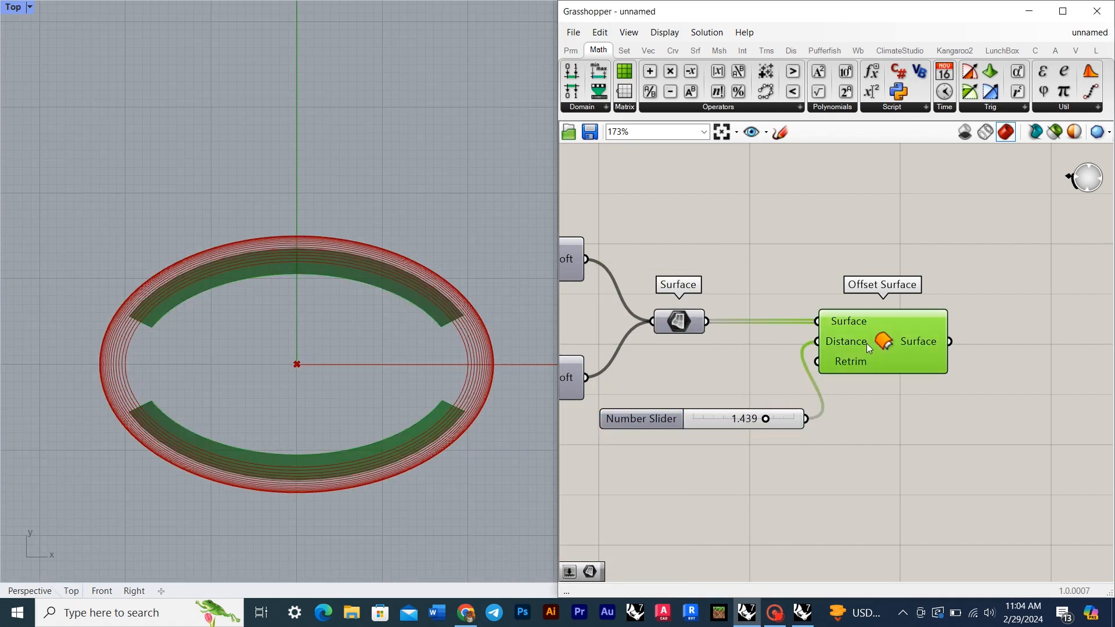
scroll(922, 389, down, 5)
scroll(617, 433, up, 4)
click(616, 432)
click(723, 412)
scroll(723, 412, down, 5)
scroll(889, 386, up, 5)
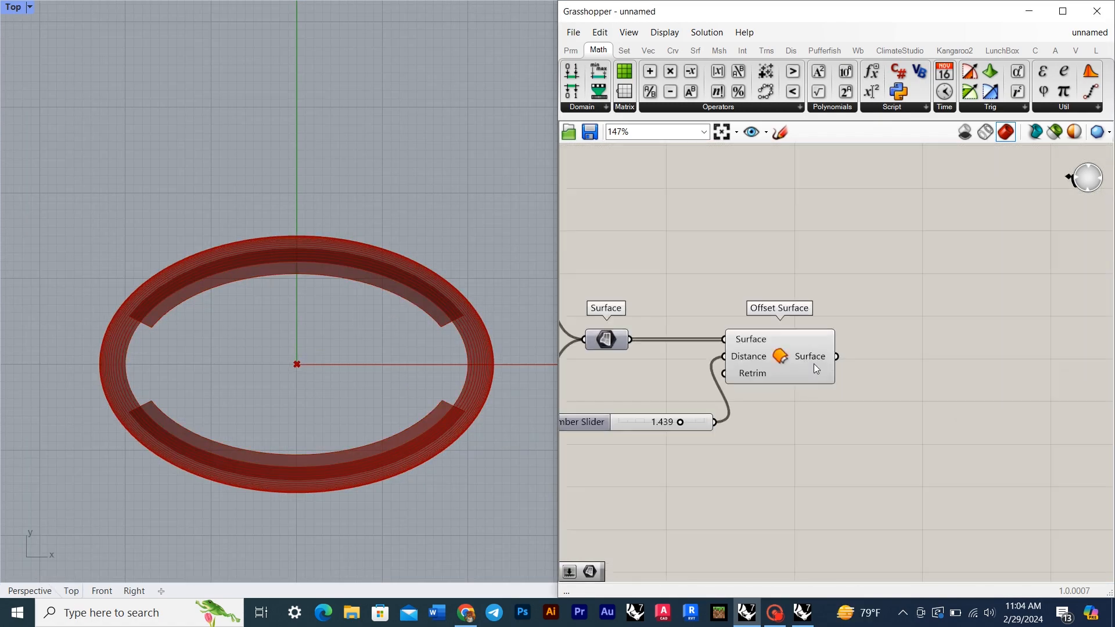
Step: Apply the expression -x to the Offset Surface's Distance input and show the tower in Perspective view
click(814, 364)
scroll(819, 428, up, 2)
click(818, 428)
right_click(716, 310)
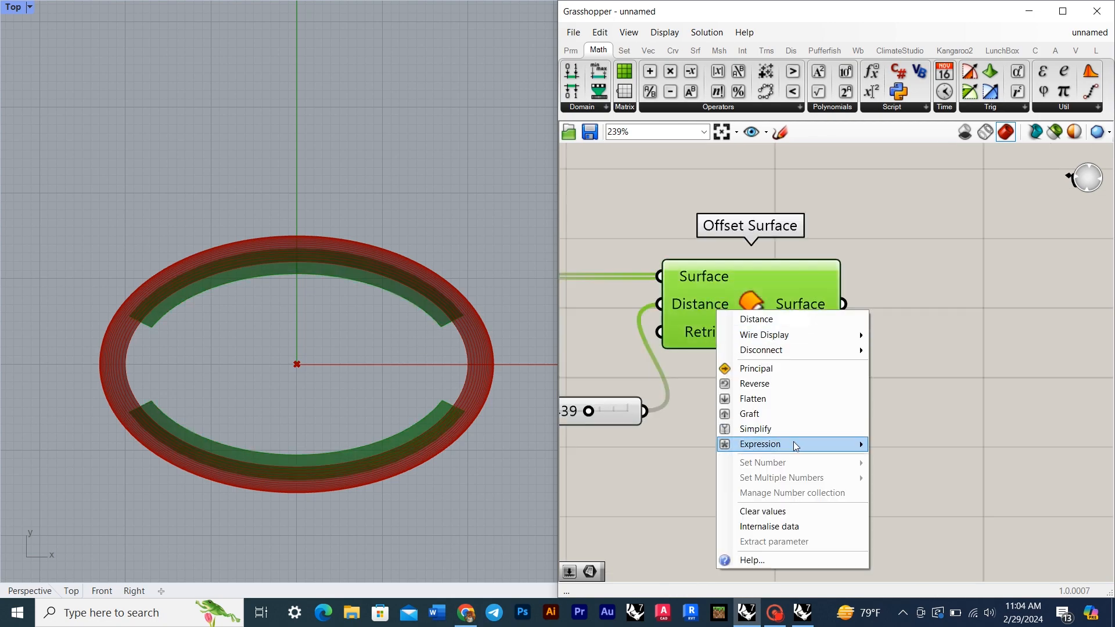
mouse_move(761, 443)
click(940, 475)
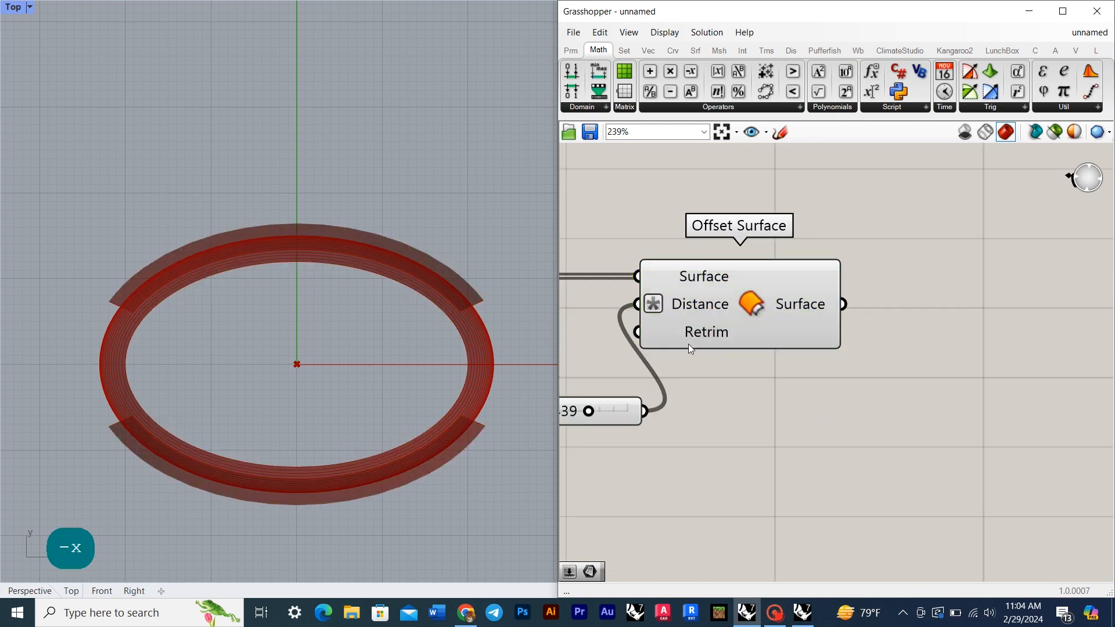
click(29, 590)
right_drag(433, 163, 529, 203)
scroll(896, 399, down, 3)
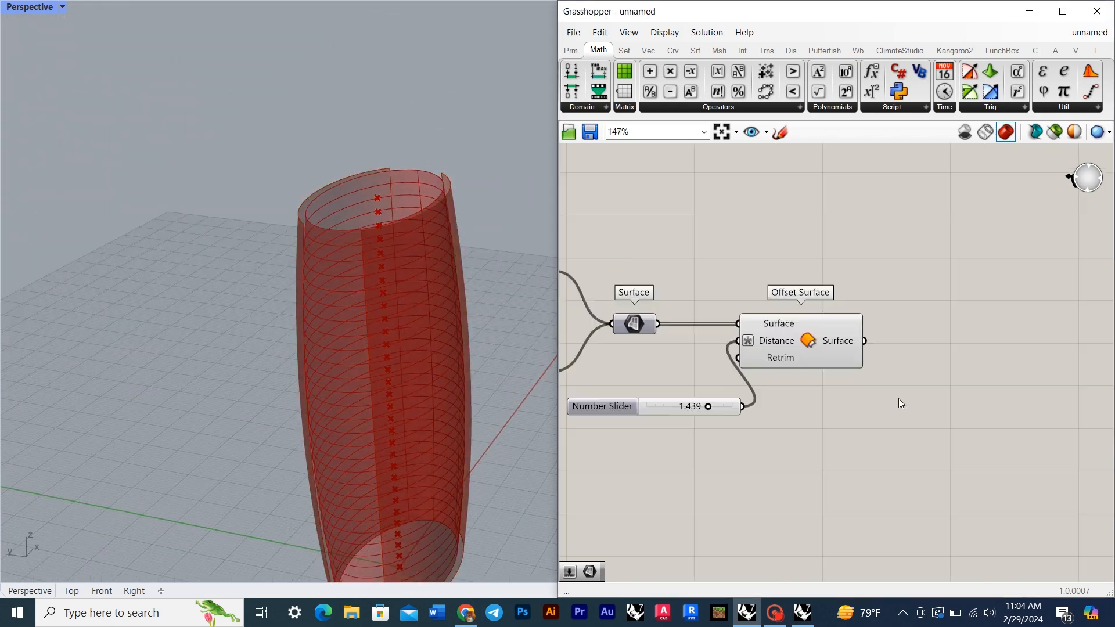
Step: Add LunchBox's Triangle Panels B component and connect the Offset Surface output to its Surface input
click(806, 344)
right_drag(876, 399, 825, 396)
click(882, 360)
click(1001, 51)
click(858, 110)
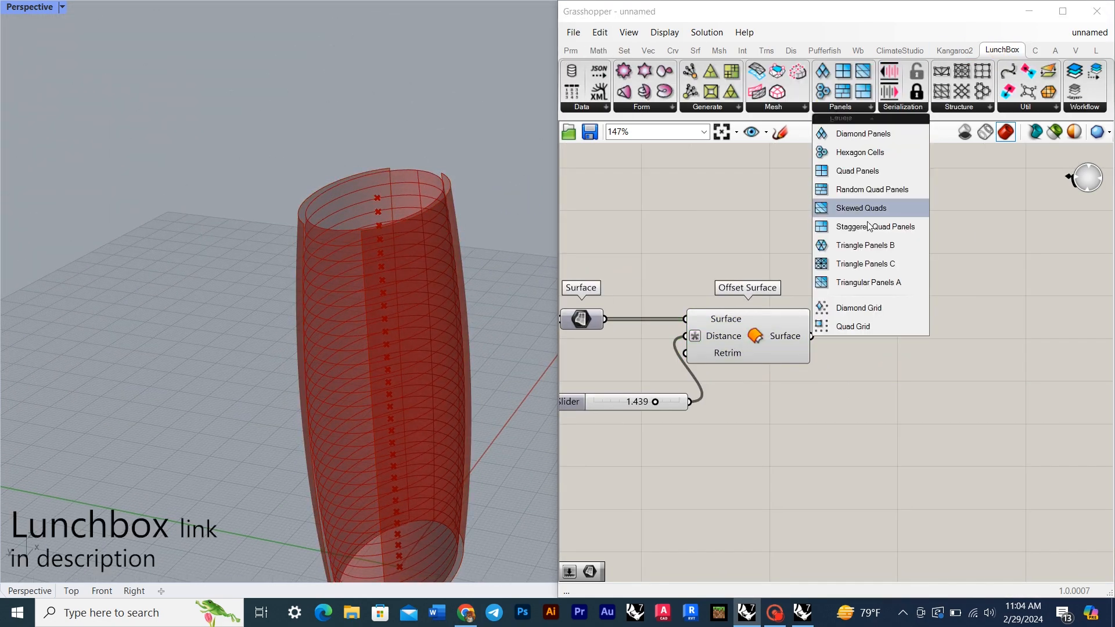
click(883, 265)
click(966, 333)
drag(811, 337, 995, 356)
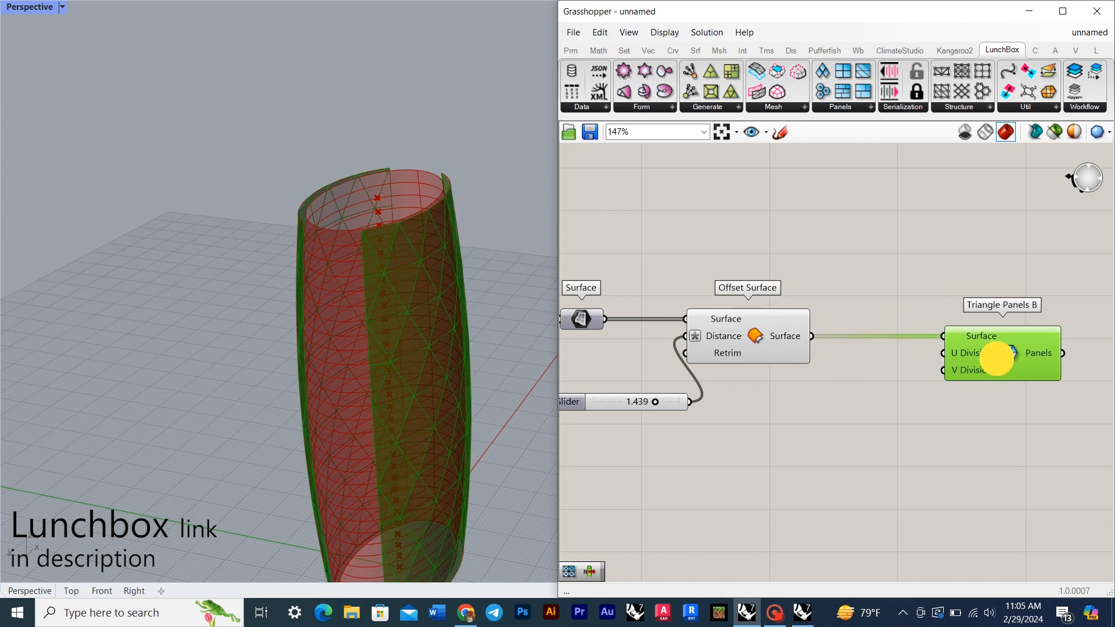
Step: Add a Number Slider with value 30 and connect it to both U Divisions and V Divisions
right_drag(308, 305, 219, 310)
double_click(848, 424)
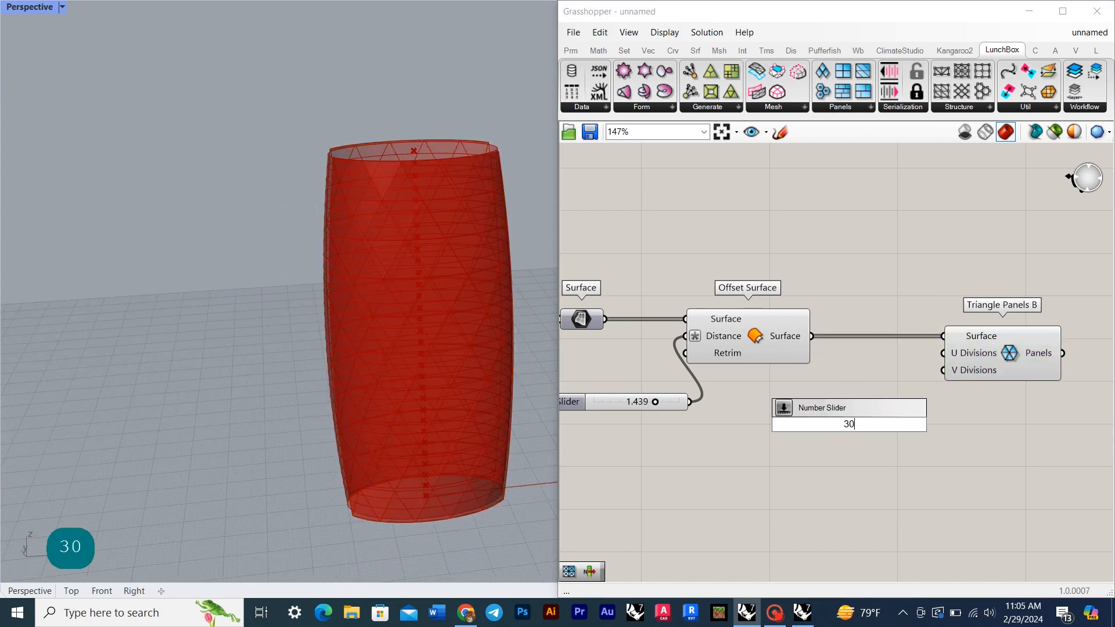
key(Return)
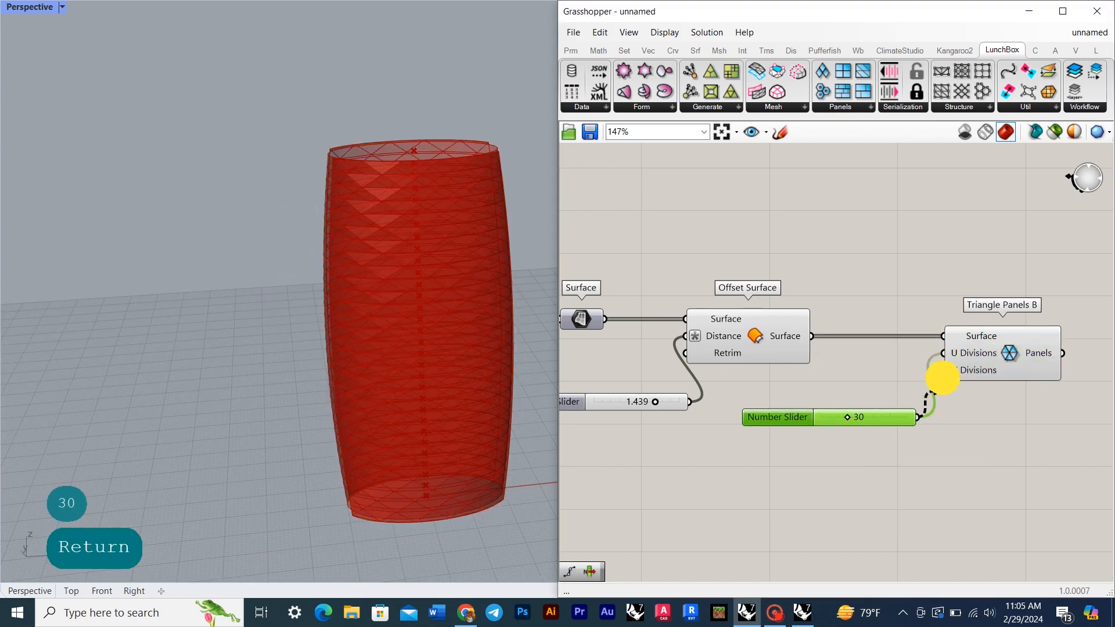
right_drag(442, 255, 427, 229)
scroll(427, 229, up, 5)
scroll(427, 229, down, 9)
Step: Turn off the Offset Surface preview and inspect the triangular panels on the tower
click(758, 339)
middle_click(801, 208)
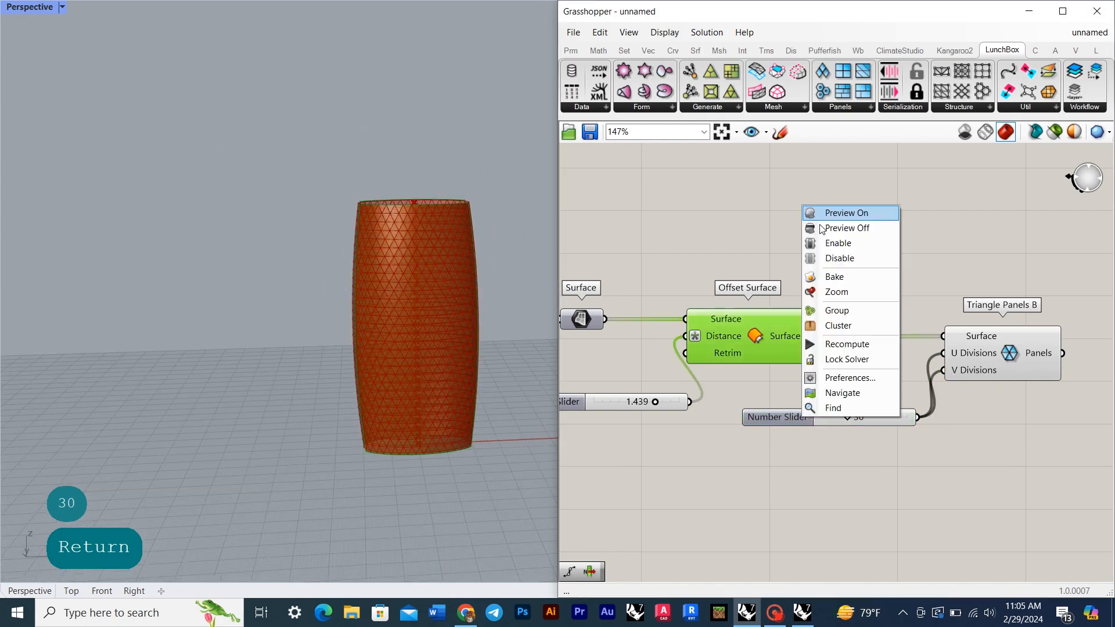
click(823, 228)
scroll(451, 225, up, 10)
scroll(343, 249, down, 6)
right_drag(343, 249, 401, 209)
Step: Set the slider driving the panels' U and V Divisions to 27
click(877, 416)
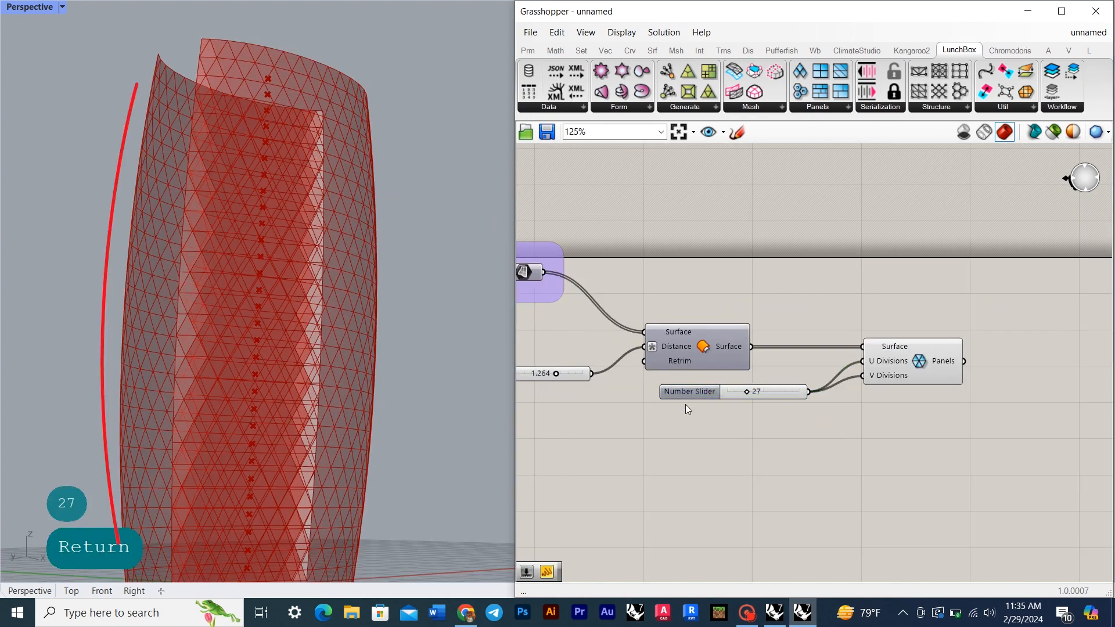
scroll(873, 398, up, 3)
click(477, 614)
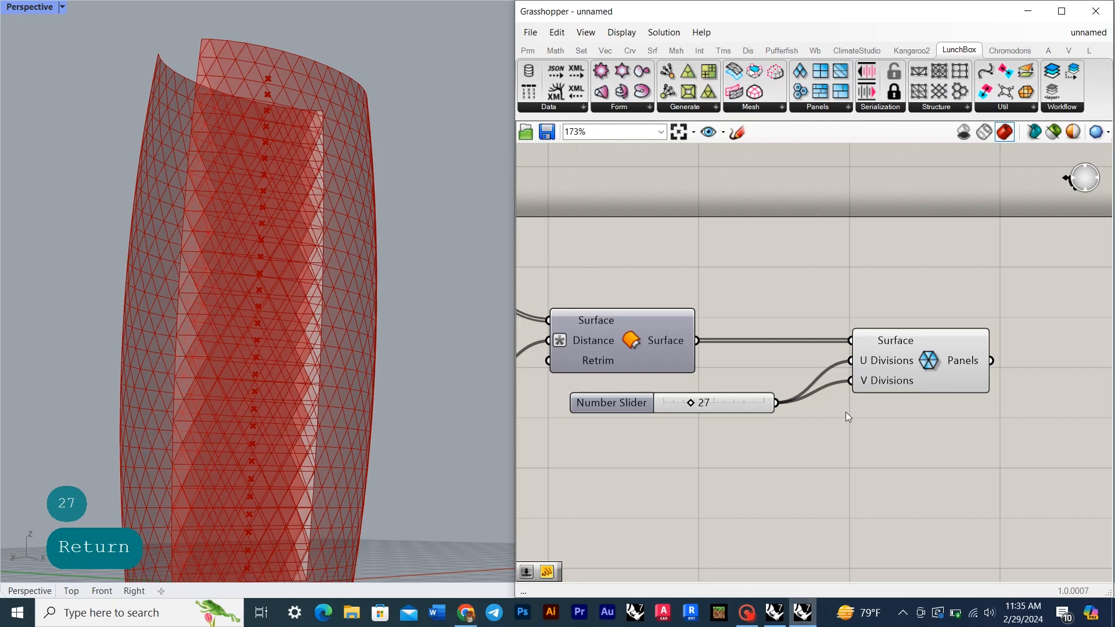
Step: Add a Cull Pattern component and connect the triangle Panels output to its List input
right_drag(927, 399, 862, 428)
double_click(876, 411)
text(cull)
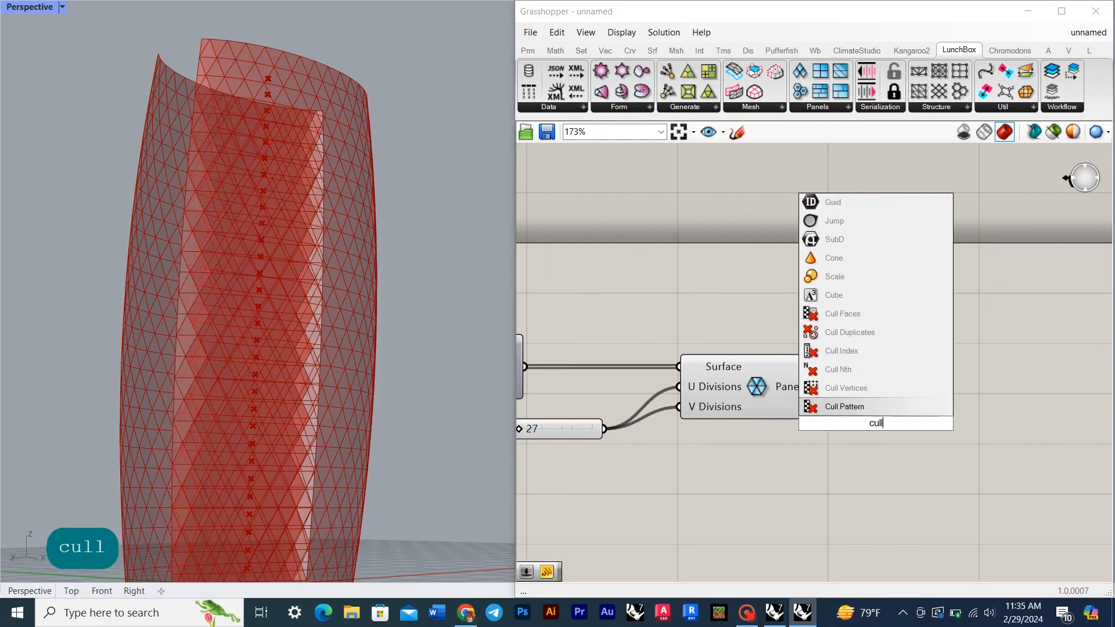
key(Return)
drag(863, 399, 1025, 405)
click(1015, 434)
Step: Add an Area component and connect the triangle Panels output to its Geometry input
right_drag(1014, 433, 919, 392)
double_click(765, 437)
text(area)
key(Return)
drag(723, 345, 695, 440)
drag(770, 453, 825, 458)
click(825, 488)
Step: Attach a Panel to the Area output and look through the triangle area values
right_drag(967, 501, 878, 441)
double_click(878, 442)
text(//)
key(Return)
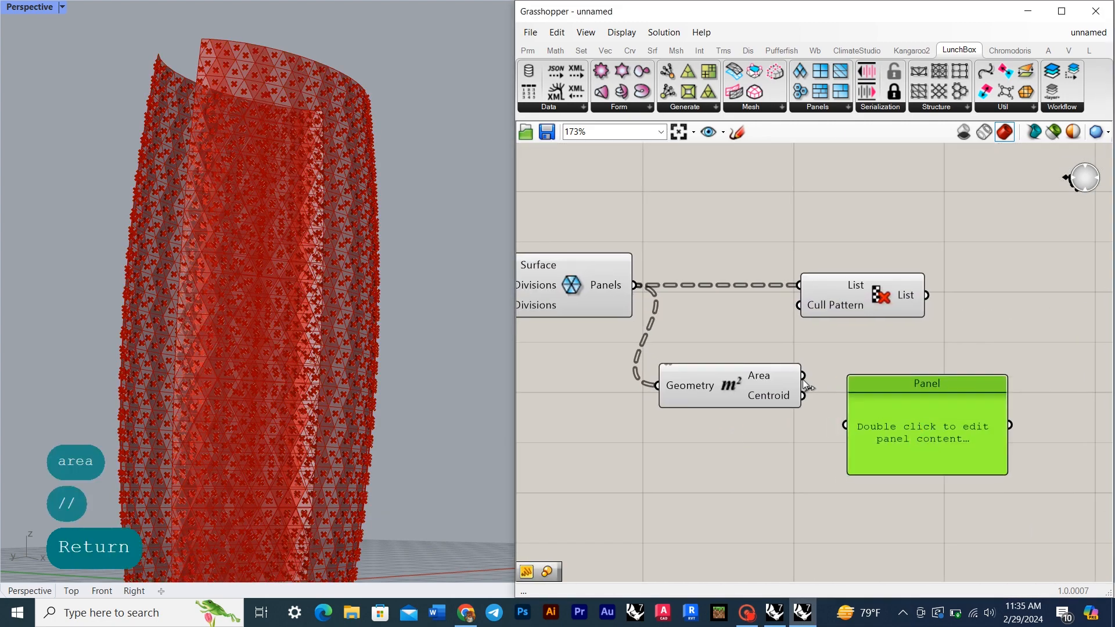
drag(1002, 399, 1003, 459)
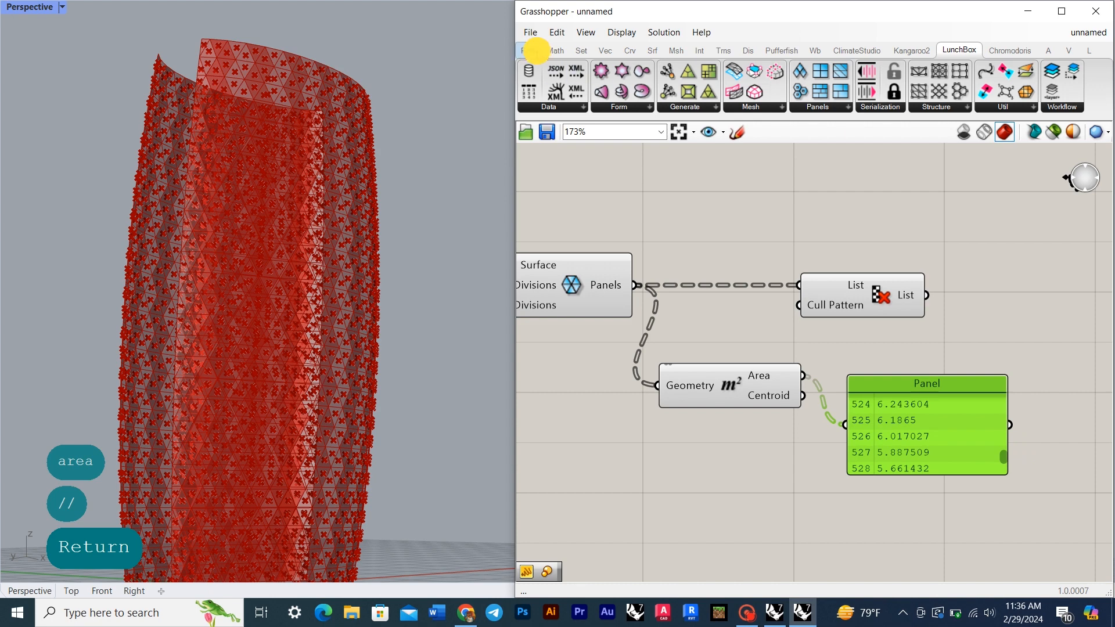
Step: Check the range of the areas with a Bounds component, and remove it together with the Panel
click(552, 51)
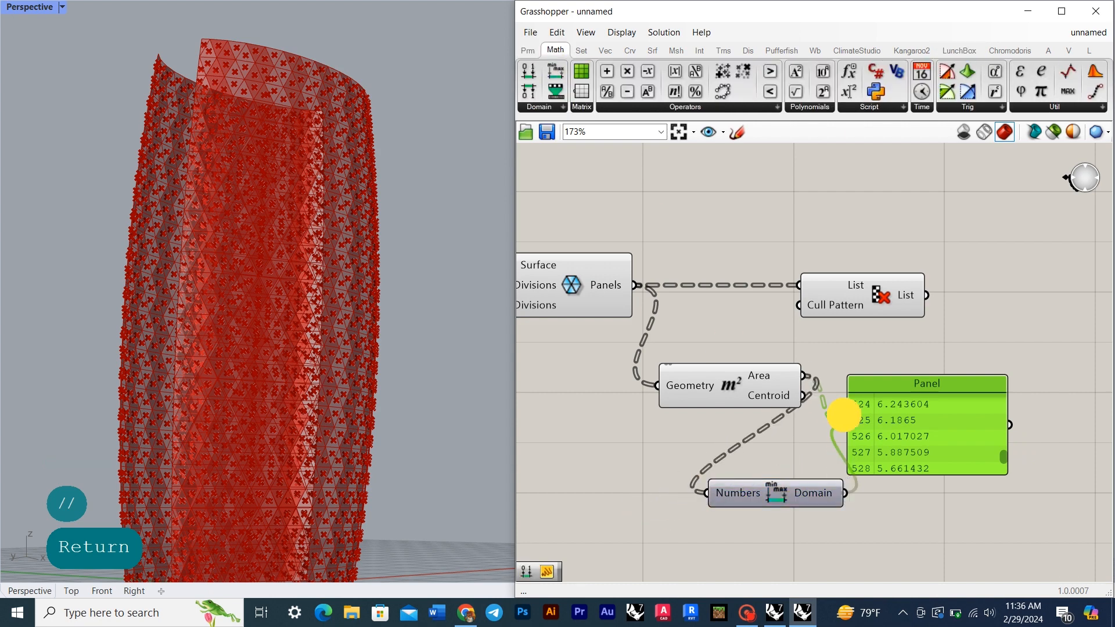
drag(842, 415, 846, 425)
click(939, 445)
key(Delete)
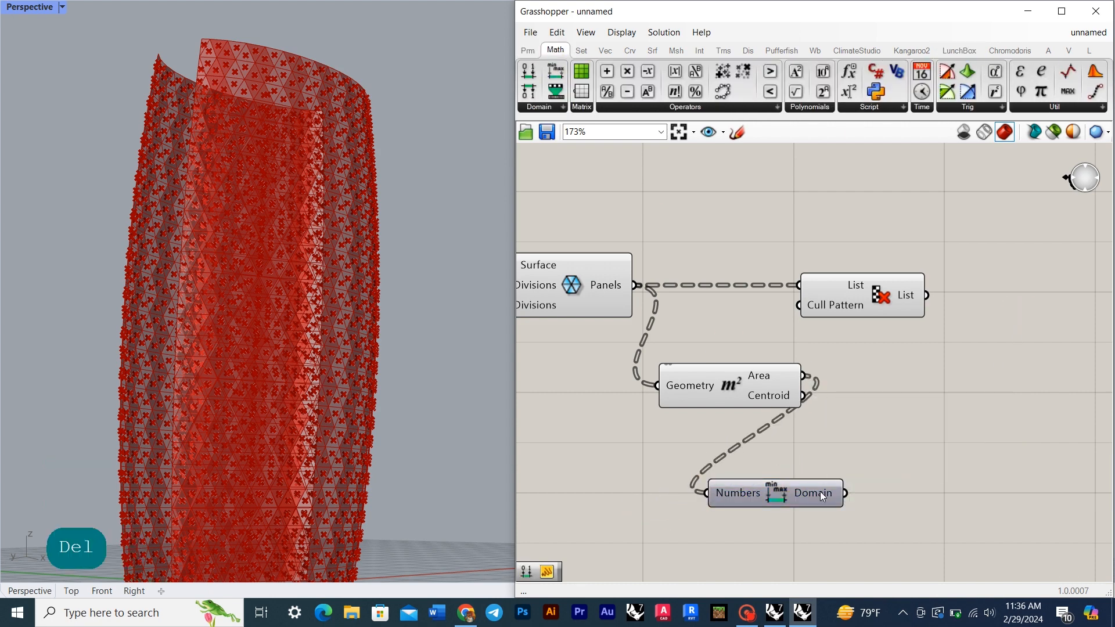
click(820, 491)
key(Delete)
Step: Add a Larger Than component and connect the Area output to its First Number input
double_click(836, 459)
text(larger)
key(Return)
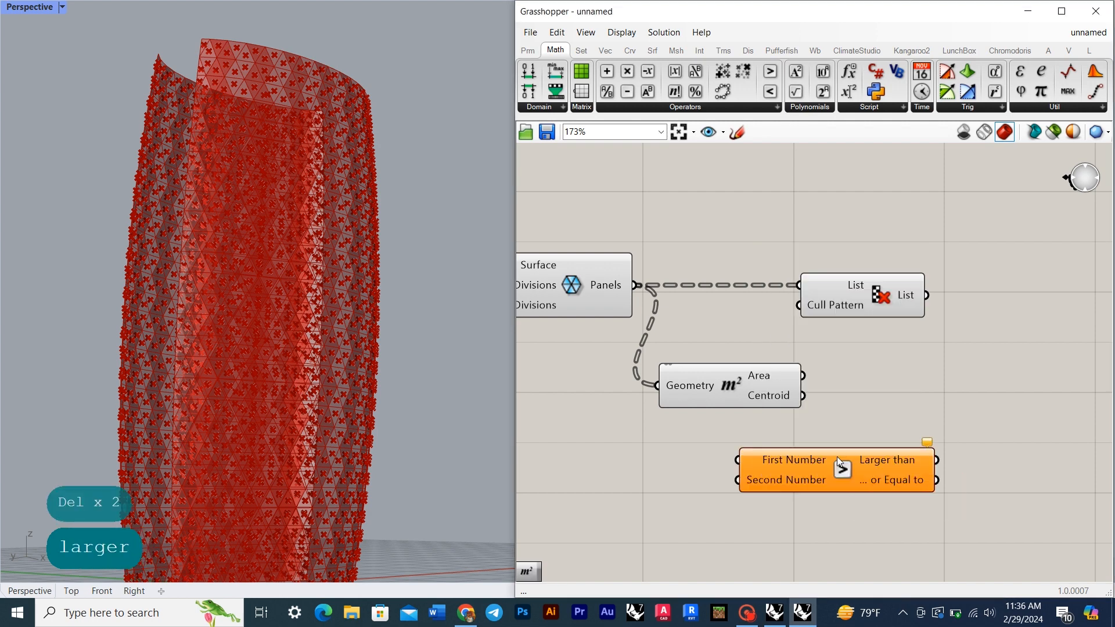
drag(802, 376, 837, 421)
Step: Feed Second Number from a floating-point Number Slider set to 5, and connect the Larger than output to Cull Pattern
double_click(769, 473)
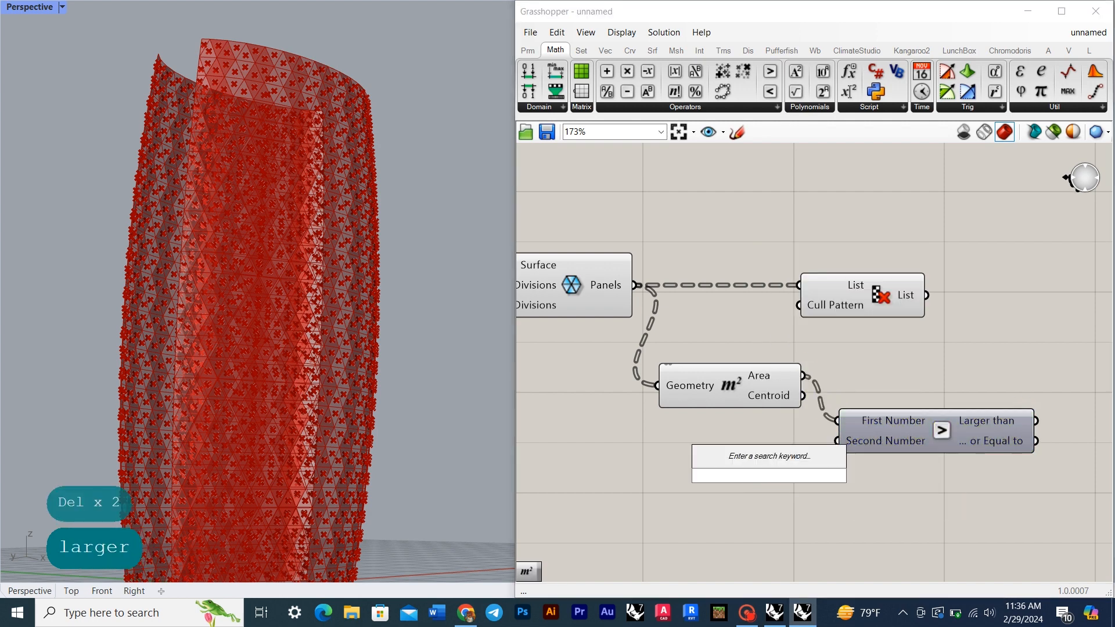
text(5)
key(Return)
right_click(824, 477)
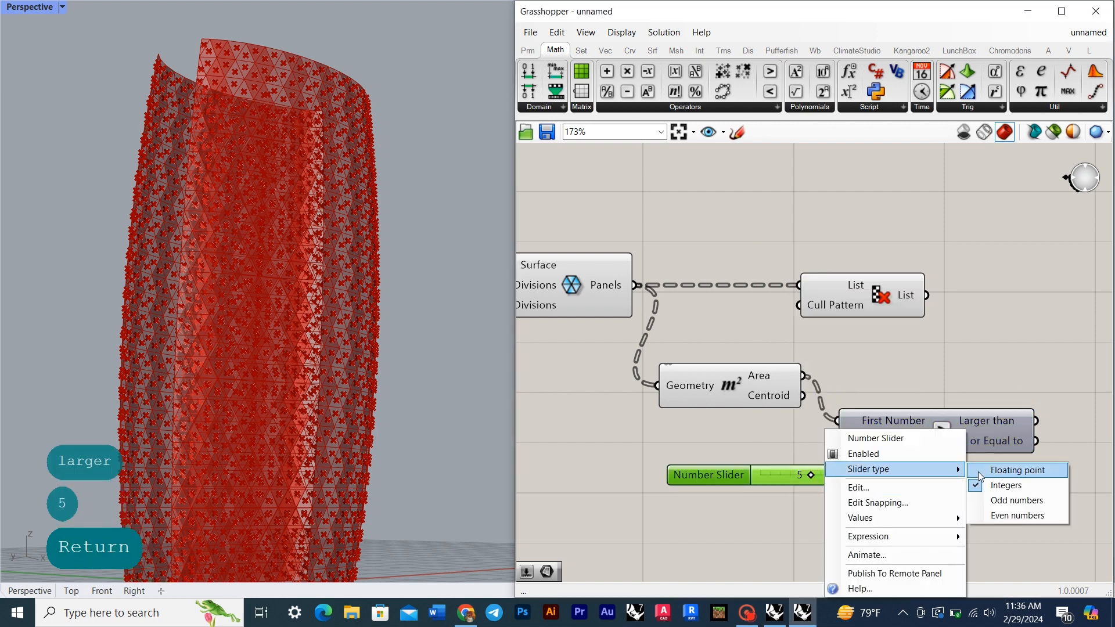
click(874, 474)
drag(814, 313, 800, 305)
drag(853, 308, 1050, 308)
Step: Turn off the previews of the Area and Triangle Panels B components, leaving the culled panels displayed
click(702, 437)
click(701, 388)
middle_click(737, 326)
click(762, 348)
click(865, 378)
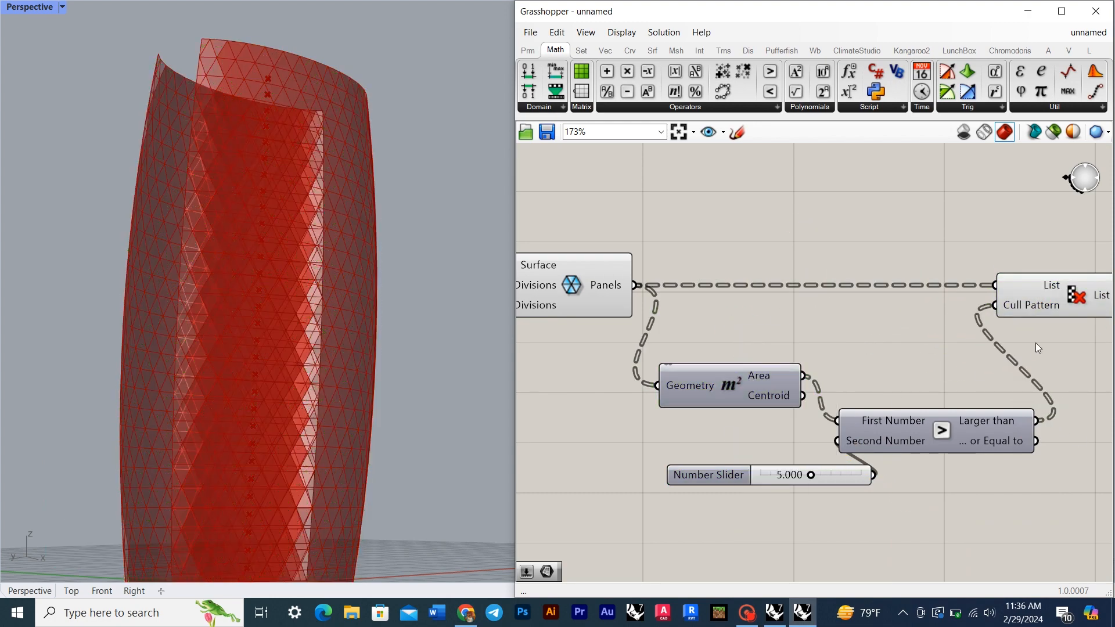
click(613, 262)
middle_click(699, 267)
click(723, 289)
click(691, 211)
click(1038, 295)
click(987, 265)
Step: Try a higher area threshold of about 5.18 for the cull, and reset the slider to 5
right_drag(307, 273, 303, 288)
scroll(400, 241, down, 3)
right_drag(381, 250, 361, 283)
scroll(804, 490, up, 3)
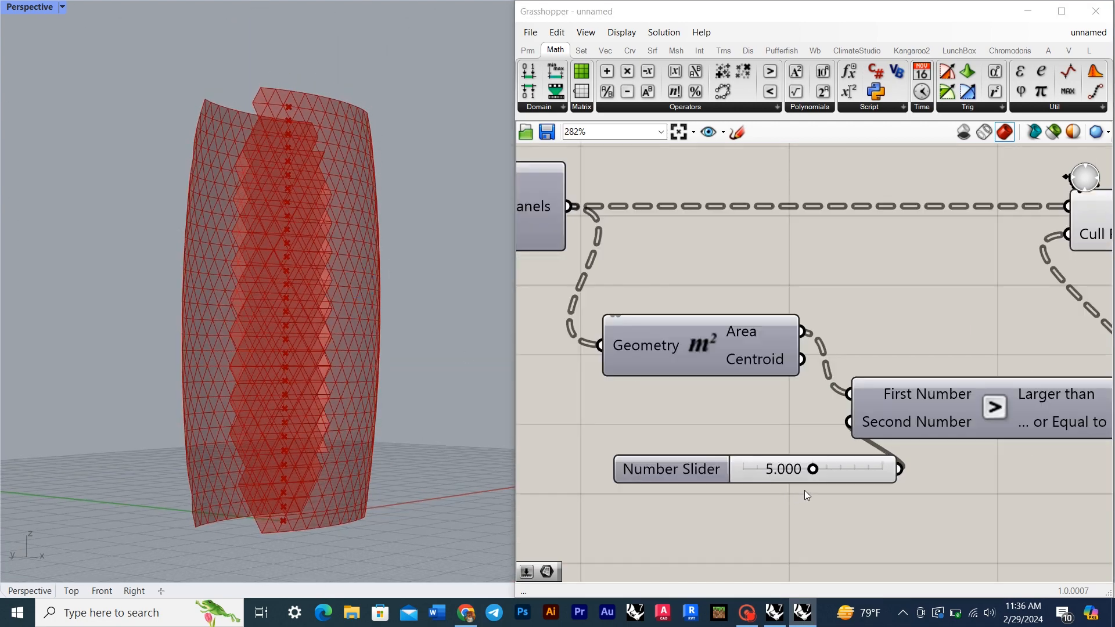
scroll(805, 493, up, 1)
drag(814, 464, 808, 460)
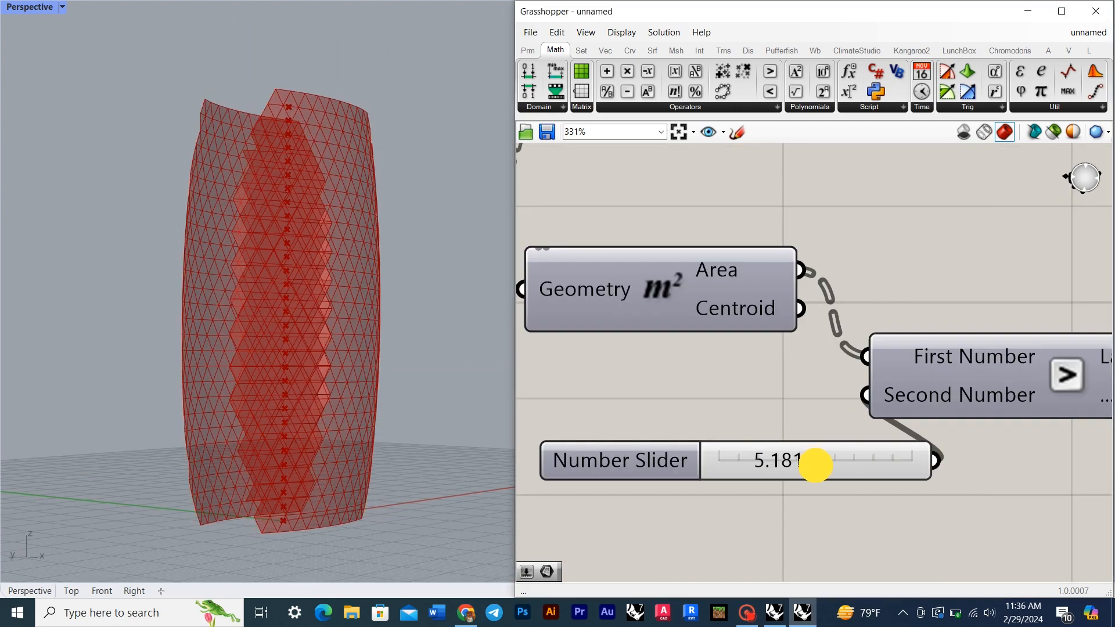
drag(816, 466, 817, 466)
double_click(817, 466)
text(5)
key(Return)
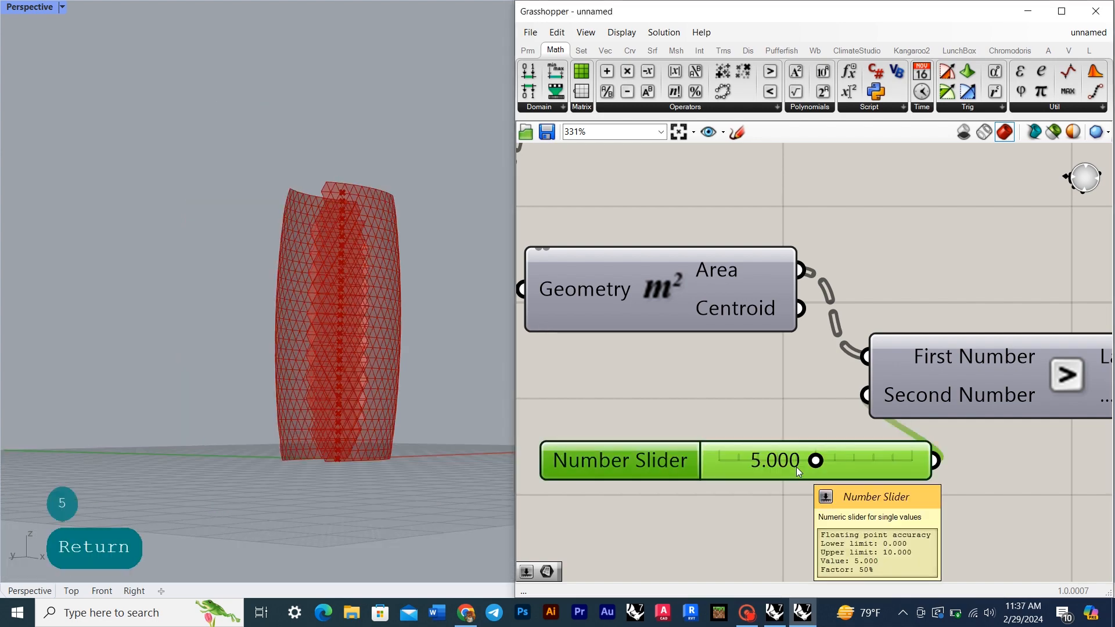
Step: Try an area threshold of 5.1 on the tower's panels, and set the slider back to 5
right_drag(443, 321, 373, 368)
double_click(796, 459)
text(5.1)
key(Return)
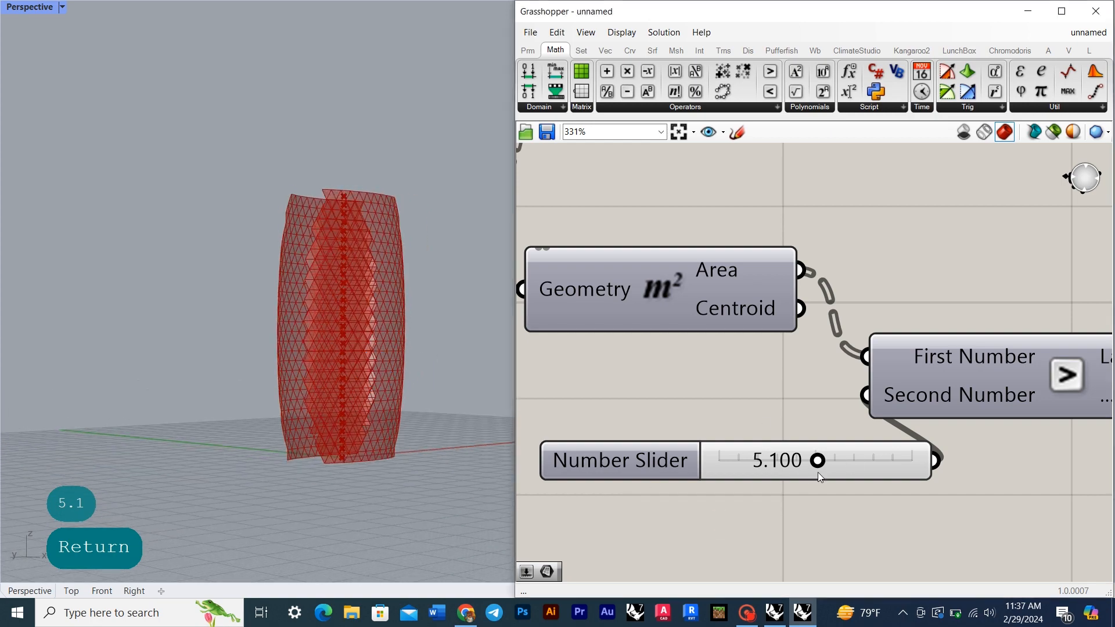
double_click(818, 473)
text(5)
key(Return)
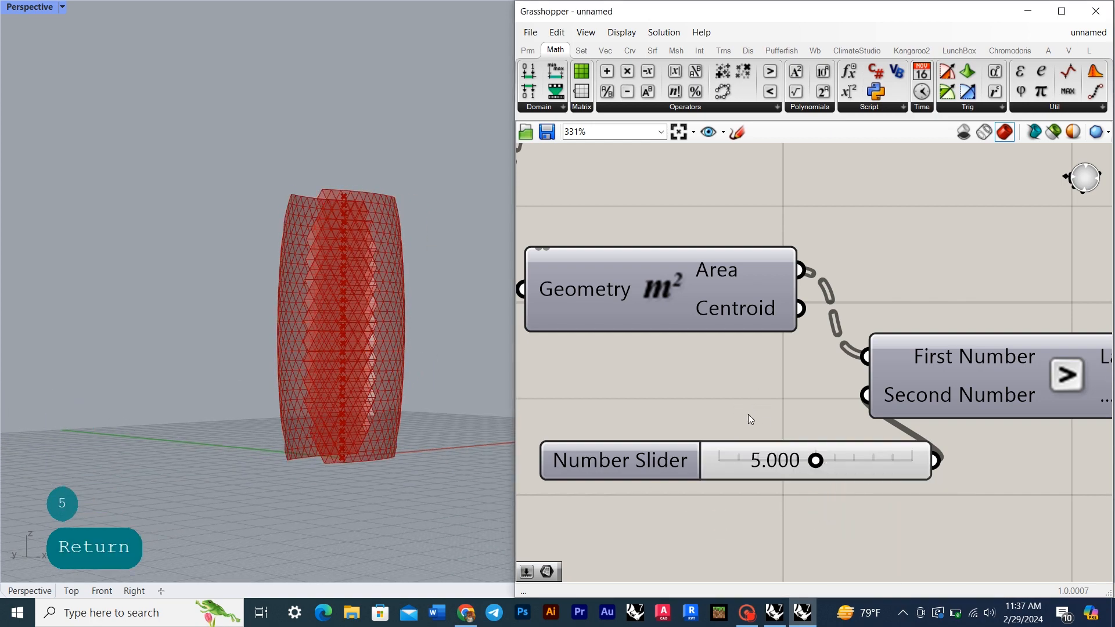
Step: Move the Cull Pattern component farther away from the Larger Than component
scroll(748, 414, down, 5)
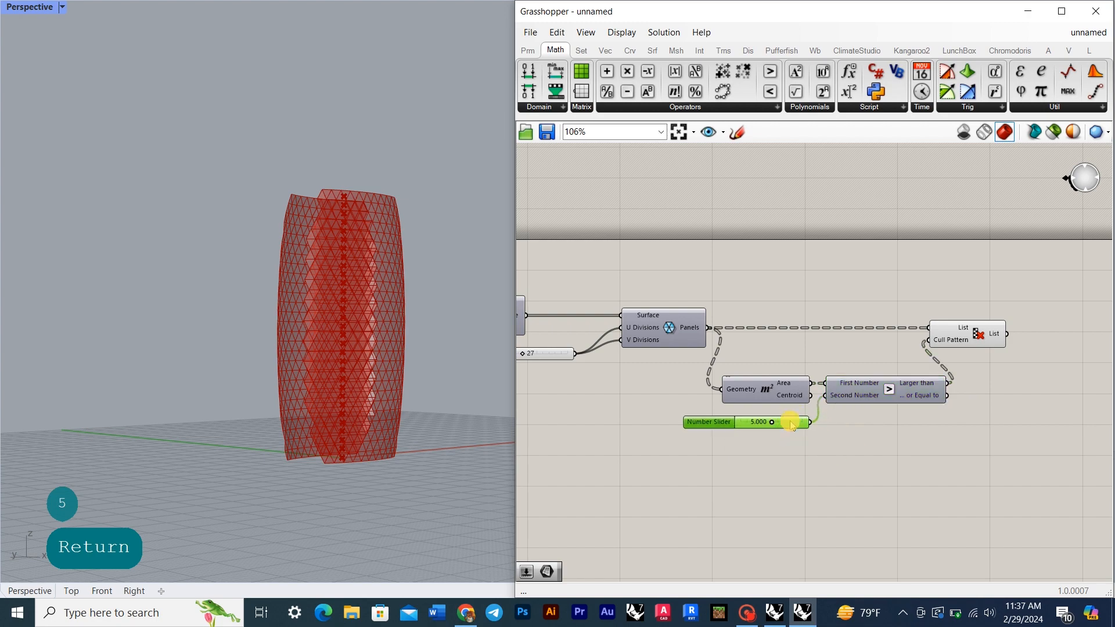
drag(974, 337, 1031, 337)
click(975, 385)
right_drag(976, 385, 638, 427)
scroll(551, 361, up, 2)
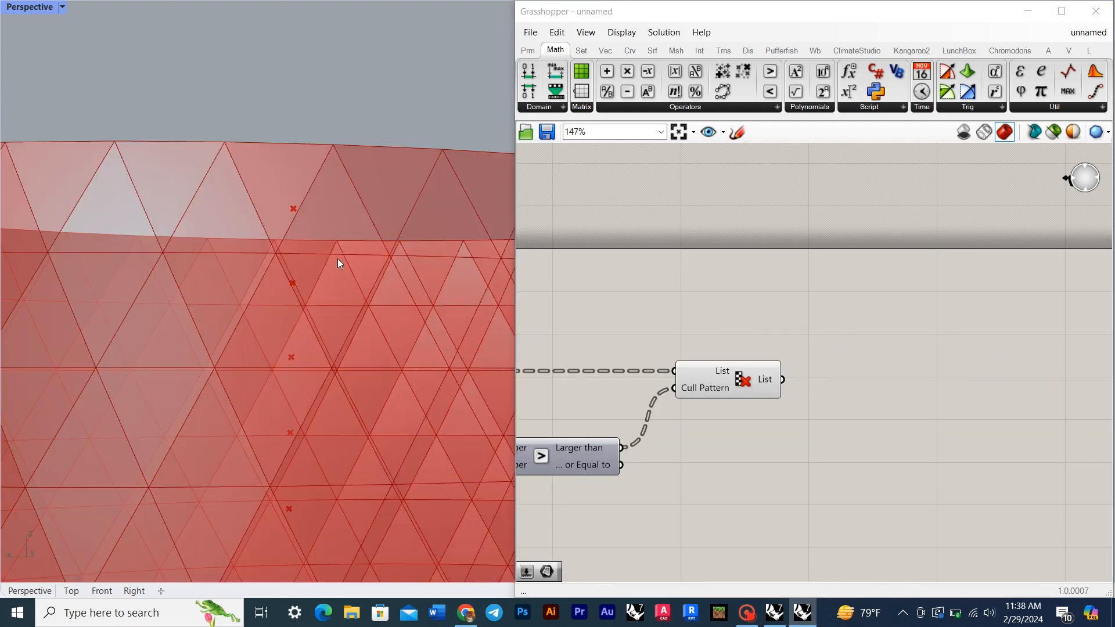
Step: Examine the triangular panels close up along the tower's top edge
scroll(337, 259, down, 10)
shift+right_drag(338, 251, 326, 74)
scroll(388, 56, up, 10)
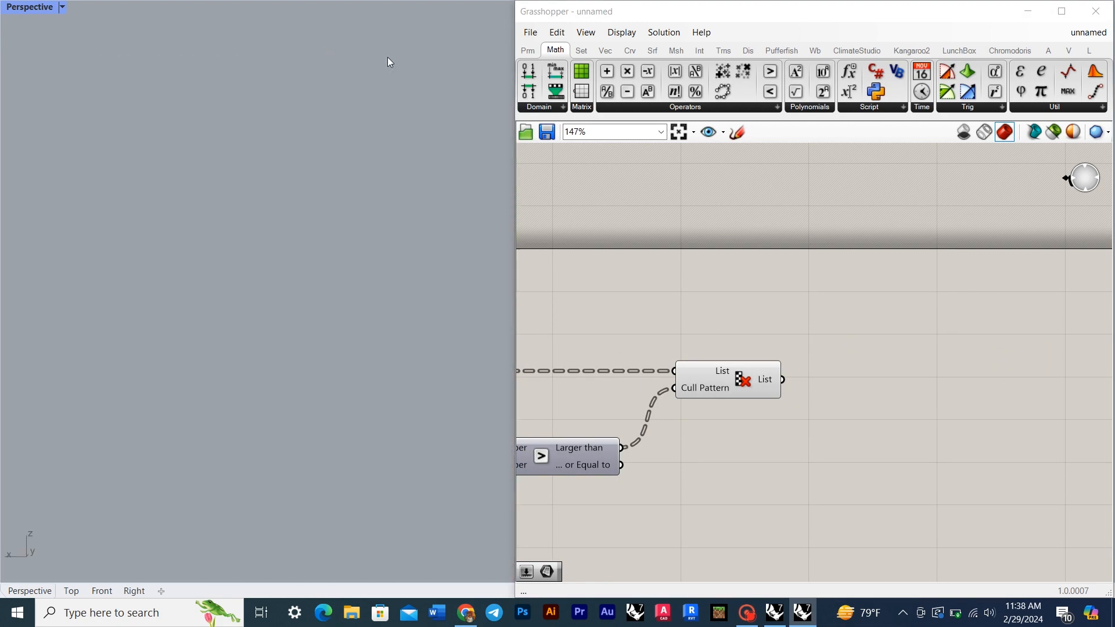
scroll(388, 57, down, 5)
scroll(321, 258, up, 4)
scroll(321, 259, down, 5)
scroll(320, 259, up, 7)
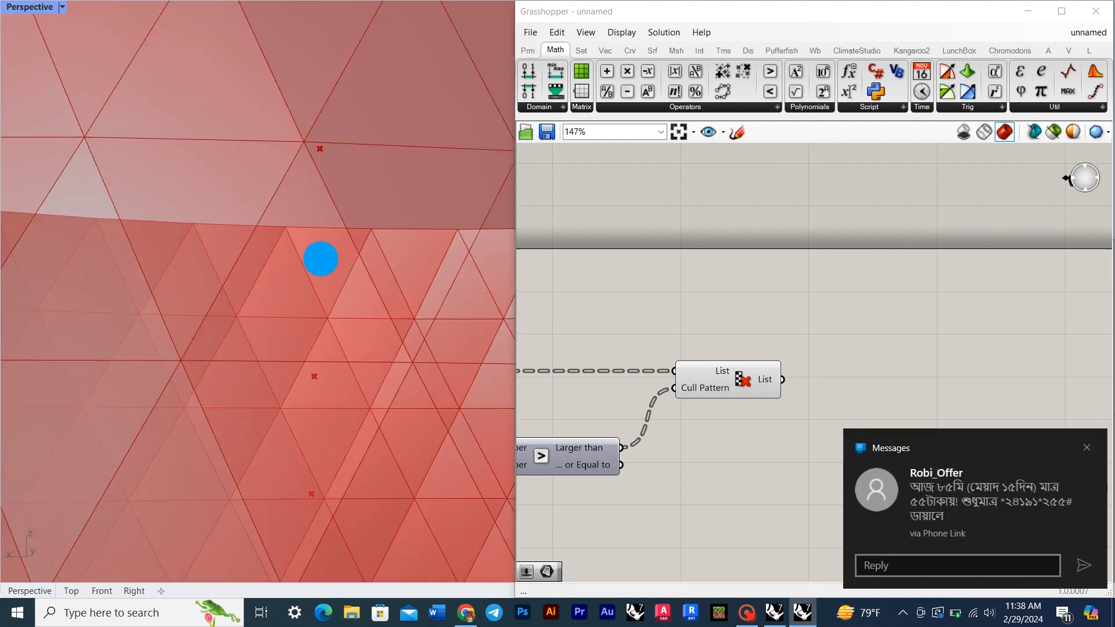
ctrl+right_drag(320, 259, 306, 202)
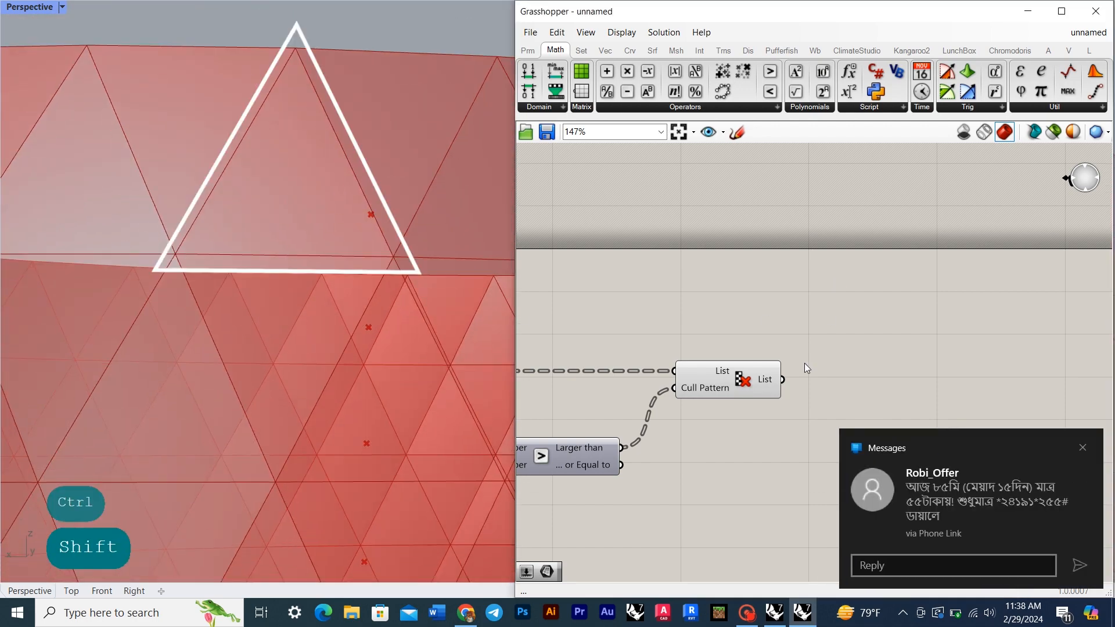
Step: Add an Explode component and connect Cull Pattern's List output to its Curve input
right_drag(891, 397, 825, 388)
double_click(825, 387)
text(explode)
click(824, 374)
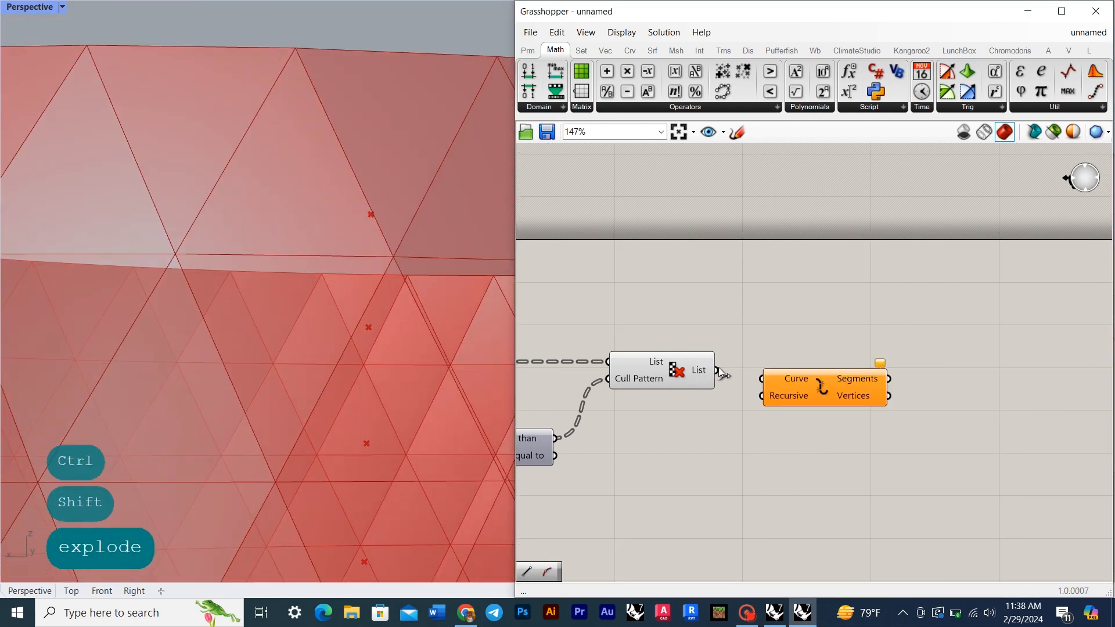
drag(719, 370, 763, 379)
drag(832, 396, 854, 379)
click(827, 433)
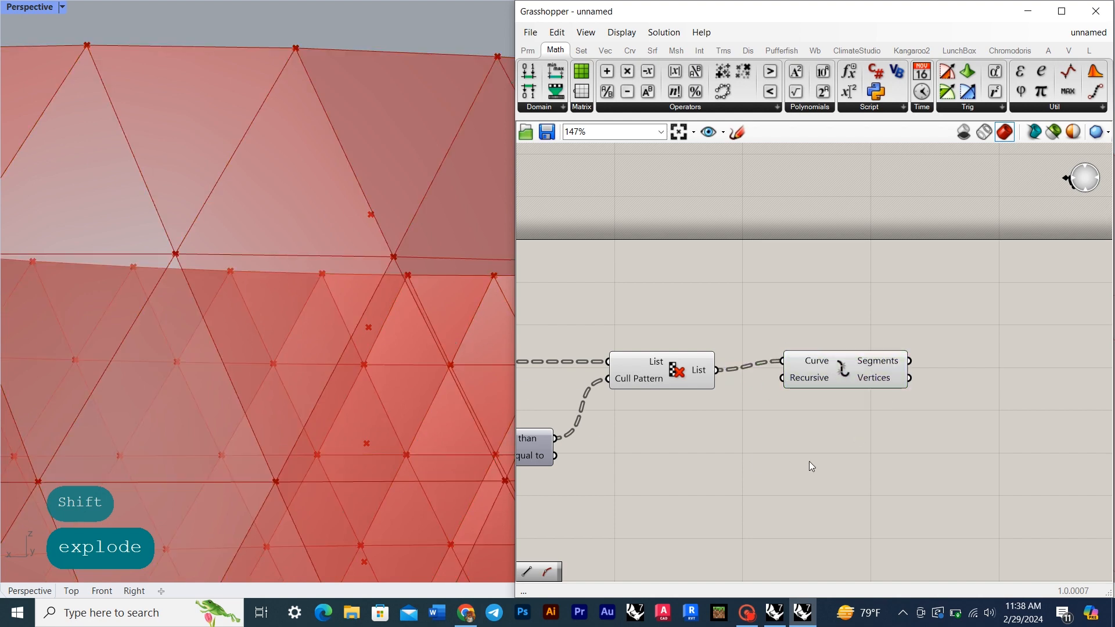
Step: Align the Explode component with Cull Pattern and place it closer to it
click(849, 377)
click(894, 448)
right_drag(894, 447, 868, 451)
drag(830, 370, 828, 379)
click(929, 419)
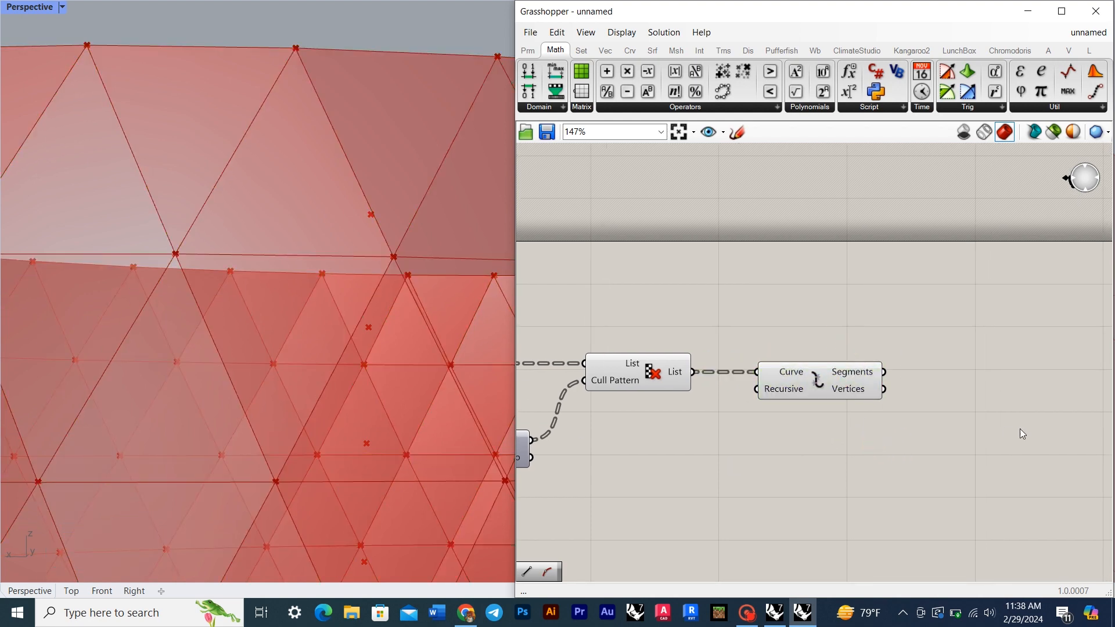
right_drag(909, 423, 838, 413)
drag(744, 368, 705, 368)
Step: Add a Curve Middle component, connect Explode's Segments output to its Curve input, and align it with Explode
double_click(843, 413)
text(mid)
key(Return)
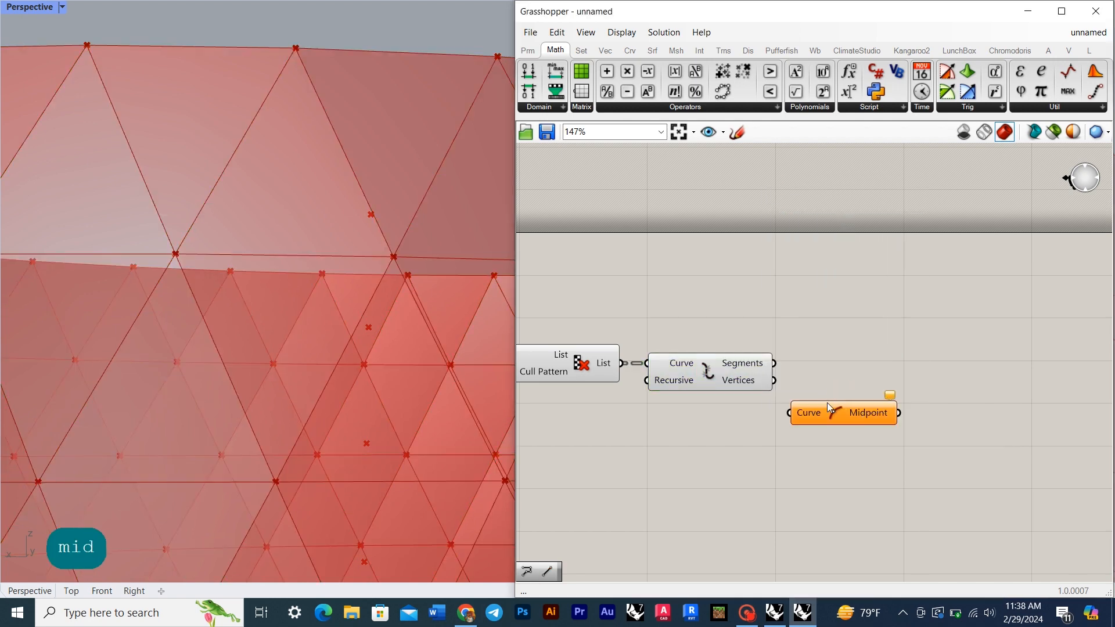
drag(791, 409, 781, 412)
drag(845, 410, 871, 377)
Step: Add a PolyLine component and connect the Midpoint output to its Vertices input
right_drag(865, 367, 731, 367)
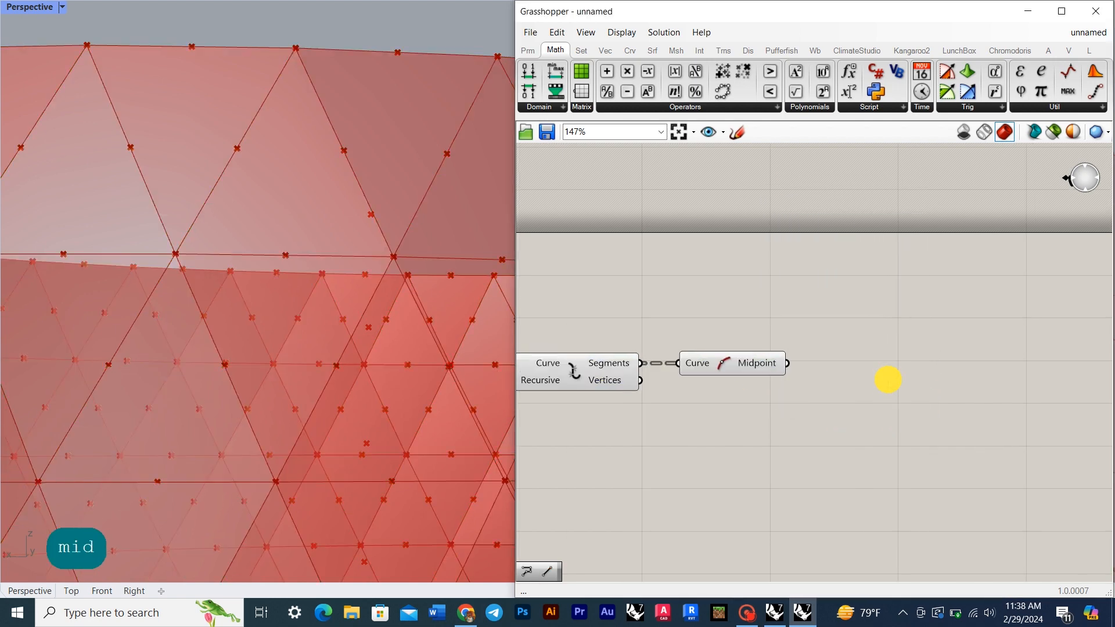
double_click(887, 381)
text(poly)
key(Return)
drag(788, 364, 832, 371)
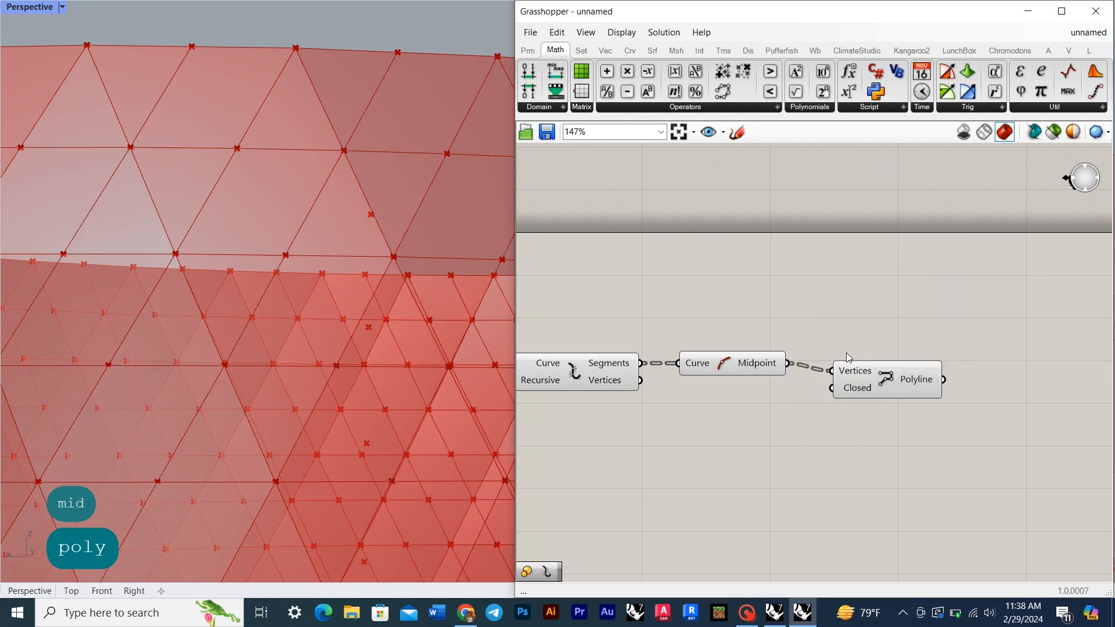
Step: Set the PolyLine component's Closed input to True
right_click(860, 381)
click(898, 481)
right_click(864, 381)
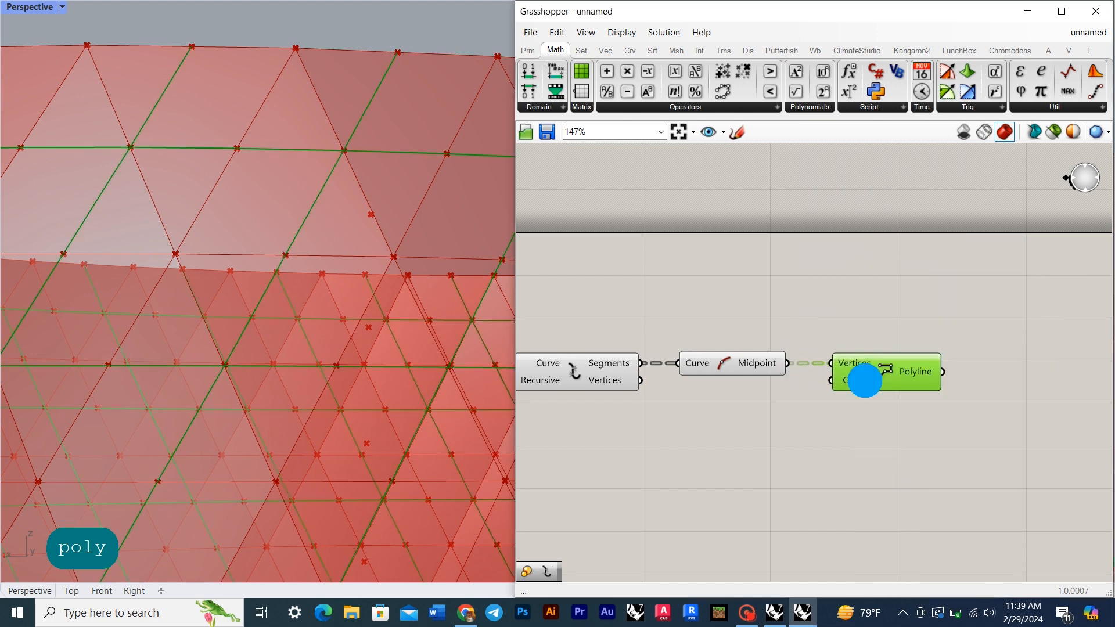
mouse_move(916, 494)
click(1052, 507)
Step: Add a Scale component and connect the Polyline output to its Geometry input, leaving space between them
right_drag(891, 415, 759, 415)
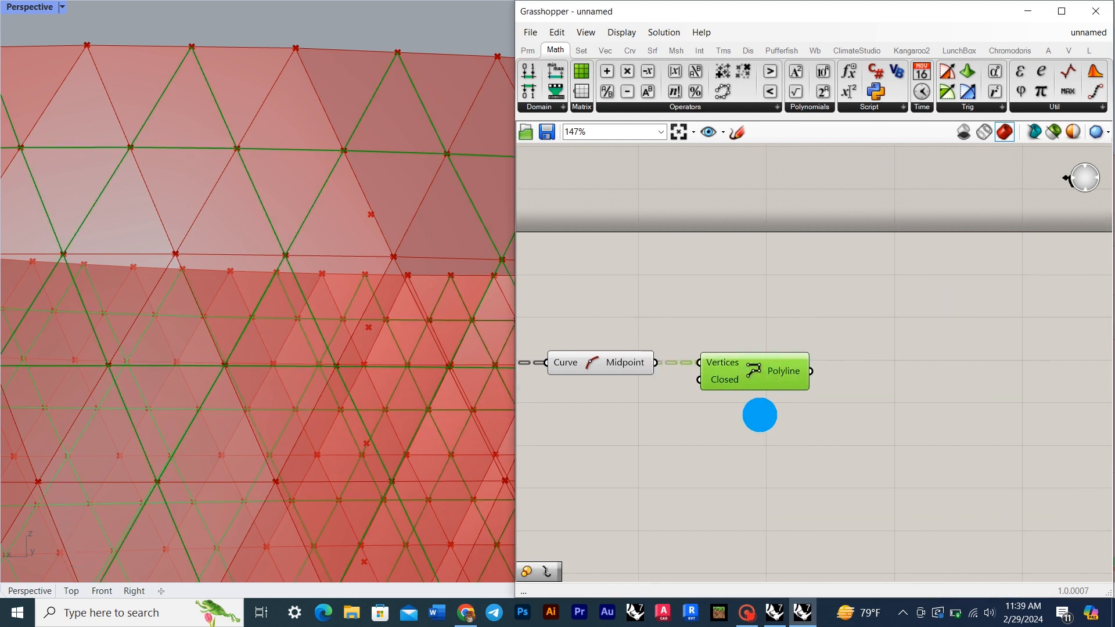
double_click(843, 387)
text(sc)
click(898, 374)
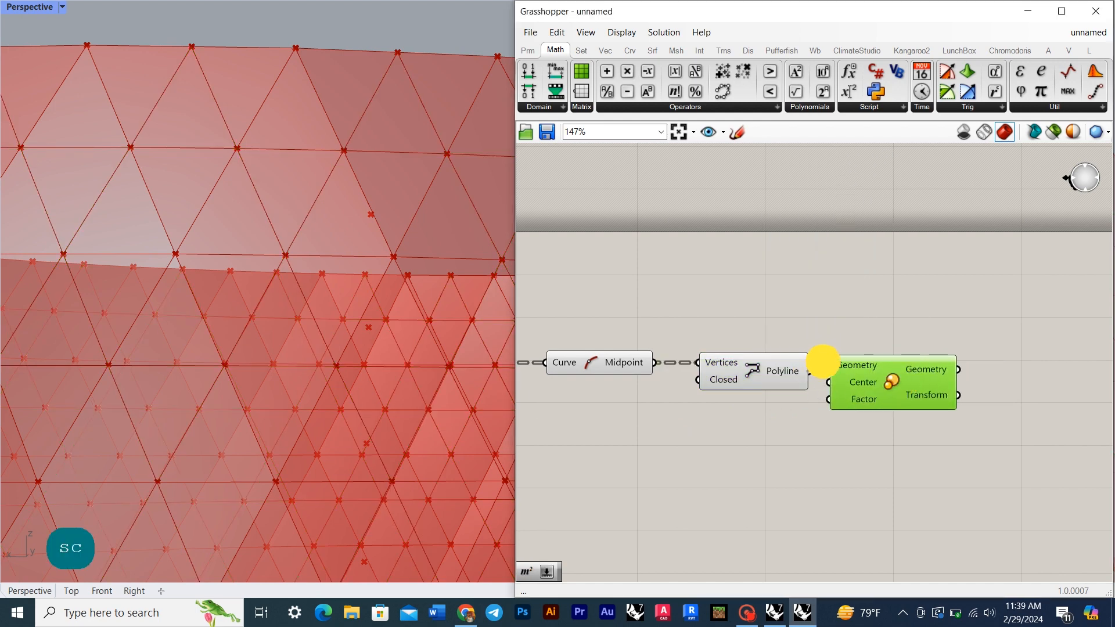
drag(823, 361, 908, 367)
Step: Add an Area component fed by the Polyline output, connect its Centroid to Scale's Center, and place it above the wire
click(795, 422)
double_click(796, 421)
text(area)
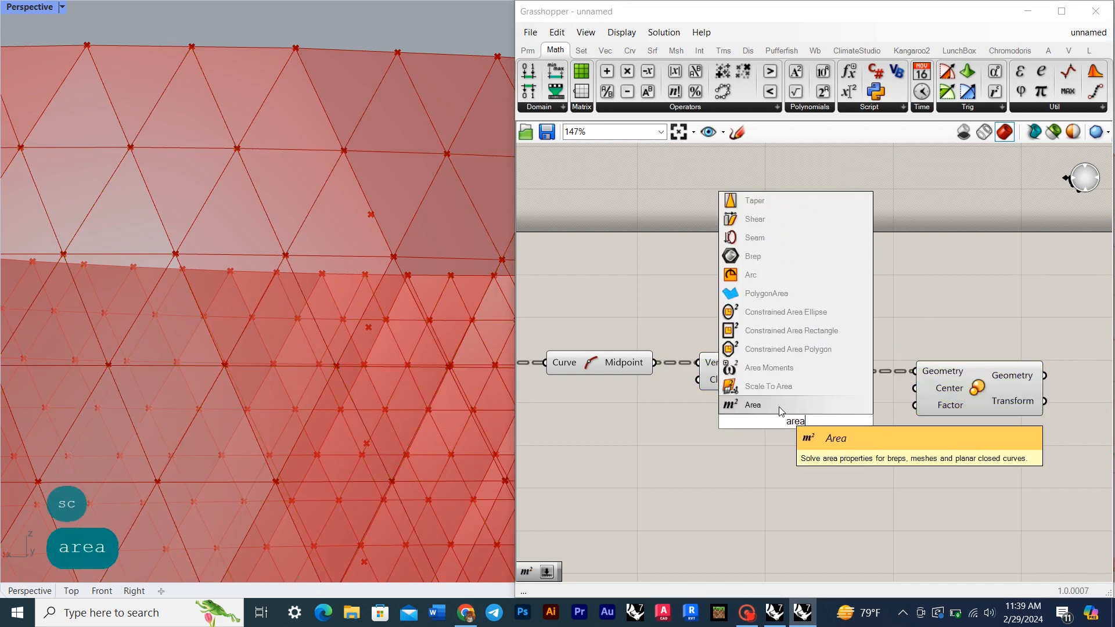
click(778, 406)
drag(893, 464, 915, 388)
scroll(932, 444, down, 2)
drag(975, 363, 925, 454)
click(948, 500)
scroll(948, 487, up, 3)
right_drag(948, 484, 755, 485)
click(823, 356)
drag(698, 410, 697, 251)
Step: Add a floating-point Number Slider for Scale's Factor input and set it to 0.671
right_drag(707, 401, 833, 410)
double_click(754, 412)
text(1)
key(Return)
right_click(796, 411)
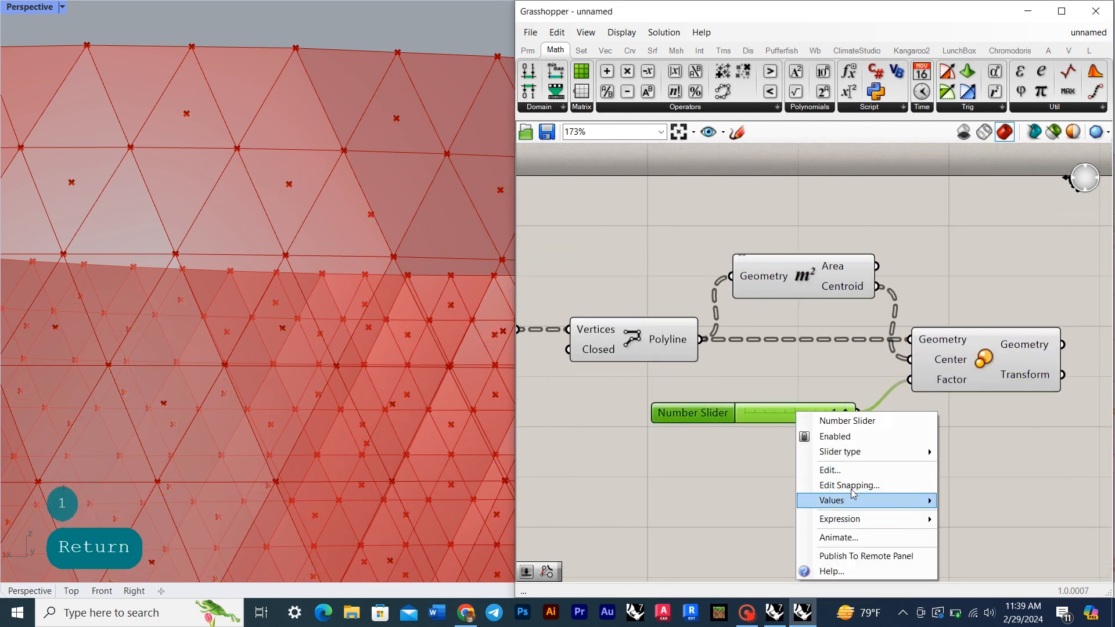
click(952, 457)
drag(845, 414, 813, 415)
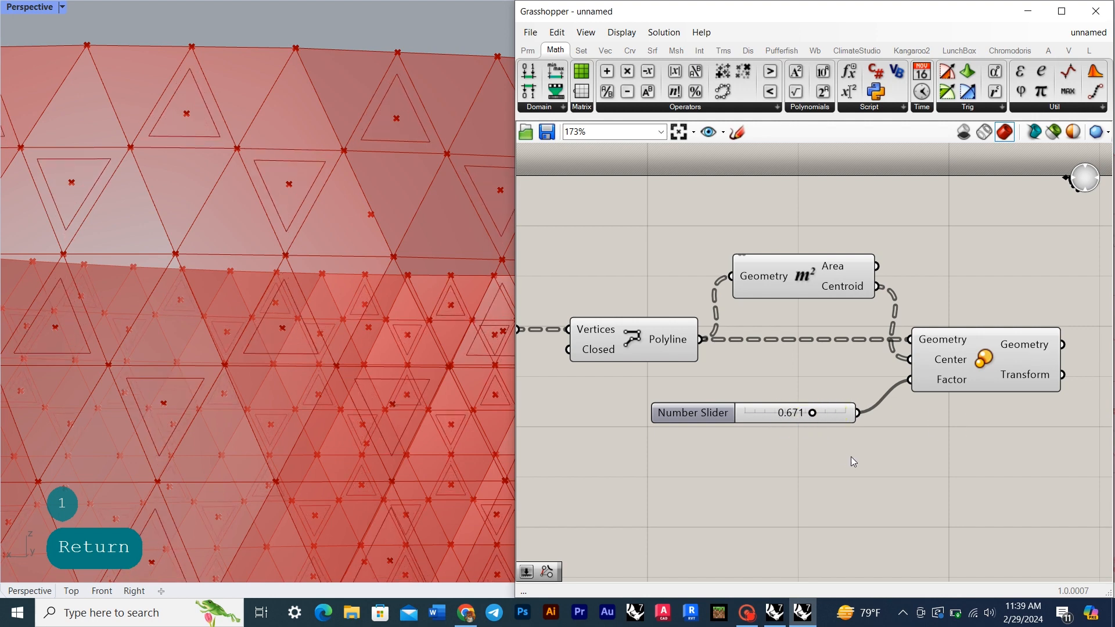
Step: Add another Explode component and connect Scale's Geometry output to its Curve input
right_drag(851, 456, 623, 456)
click(796, 360)
right_drag(937, 376, 849, 399)
double_click(848, 398)
text(expl)
click(843, 384)
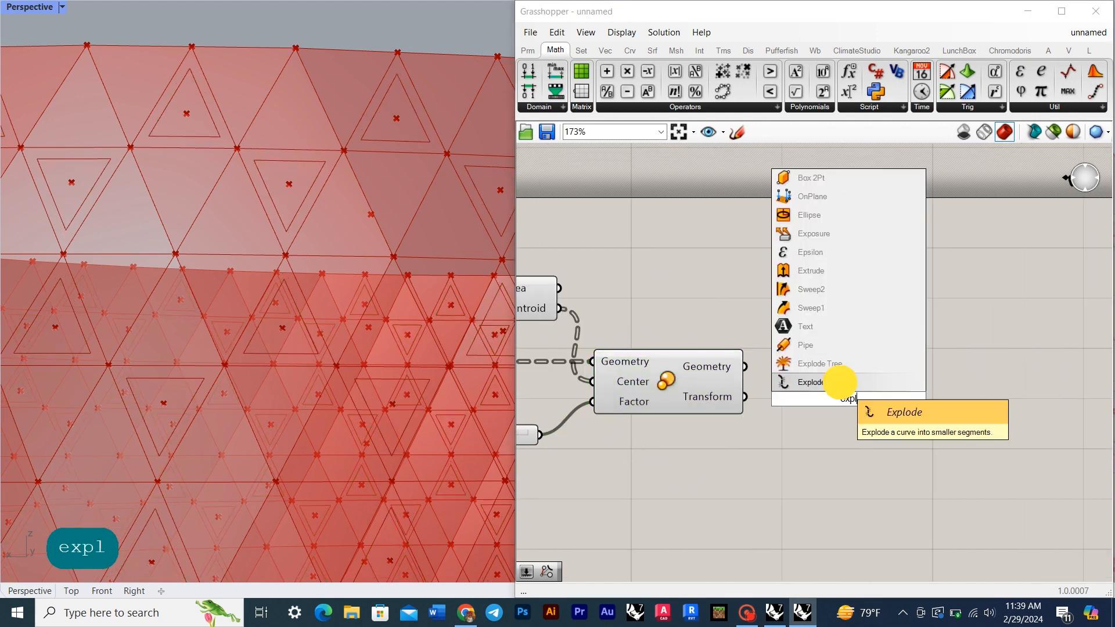
drag(745, 367, 777, 388)
click(835, 404)
Step: Add a List Item component and connect the new Explode's Vertices output to its List input
right_drag(999, 416, 902, 416)
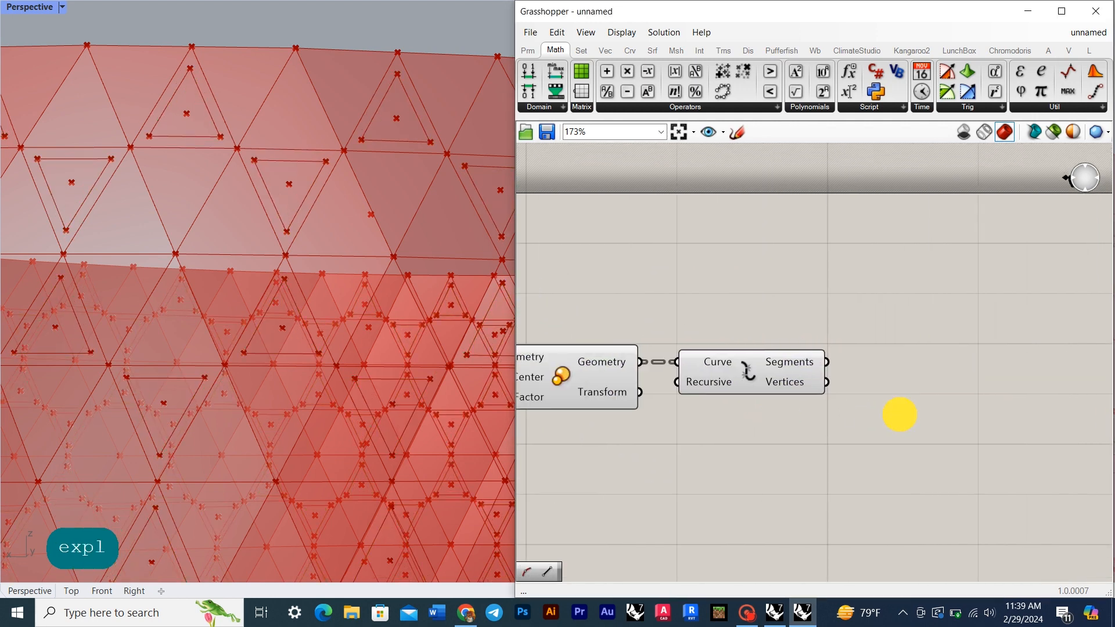
double_click(899, 413)
text(list it)
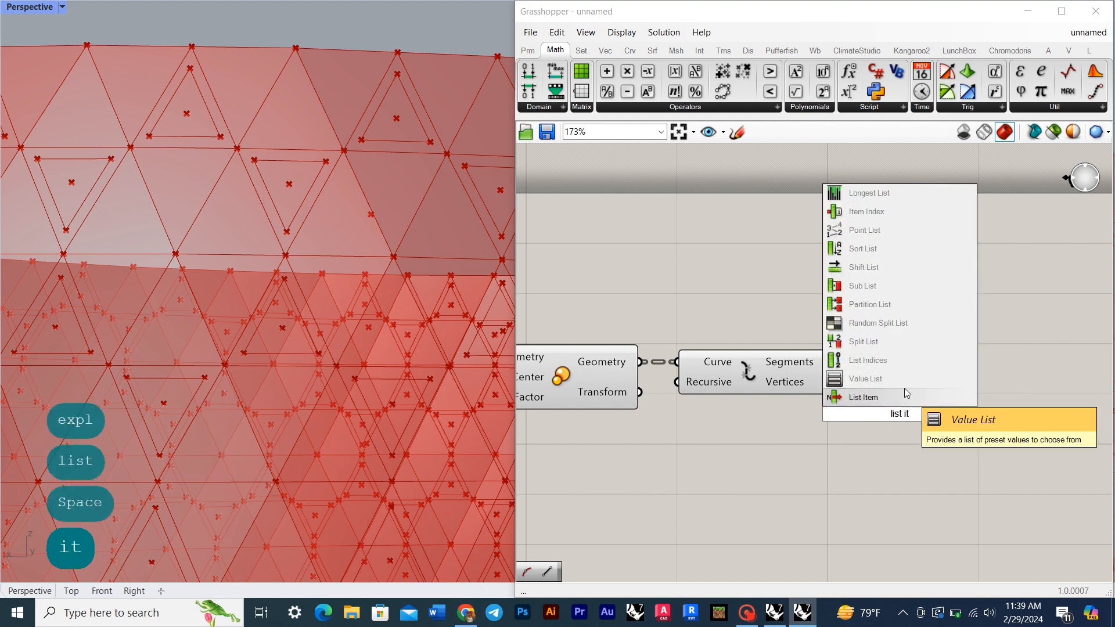
click(904, 388)
drag(826, 362, 848, 395)
click(908, 403)
click(878, 328)
click(897, 418)
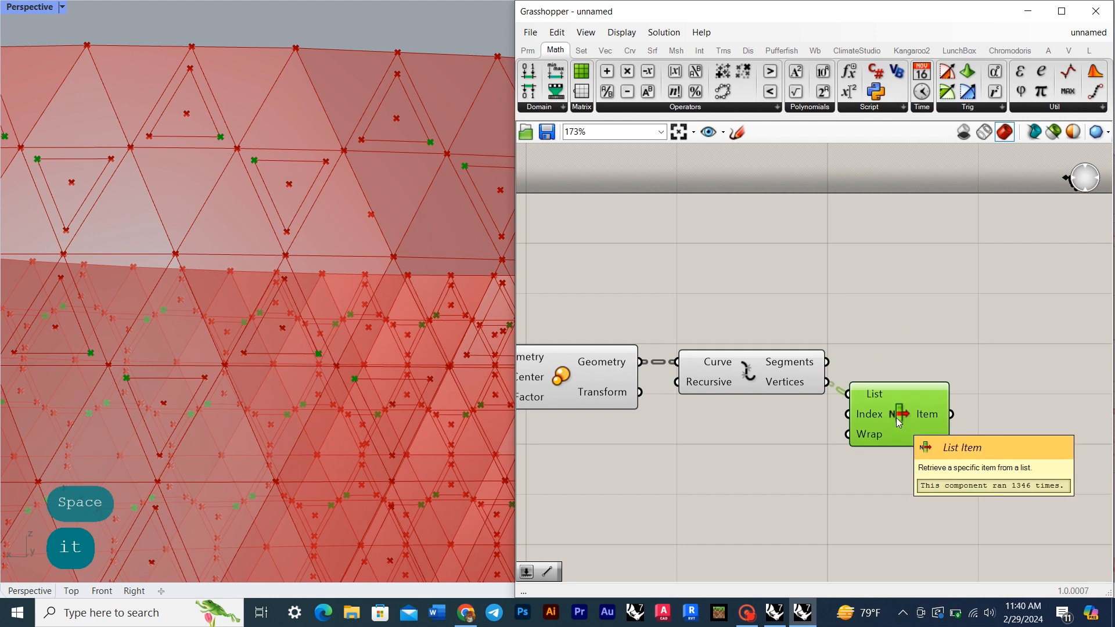
Step: Place List Item level with Explode and add a two-point Line component after it
drag(909, 430, 927, 399)
right_drag(1090, 394, 935, 406)
double_click(940, 406)
text(lin)
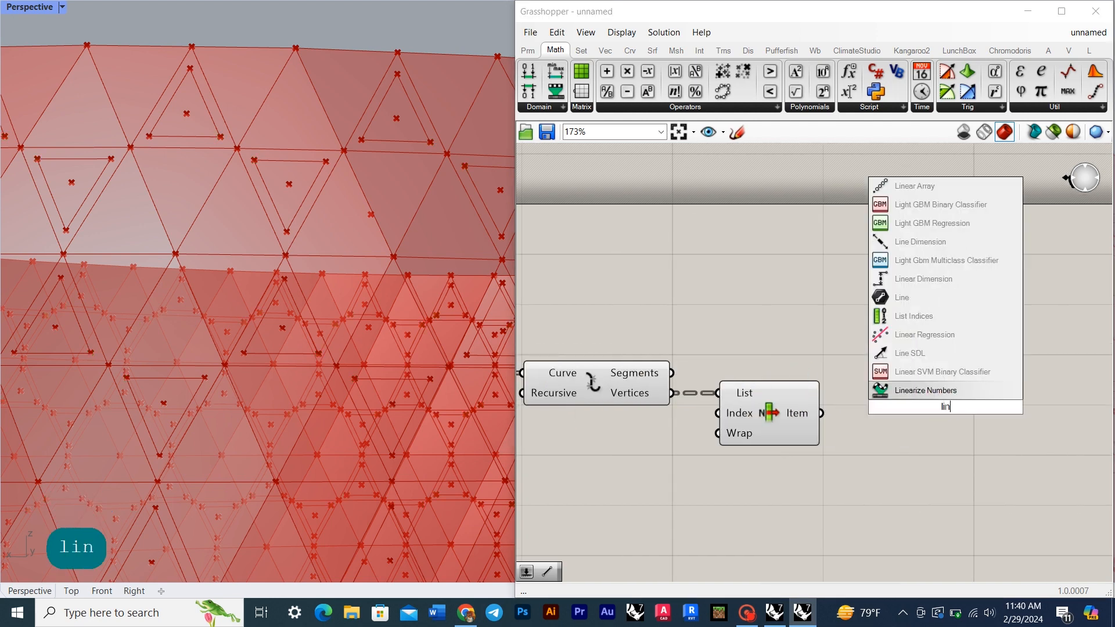
text(e)
key(Return)
Step: Connect Area's Centroid through a relay to the Line's Start Point and List Item's output to its End Point
drag(821, 412, 884, 398)
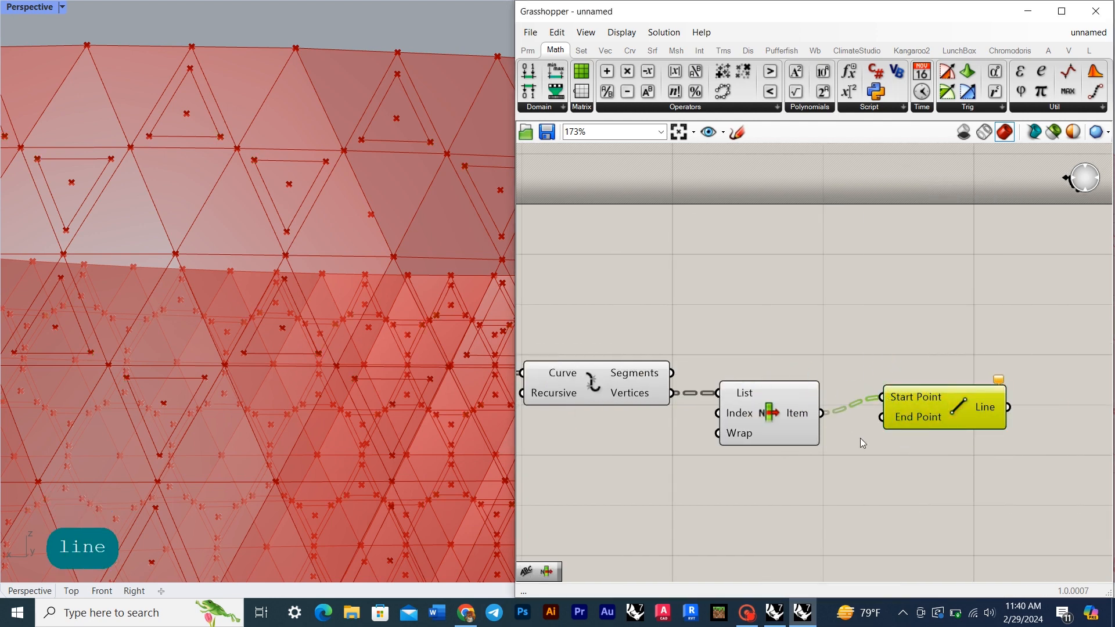
ctrl+drag(887, 395, 821, 413)
scroll(858, 412, down, 3)
right_drag(857, 412, 950, 426)
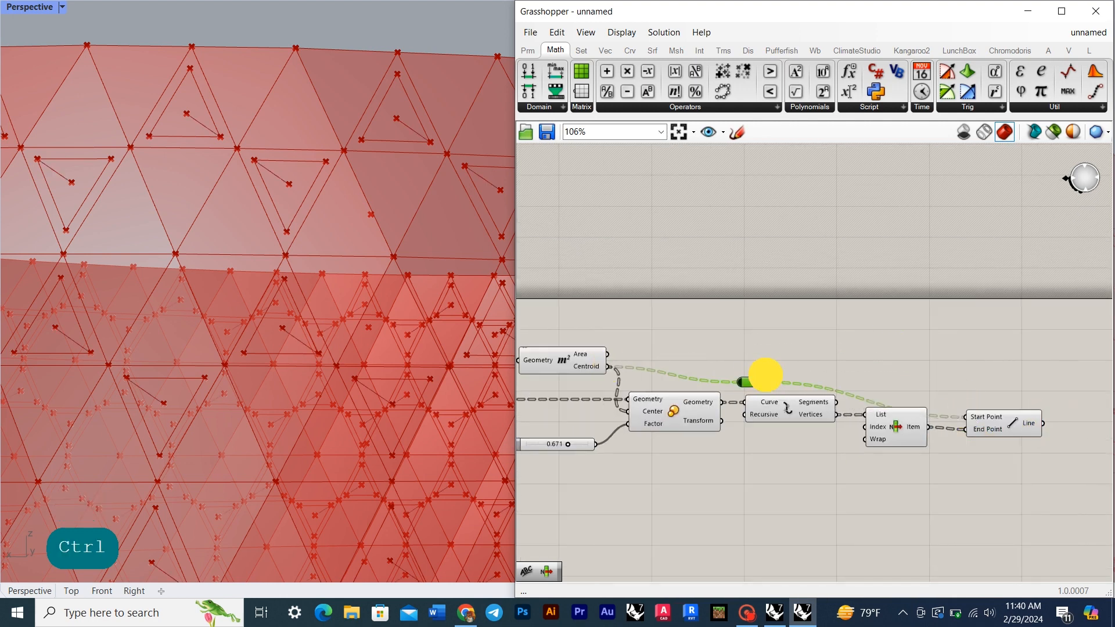
right_drag(984, 420, 892, 405)
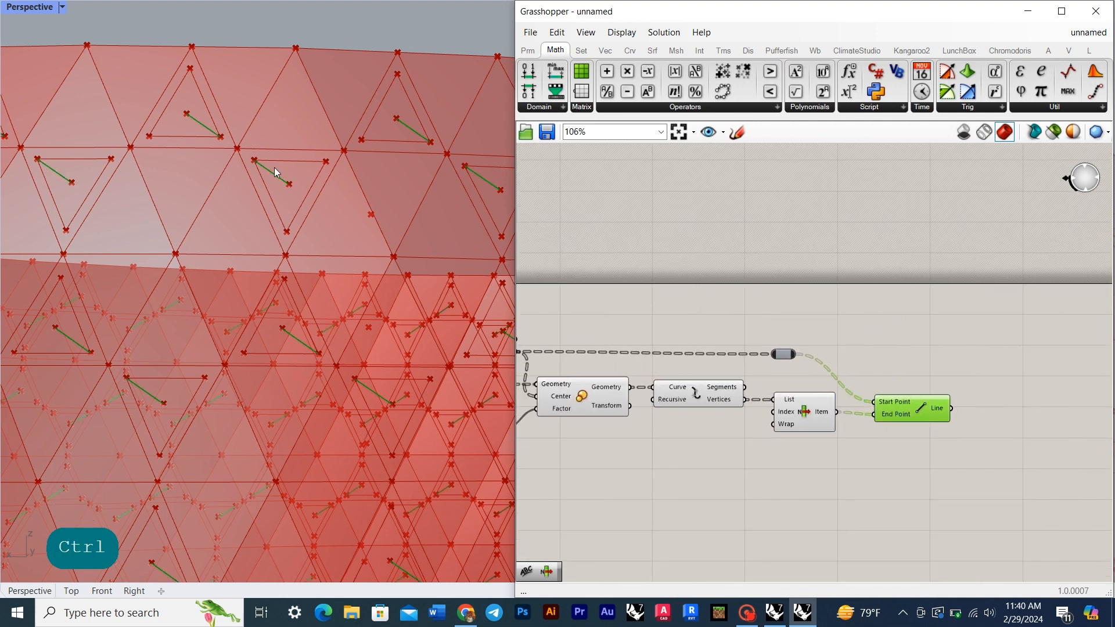
Step: Add a second Line component and extend List Item with +1 and +2 outputs
scroll(844, 391, up, 3)
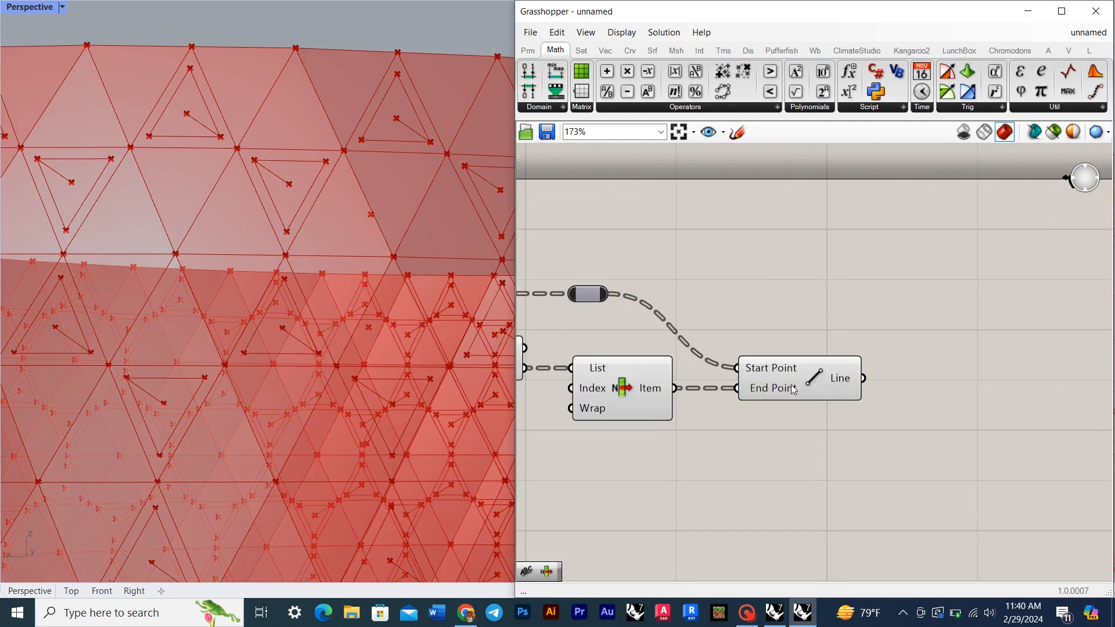
text(line)
key(Return)
scroll(618, 433, up, 3)
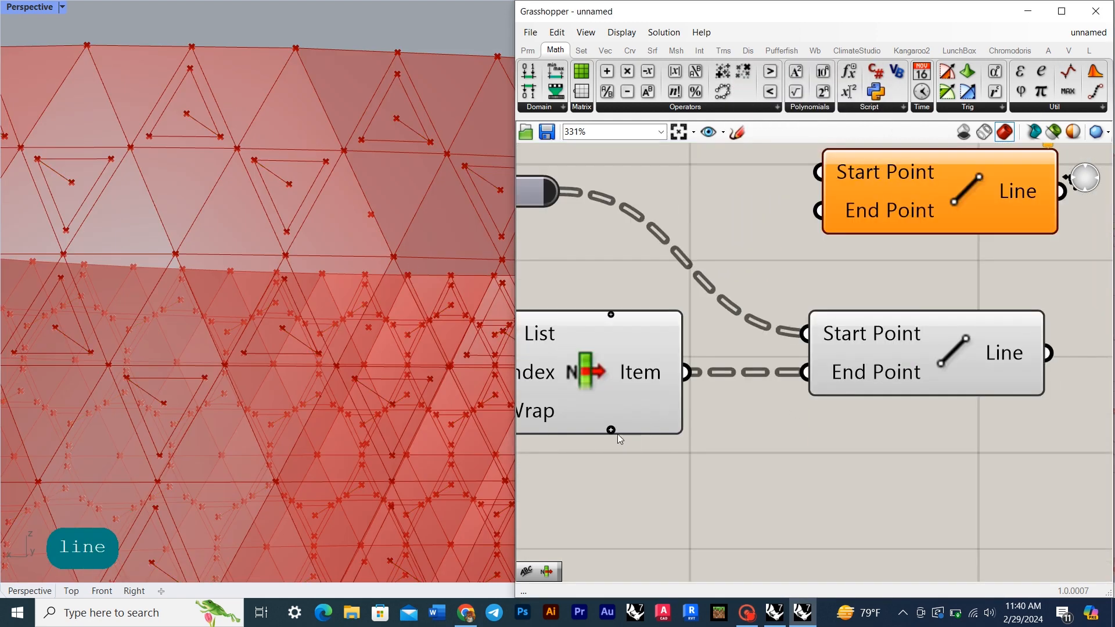
scroll(733, 468, down, 2)
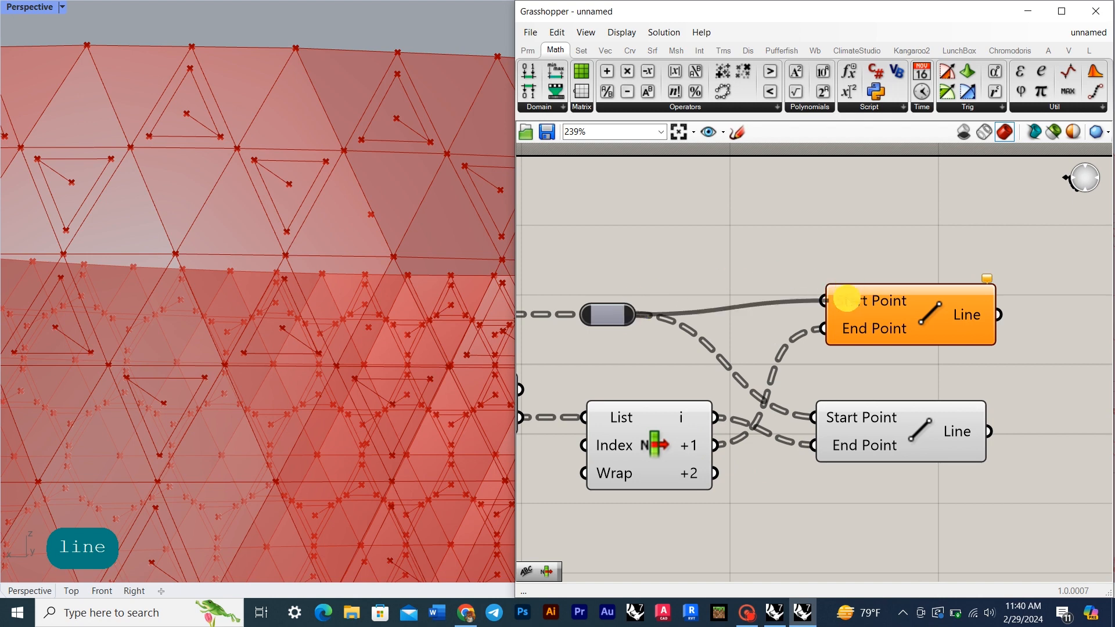
Step: Wire the second Line from the centroid relay to +1, and a third Line from the relay to +2, in one column
drag(848, 299, 834, 219)
scroll(852, 343, down, 4)
drag(936, 436, 937, 264)
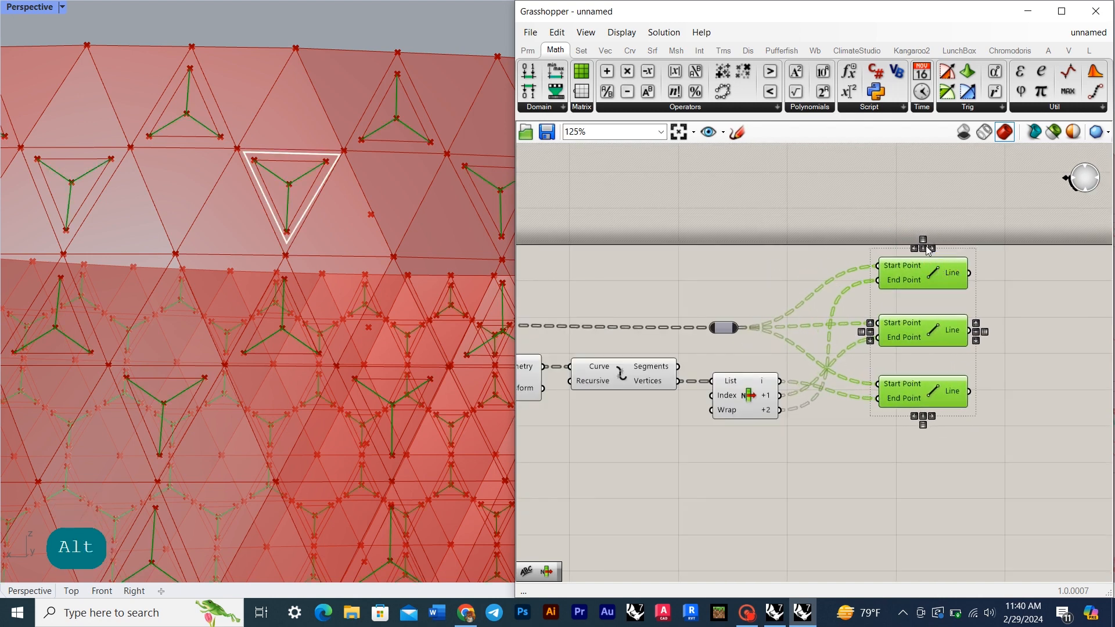
click(934, 300)
right_drag(905, 278, 924, 296)
Step: Add another two-point Line component and place it above the three existing ones
scroll(925, 299, down, 5)
scroll(909, 400, up, 5)
double_click(923, 401)
text(line)
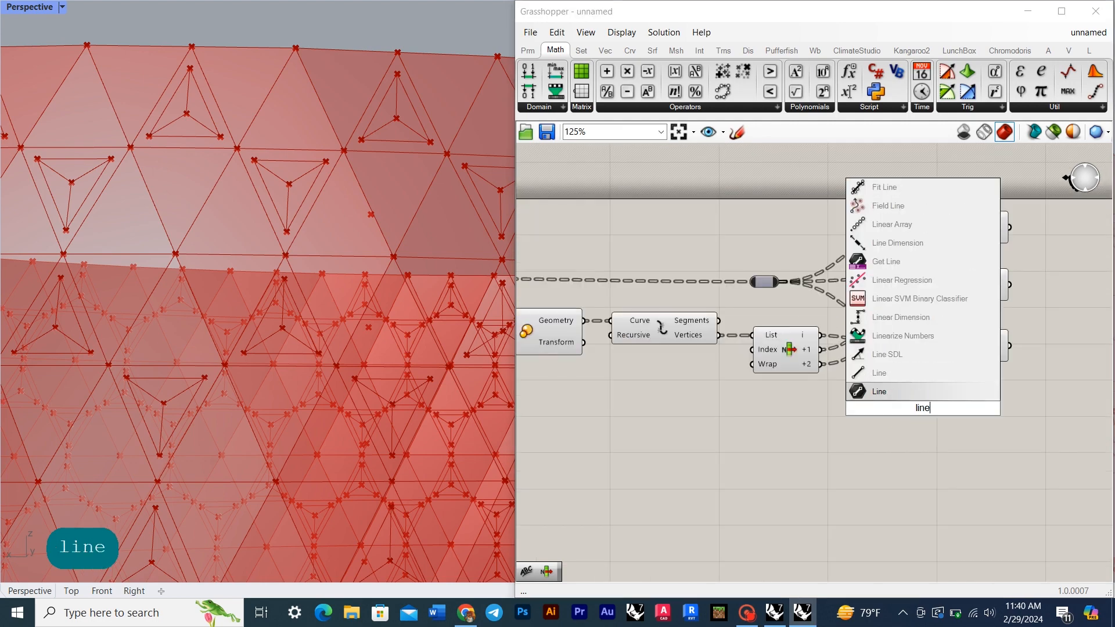
click(957, 377)
drag(921, 419, 887, 185)
right_drag(887, 185, 880, 439)
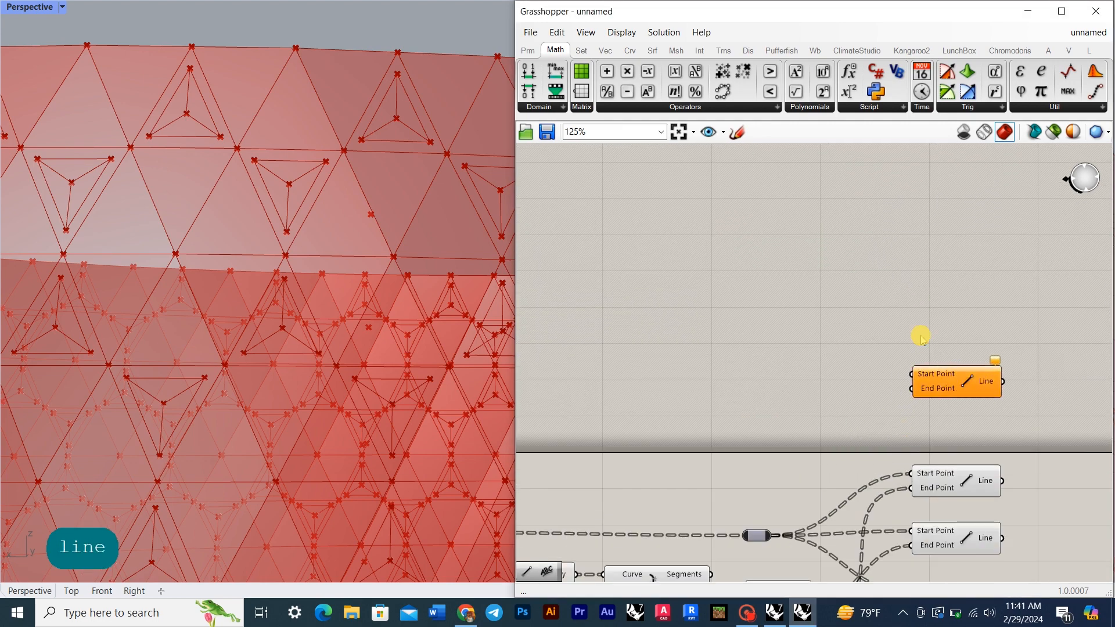
Step: Add another List Item component fed by the Vertices output of the Explode that precedes the curve Midpoint component
scroll(921, 337, down, 3)
right_drag(691, 406, 694, 447)
double_click(717, 343)
text(lis)
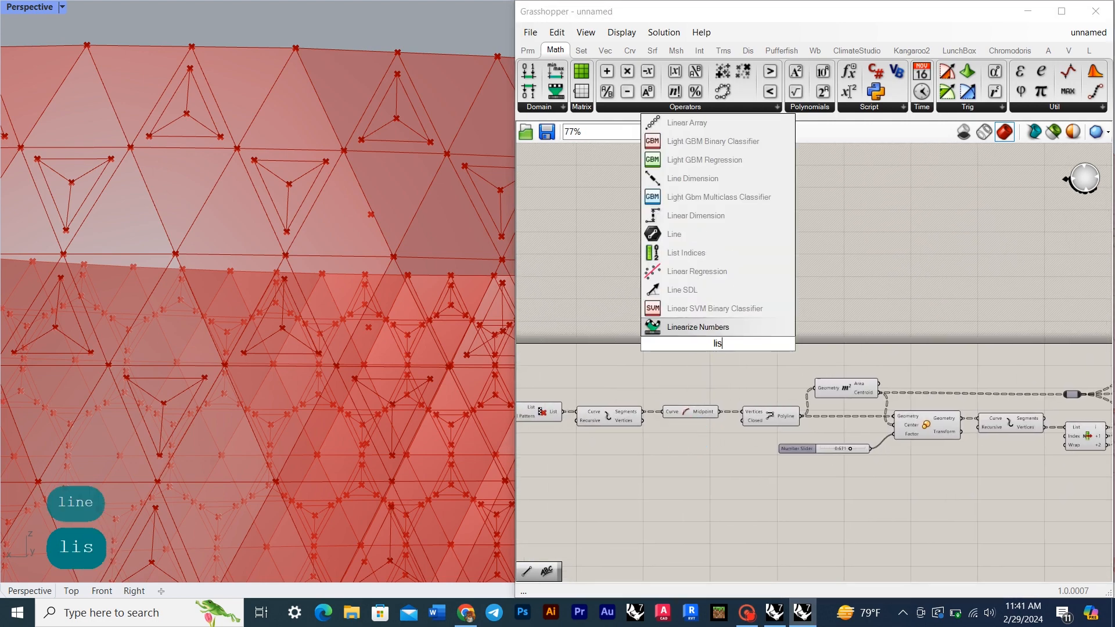
text(t it)
click(656, 327)
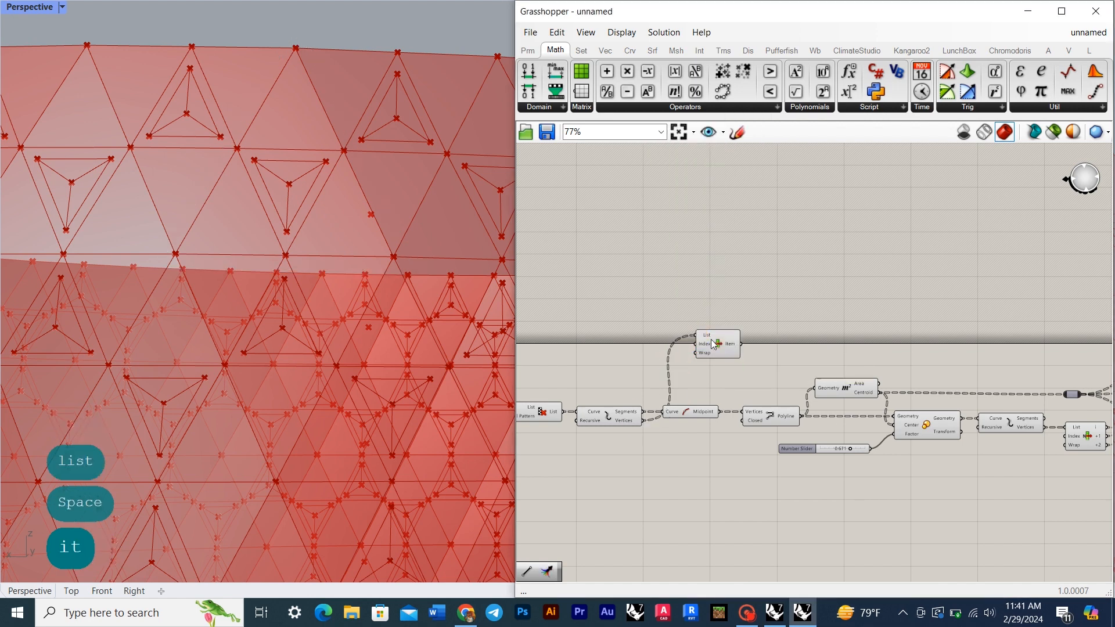
Step: Move the new List Item near the unconnected Line and route its long List wire through a relay
right_drag(734, 300, 671, 324)
click(665, 362)
drag(1027, 353, 1028, 353)
click(819, 380)
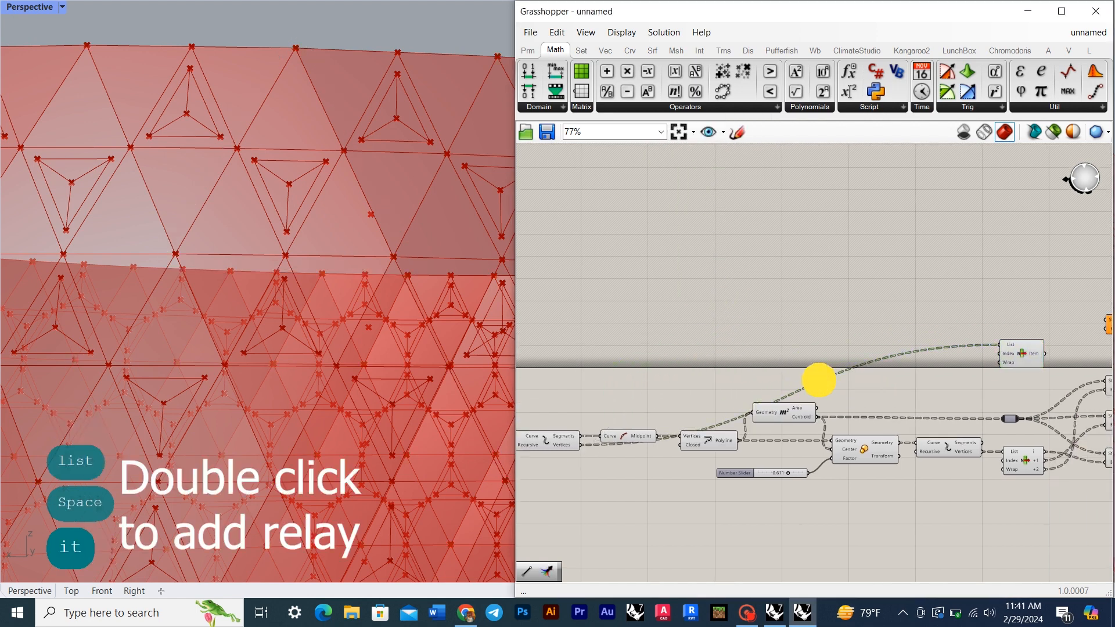
drag(636, 359, 635, 341)
click(726, 375)
right_drag(1031, 382, 720, 382)
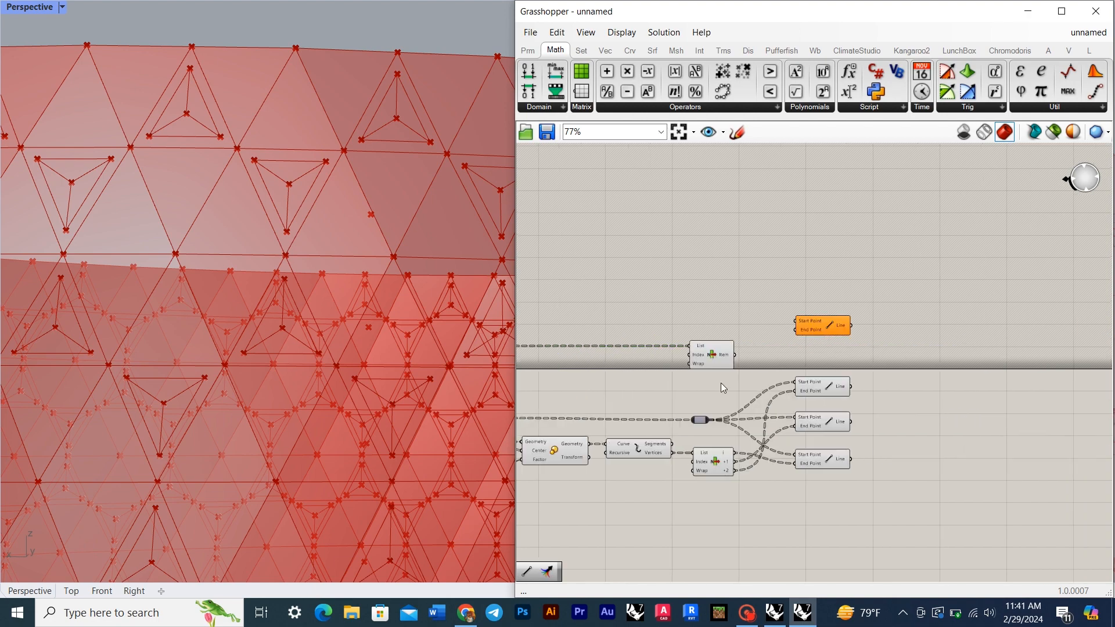
Step: Connect the upper List Item to the new Line's Start Point and the centroid relay to its End Point, and add a +1 output
scroll(749, 362, up, 3)
drag(822, 313, 864, 178)
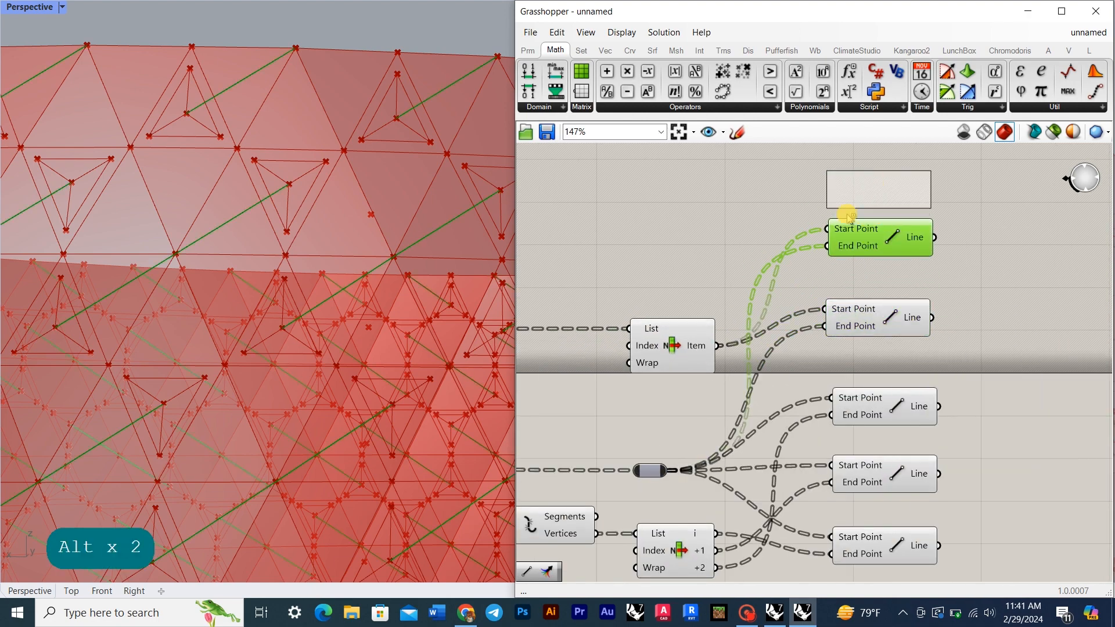
scroll(667, 363, up, 5)
click(719, 391)
right_drag(751, 426, 666, 480)
scroll(665, 481, down, 5)
Step: Delete the copied Line components above the wired one and add a fresh two-point Line there
drag(835, 370, 821, 294)
key(Delete)
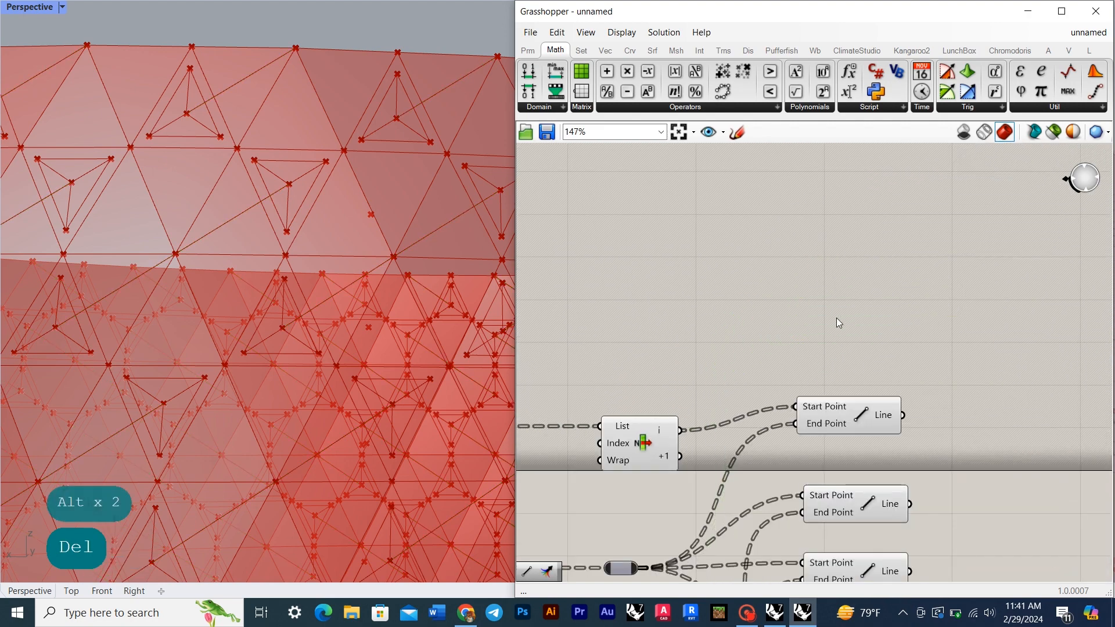
double_click(836, 317)
text(line)
click(833, 302)
Step: Add a +2 output to the upper List Item
scroll(685, 439, up, 5)
scroll(647, 498, down, 1)
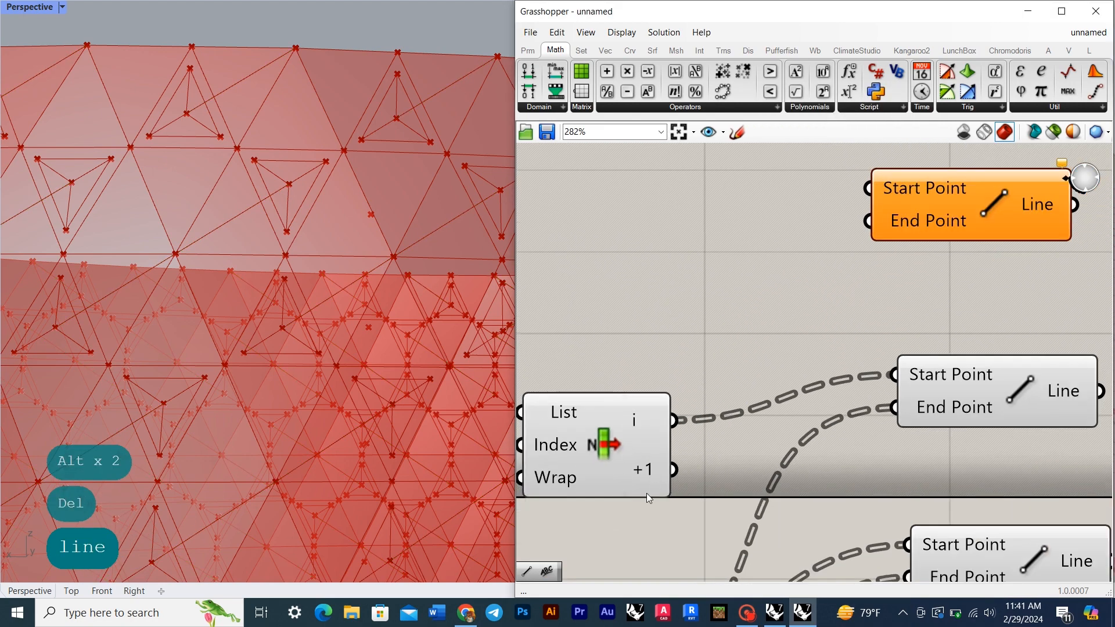
scroll(624, 494, up, 2)
click(624, 494)
Step: Connect +1 to the new Line's Start Point and the centroid relay to its End Point, and duplicate that Line for +2
scroll(675, 406, down, 6)
right_drag(689, 406, 679, 430)
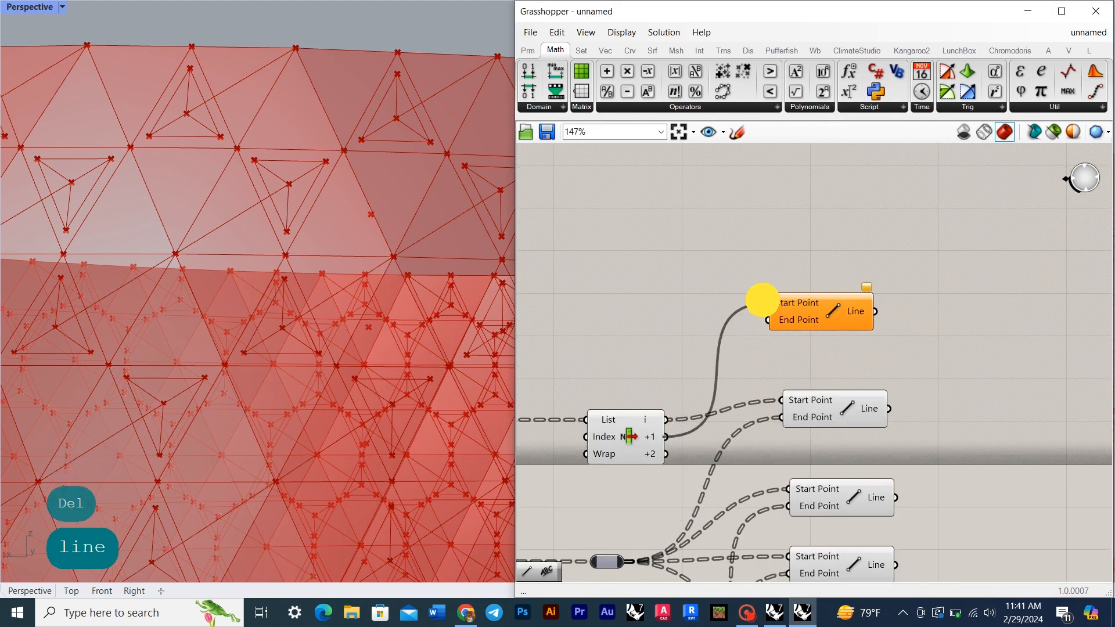
drag(763, 300, 767, 302)
scroll(739, 347, down, 2)
drag(657, 502, 797, 333)
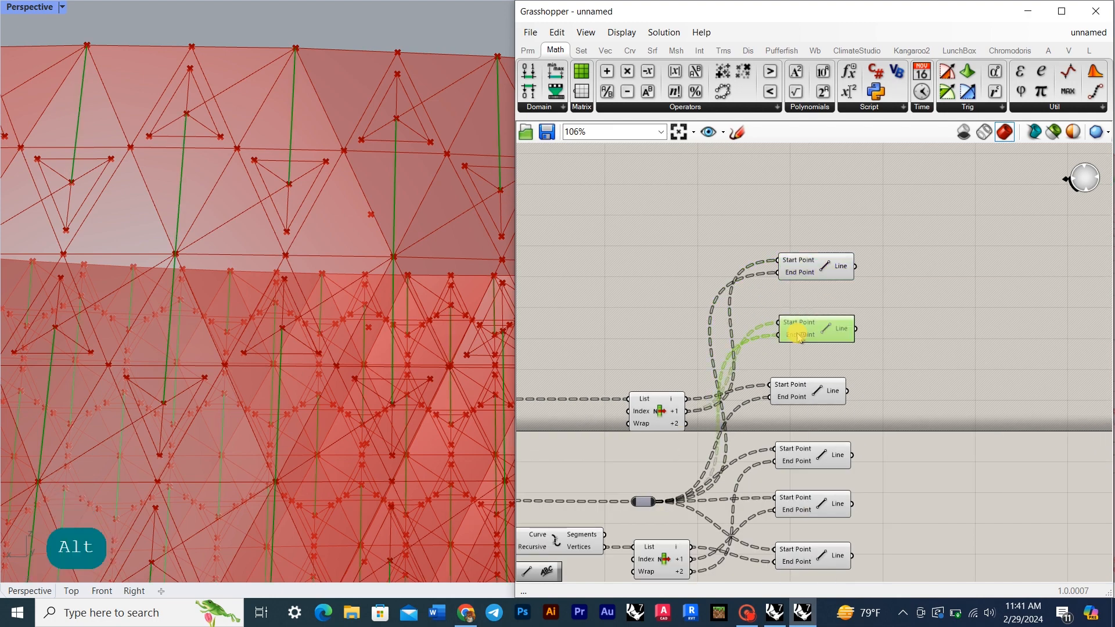
Step: Align the three upper Line components and stack them closely, fed by the i, +1 and +2 outputs
drag(886, 406, 821, 243)
click(803, 242)
scroll(895, 337, down, 1)
right_drag(897, 337, 867, 282)
scroll(842, 293, up, 1)
click(842, 293)
drag(776, 323, 778, 293)
drag(786, 218, 788, 252)
drag(774, 397, 776, 407)
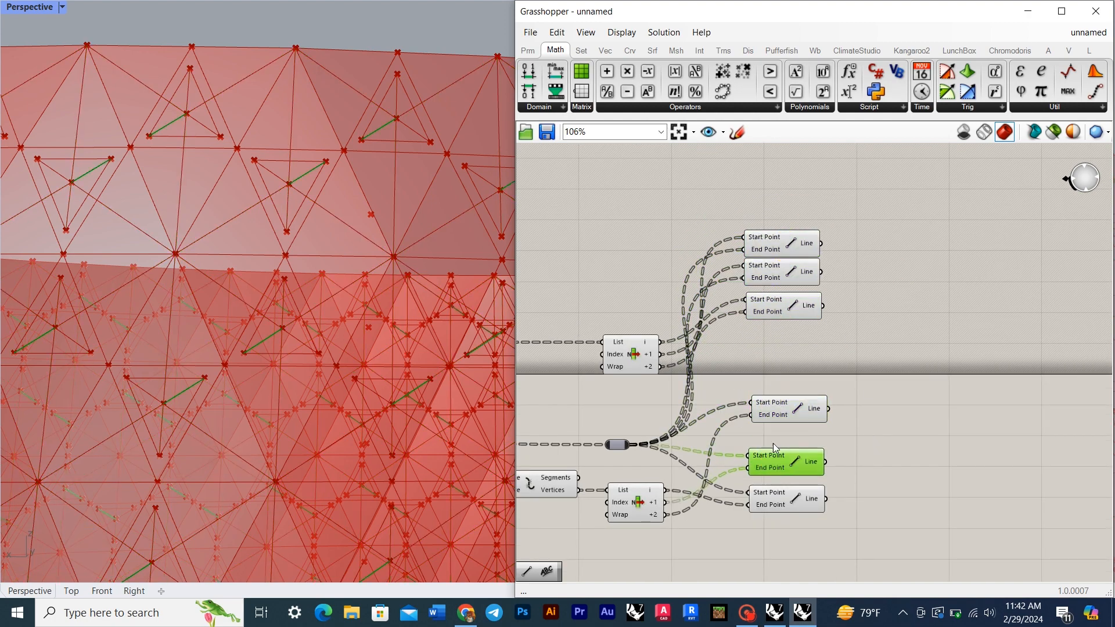
Step: Align the upper and lower sets of three Line components into one vertical column
scroll(799, 353, down, 1)
drag(862, 469, 804, 240)
click(884, 313)
drag(795, 323, 782, 276)
drag(852, 529, 794, 416)
click(871, 417)
scroll(871, 417, down, 2)
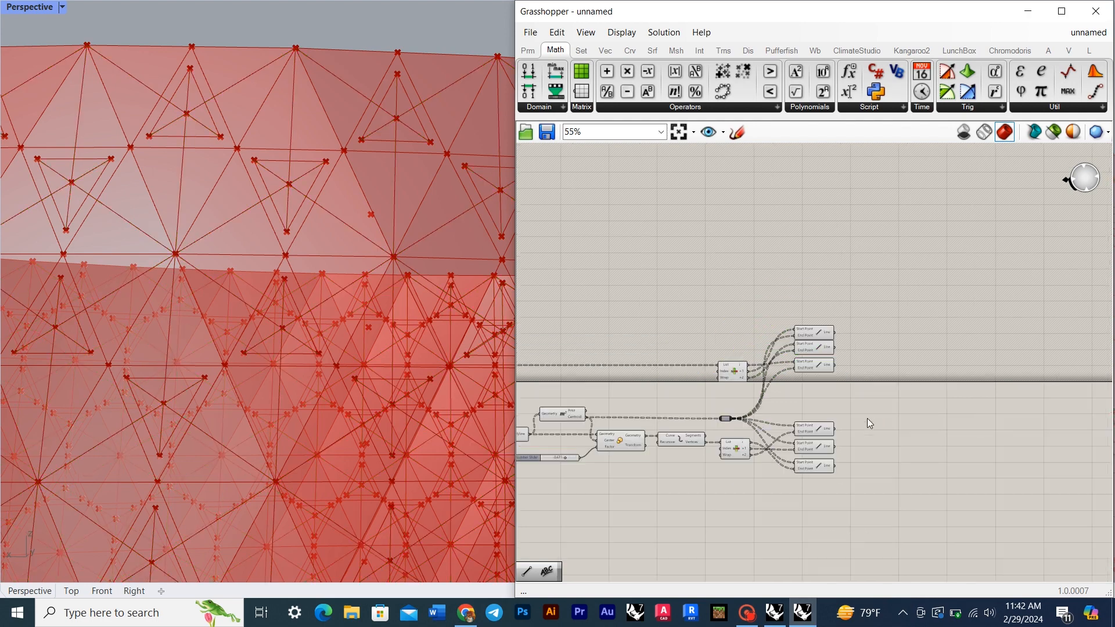
Step: Raise the slider feeding Scale's Factor input to its maximum
scroll(567, 457, up, 6)
drag(563, 453, 662, 464)
scroll(866, 391, down, 3)
right_drag(868, 389, 628, 403)
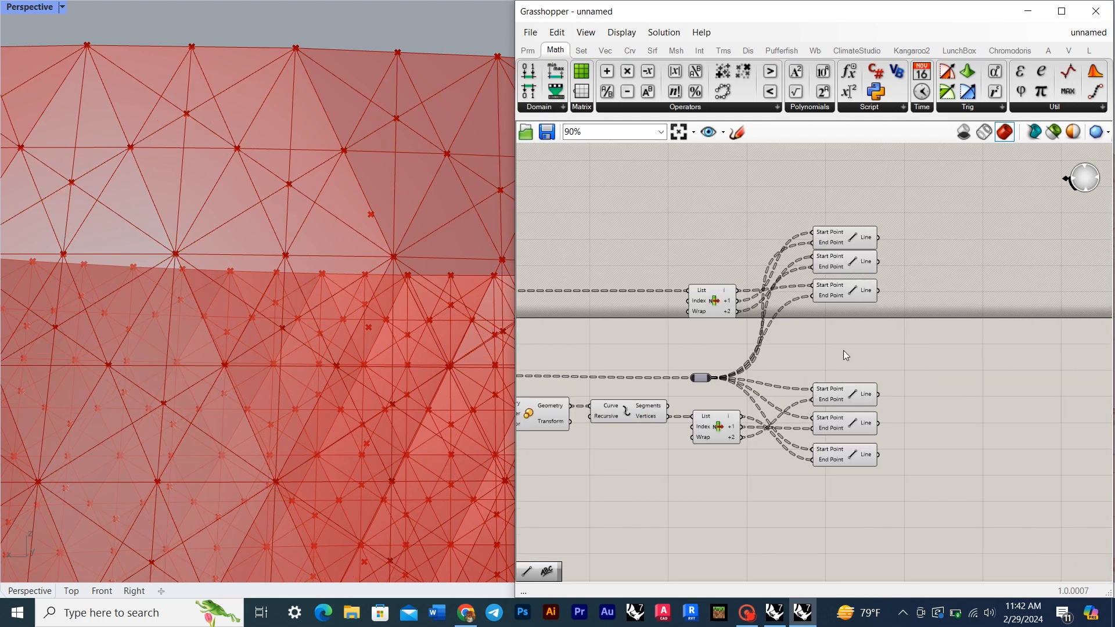
Step: Add a scribble reading "small lines" above the lower three Line components
double_click(834, 355)
text(sc)
click(828, 249)
double_click(833, 362)
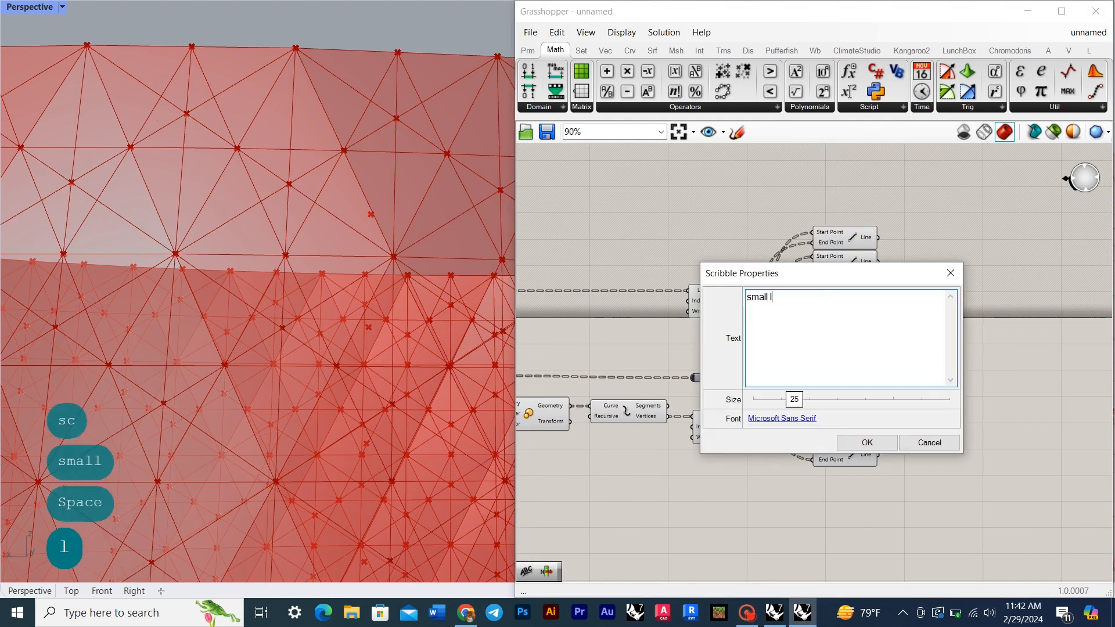
key(Return)
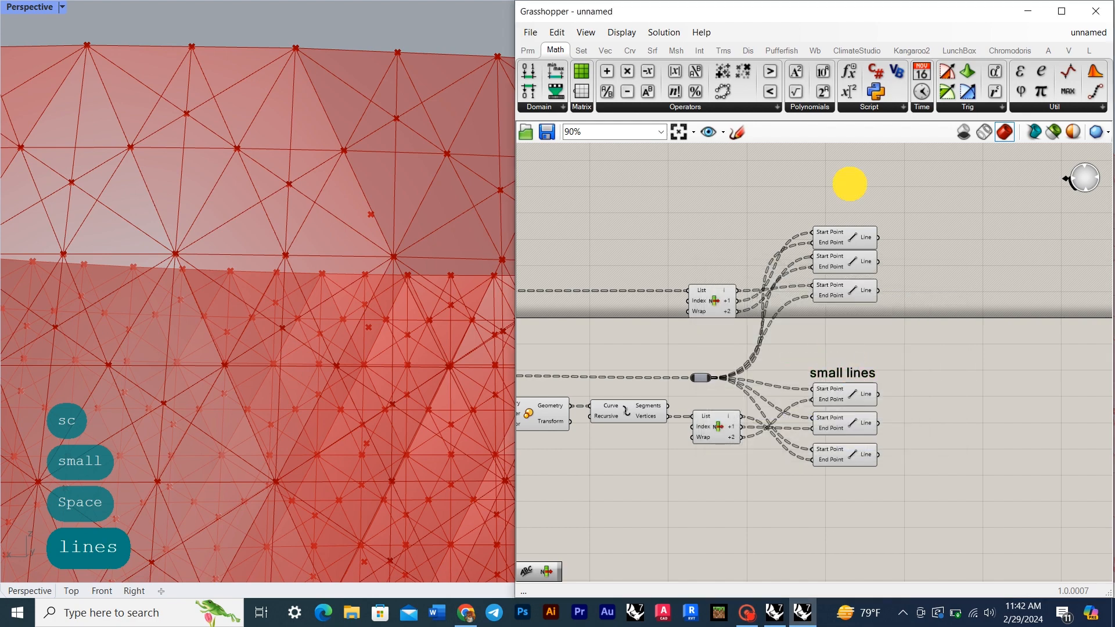
Step: Add a scribble reading "large lines" above the upper three Line components
double_click(850, 184)
text(sc)
click(839, 83)
double_click(853, 199)
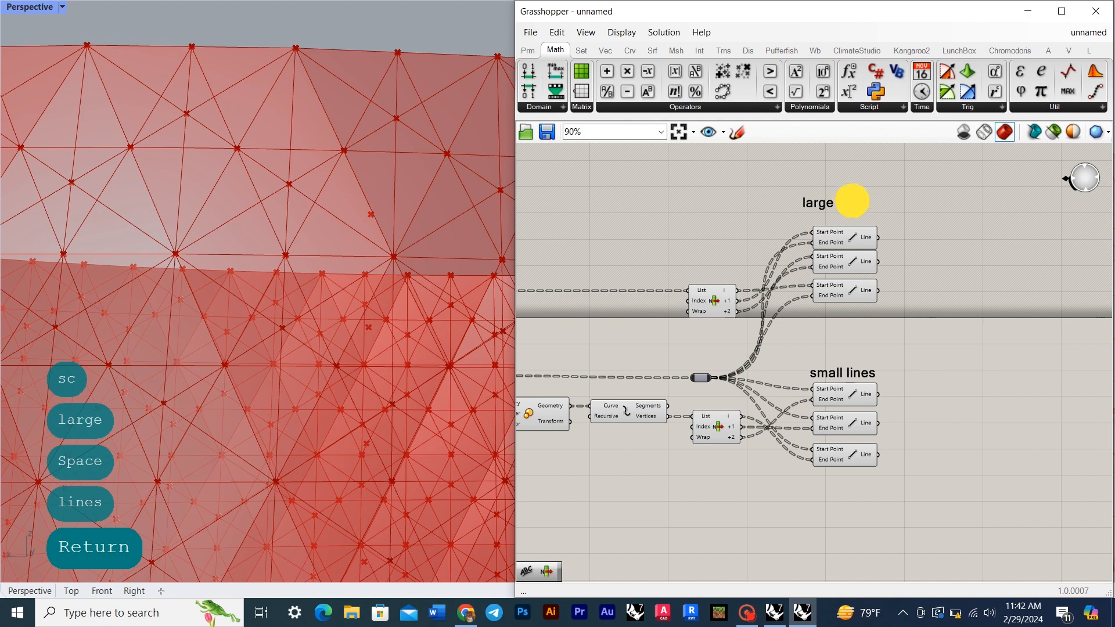
click(886, 272)
Step: Move the whole component network down, clear of the canvas's upper border
right_drag(856, 280, 810, 279)
scroll(813, 288, down, 10)
drag(557, 246, 847, 375)
click(817, 320)
click(859, 352)
scroll(859, 350, up, 10)
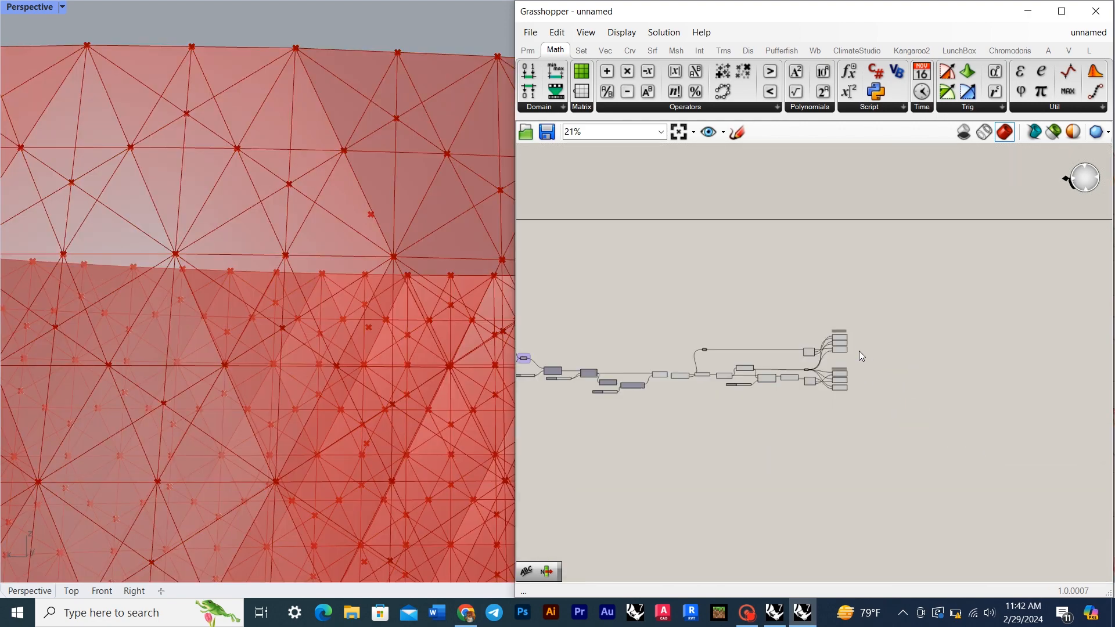
Step: Add an Edge Surface component beside the large and small line groups
right_drag(856, 389, 747, 332)
double_click(747, 332)
text(edge)
click(811, 245)
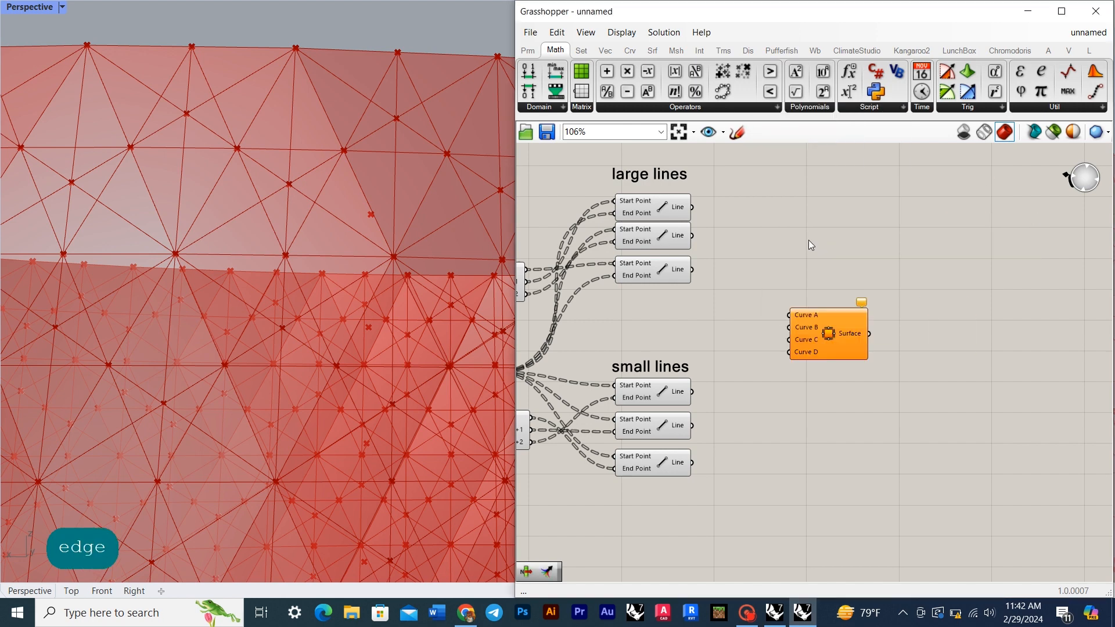
Step: Connect the first large line to Edge Surface's Curve A and the second small line to Curve B, and place it beside the large lines
click(678, 211)
click(673, 388)
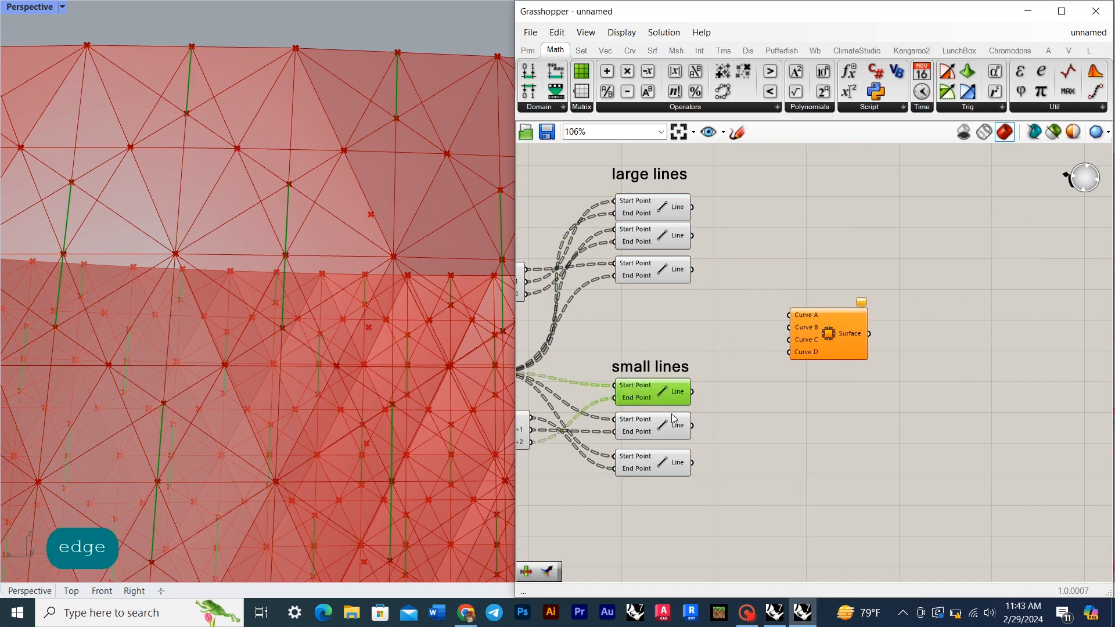
click(668, 426)
drag(692, 207, 791, 328)
drag(823, 327, 827, 216)
Step: Add another Edge Surface component and make five stacked copies of it below
double_click(841, 291)
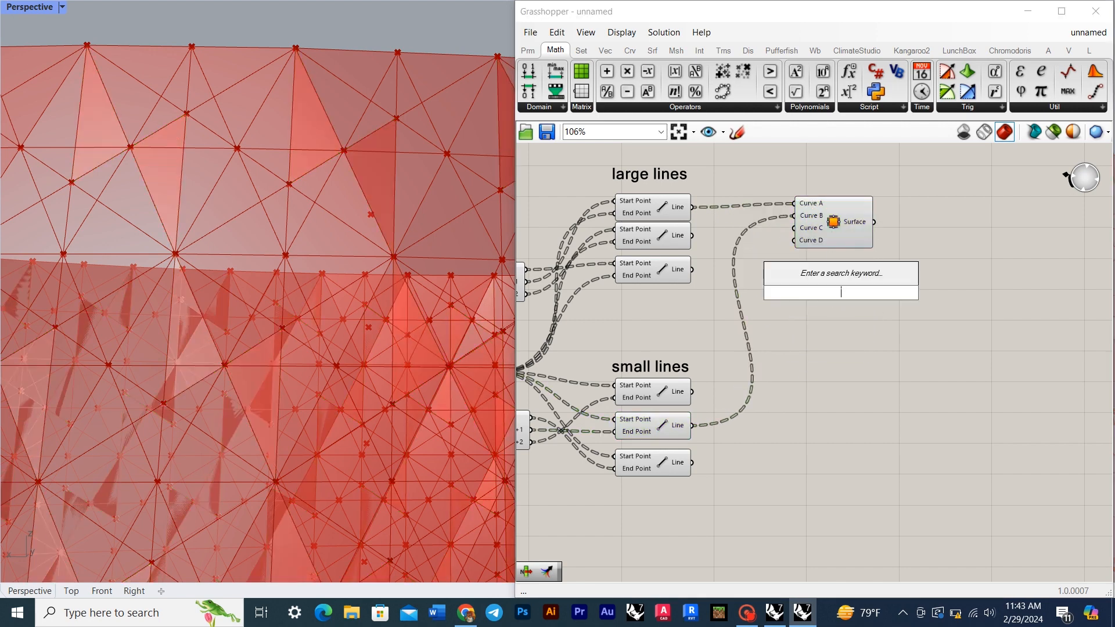
text(edge)
key(Return)
alt+drag(841, 305, 838, 366)
alt+drag(837, 369, 837, 407)
alt+drag(836, 406, 839, 436)
alt+drag(839, 436, 838, 475)
Step: Move the five Edge Surface copies further down, away from the second Edge Surface
drag(936, 516, 841, 318)
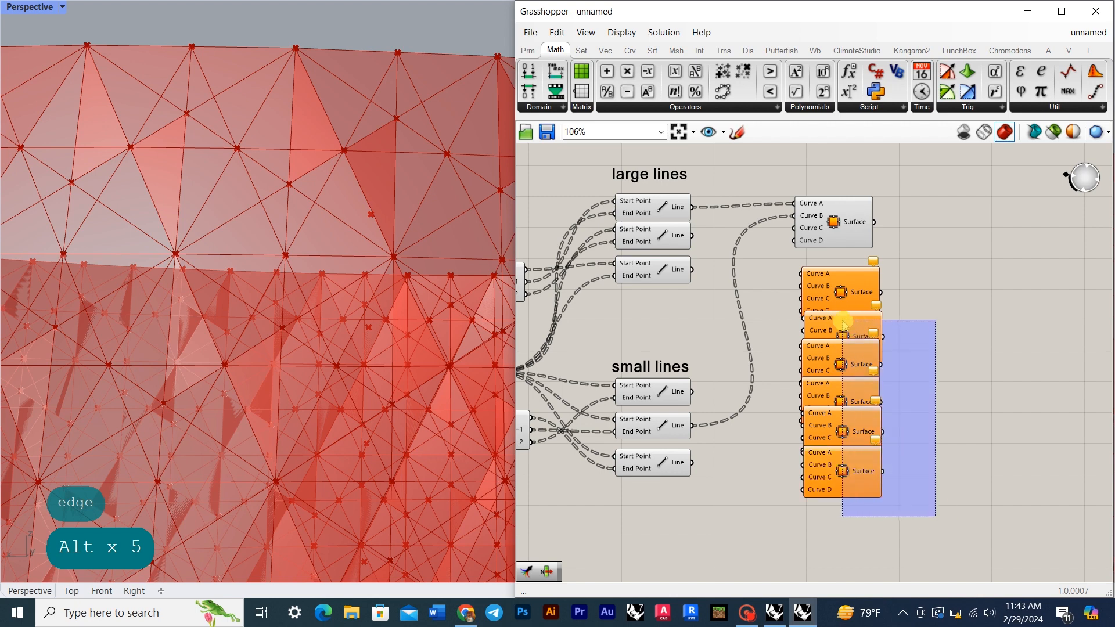
drag(878, 406, 883, 522)
click(868, 372)
Step: Check which edges the lines cover and connect the second large line to the second Edge Surface's Curve A
click(653, 392)
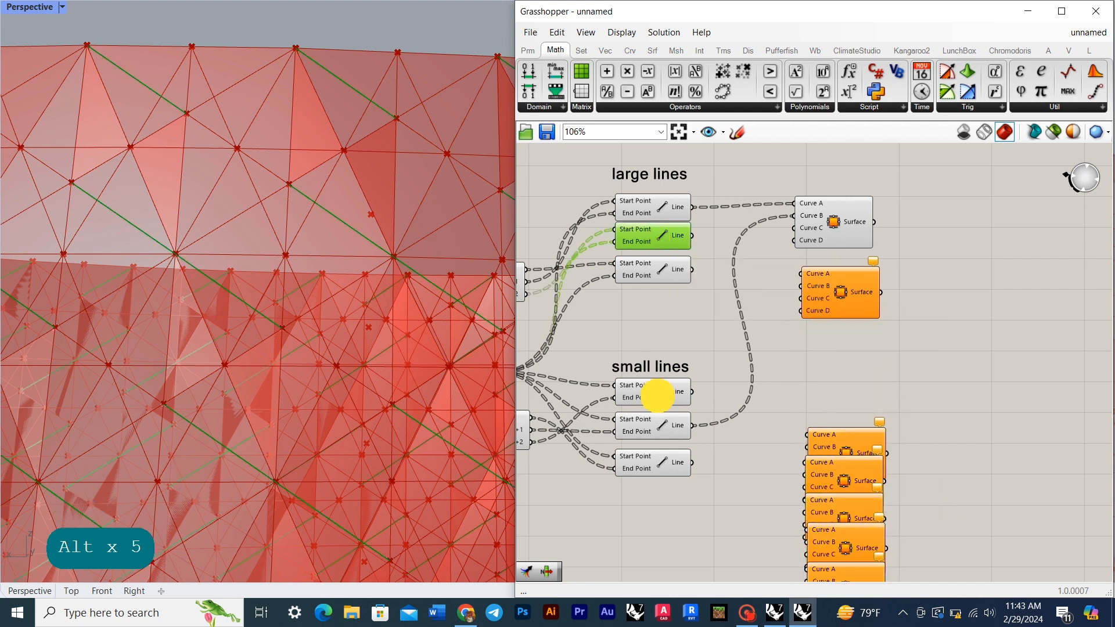
click(646, 468)
click(650, 394)
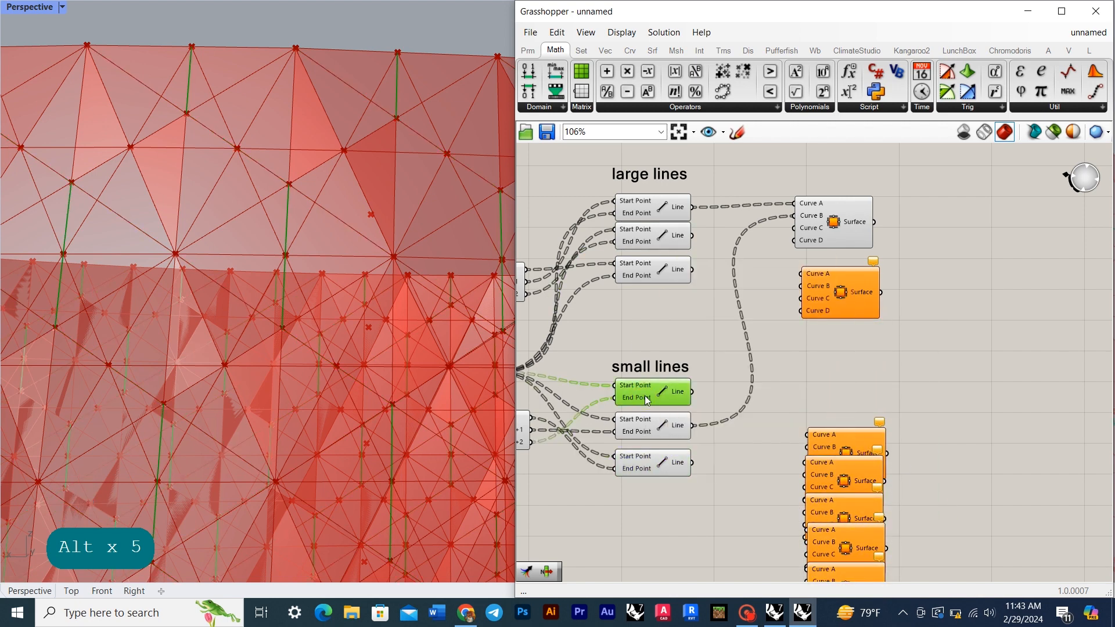
click(652, 426)
click(653, 241)
drag(692, 236, 801, 277)
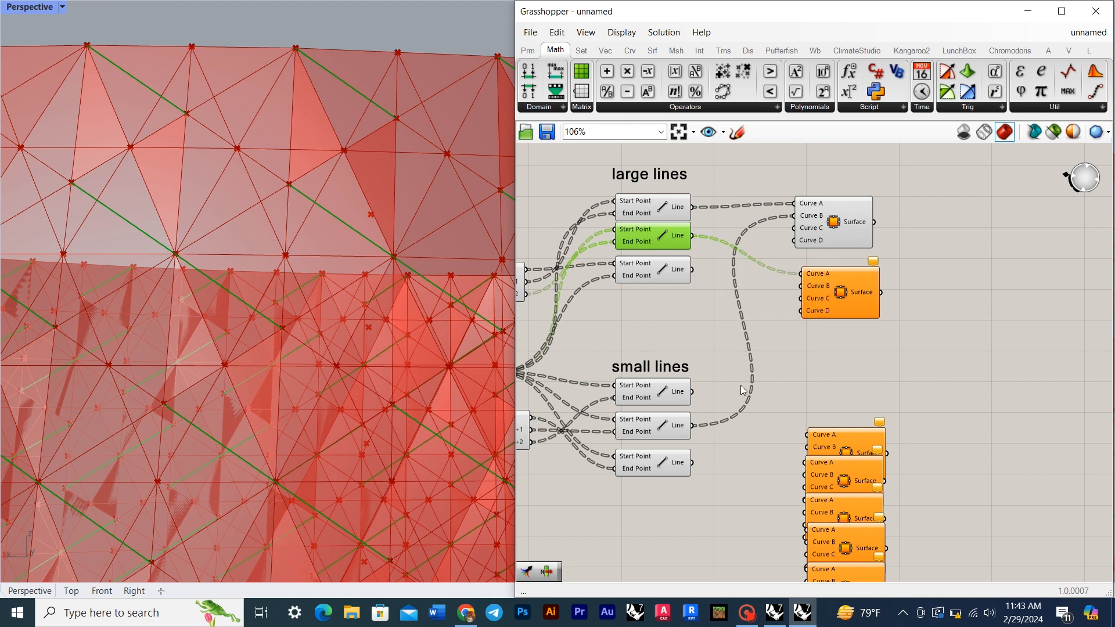
Step: Connect the second small line to the second Edge Surface's Curve B and place it directly beneath the first one
click(826, 329)
click(832, 307)
click(832, 326)
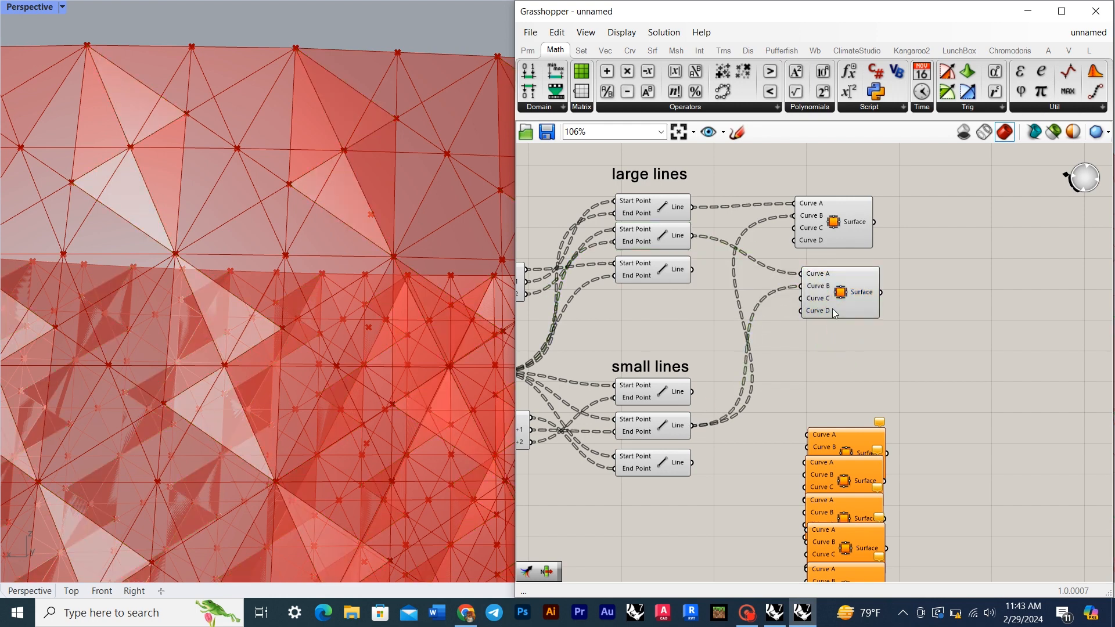
drag(832, 297, 824, 284)
click(781, 316)
Step: Connect the third large line to the third Edge Surface's Curve A and the first small line to its Curve B, placing it beneath the second
click(659, 400)
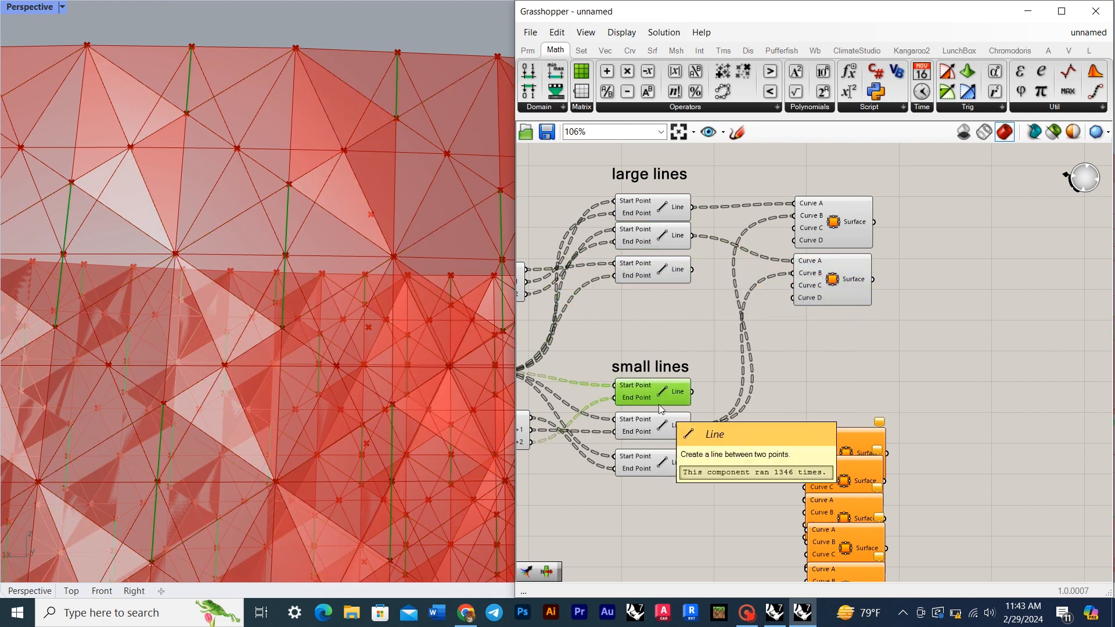
drag(821, 446, 793, 332)
click(734, 360)
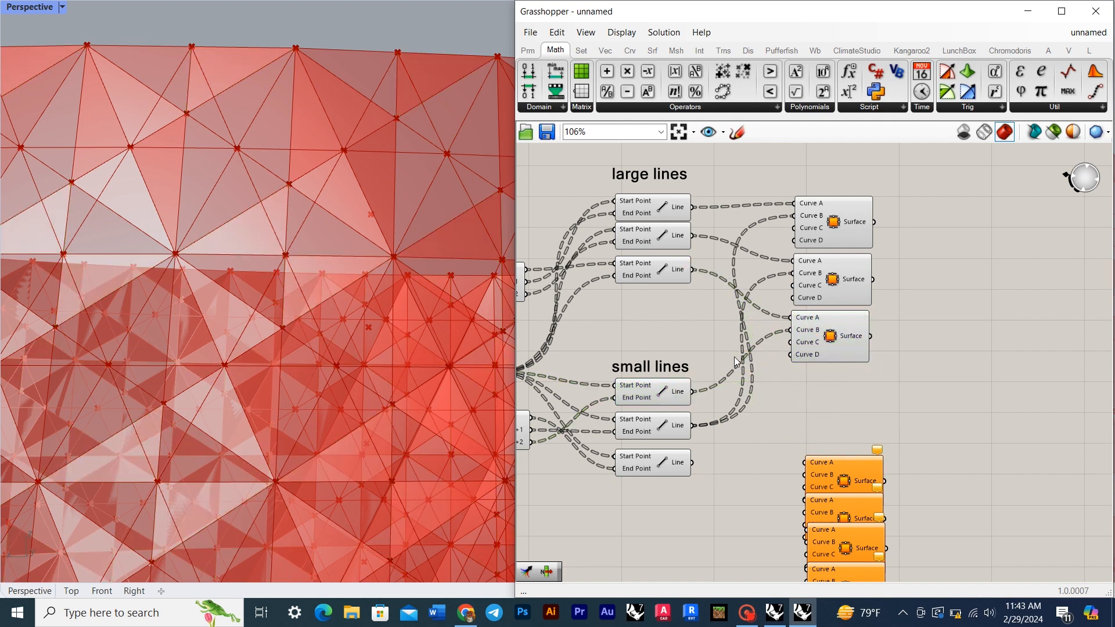
Step: Wire the third large line and the third small line into the fourth Edge Surface's Curve A and Curve B, and place it in the column
click(660, 467)
click(684, 278)
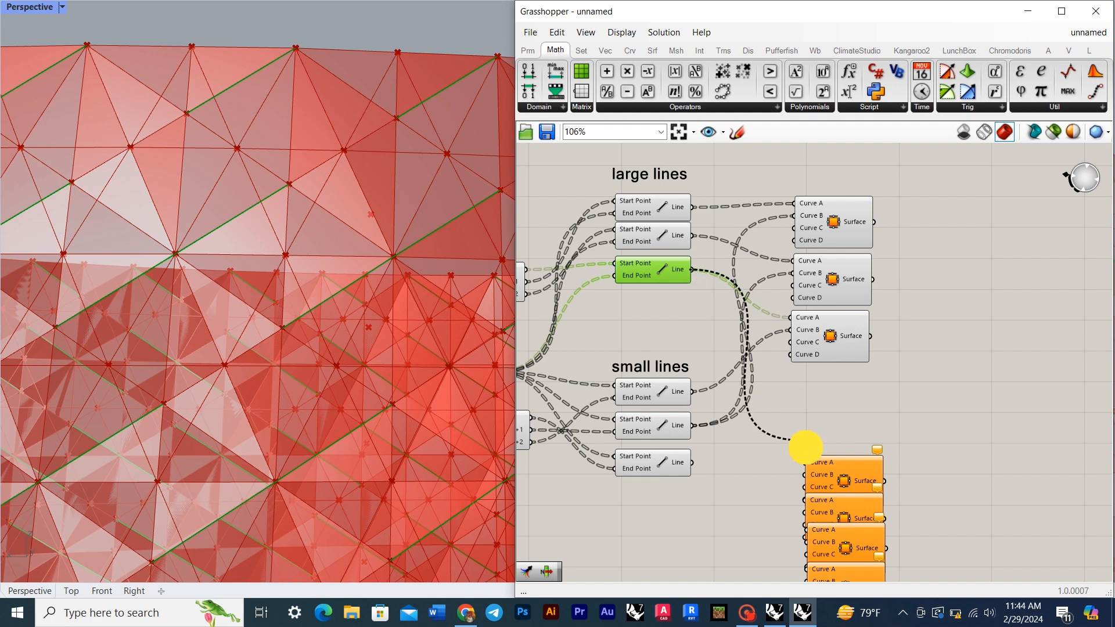
drag(847, 472, 834, 385)
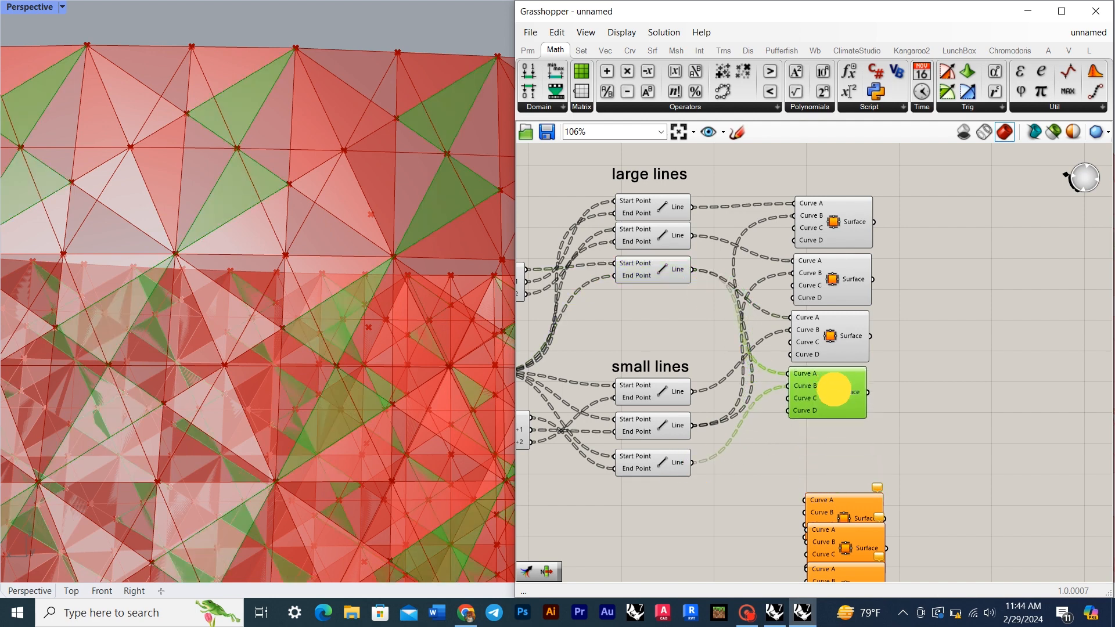
Step: Connect the first large line and third small line to the fifth Edge Surface's Curve A and Curve B, and place it beneath the fourth
click(847, 496)
right_drag(746, 485, 749, 456)
click(659, 187)
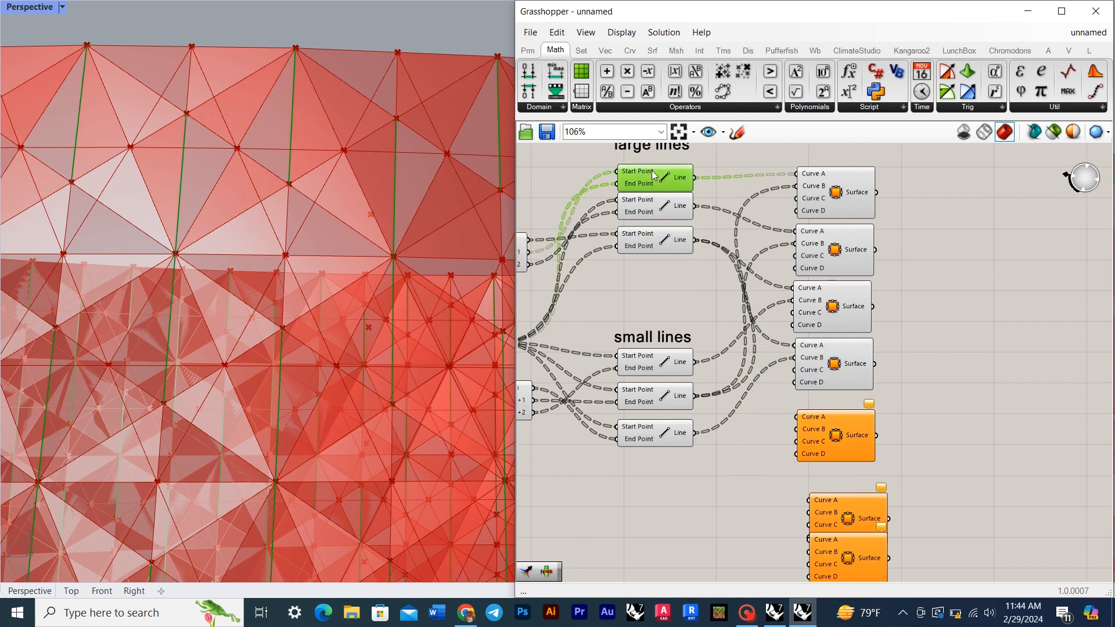
click(662, 366)
click(663, 430)
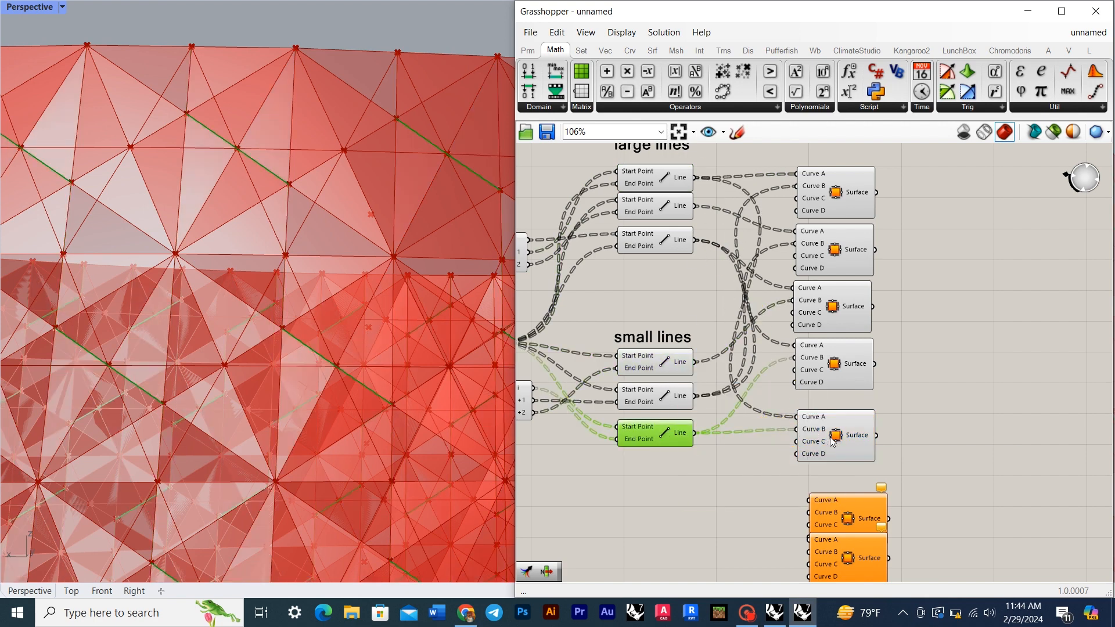
drag(830, 438, 828, 426)
Step: Place the sixth Edge Surface beneath the fifth and connect the second large line to Curve A and the first small line to Curve B
drag(856, 518, 845, 486)
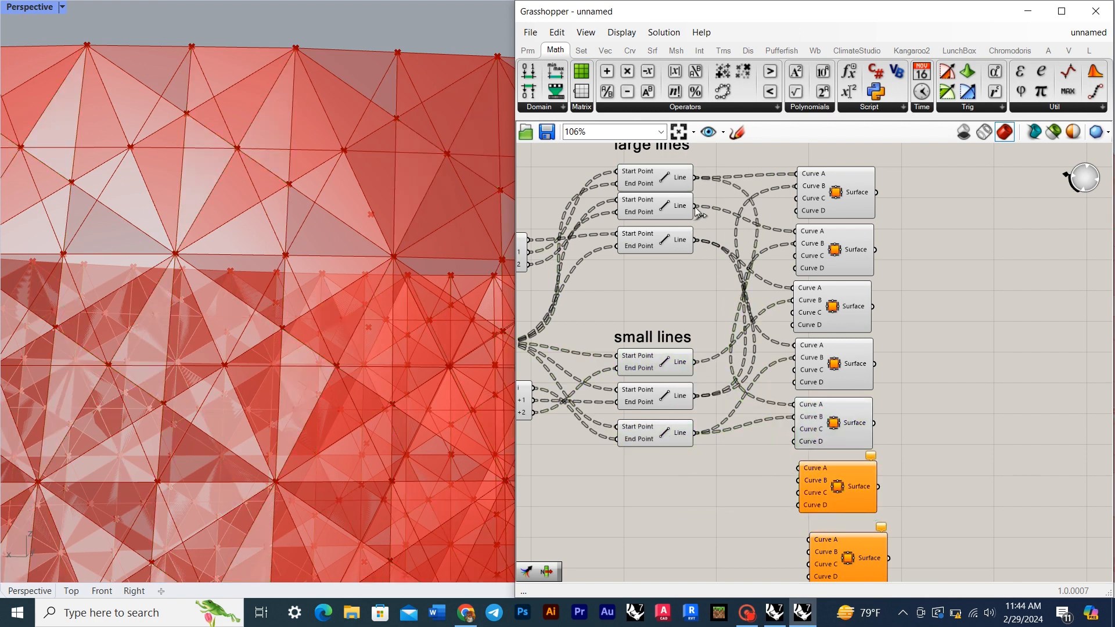
drag(797, 483, 799, 480)
click(821, 490)
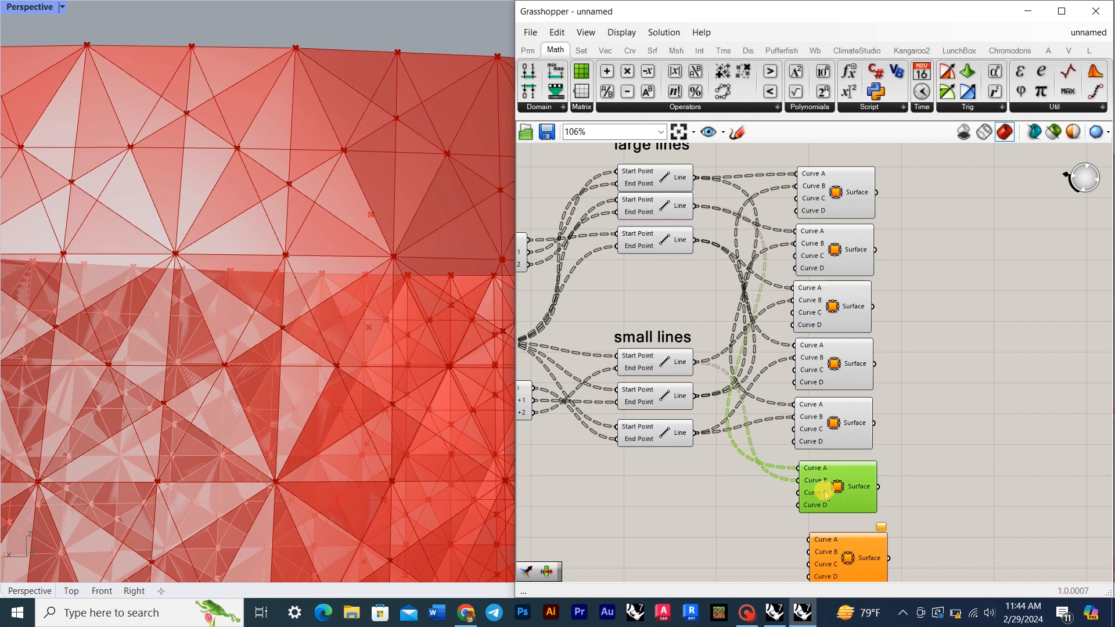
Step: Delete the unused Edge Surface, then align the remaining six in a column and move them away from the lines
scroll(820, 381, down, 3)
drag(871, 445, 814, 259)
click(856, 465)
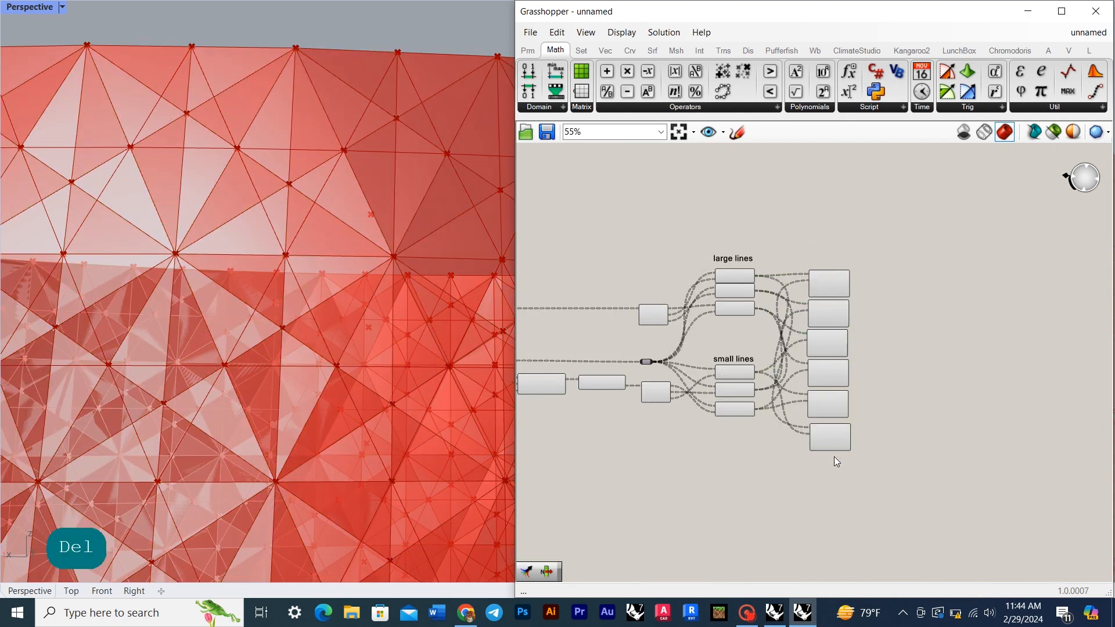
drag(935, 473, 827, 212)
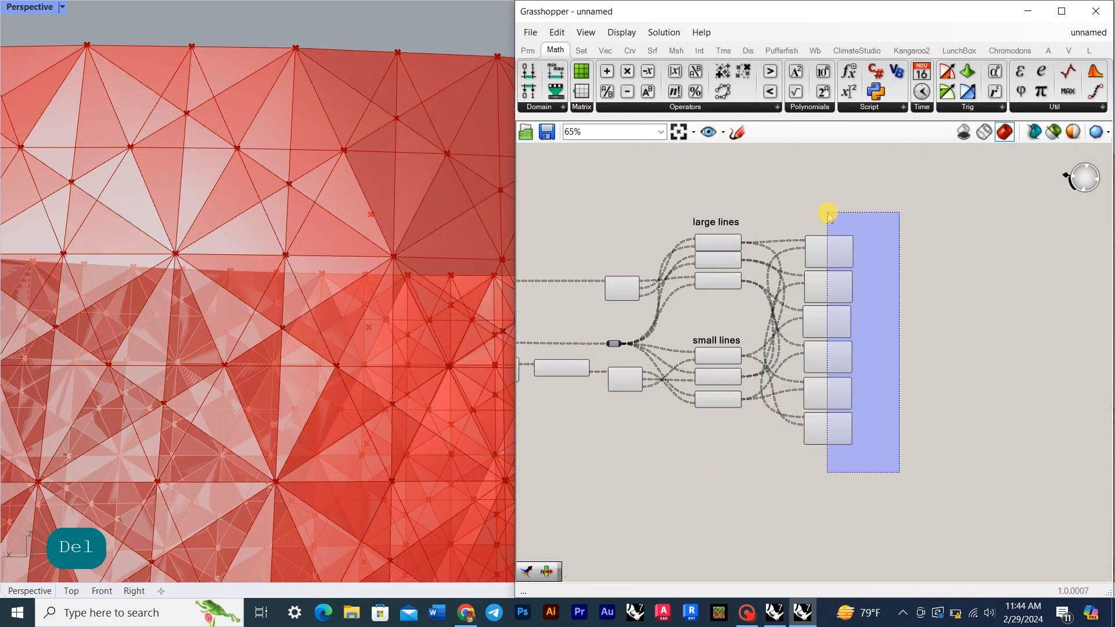
scroll(836, 290, up, 1)
drag(825, 256, 882, 231)
click(935, 319)
Step: Add a Merge component beside the column of Edge Surface components
right_drag(936, 319, 799, 316)
scroll(802, 316, up, 3)
double_click(807, 316)
text(merge)
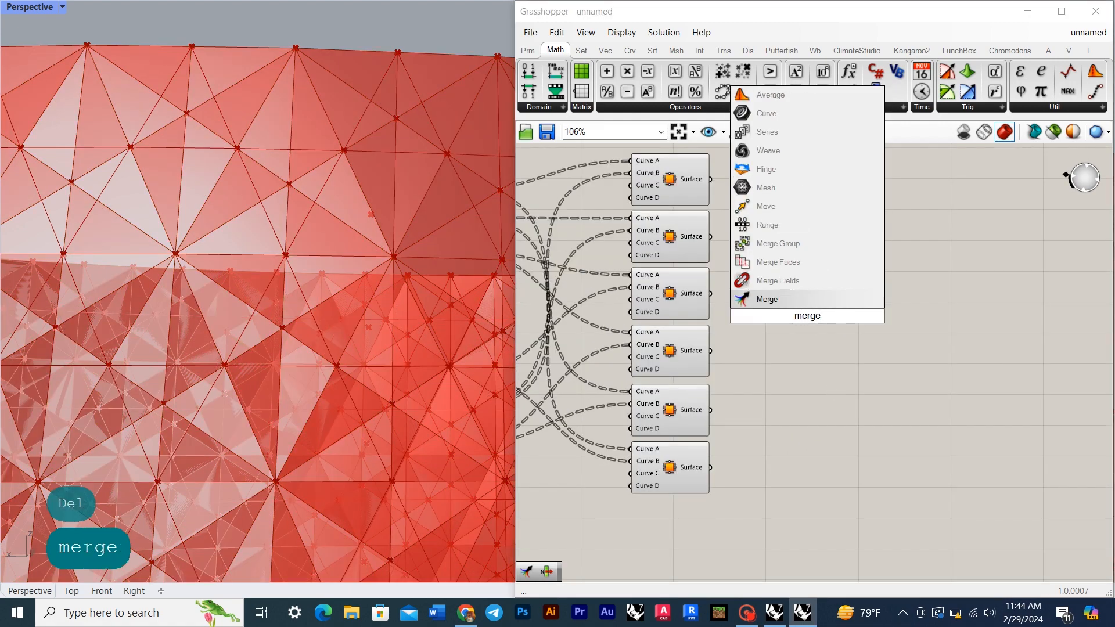
click(819, 300)
Step: Connect the six Edge Surface outputs to the Merge inputs D1 to D6, in order
drag(781, 320, 793, 341)
drag(710, 236, 803, 346)
drag(711, 351, 809, 360)
drag(711, 410, 804, 371)
drag(711, 468, 804, 377)
click(831, 426)
Step: Turn off the preview of the Line and Edge Surface components and check the merged surfaces
scroll(787, 451, down, 3)
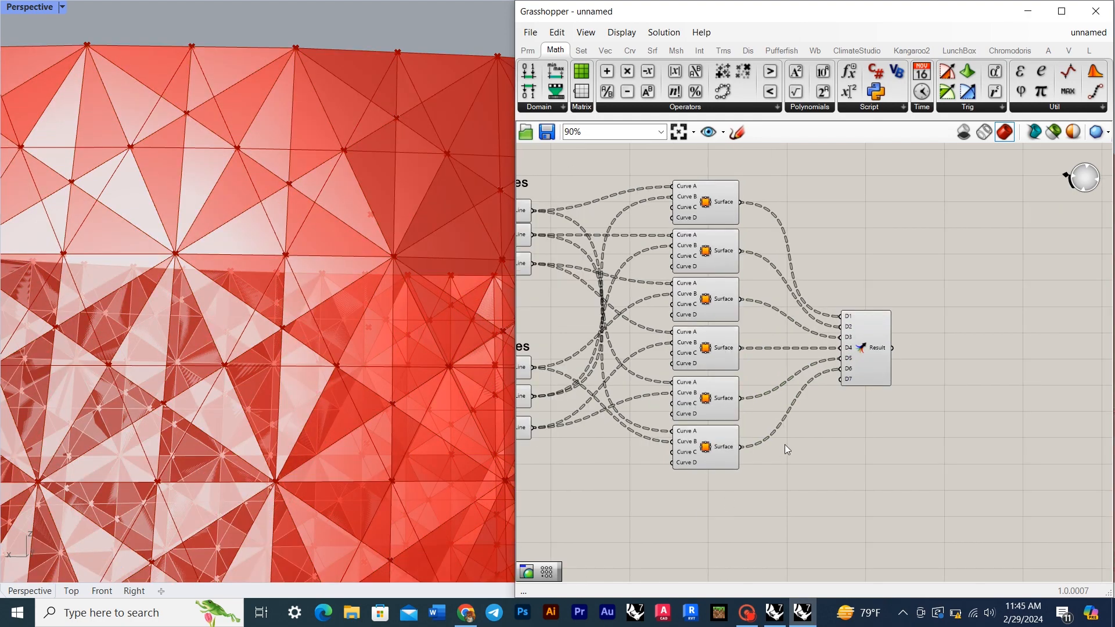
drag(749, 475, 558, 144)
right_click(654, 164)
click(688, 187)
click(818, 218)
click(846, 340)
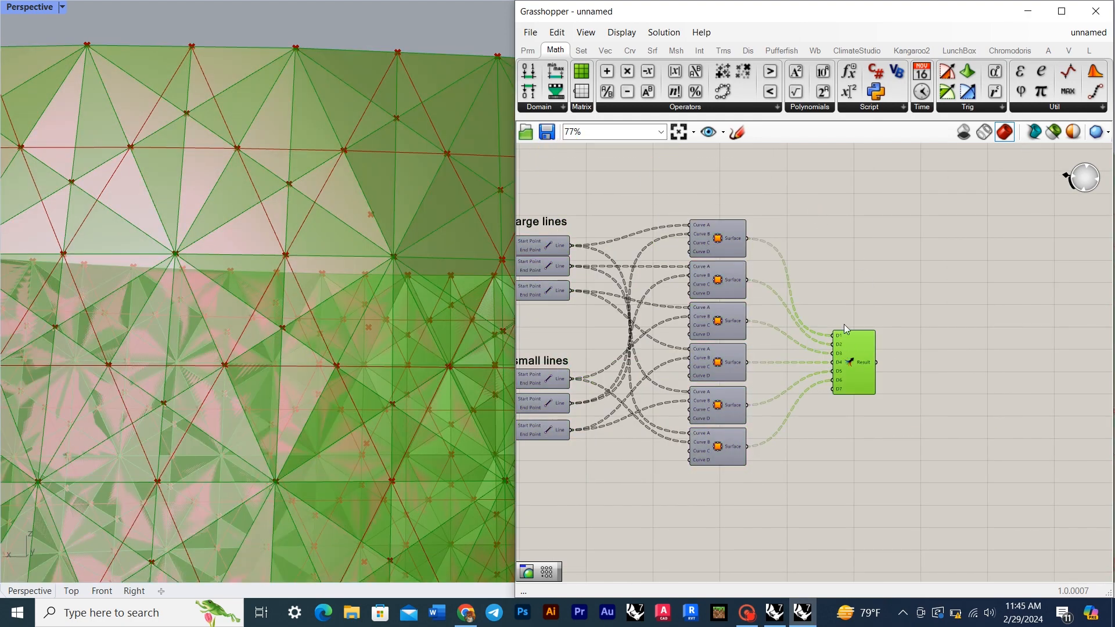
click(818, 294)
Step: Turn off the preview of the facade components upstream of the Merge
scroll(357, 156, down, 10)
right_drag(356, 156, 493, 169)
scroll(1044, 405, down, 6)
drag(947, 456, 639, 270)
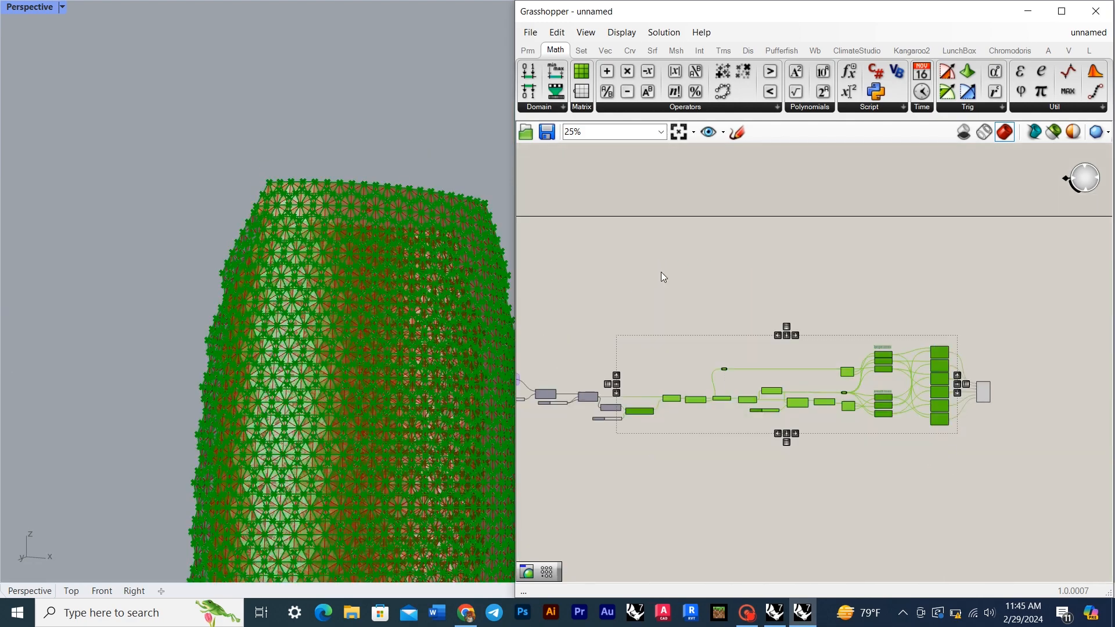
right_click(661, 272)
click(696, 294)
click(722, 287)
Step: Set the number slider driving the Scale component's Factor to 0.489
scroll(377, 217, up, 6)
scroll(377, 216, up, 2)
scroll(722, 390, up, 9)
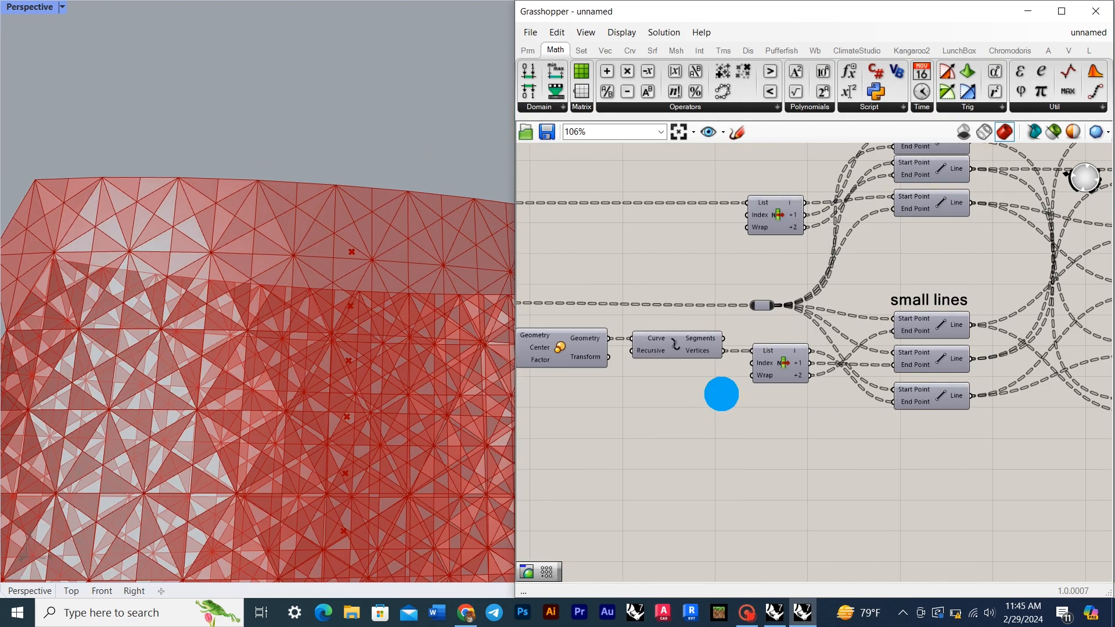
drag(780, 406, 738, 403)
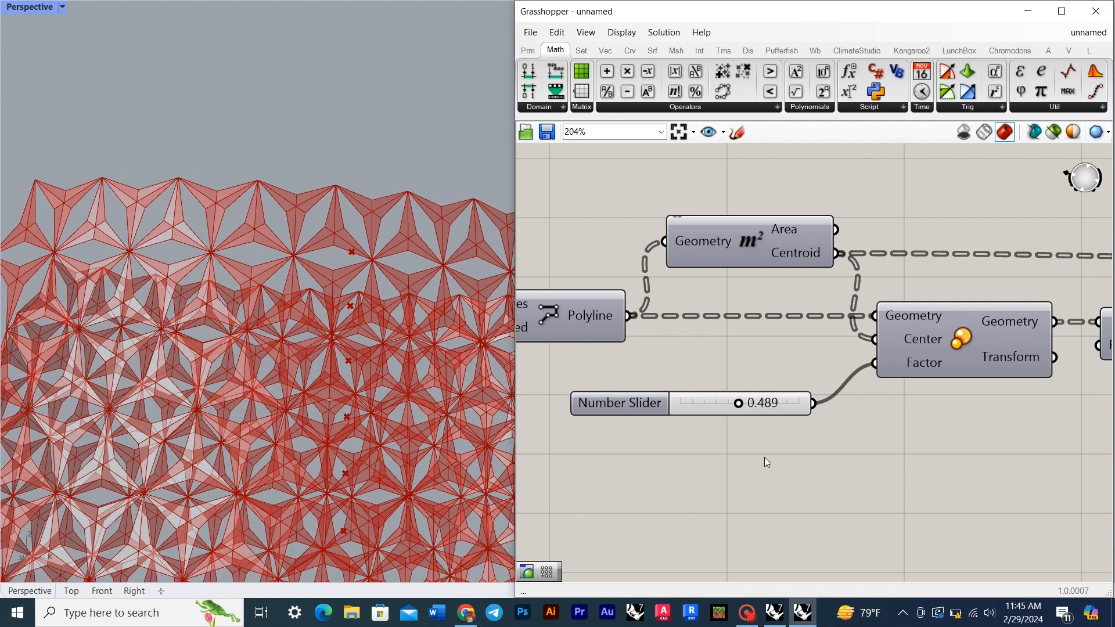
scroll(401, 267, down, 6)
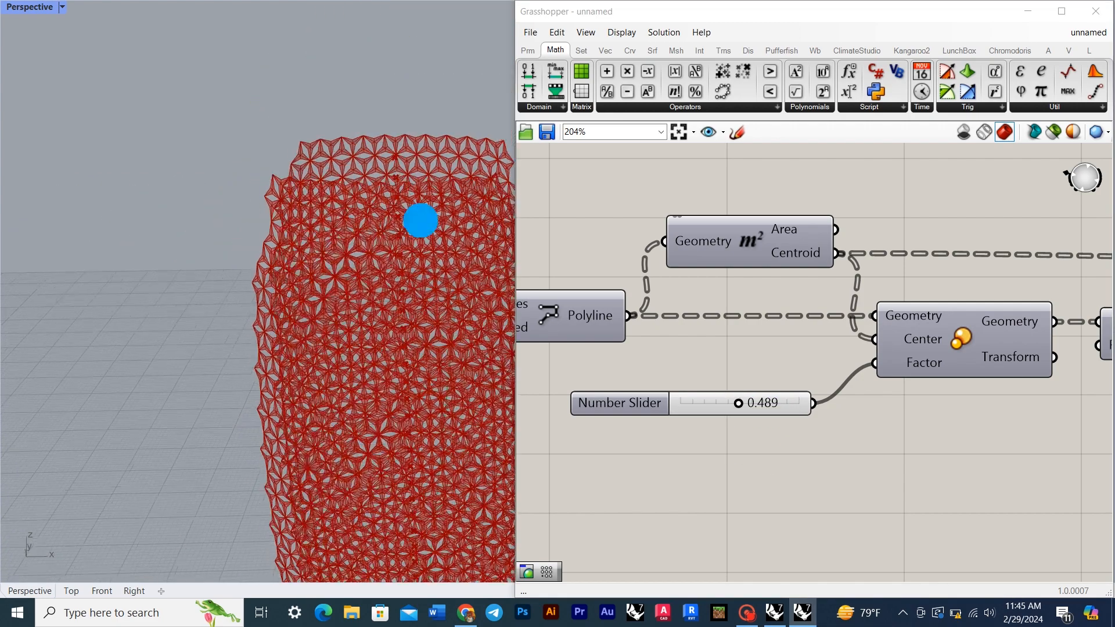
scroll(377, 148, up, 5)
Step: Add an Offset Surface component above the Cull Pattern and connect the culled List to its Surface input
scroll(1025, 386, down, 5)
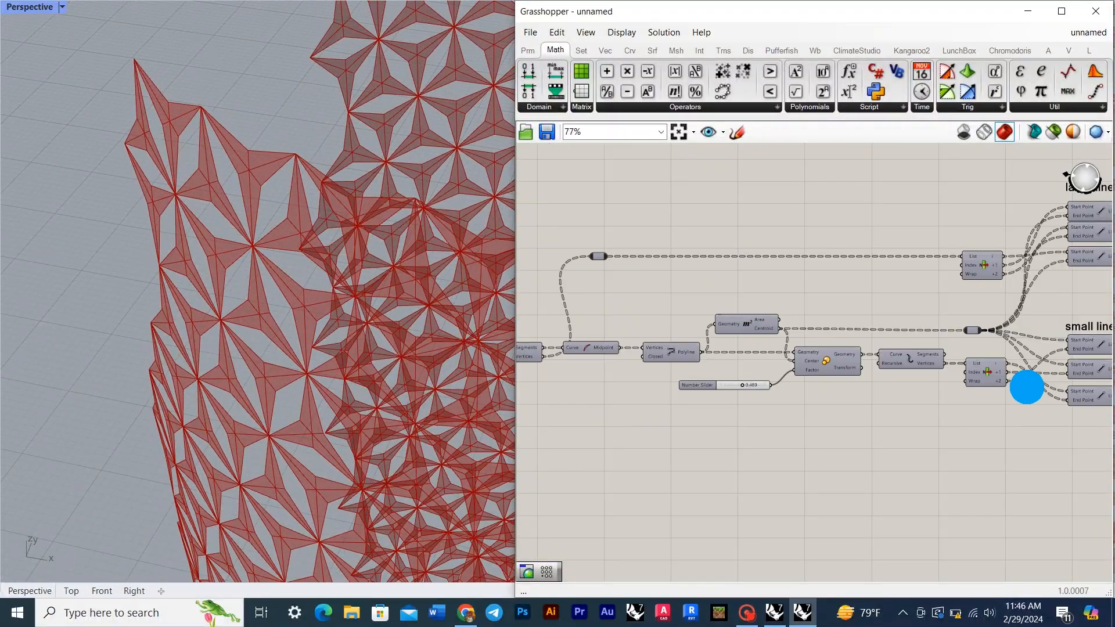
scroll(720, 411, up, 3)
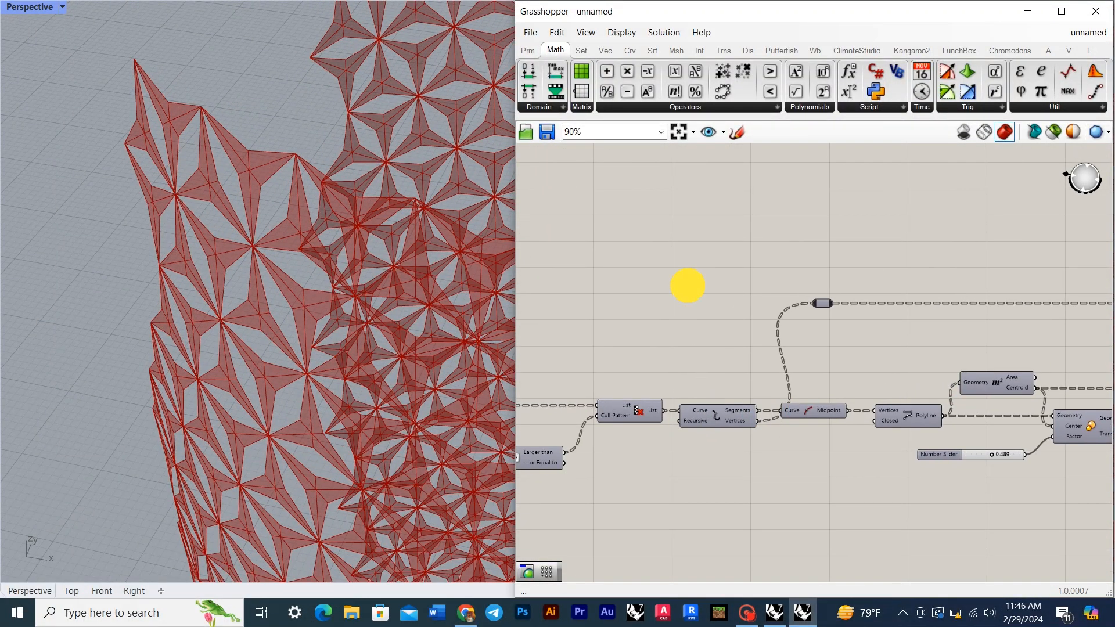
double_click(687, 285)
text(off)
click(675, 213)
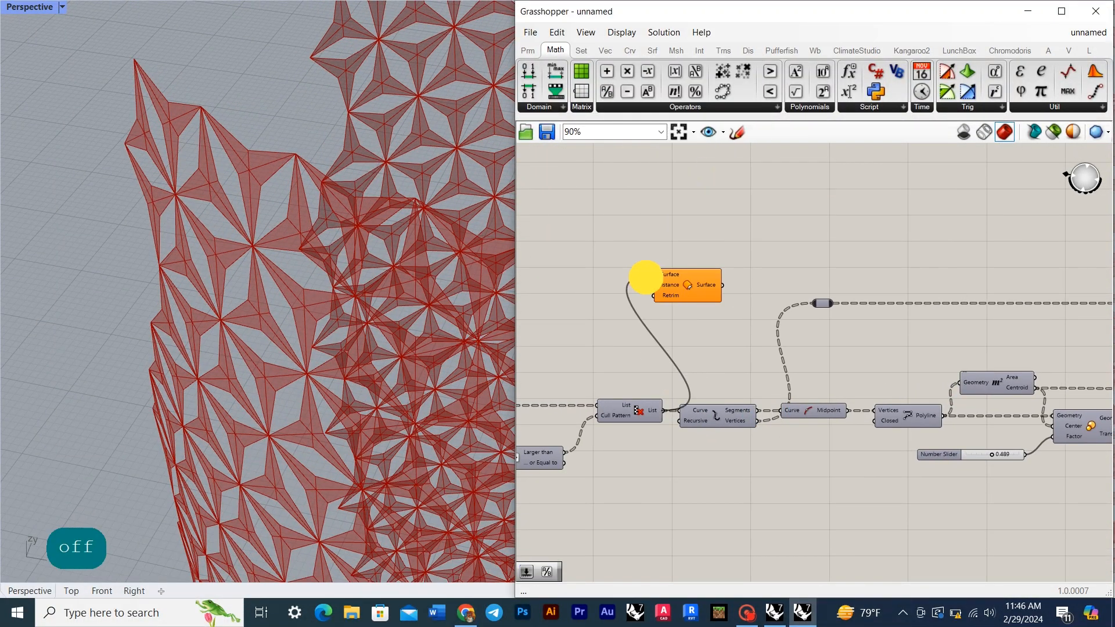
drag(646, 277, 650, 275)
drag(682, 285, 704, 301)
Step: Create a number slider with value 1 and connect it to the Offset Surface's Distance input
double_click(600, 304)
text(1)
key(Return)
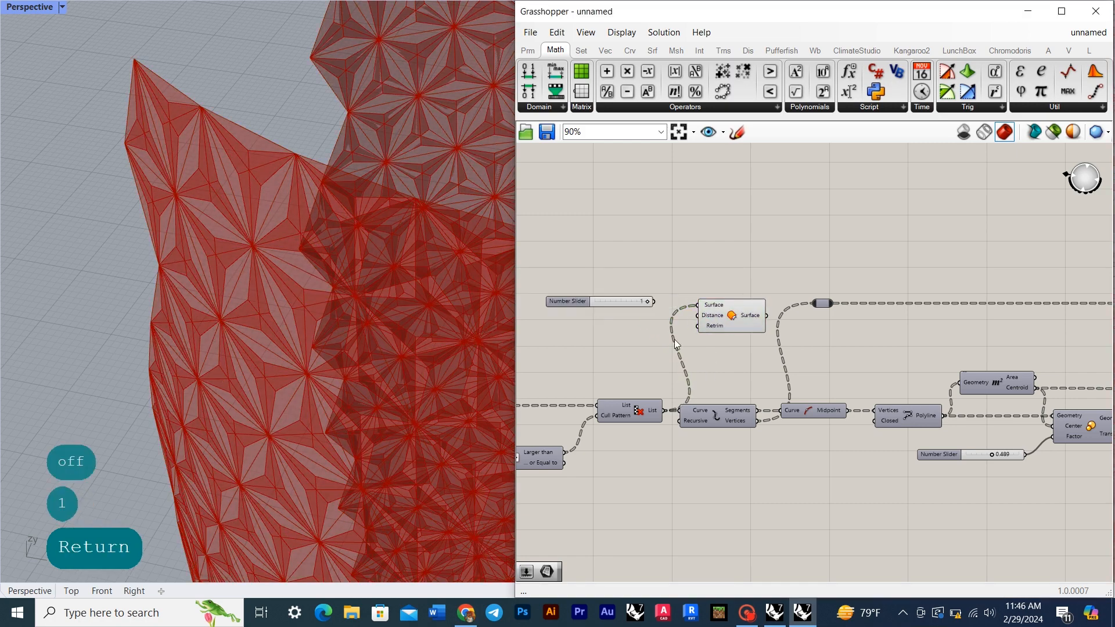
drag(695, 317, 698, 315)
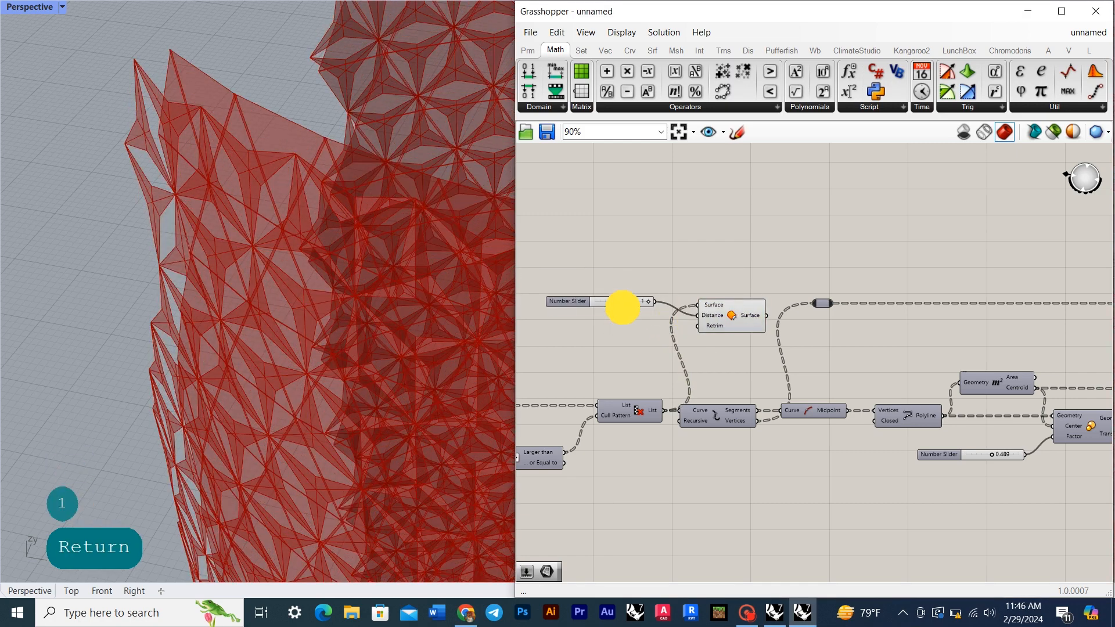
Step: Apply the expression -x to the Offset Surface's Distance input
scroll(695, 314, up, 4)
click(714, 318)
right_click(716, 320)
mouse_move(758, 452)
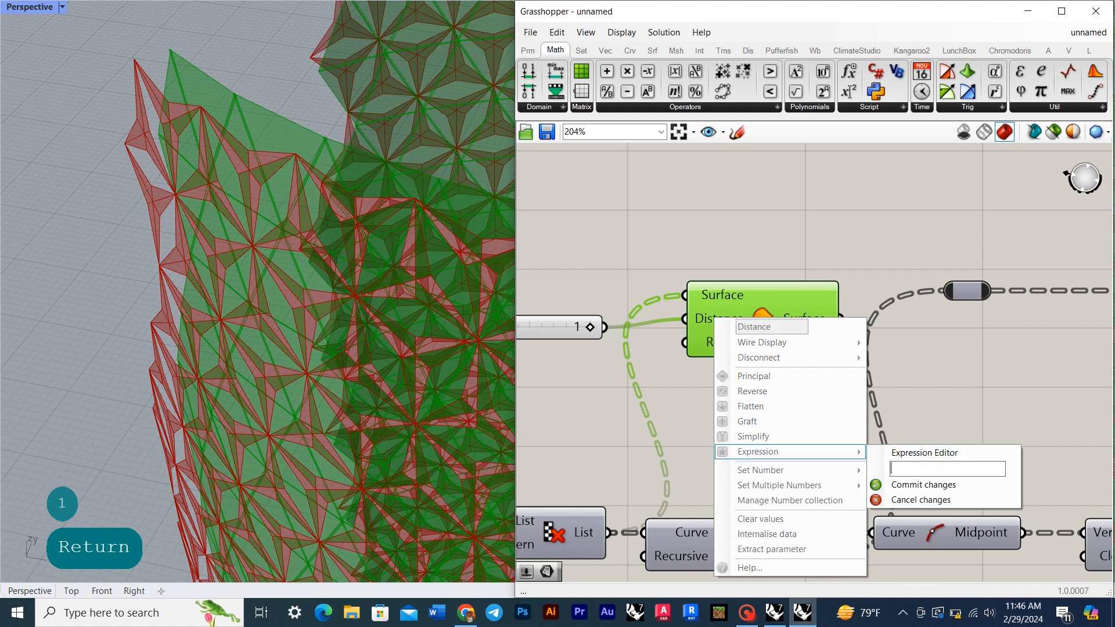
click(923, 484)
click(733, 387)
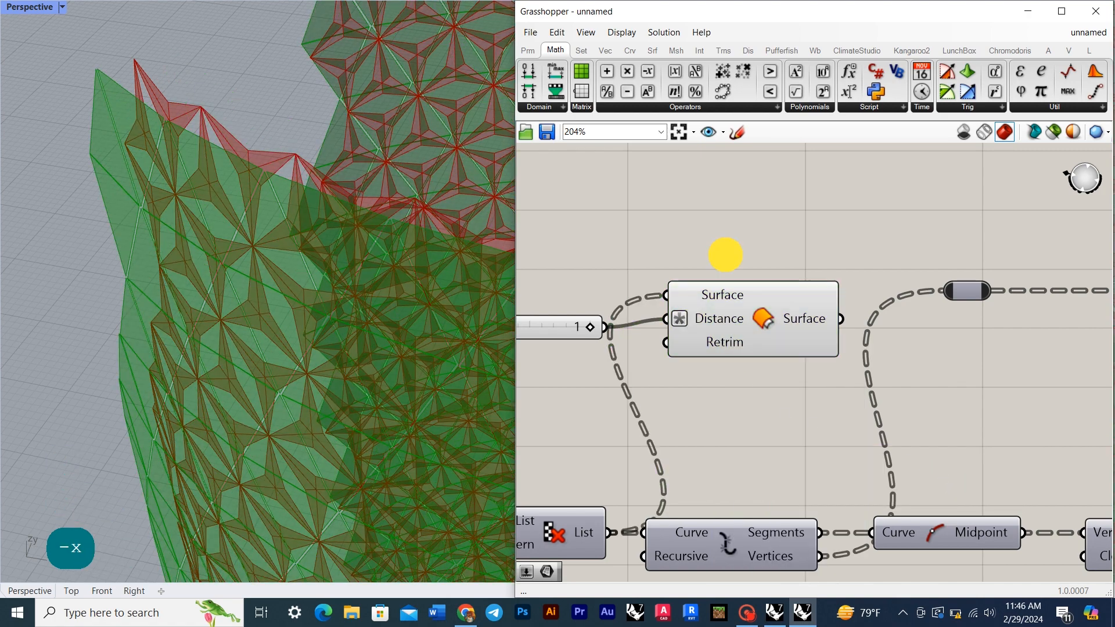
Step: Duplicate the curve Explode, Midpoint, Polyline and Area components above the originals and connect the offset Surface to the copied Explode's Curve input
scroll(725, 386, down, 4)
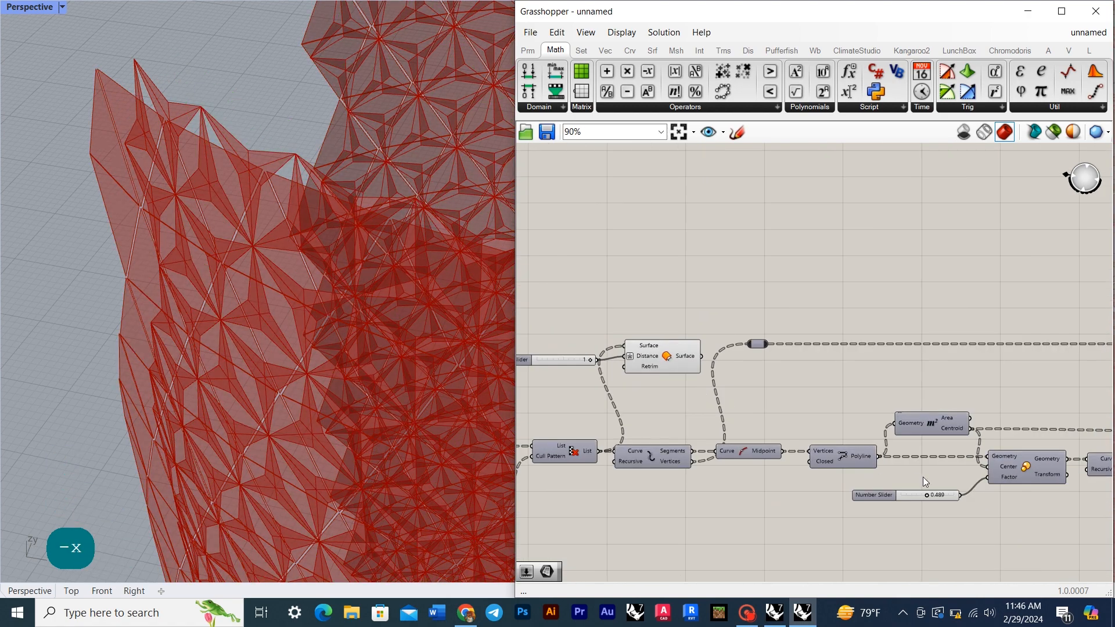
drag(957, 472, 662, 410)
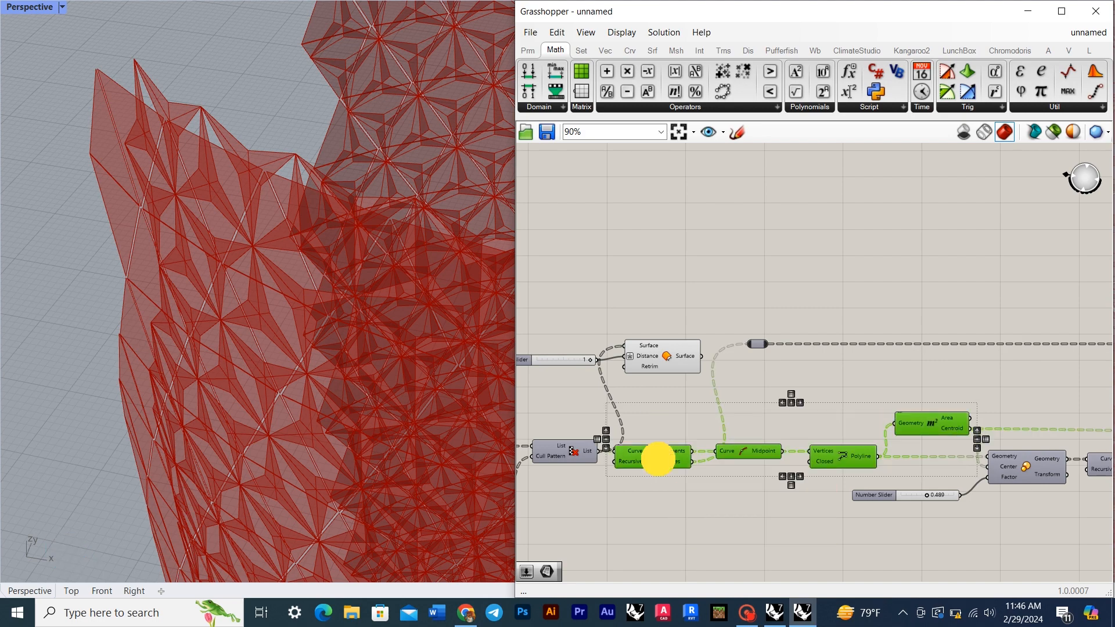
alt+drag(654, 455, 728, 287)
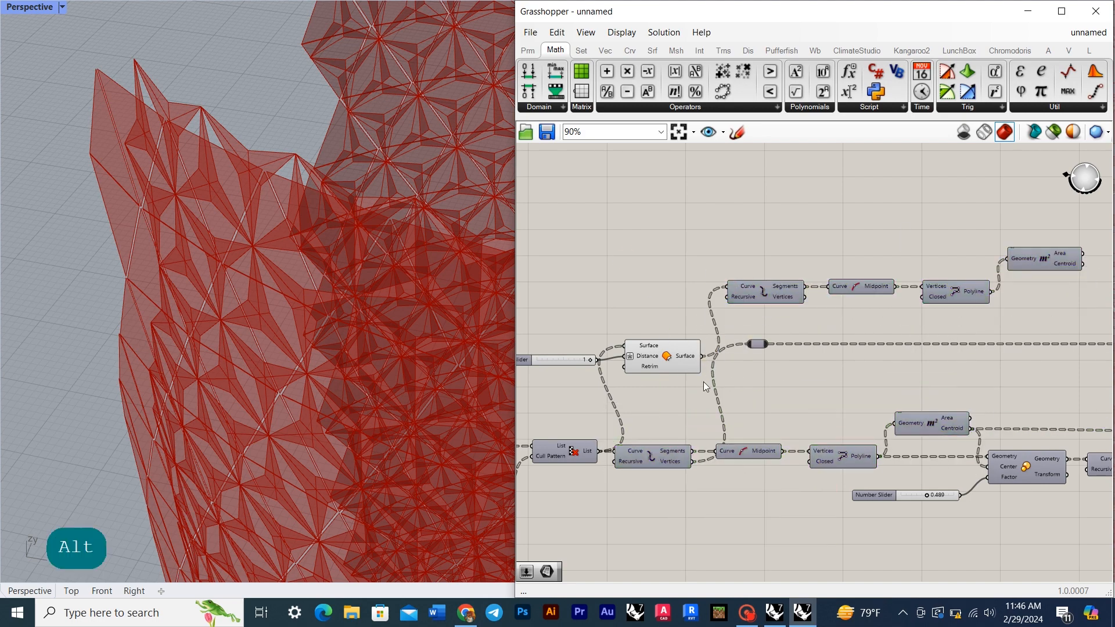
Step: Move the distance slider and Offset Surface up in line with the duplicated components
scroll(704, 380, down, 1)
right_drag(858, 357, 865, 361)
drag(674, 384, 601, 340)
drag(671, 342, 672, 308)
Step: Line up the duplicated Area component and connect its Centroid to the relay feeding the lines, replacing the original centroid connection
click(908, 347)
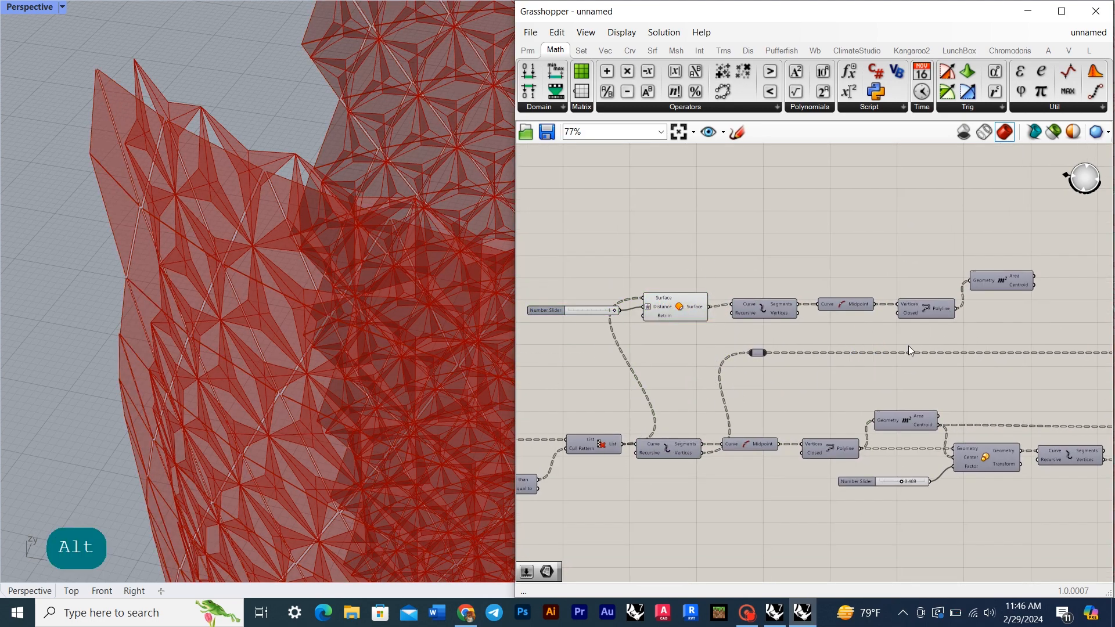
right_drag(1025, 307, 828, 294)
scroll(828, 294, up, 2)
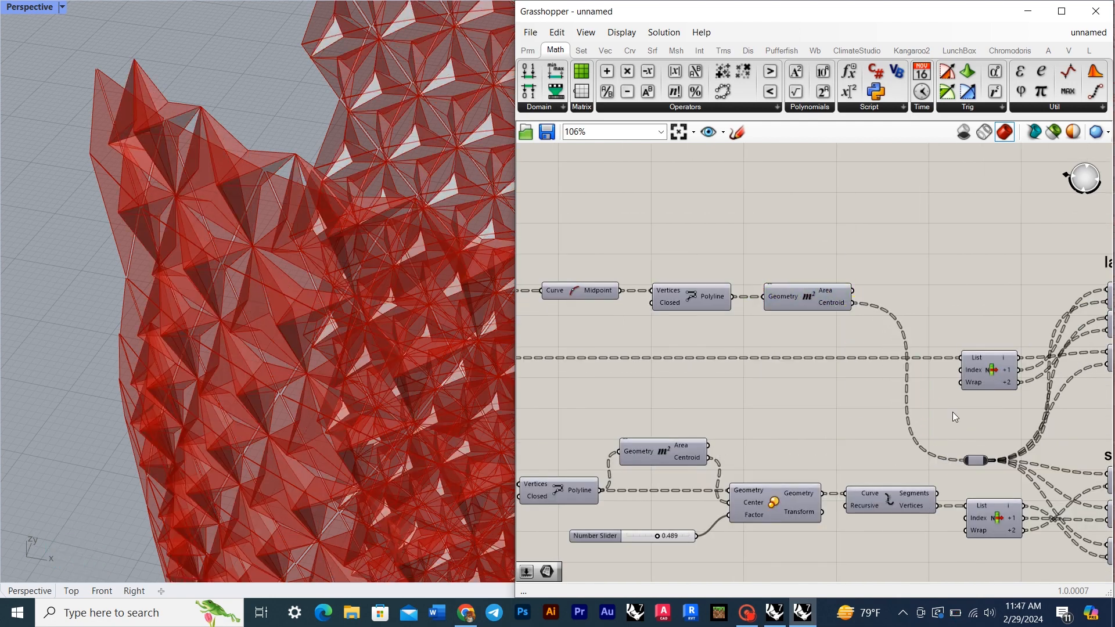
Step: Turn off the preview of the Offset Surface component
scroll(870, 405, down, 2)
right_drag(870, 405, 995, 405)
right_click(614, 330)
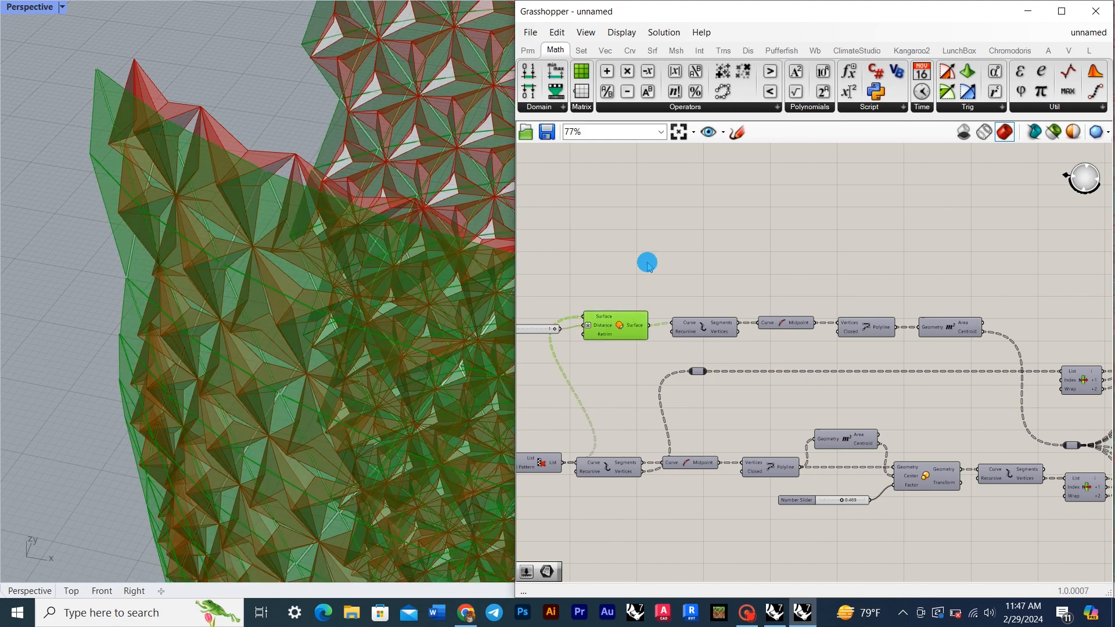
click(704, 281)
click(729, 244)
Step: Examine the folded facade panels up close and across the whole tower
scroll(292, 274, down, 6)
right_drag(292, 278, 276, 233)
scroll(169, 317, down, 4)
scroll(164, 354, up, 6)
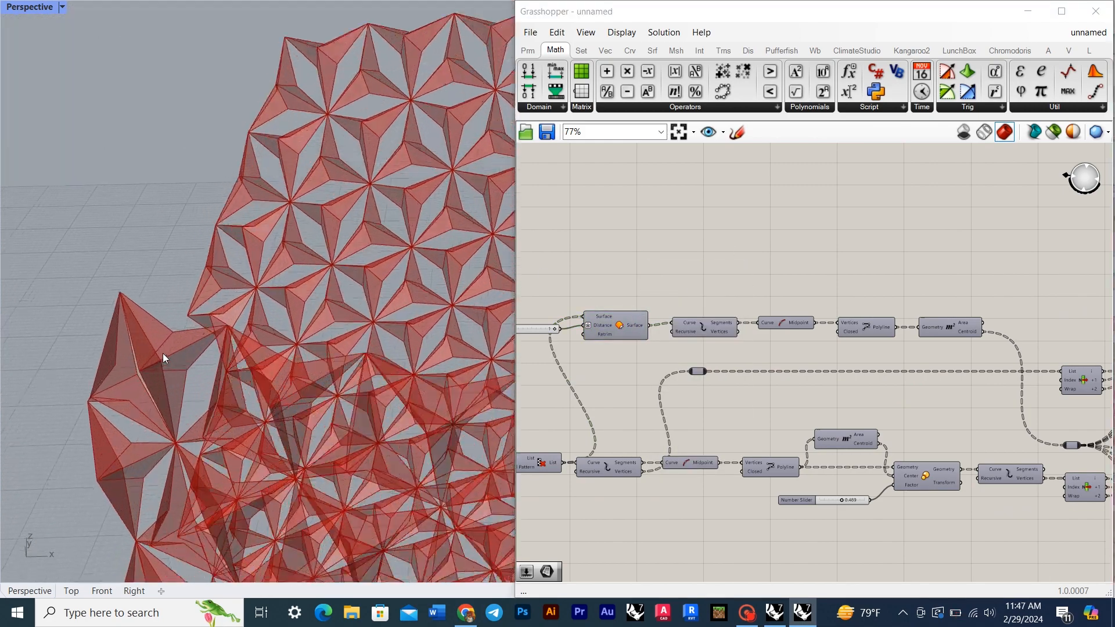
right_drag(164, 356, 312, 216)
scroll(312, 216, down, 3)
scroll(311, 215, down, 12)
Step: Add a Custom Preview component beside the Merge and connect the merged Result to its Geometry input
right_drag(1092, 509, 577, 460)
right_drag(1036, 397, 866, 366)
double_click(866, 366)
text(custom)
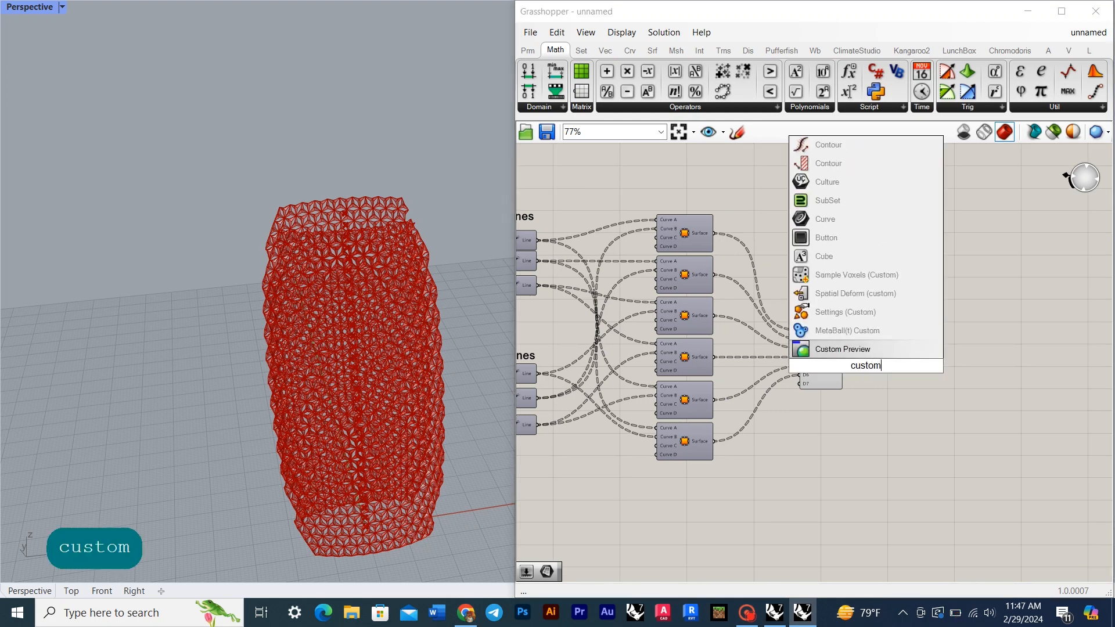
click(865, 330)
scroll(865, 360, up, 3)
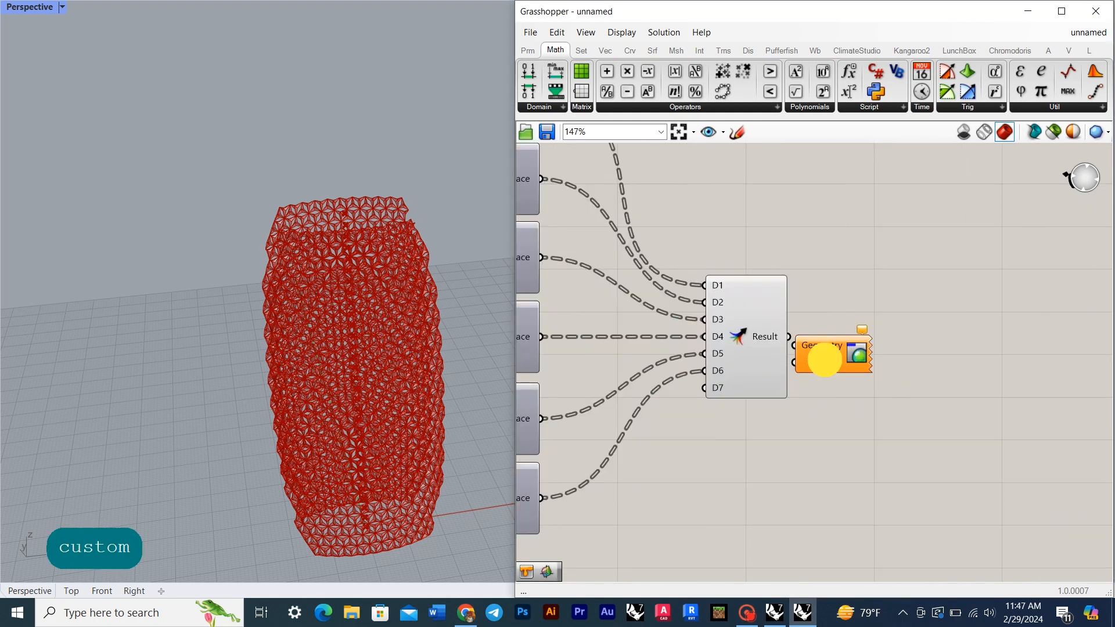
drag(790, 337, 917, 341)
Step: Add a Colour Swatch and connect it to the Custom Preview's Material input, placing the preview component beside it
double_click(862, 402)
text(colour)
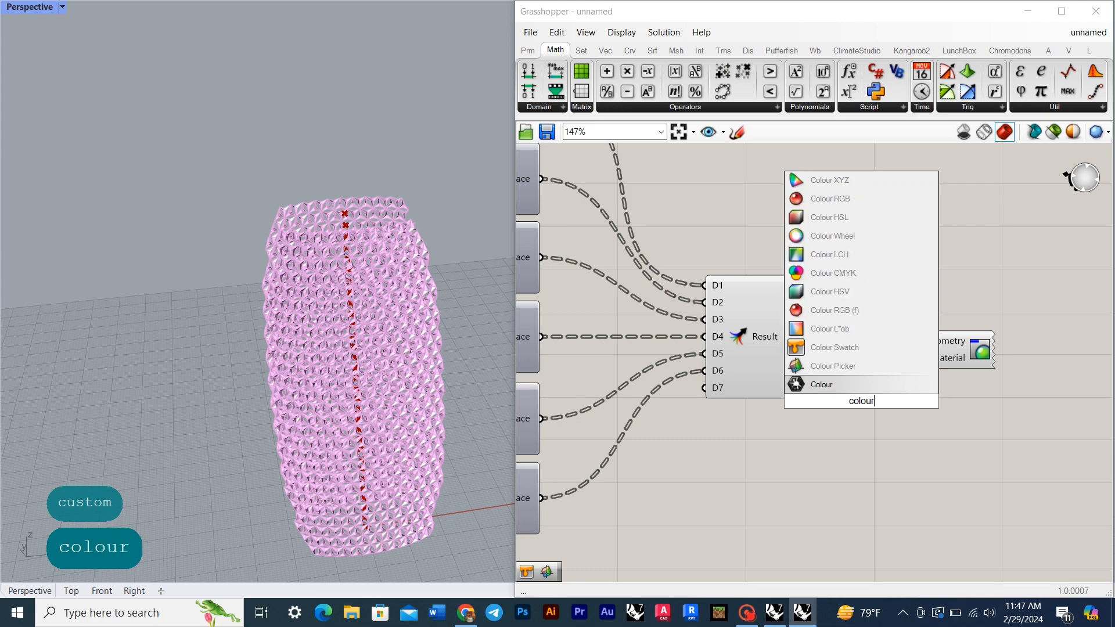
click(835, 347)
drag(917, 366, 919, 357)
drag(949, 359, 976, 355)
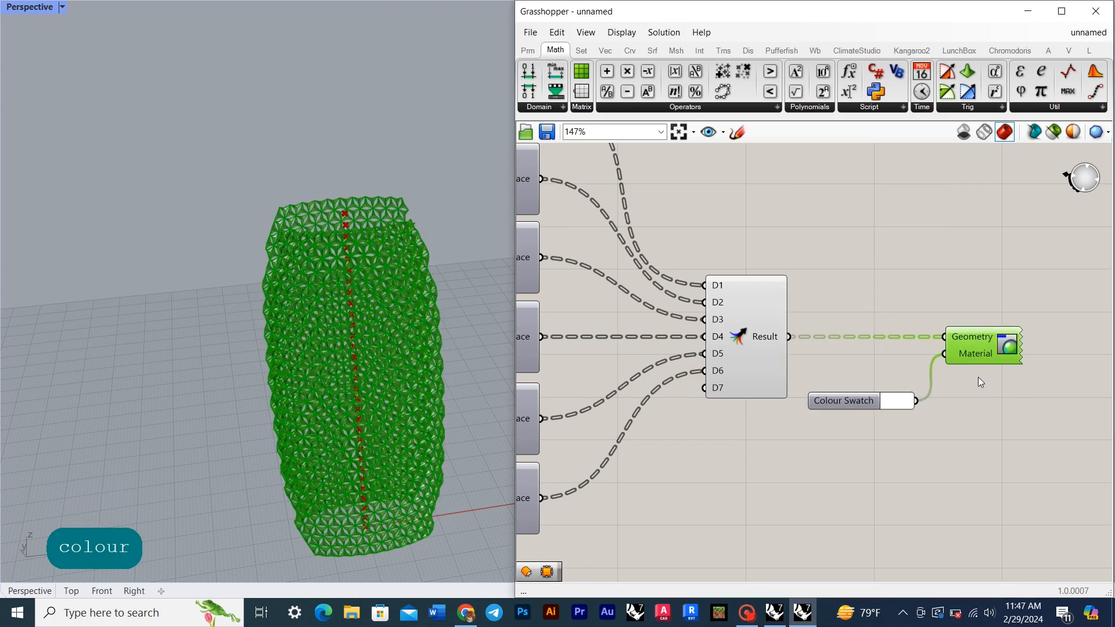
Step: Set the Colour Swatch to a pale cream with red 255 and green 239
click(978, 378)
click(900, 406)
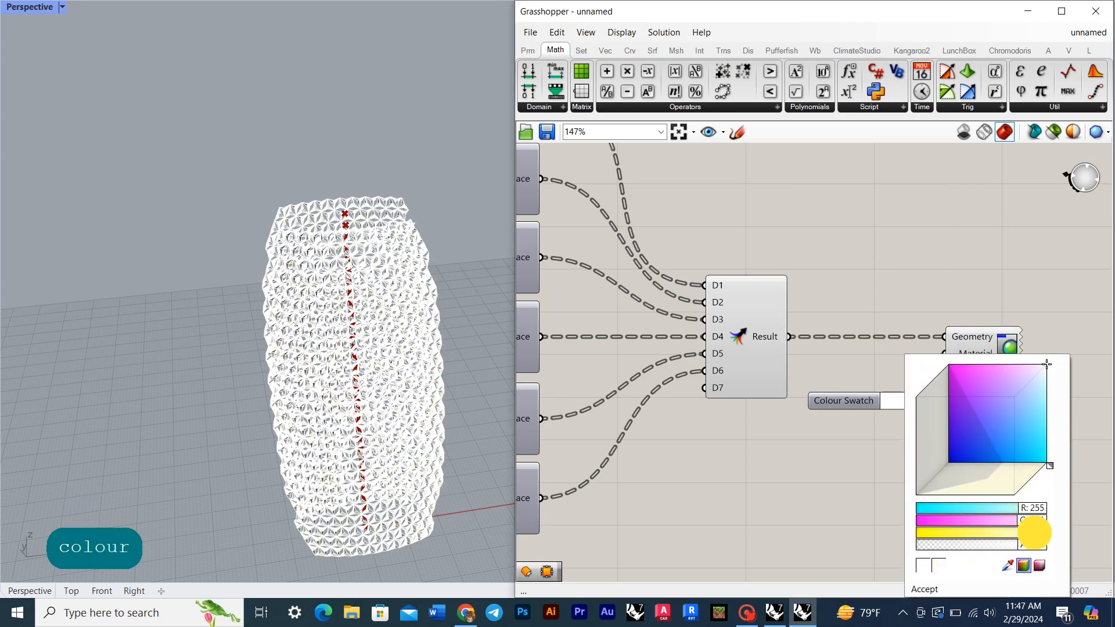
drag(1022, 548, 1018, 549)
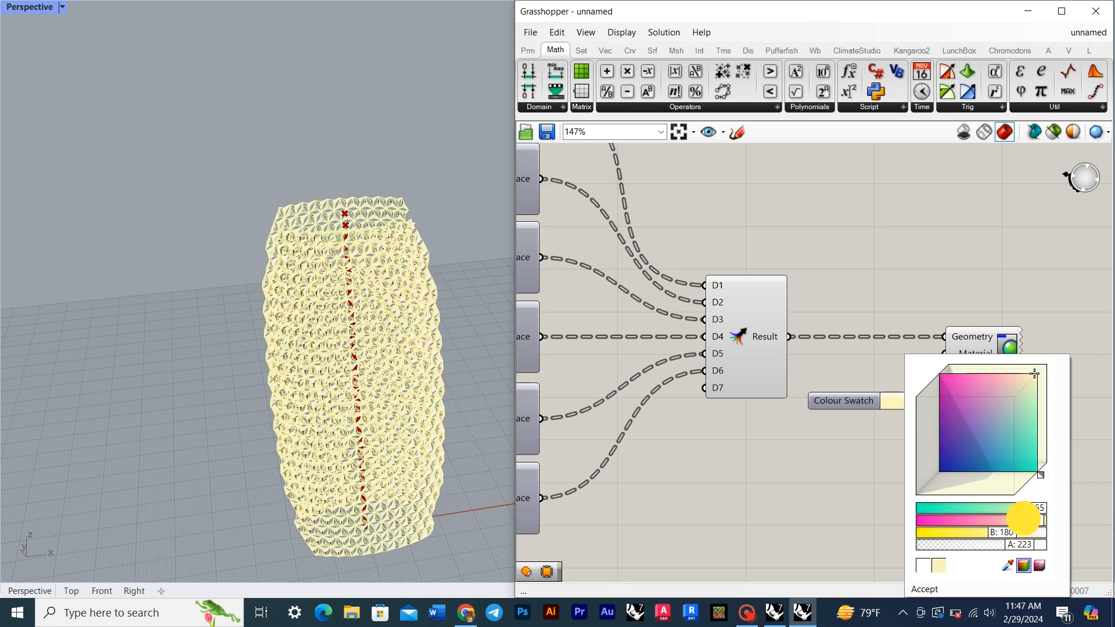
drag(1025, 518, 1031, 518)
click(754, 509)
Step: Turn off the preview of the Merge component and inspect the coloured facade panels up close
right_click(781, 365)
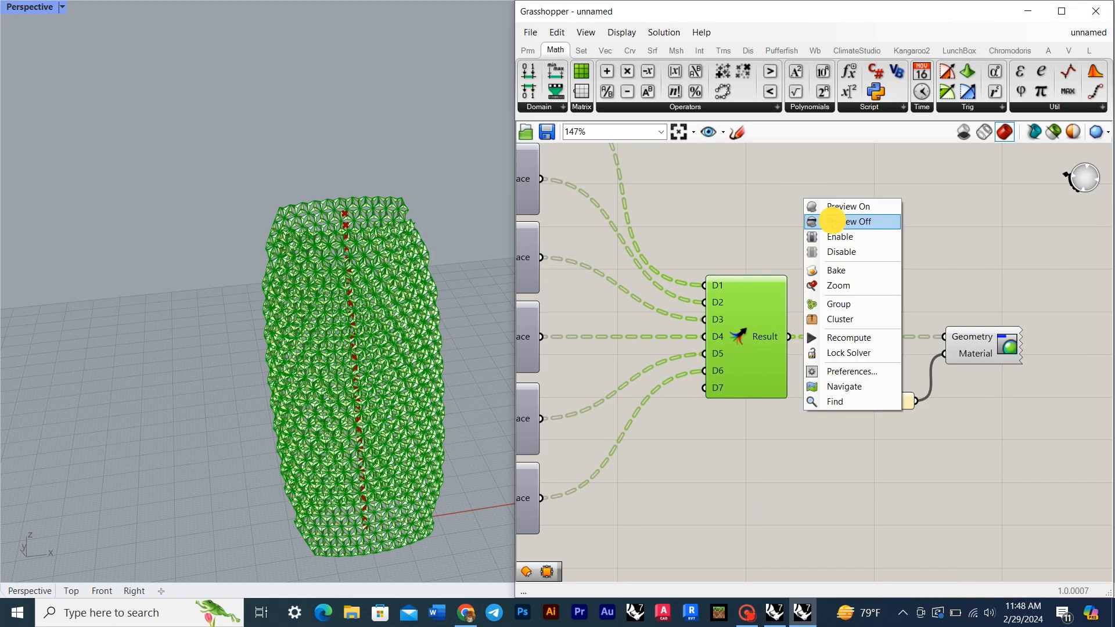
click(832, 223)
click(1001, 360)
middle_click(1001, 360)
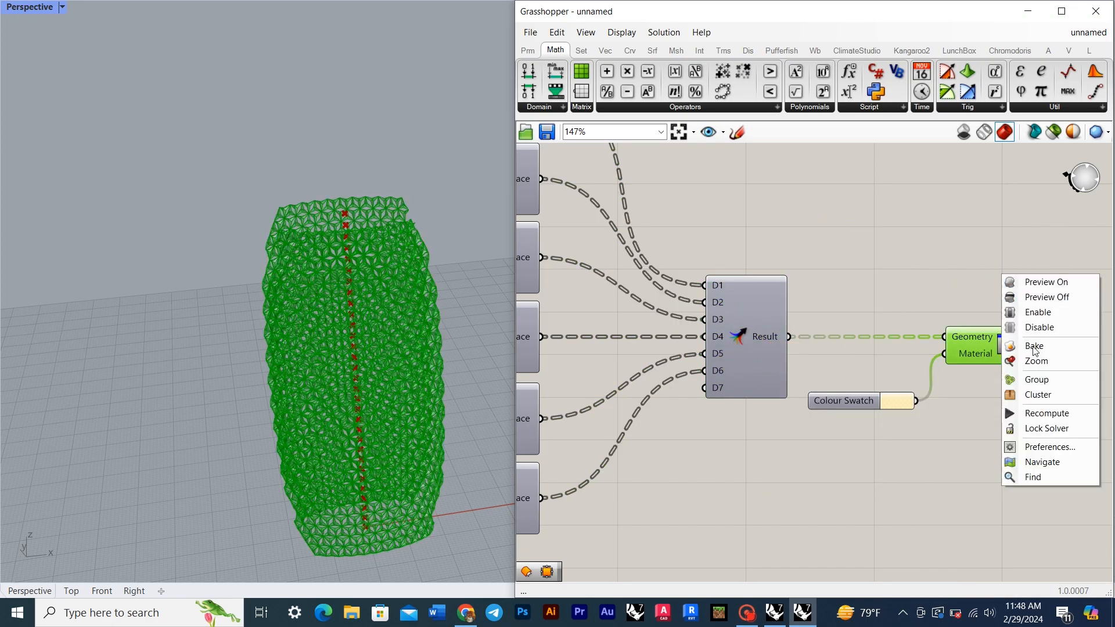
click(1033, 360)
click(820, 227)
right_drag(265, 162, 239, 144)
scroll(239, 145, down, 10)
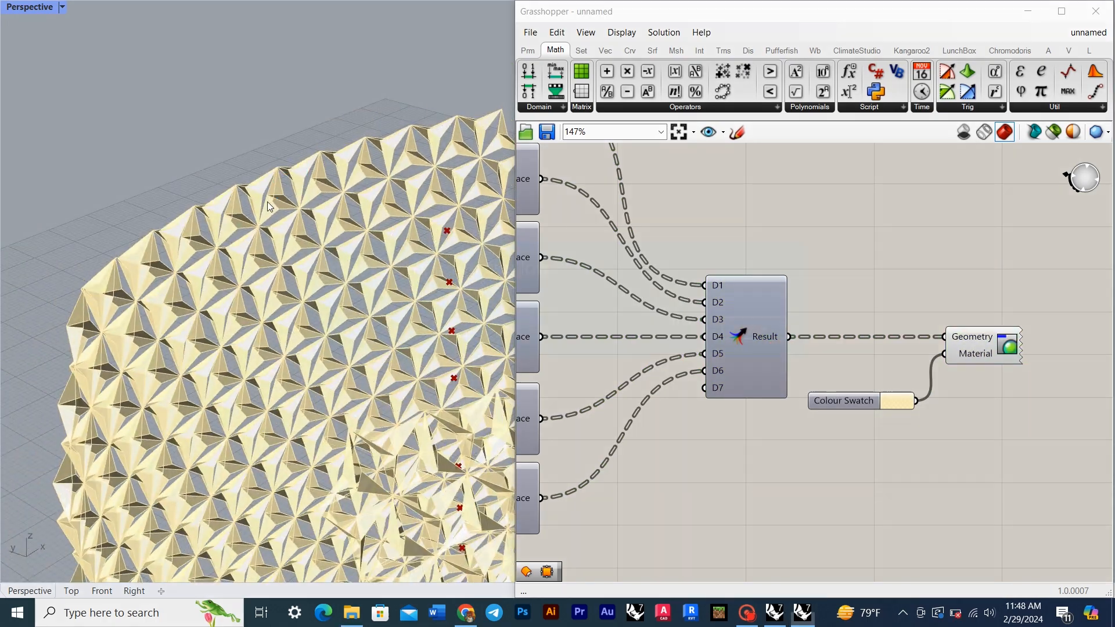
Step: Turn the Merge component's preview back on and look over the facade panels
click(754, 328)
mouse_move(763, 339)
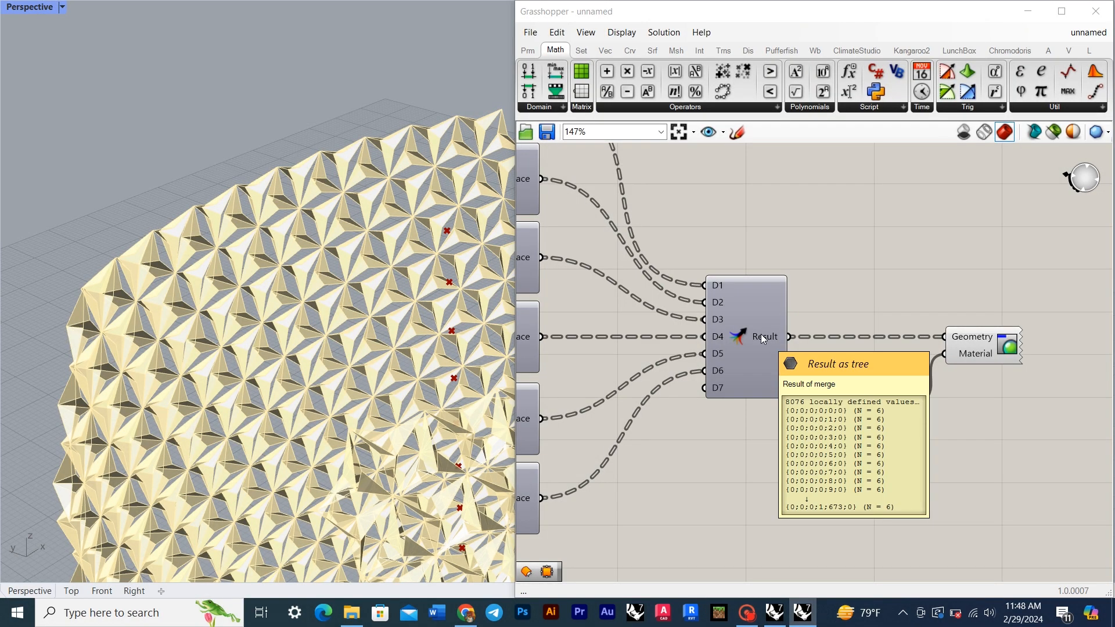
click(762, 339)
right_click(769, 222)
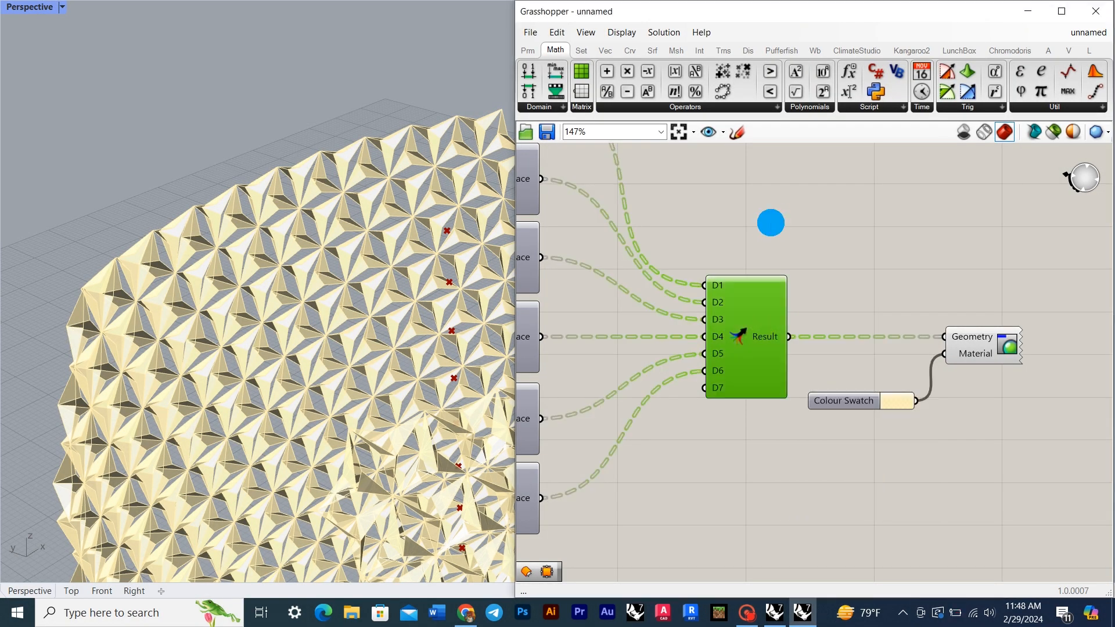
click(805, 229)
click(804, 237)
scroll(243, 215, down, 10)
scroll(393, 177, up, 15)
right_drag(290, 221, 279, 175)
scroll(384, 191, down, 10)
scroll(351, 195, down, 4)
scroll(908, 408, up, 1)
Step: Adjust the cream Colour Swatch's transparency and check the facade from another angle
click(903, 402)
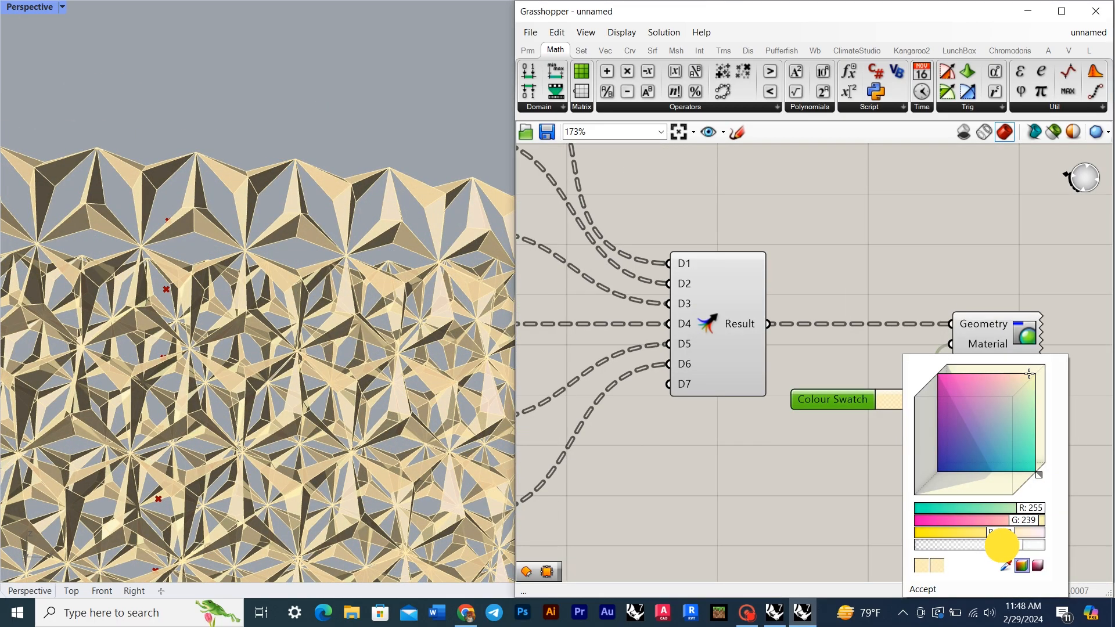
click(839, 470)
scroll(423, 331, down, 8)
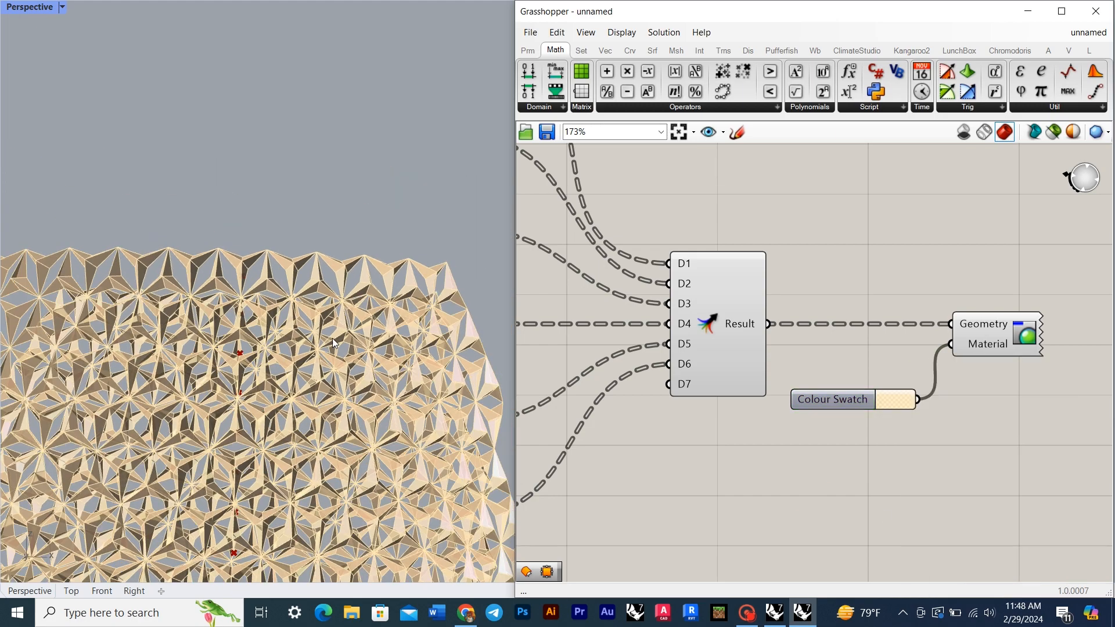
mouse_move(424, 342)
right_down()
mouse_move(437, 374)
mouse_move(395, 304)
mouse_move(439, 322)
mouse_move(429, 323)
right_up()
scroll(395, 304, down, 4)
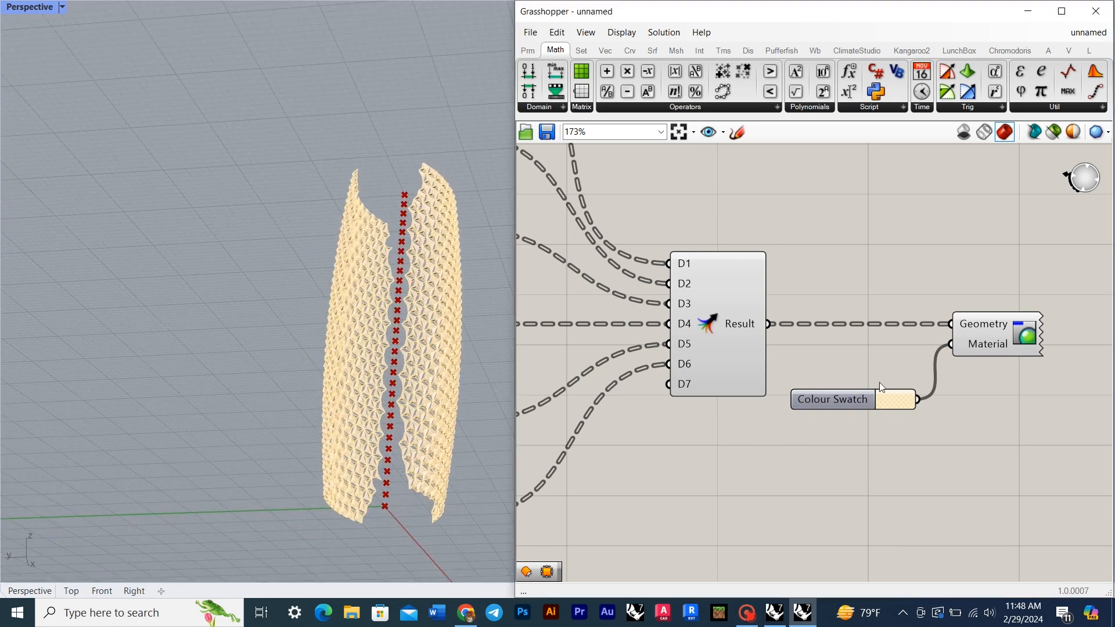
Step: Group the slider, Offset Surface, segments, Midpoint, Polyline and Area components and give the group a rectangle outline
scroll(996, 395, down, 6)
scroll(648, 375, up, 3)
right_drag(648, 372, 964, 401)
right_drag(628, 349, 841, 375)
scroll(906, 316, down, 1)
right_drag(907, 315, 962, 384)
drag(1015, 389, 595, 246)
middle_click(595, 246)
click(645, 351)
right_click(814, 370)
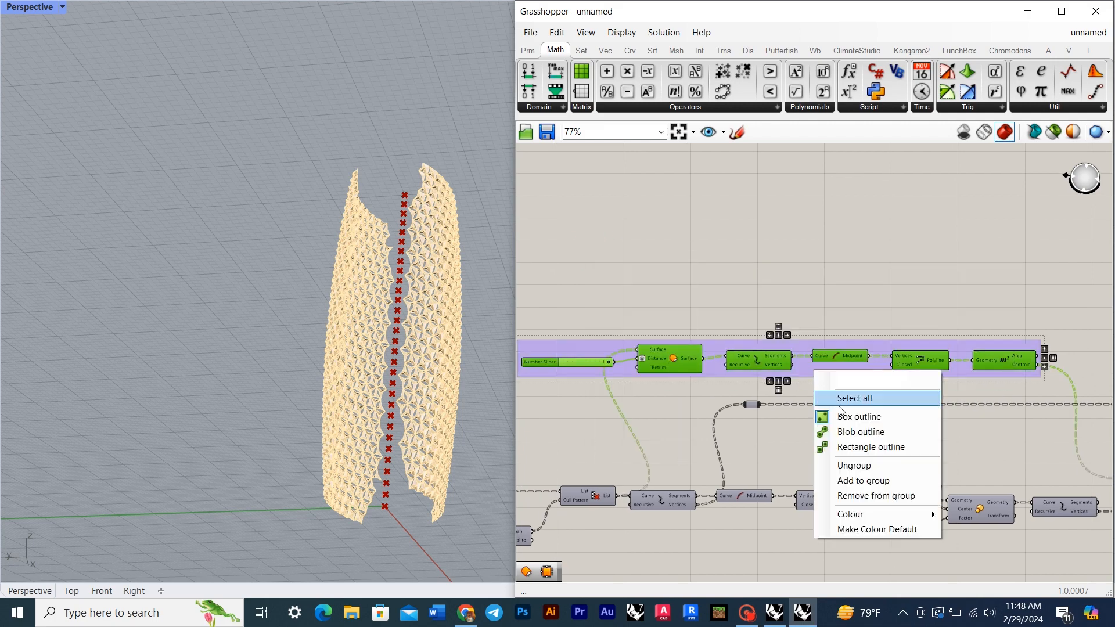
click(847, 449)
click(857, 260)
Step: Turn on the preview of the Extrusion component that forms the tower's floor slabs
right_drag(656, 447, 891, 355)
right_drag(625, 419, 914, 396)
scroll(914, 396, up, 1)
scroll(915, 397, down, 5)
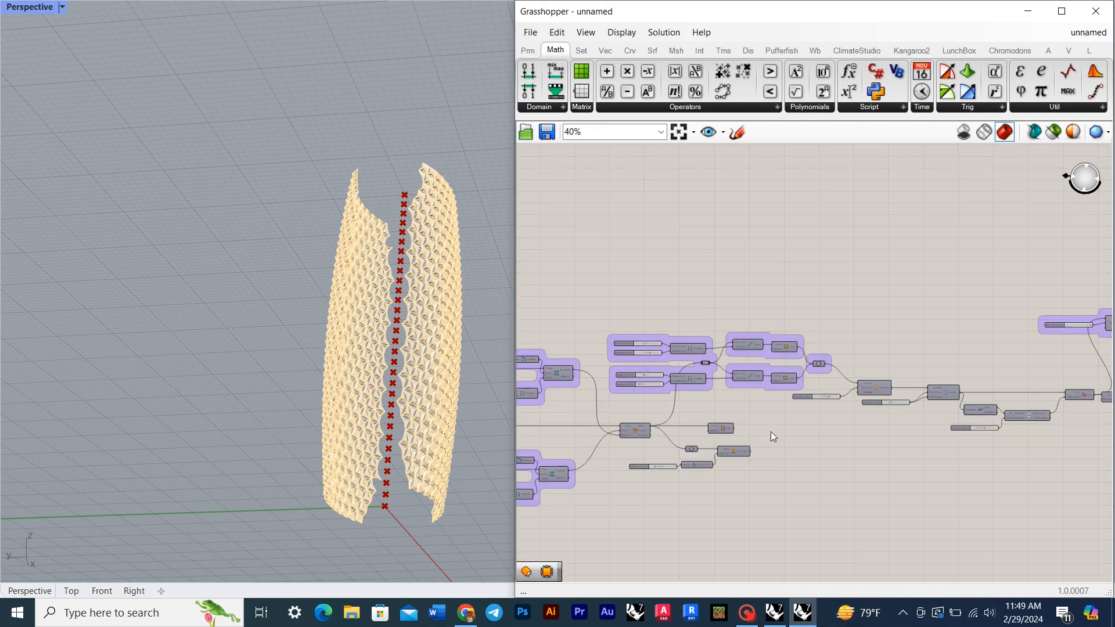
scroll(761, 429, up, 8)
click(824, 502)
middle_click(914, 360)
click(925, 368)
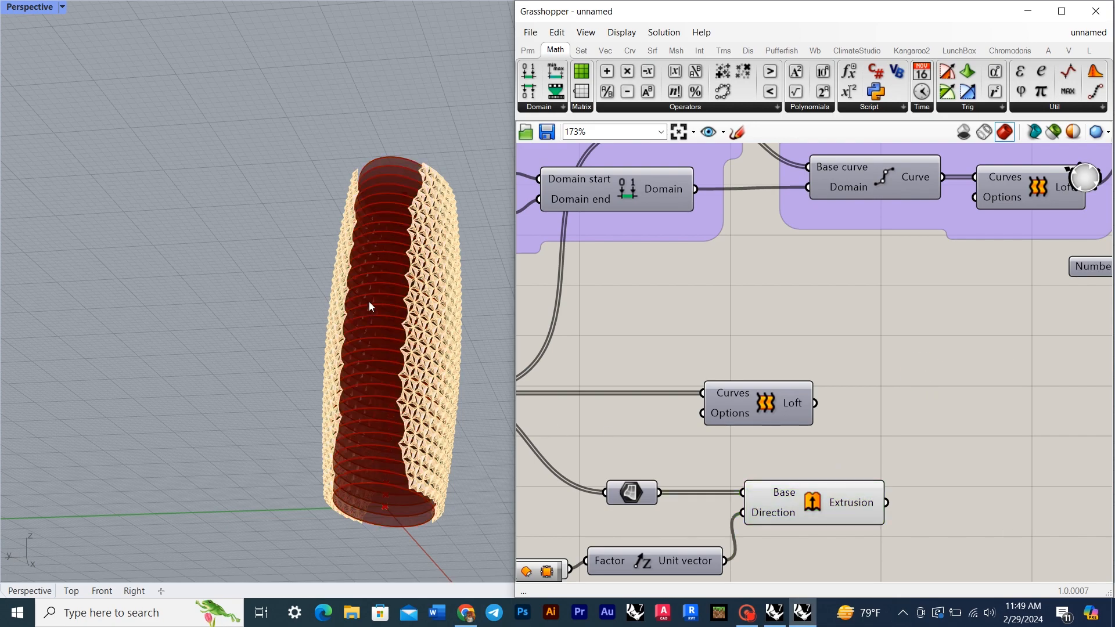
Step: Turn on the preview of the Loft component that forms the tower's inner surface
scroll(368, 301, up, 3)
click(741, 389)
right_click(777, 313)
click(784, 315)
Step: Examine the whole tower and compare it with the Al Bahr Towers reference photo in Chrome, returning to Grasshopper
scroll(299, 244, down, 7)
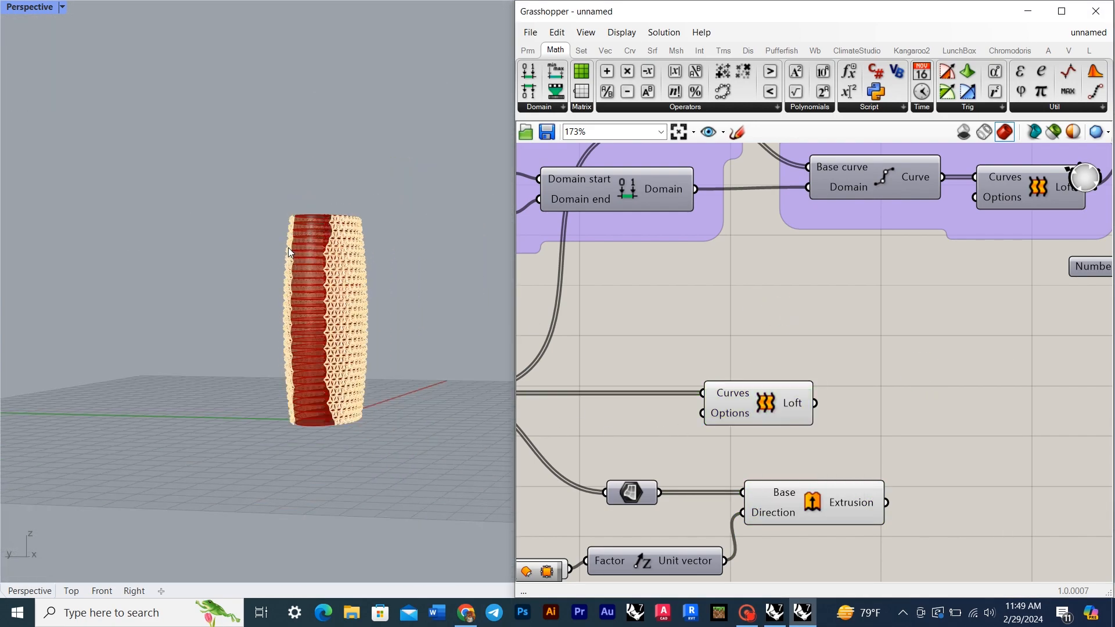
scroll(340, 241, up, 6)
right_drag(337, 244, 464, 279)
click(465, 614)
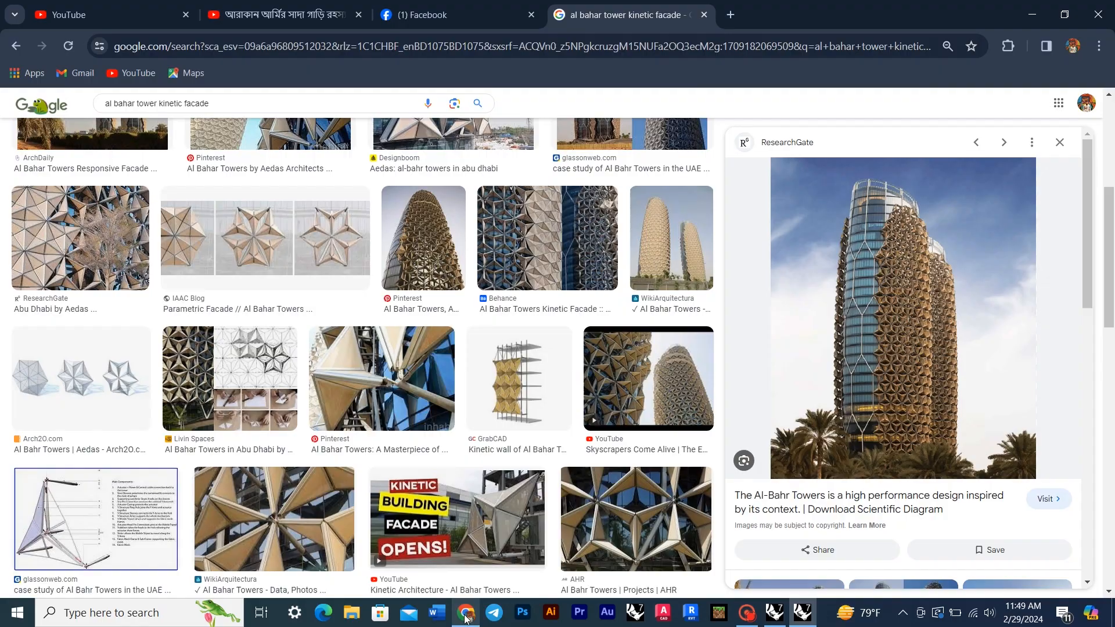
click(802, 613)
Step: Add an Offset Surface component beside the inner Loft and connect the Loft output to its Surface input
click(749, 395)
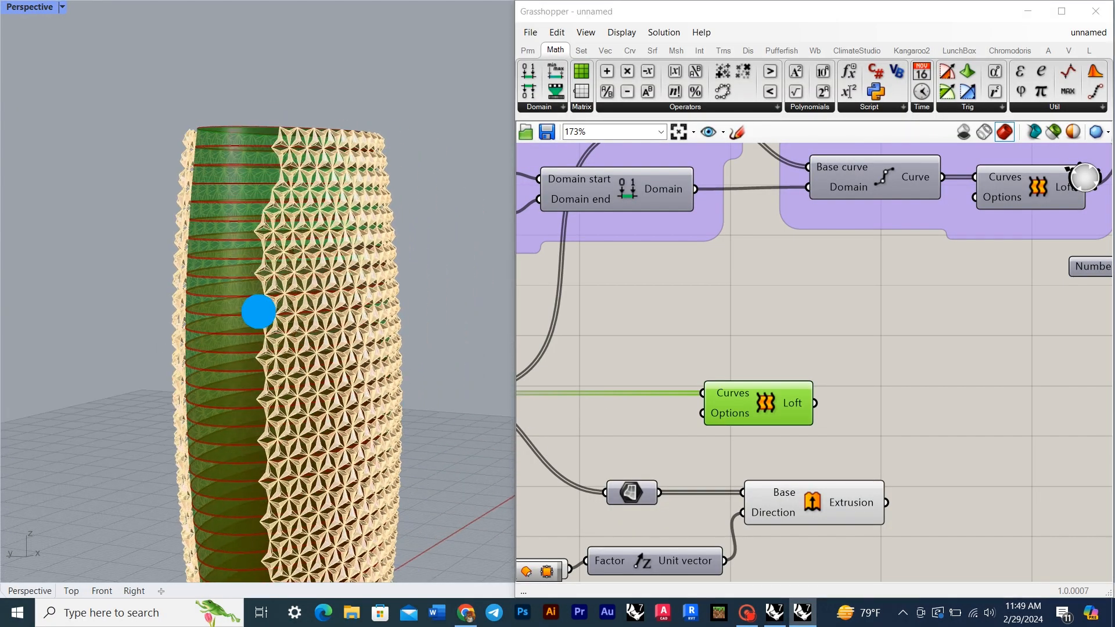
right_drag(829, 357, 677, 378)
scroll(677, 379, down, 2)
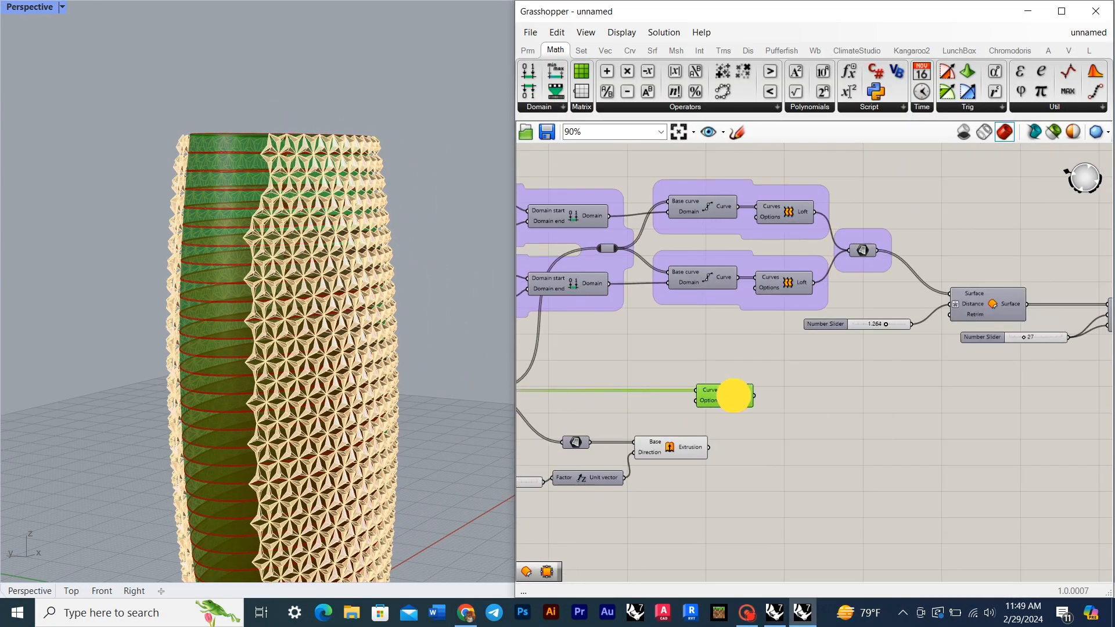
click(830, 434)
text(off)
double_click(831, 434)
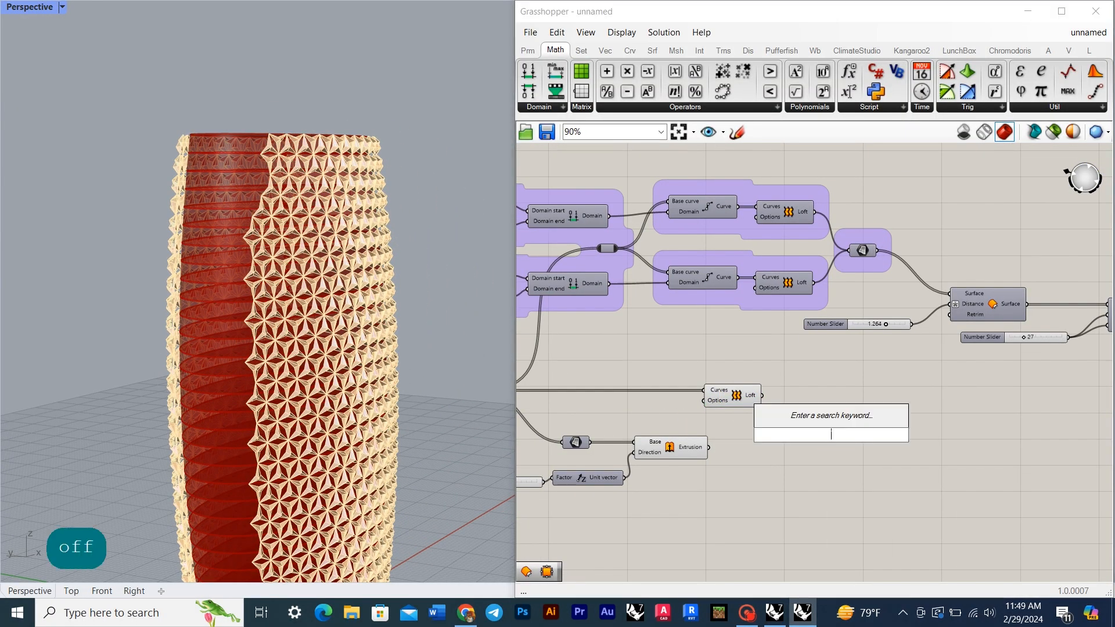
text(off)
click(804, 288)
scroll(807, 446, up, 2)
drag(742, 377, 791, 413)
drag(818, 430, 950, 412)
click(917, 338)
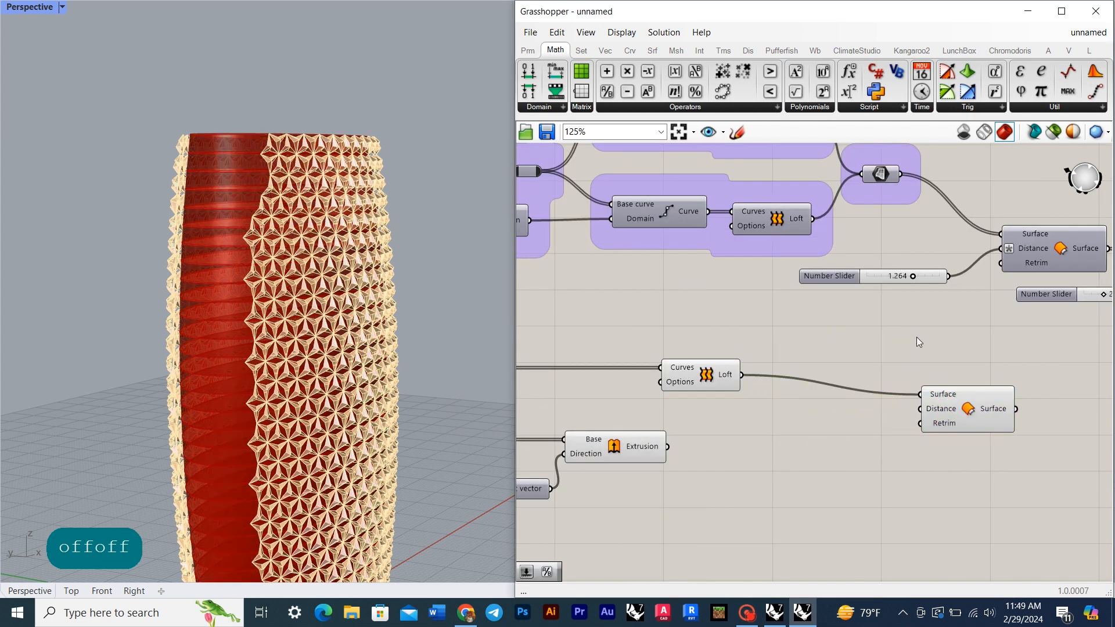
Step: Divide the 1.264 slider by a new slider of 2 with a Division component and feed its Result into the new Offset Surface's Distance
double_click(812, 438)
text(division)
key(Return)
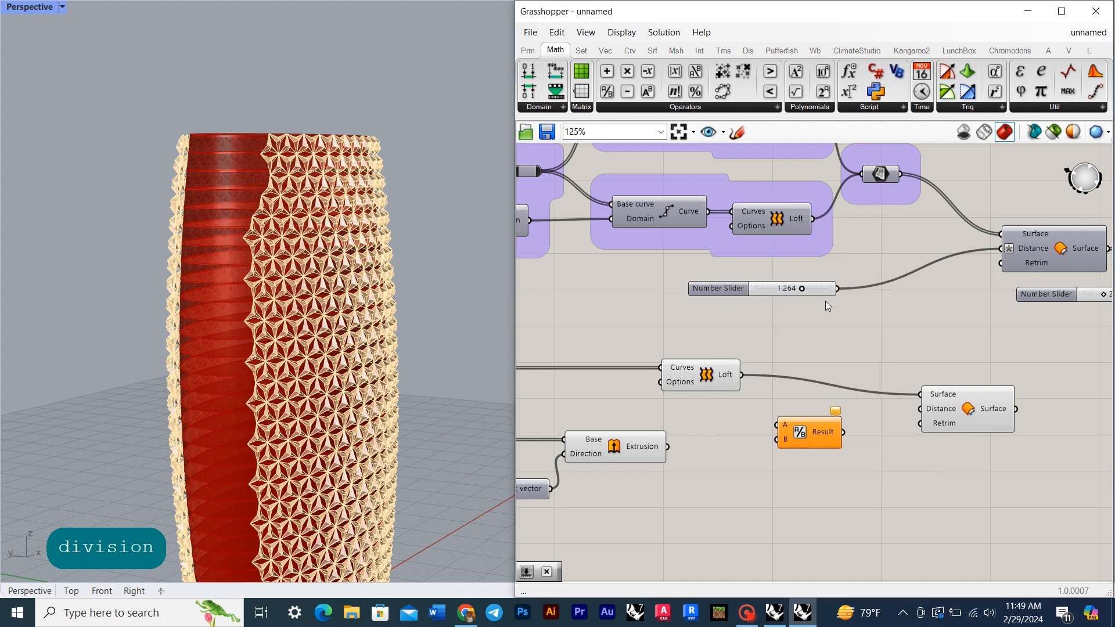
double_click(762, 347)
text(2)
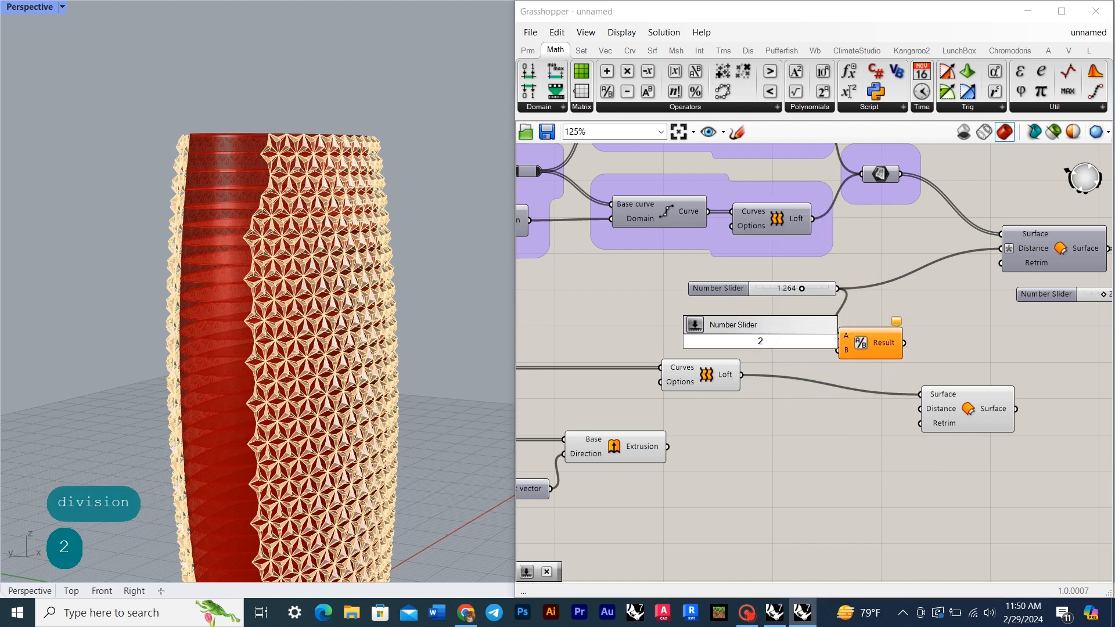
key(Return)
right_drag(923, 369, 855, 373)
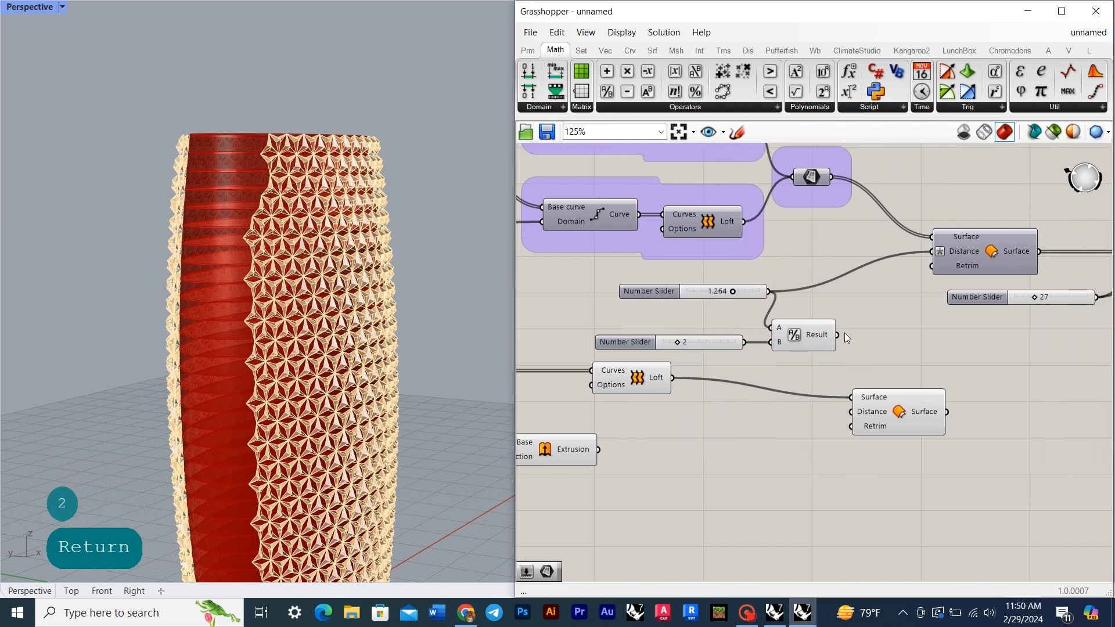
right_drag(267, 173, 256, 200)
scroll(232, 180, up, 10)
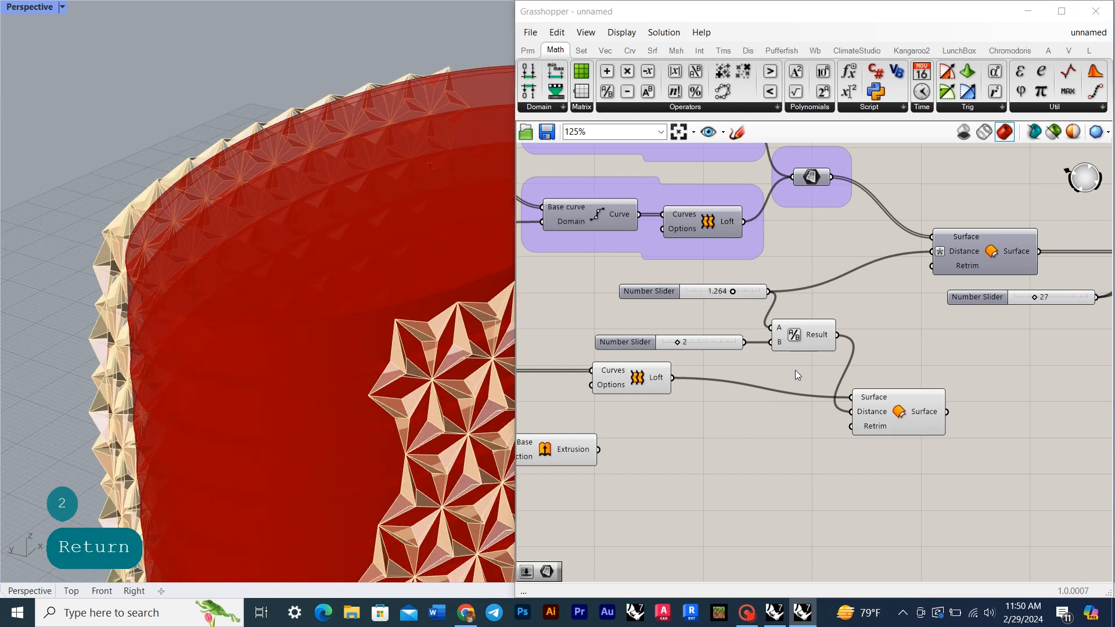
Step: Apply the expression -x to the Distance input of the new Offset Surface
click(895, 418)
right_click(877, 411)
mouse_move(902, 468)
click(832, 489)
click(870, 445)
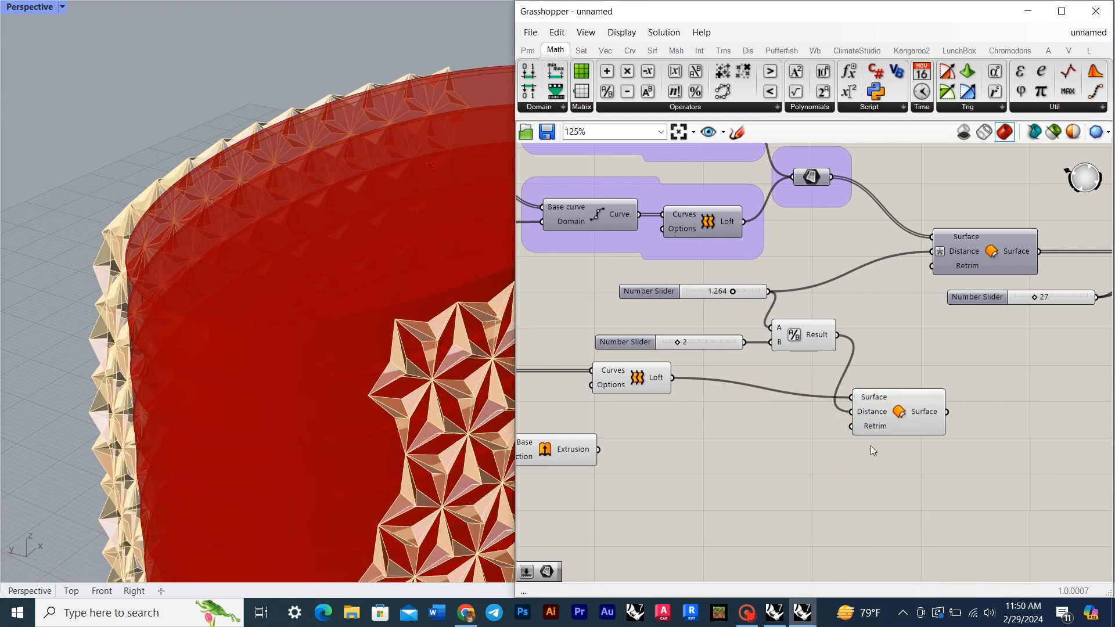
right_click(872, 412)
click(813, 489)
click(817, 504)
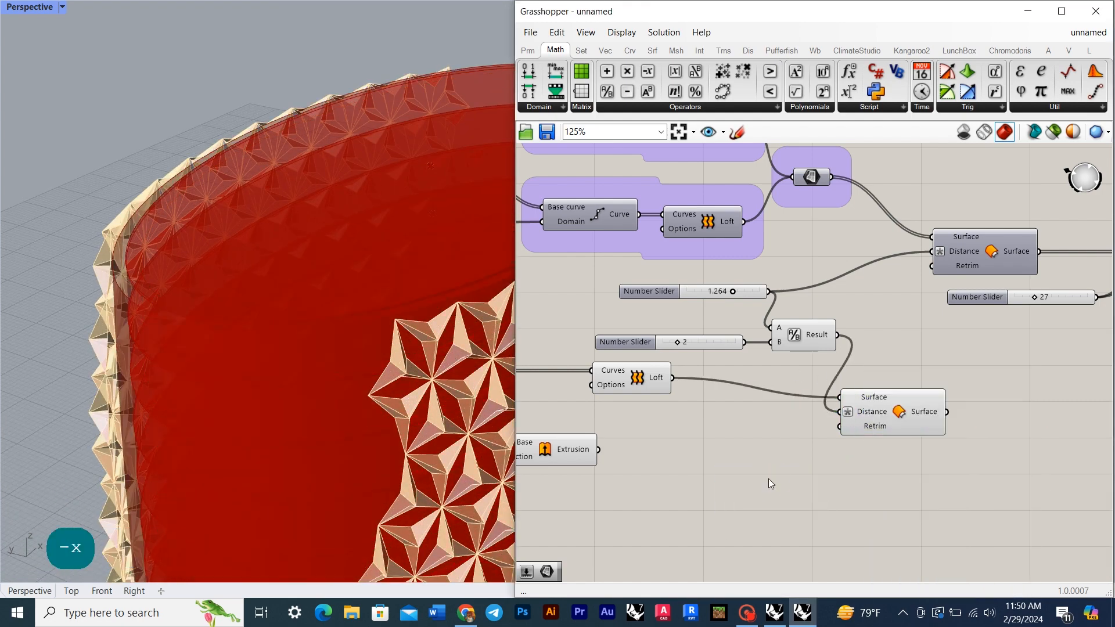
Step: Align the new Offset Surface component with the Loft and examine the offset inner surface on the tower
click(877, 422)
click(808, 472)
drag(879, 418, 881, 404)
click(876, 428)
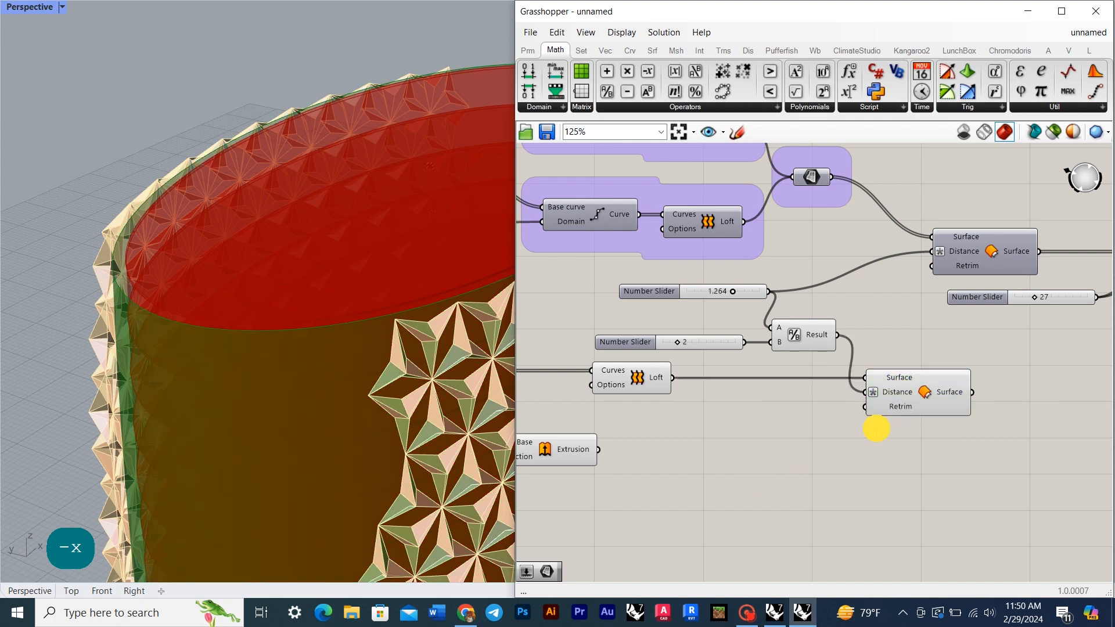
right_drag(876, 428, 725, 419)
click(778, 398)
scroll(291, 323, down, 5)
right_drag(291, 322, 322, 271)
scroll(323, 271, down, 5)
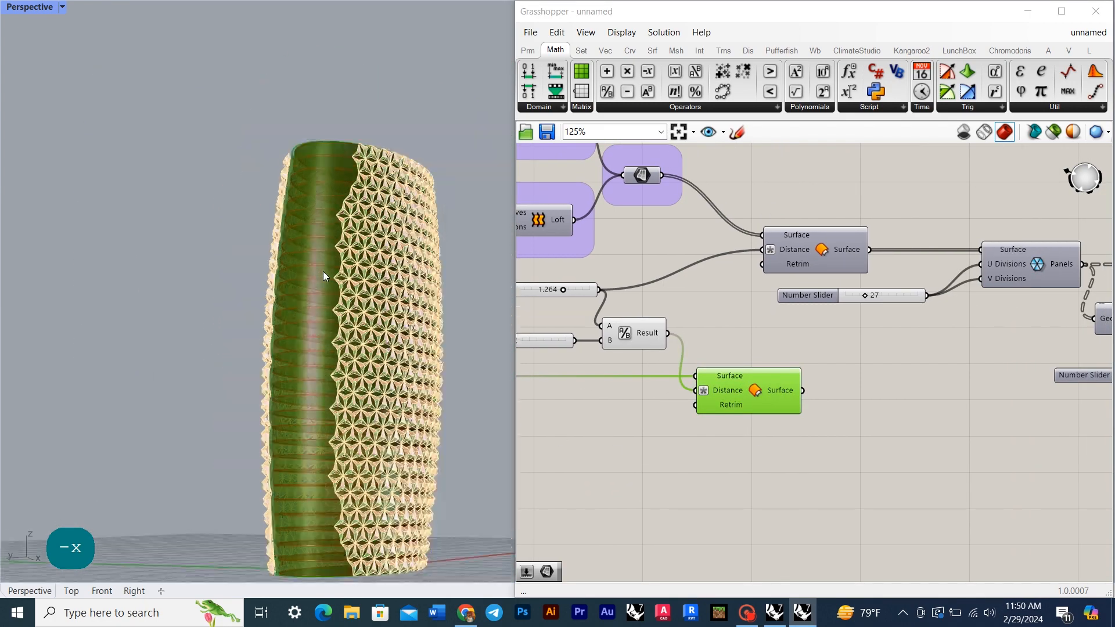
Step: Add the LunchBox Hexagon Cells component and connect the new Offset Surface to its Surface input
click(959, 50)
drag(911, 420, 906, 419)
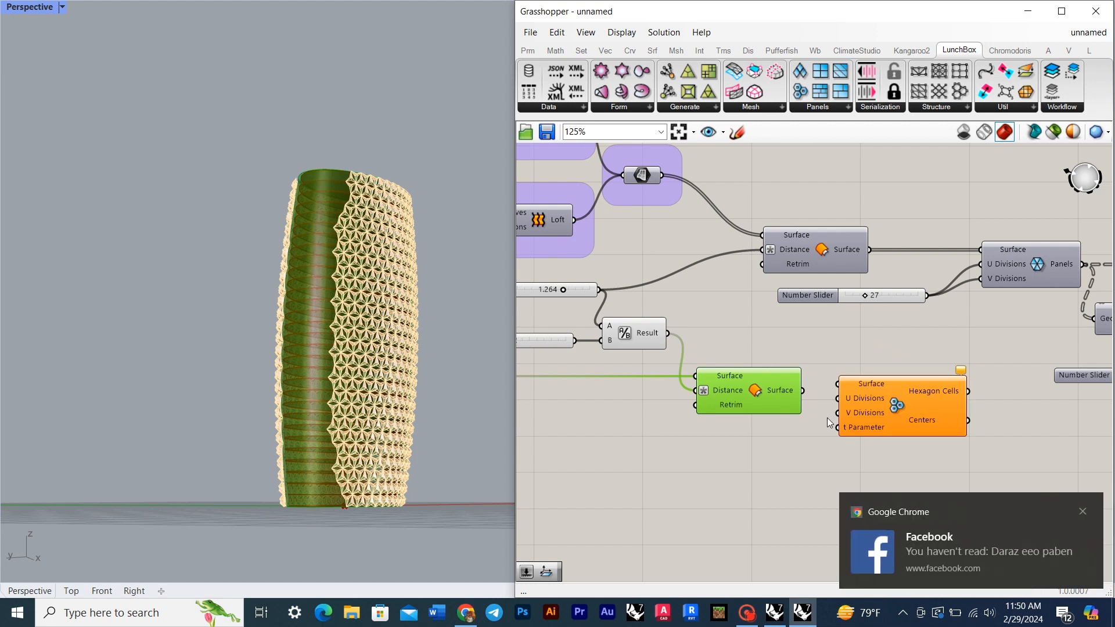
drag(823, 385, 896, 418)
Step: Add number sliders of 24 for U Divisions and 4 for V Divisions and connect them to the Hexagon Cells component
double_click(774, 464)
text(2)
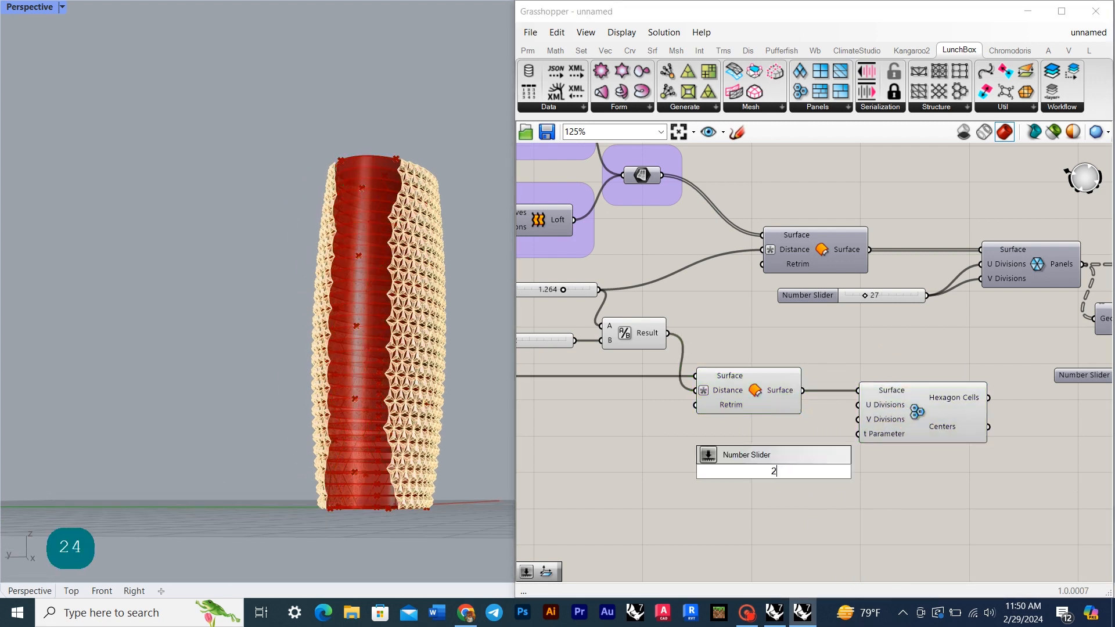
text(4)
key(Return)
alt+drag(831, 469, 849, 474)
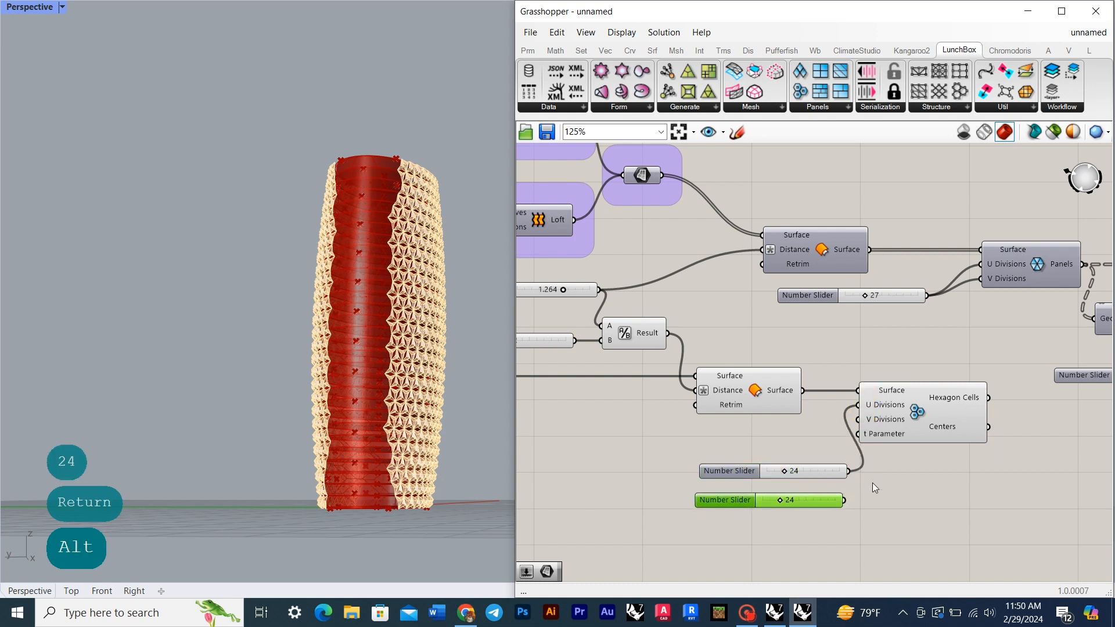
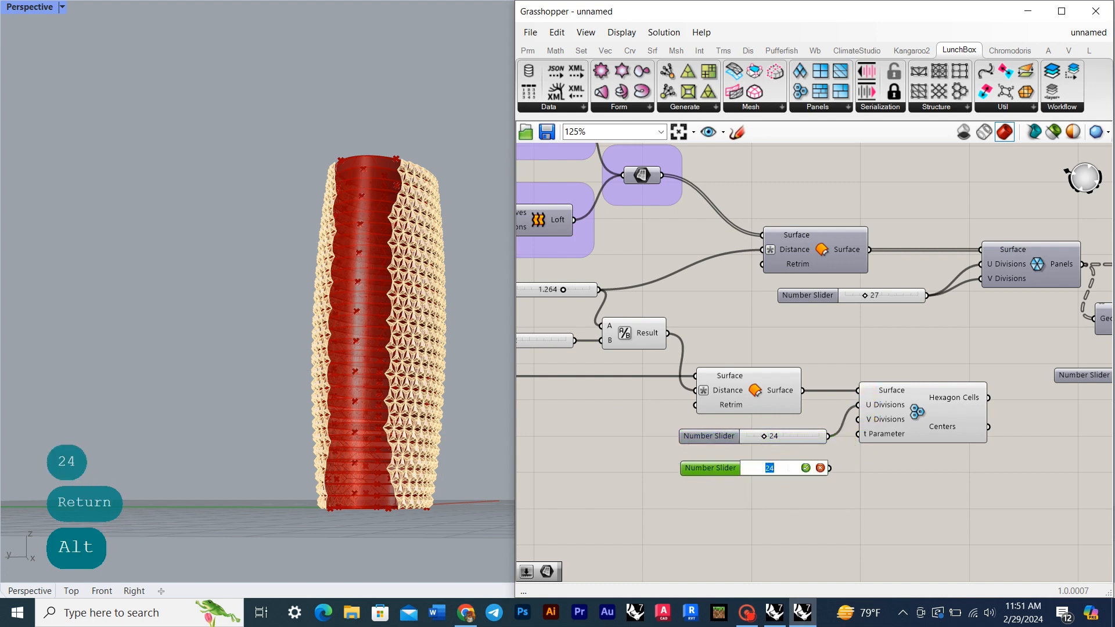
text(4)
key(Return)
click(912, 416)
right_drag(417, 342, 479, 450)
click(897, 436)
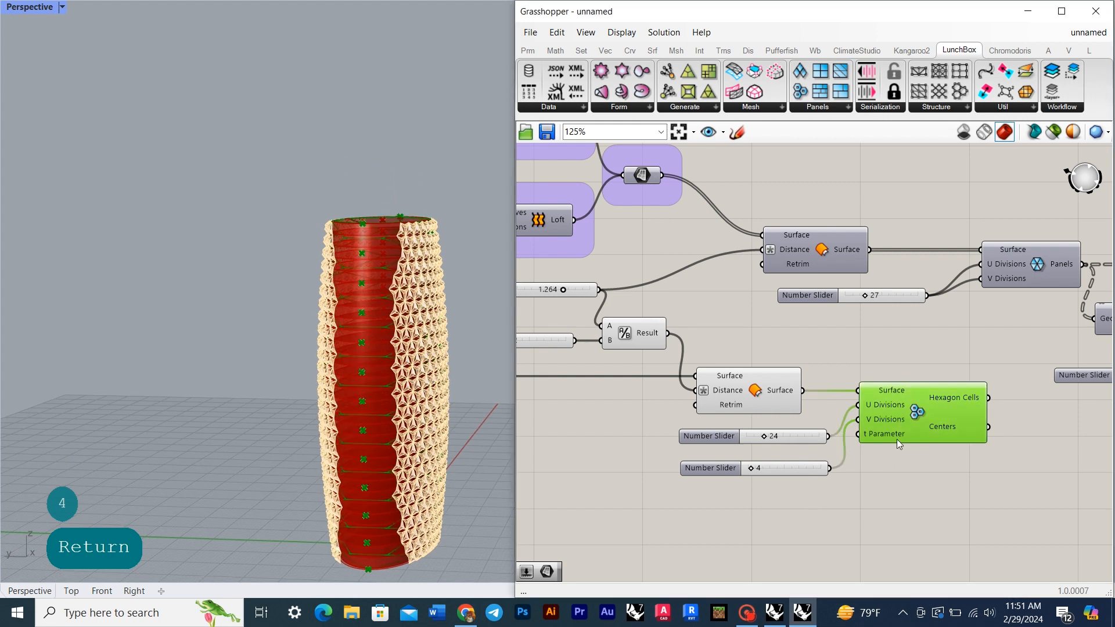
Step: Move the Hexagon Cells component and its sliders aside and add a LunchBox reverse surface component fed by the Offset Surface
drag(932, 501, 811, 358)
drag(892, 414, 983, 526)
click(816, 453)
right_drag(816, 453, 763, 444)
double_click(763, 444)
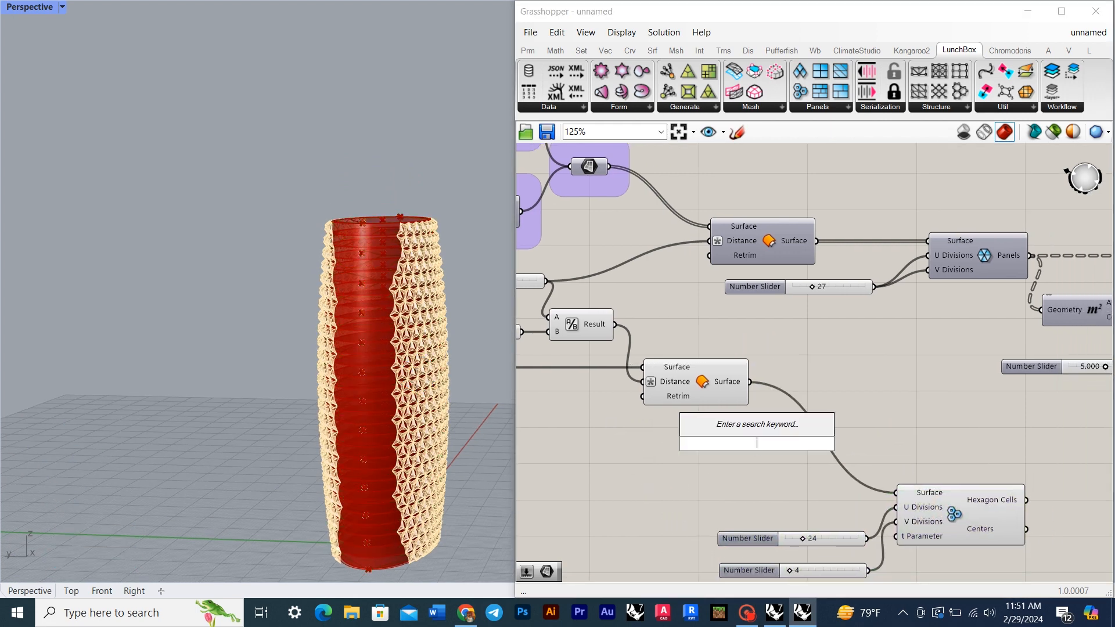
text(rever)
click(740, 406)
drag(814, 445, 911, 391)
drag(749, 382, 792, 381)
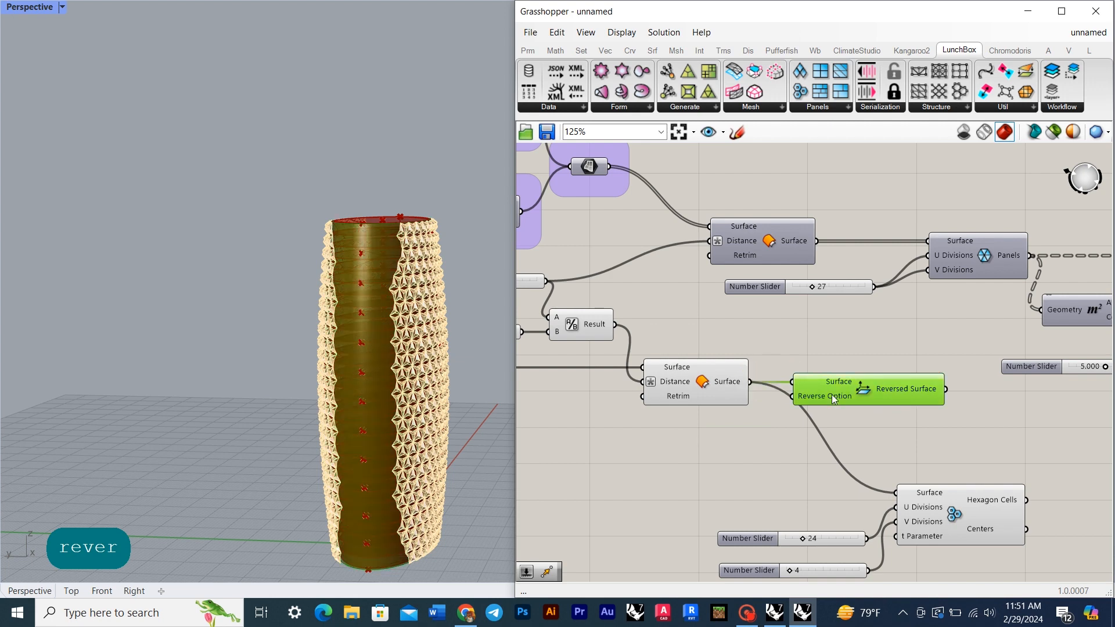
Step: Add a number slider of 3 and connect it to the reverse surface component's Reverse Option input
double_click(732, 446)
text(3)
key(Return)
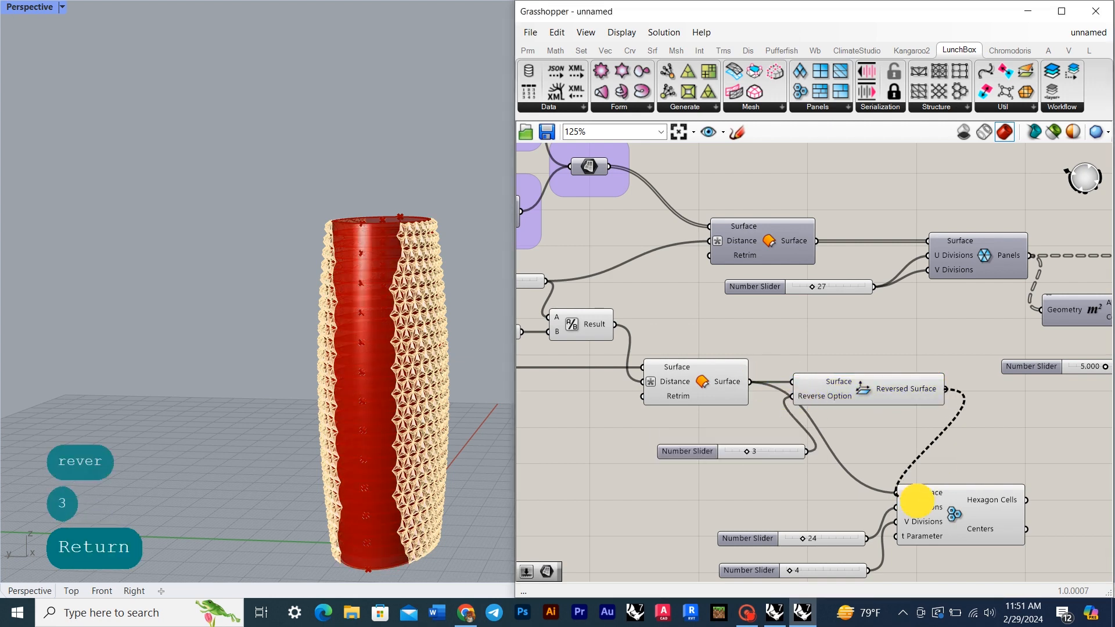
Step: Feed the Reversed Surface into the Hexagon Cells' Surface input and rearrange Hexagon Cells and the nearby number sliders into a compact layout
click(953, 514)
drag(765, 450, 713, 428)
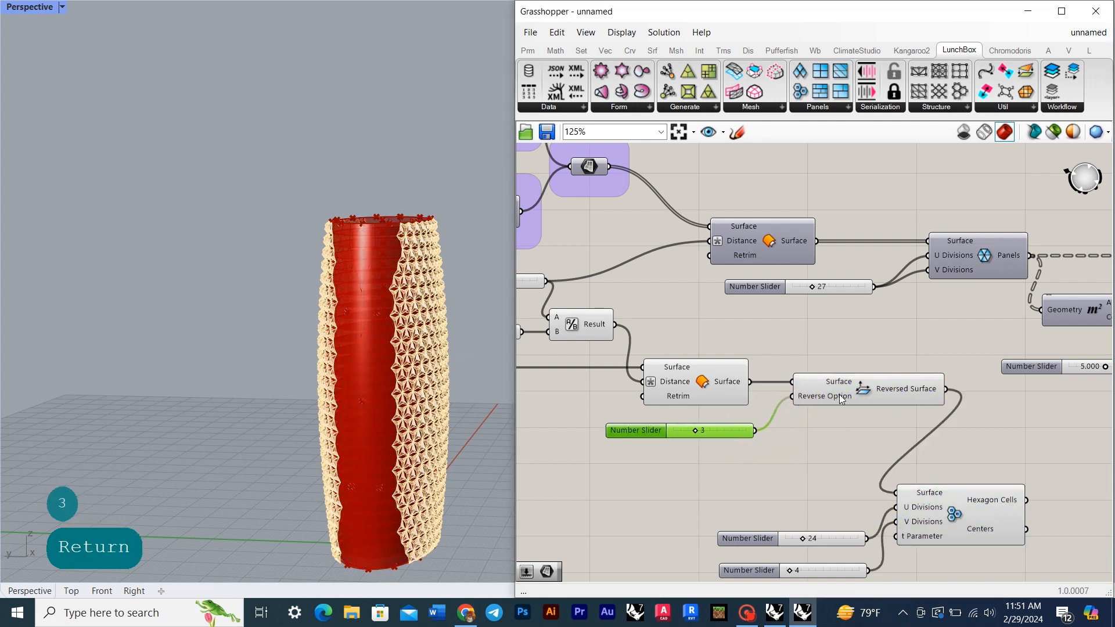
scroll(913, 475, down, 3)
right_drag(913, 475, 911, 474)
drag(798, 507, 755, 416)
drag(739, 455, 738, 433)
drag(871, 451, 919, 449)
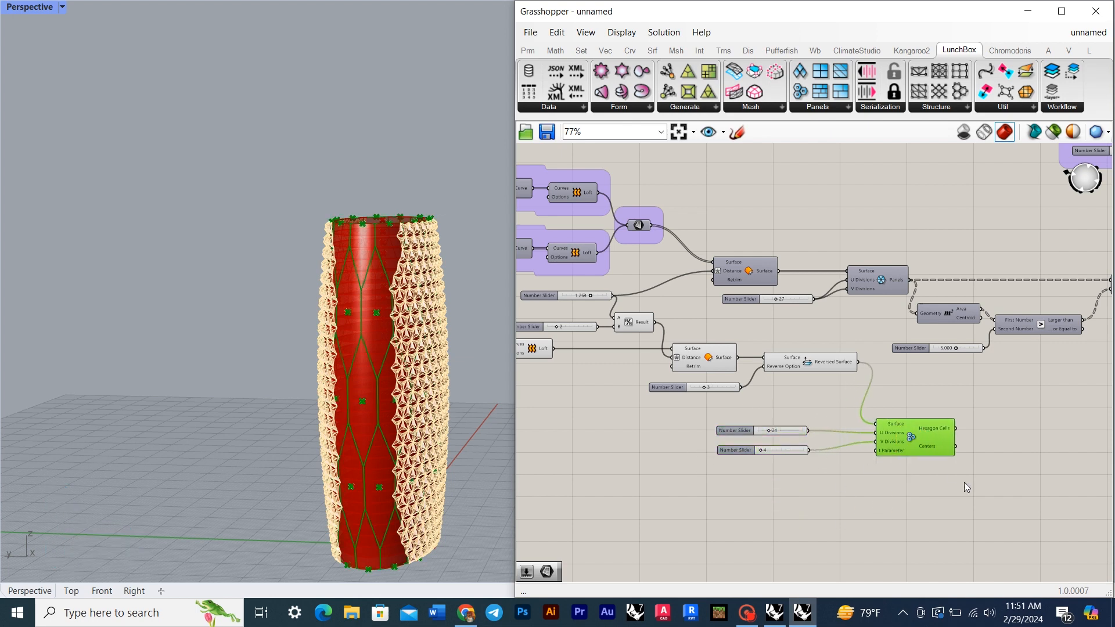
Step: Add a Pipe component fed by the Hexagon Cells output and place it beside that component
click(963, 481)
right_drag(947, 447, 831, 432)
scroll(827, 422, up, 4)
right_drag(896, 451, 851, 423)
key(Return)
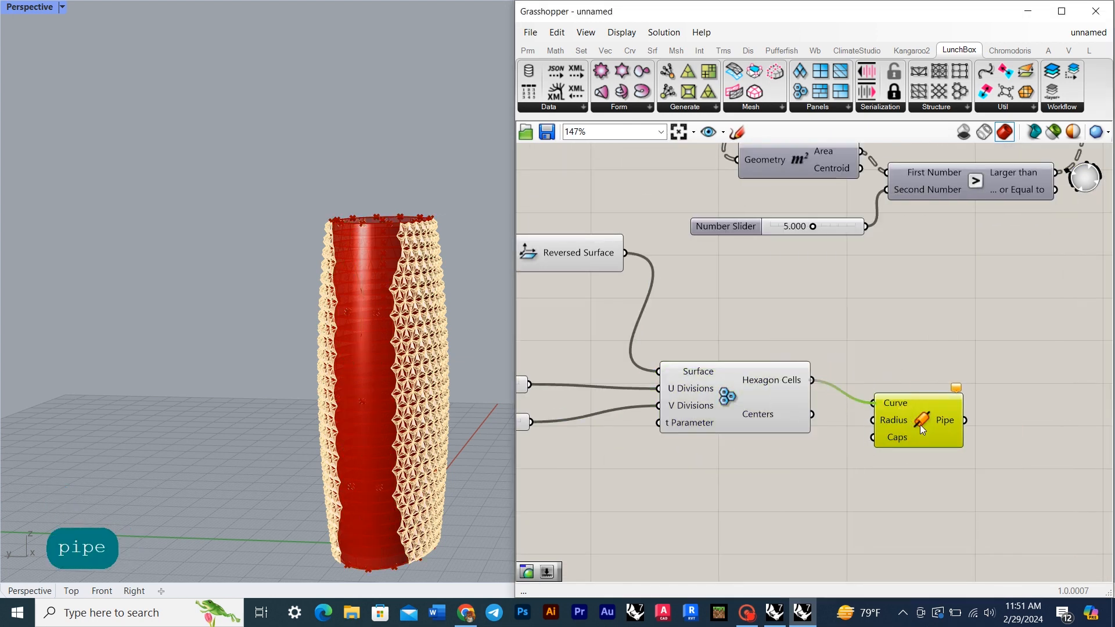
drag(925, 417, 963, 394)
Step: Add a number slider set to 0.190, connect it to the Pipe's Radius input and place it just below Hexagon Cells
click(858, 471)
double_click(858, 471)
text(1)
key(Return)
right_click(864, 491)
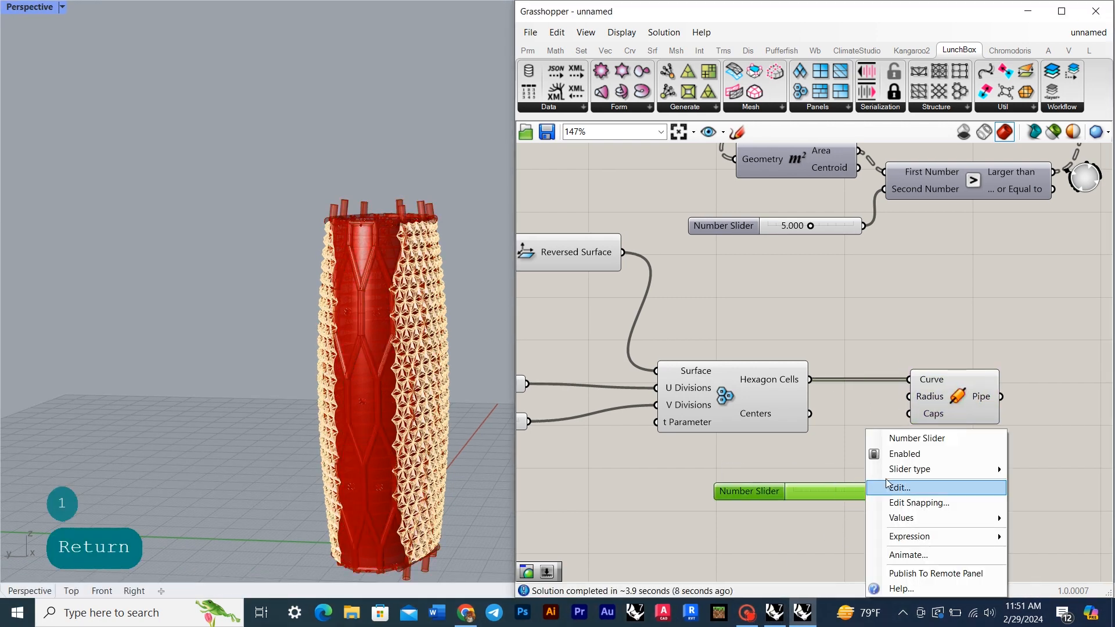
click(941, 519)
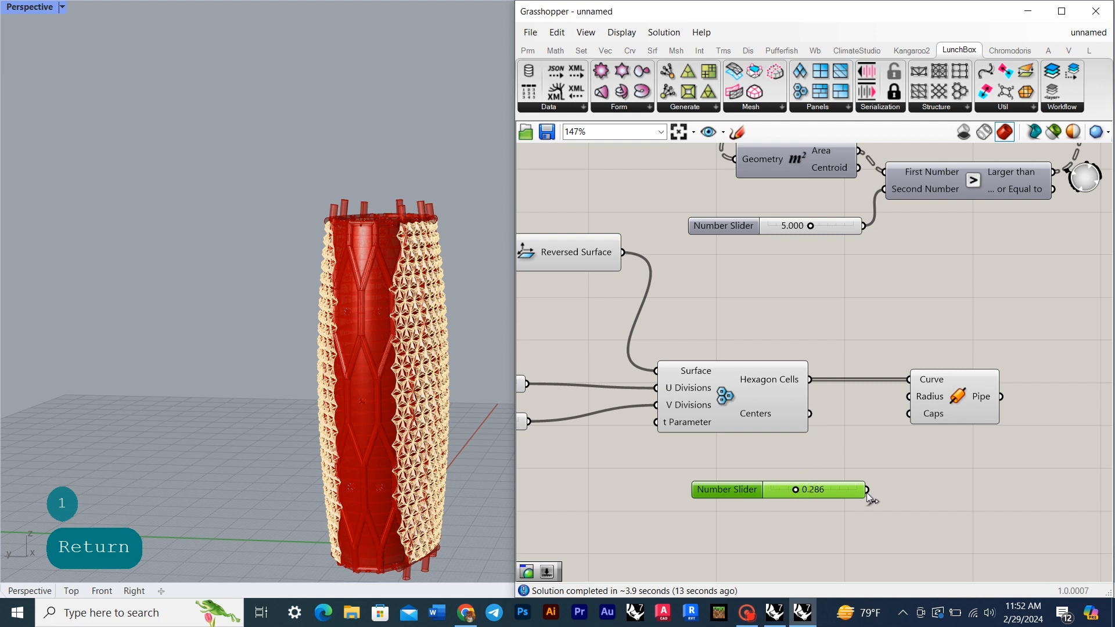
key(Escape)
key(Escape)
text(.19)
key(Return)
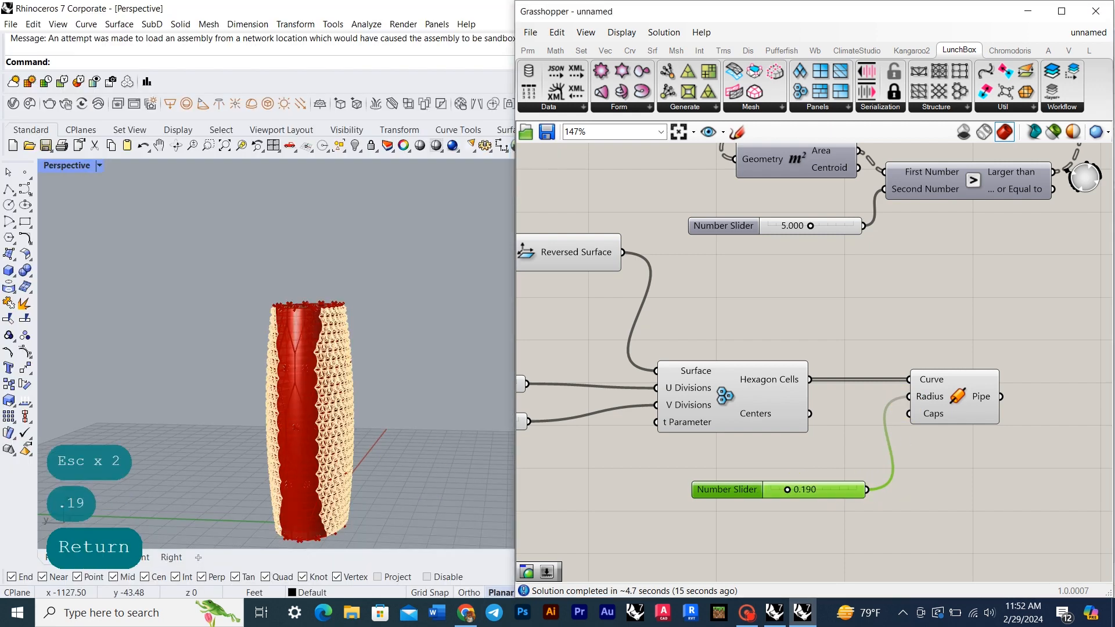
click(950, 417)
right_drag(950, 417, 802, 406)
drag(679, 479, 646, 453)
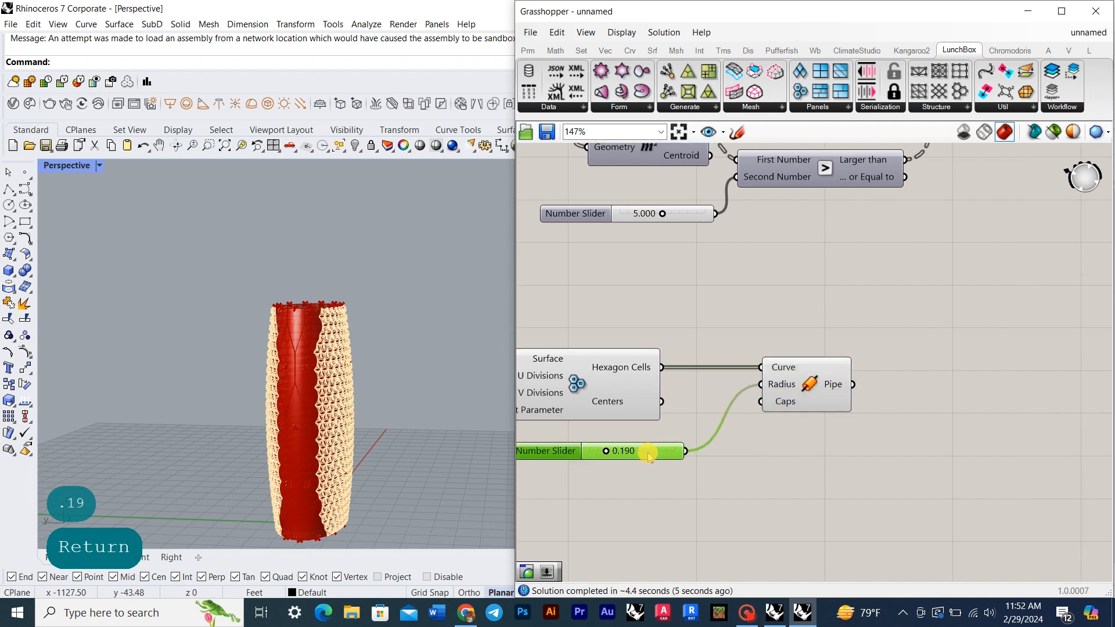
Step: Add a Custom Preview component and connect the Pipe output to its Geometry input
right_drag(842, 428, 808, 432)
double_click(867, 418)
text(custom)
click(871, 383)
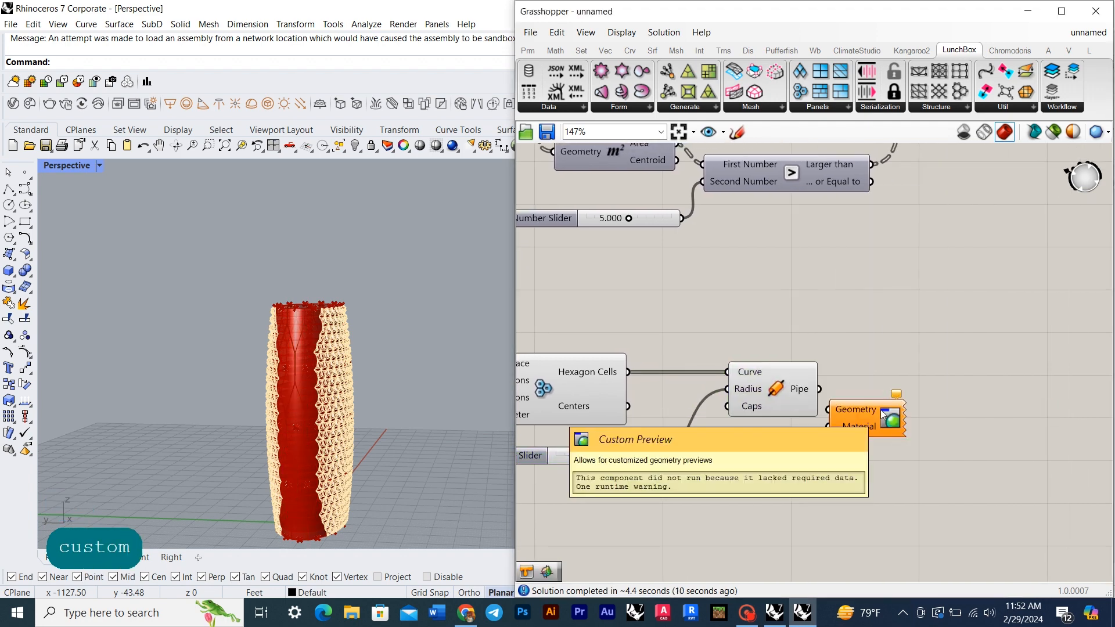
scroll(880, 410, up, 2)
drag(879, 410, 930, 399)
drag(795, 381, 861, 395)
Step: Add a Colour Swatch with a very pale mint colour and connect it to the pipes' Custom Preview Material input
drag(884, 404, 832, 475)
click(772, 465)
double_click(756, 475)
text(colour)
key(Return)
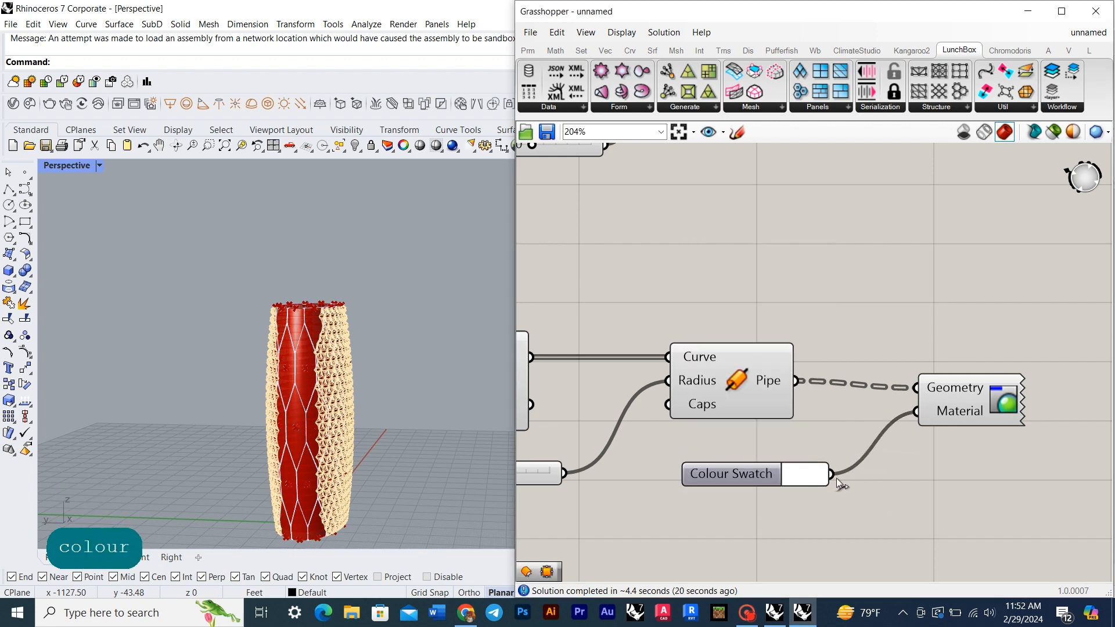
click(816, 475)
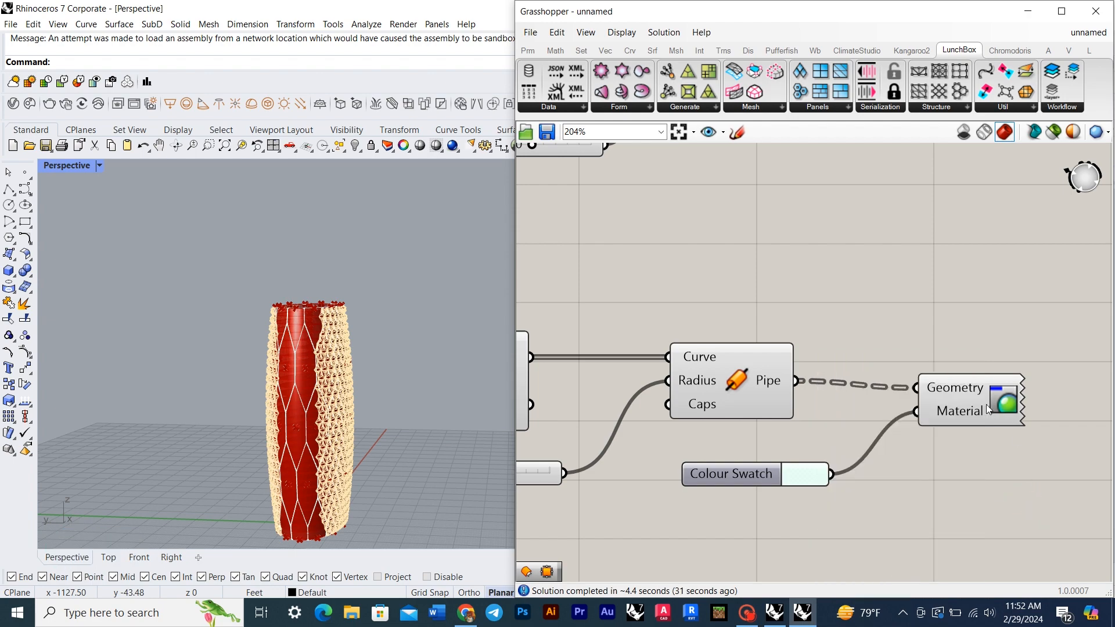
Step: Move the inner Offset Surface and reverse surface components down, close to the Hexagon Cells and their sliders
scroll(389, 349, up, 5)
scroll(384, 297, down, 5)
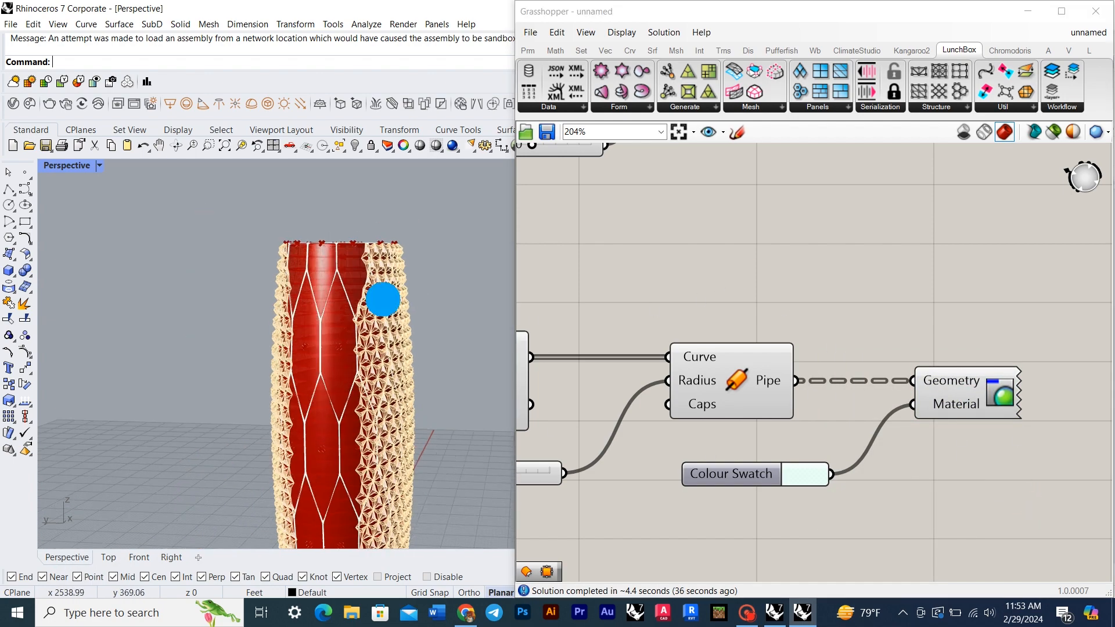
right_drag(384, 299, 358, 289)
right_drag(906, 351, 920, 394)
scroll(921, 394, down, 6)
scroll(634, 354, up, 2)
right_drag(634, 354, 903, 371)
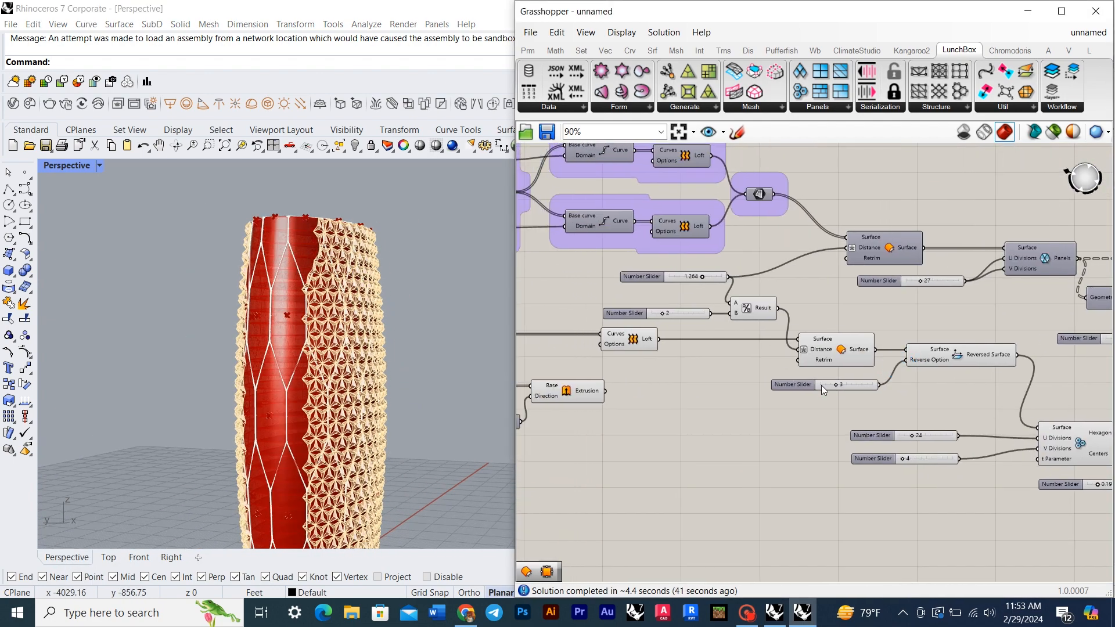
scroll(820, 372, down, 1)
drag(934, 363, 931, 413)
drag(841, 358, 814, 423)
scroll(708, 422, down, 3)
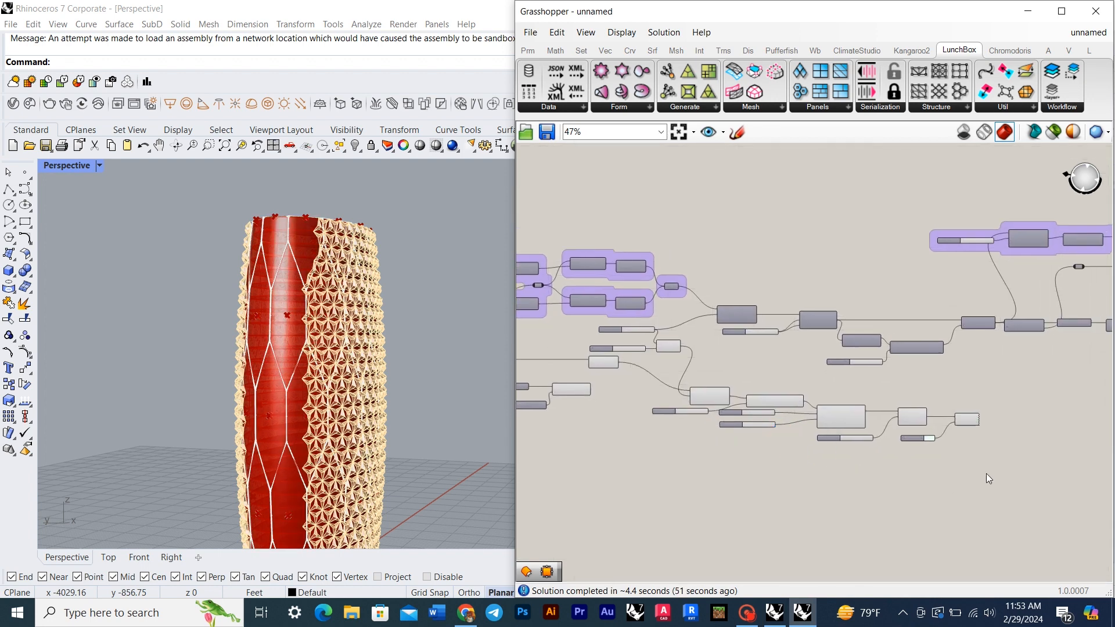
Step: Group the components from the inner Offset Surface through the pipes' Custom Preview and give the group a rectangle outline
drag(989, 473, 653, 385)
right_click(739, 388)
click(766, 492)
right_click(892, 402)
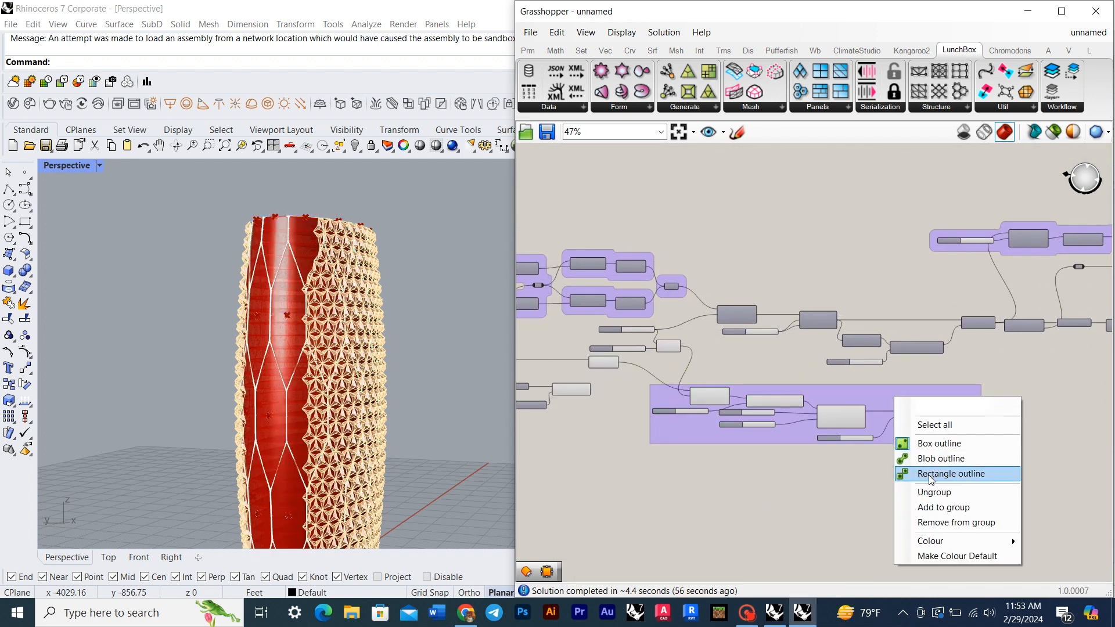
click(920, 470)
Step: Add a second Custom Preview, connect the tower Loft to its Geometry input and place it below the Extrusion
scroll(750, 377, up, 4)
scroll(761, 368, down, 1)
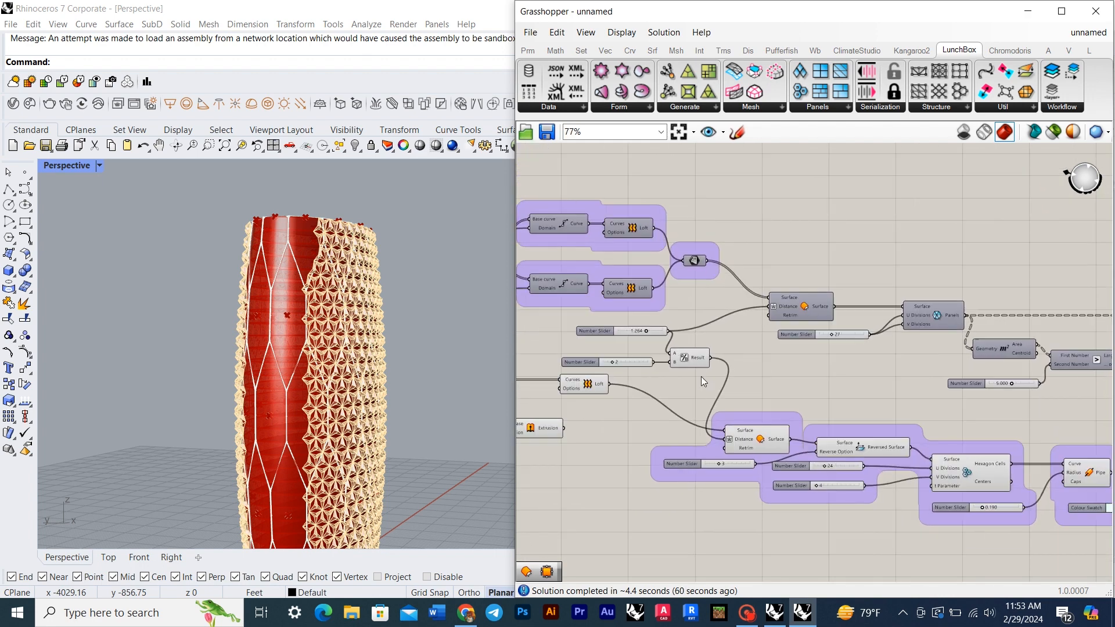
right_drag(792, 383, 914, 386)
double_click(890, 391)
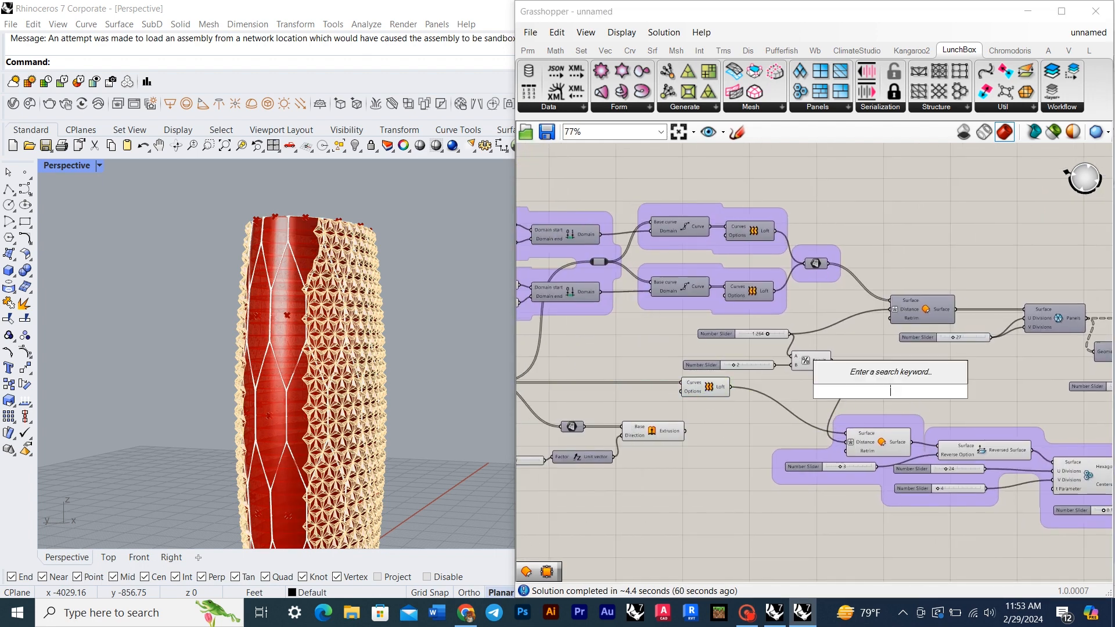
text(custom)
click(890, 363)
scroll(851, 387, up, 3)
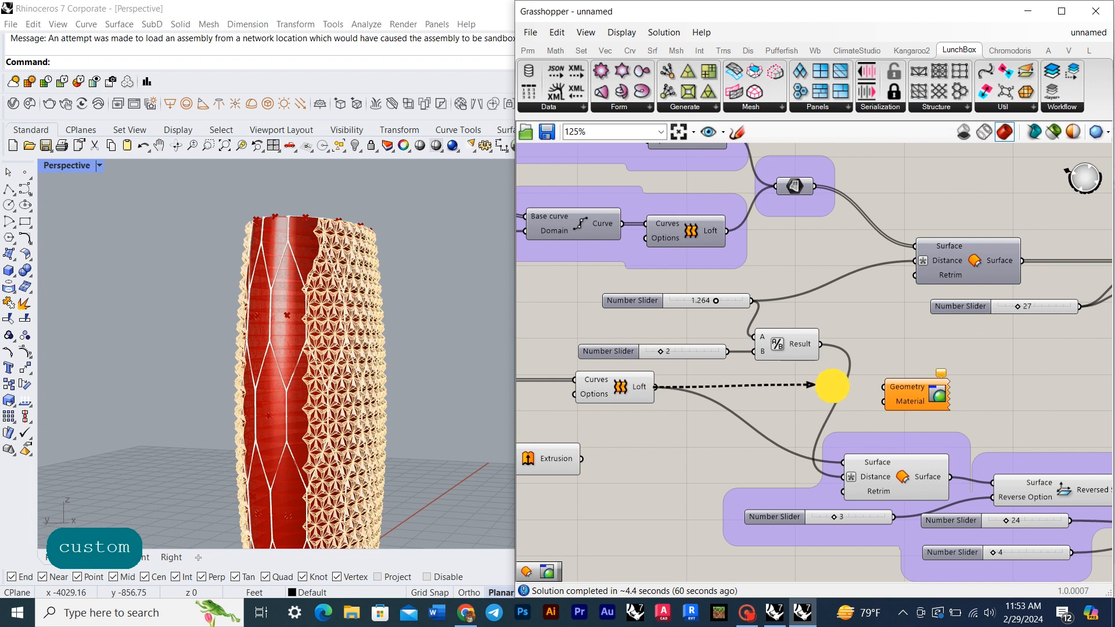
drag(831, 387, 885, 387)
drag(914, 386, 693, 512)
right_drag(715, 477, 851, 344)
drag(813, 375, 845, 464)
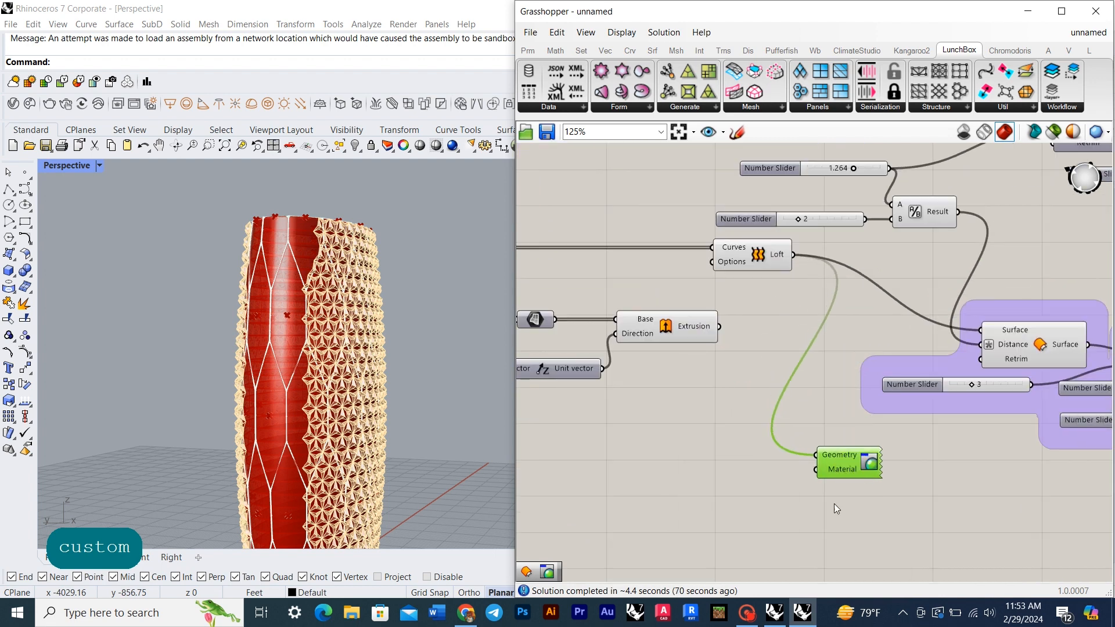
Step: Add a light blue Colour Swatch and connect it to the Material input of the Loft's Custom Preview
right_drag(834, 504, 896, 463)
double_click(724, 454)
text(colour)
click(737, 405)
drag(771, 454, 816, 440)
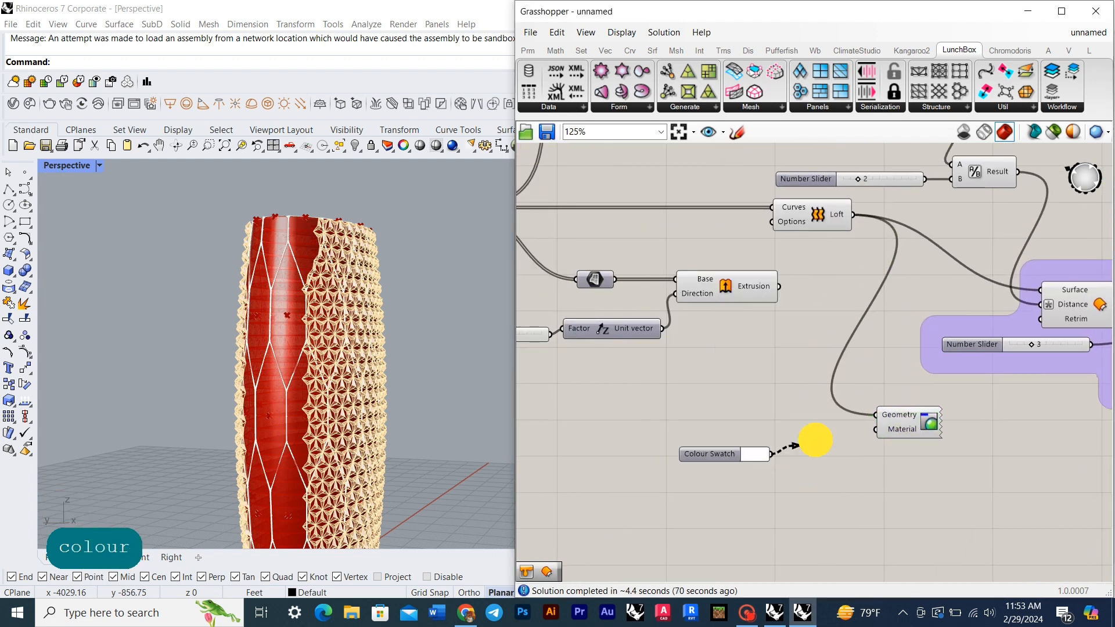
click(743, 456)
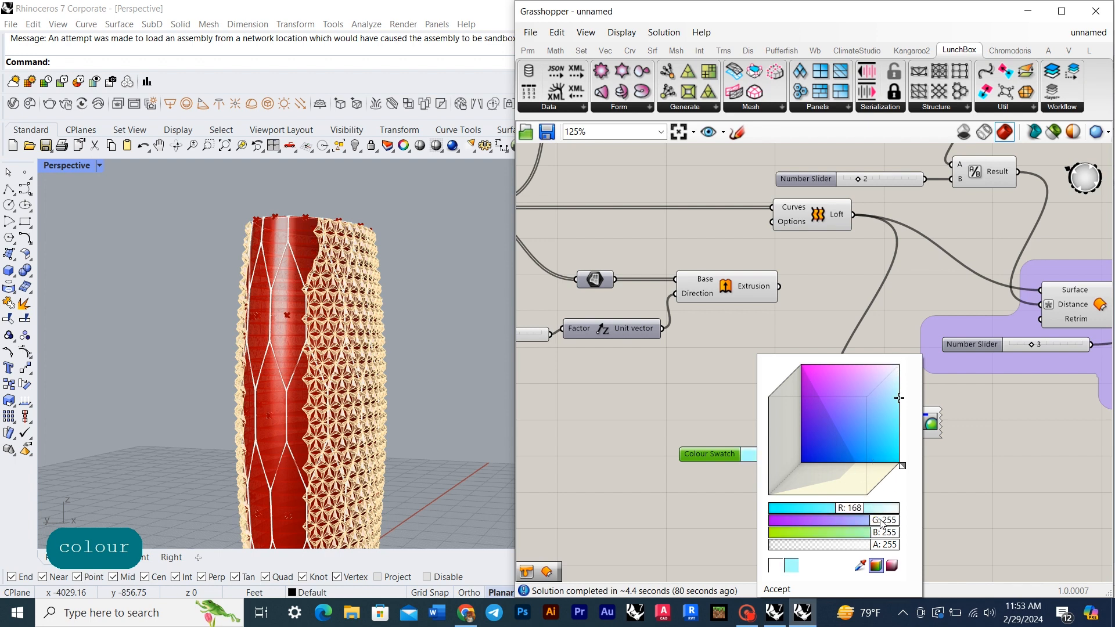
click(978, 469)
Step: Turn off the default preview of the tower Loft component
click(806, 214)
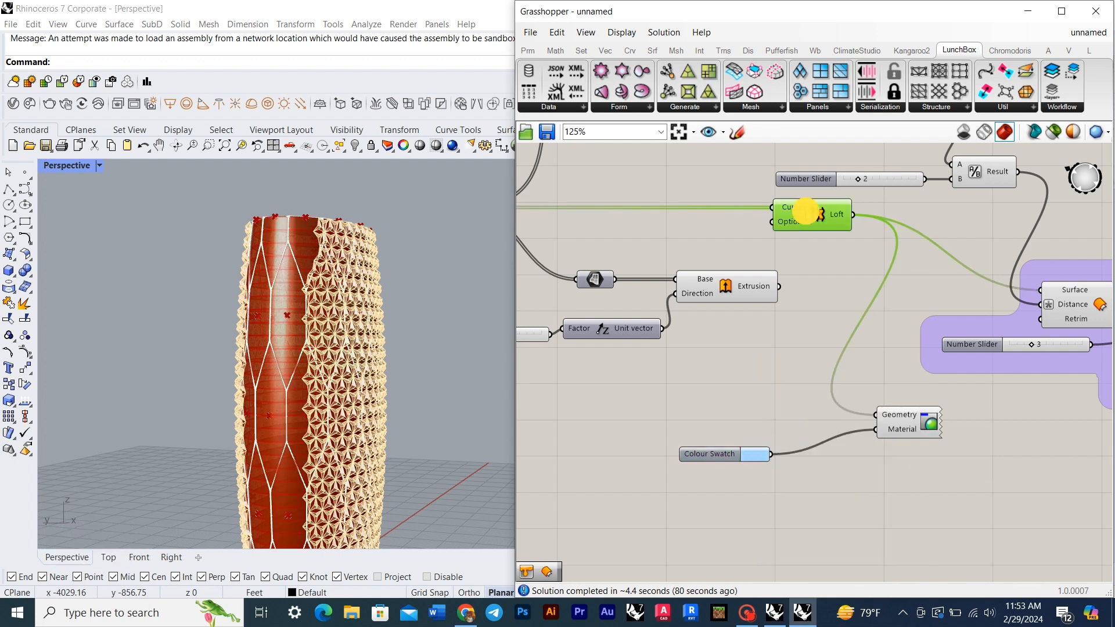
middle_click(817, 268)
click(834, 290)
click(871, 372)
scroll(825, 363, down, 3)
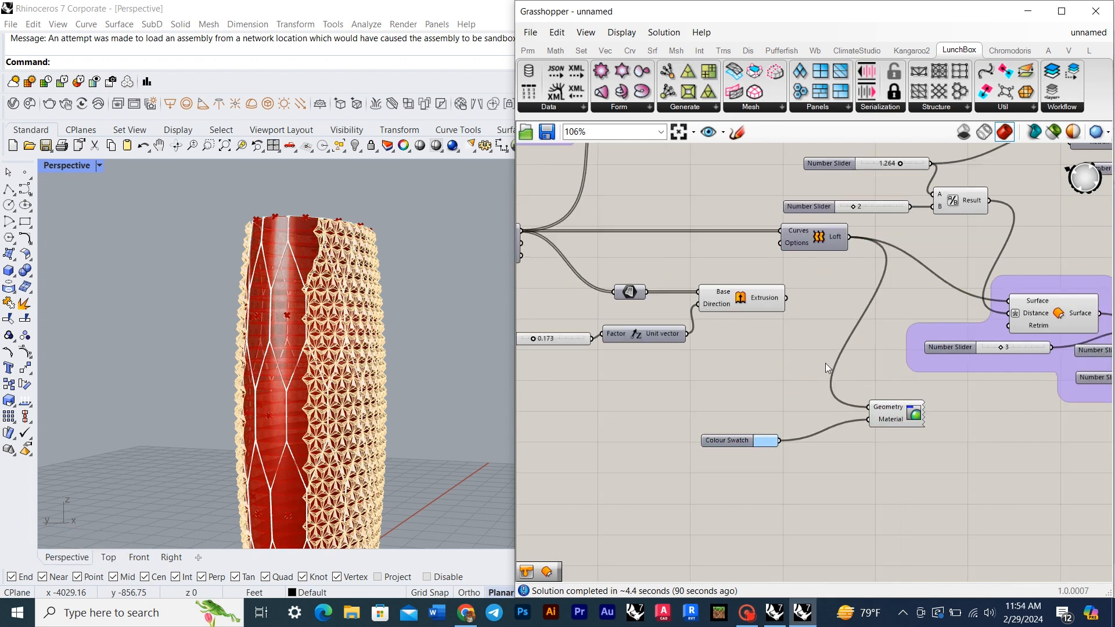
click(918, 441)
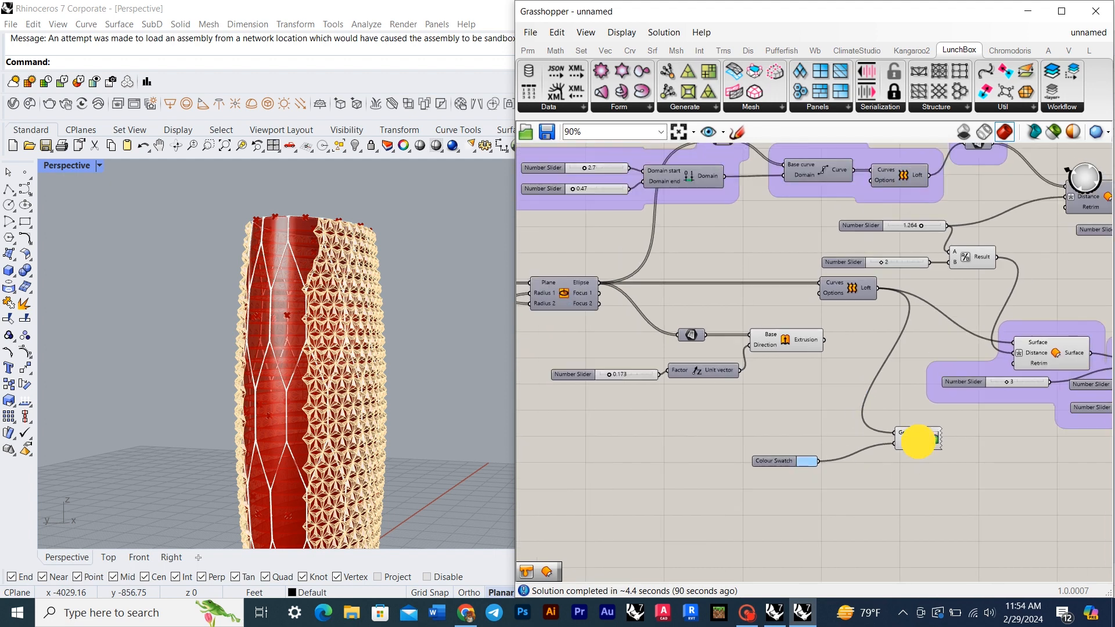
click(807, 461)
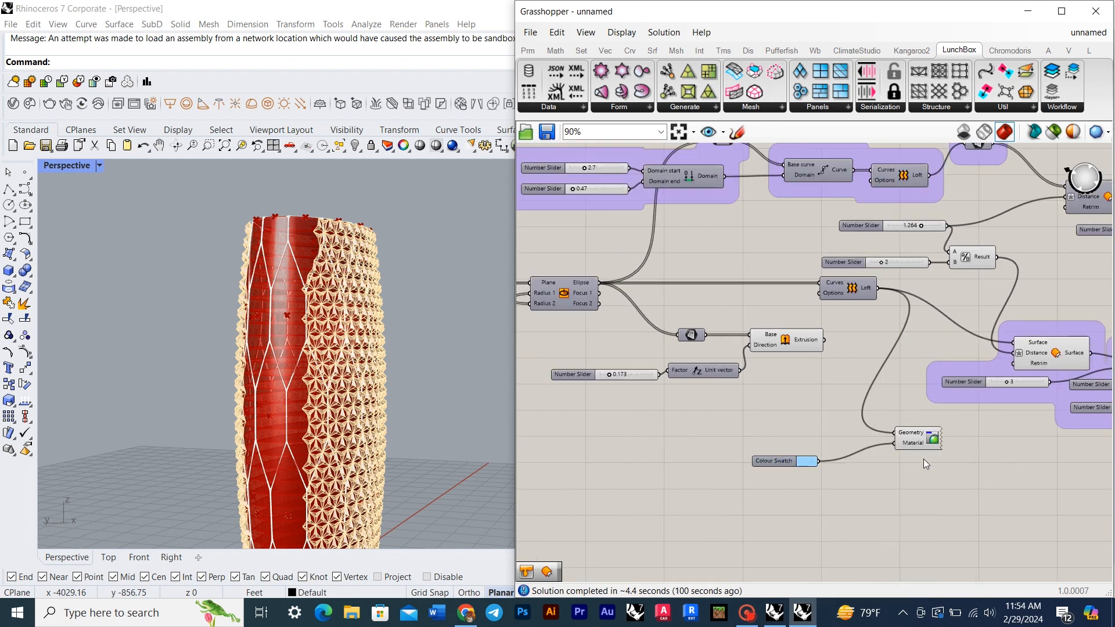
Step: Turn off the previews of the inner Offset Surface and Reversed Surface components
click(1053, 355)
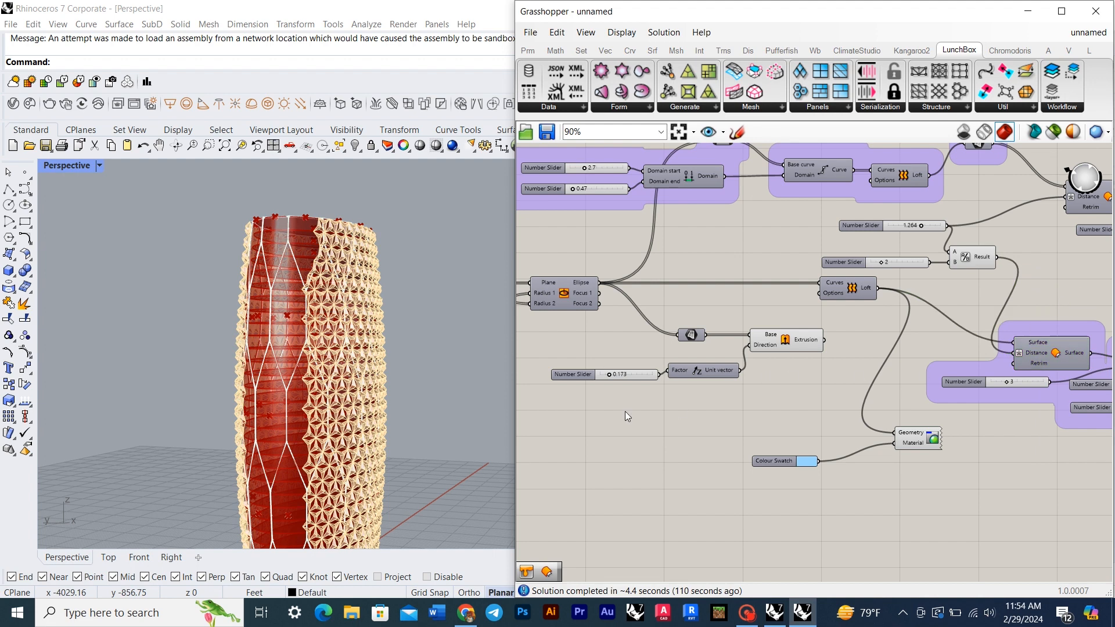
click(938, 445)
click(916, 460)
right_drag(890, 392, 814, 368)
click(943, 361)
middle_click(957, 308)
click(971, 327)
right_drag(603, 466, 719, 446)
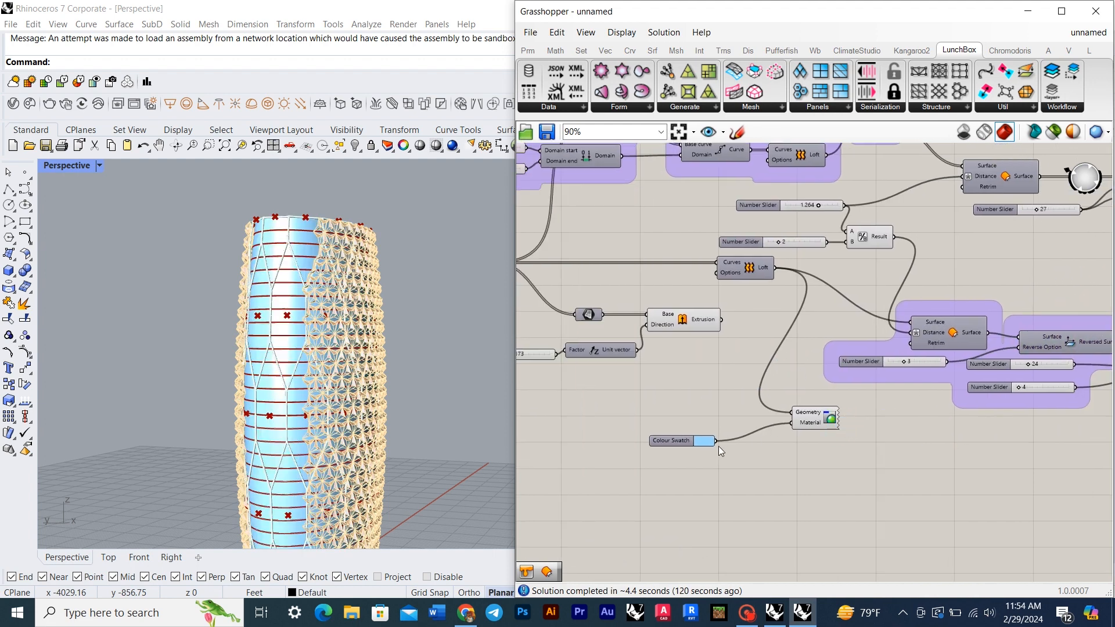
Step: Change the colour swatch of the Loft's Custom Preview to a stronger medium blue
scroll(704, 449, up, 3)
click(699, 437)
mouse_move(808, 511)
mouse_down()
mouse_move(786, 521)
mouse_move(772, 506)
mouse_move(795, 515)
mouse_move(724, 508)
mouse_move(824, 521)
mouse_move(758, 513)
mouse_up()
click(546, 401)
Step: Duplicate the Loft's Custom Preview with its swatch, place the copy near the Extrusion and connect the Extrusion to its Geometry input
scroll(427, 392, down, 6)
right_drag(398, 369, 422, 392)
scroll(861, 403, down, 5)
scroll(831, 378, up, 3)
drag(920, 458, 702, 380)
drag(892, 425, 940, 466)
alt+drag(934, 455, 826, 347)
drag(770, 279, 808, 340)
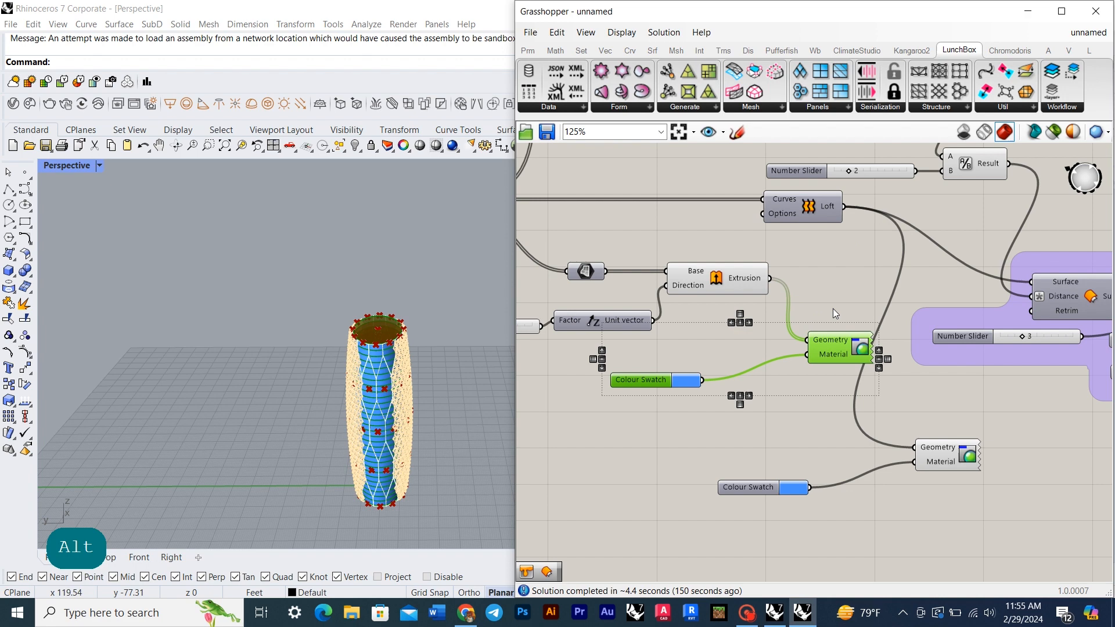
Step: Set the Extrusion's colour swatch to a deeper violet-blue and turn off the Extrusion component's default preview
click(686, 380)
click(869, 396)
scroll(869, 396, down, 3)
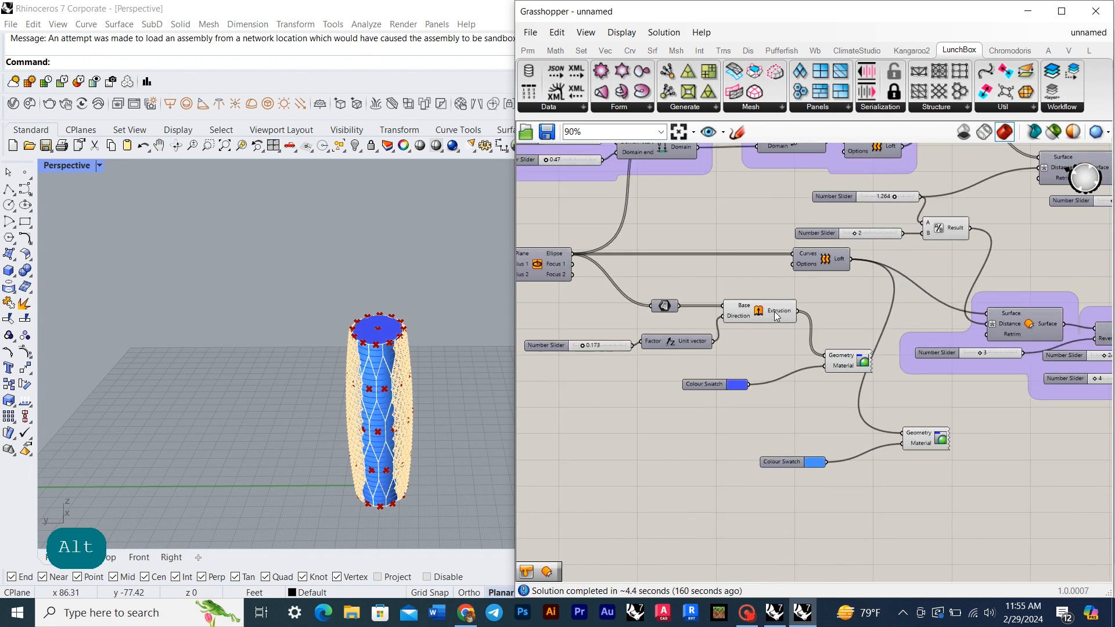
click(766, 316)
middle_click(767, 312)
click(772, 307)
click(894, 378)
Step: Turn off the previews of the Hexagon Cells and Pipe components
scroll(903, 370, down, 4)
scroll(625, 374, up, 4)
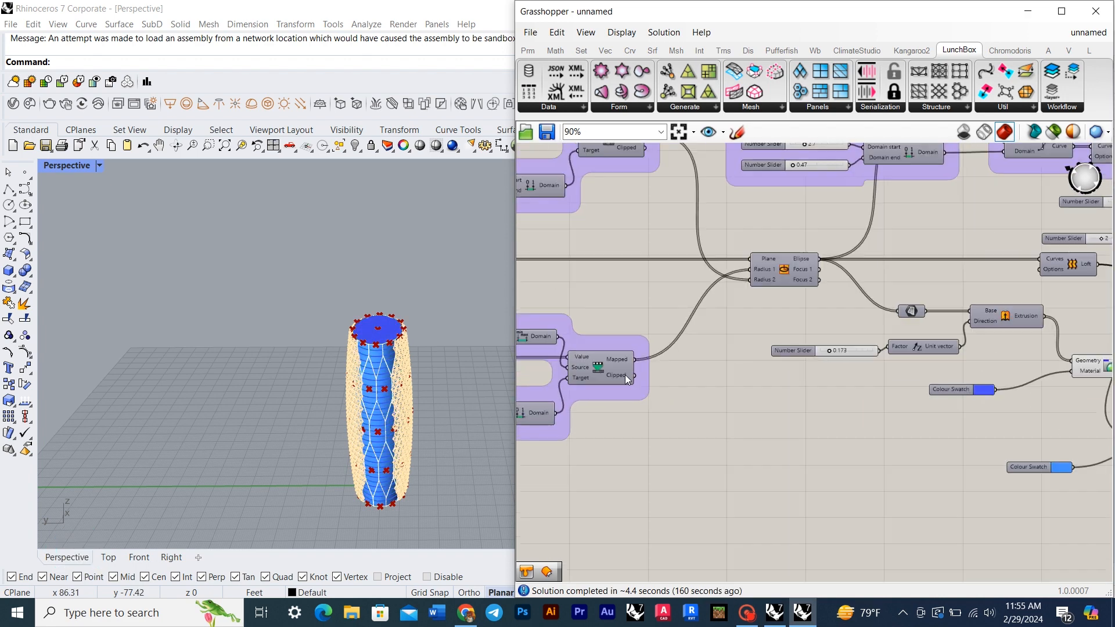
scroll(813, 392, down, 4)
right_drag(847, 402, 534, 389)
scroll(929, 372, up, 4)
click(862, 367)
middle_click(893, 316)
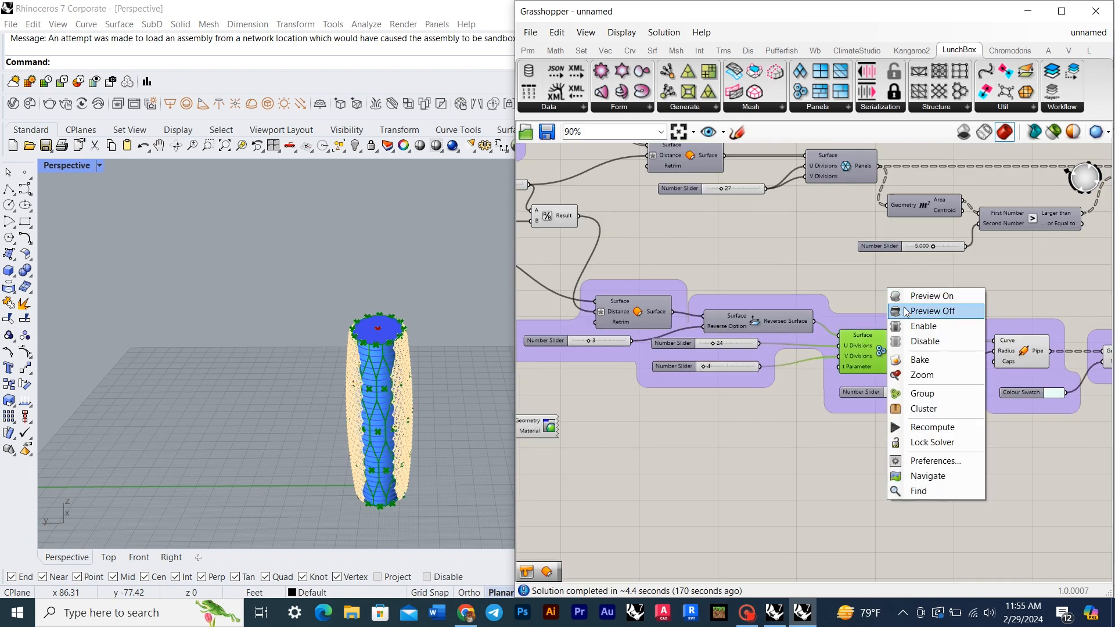
click(901, 311)
right_drag(1004, 384, 863, 387)
click(876, 364)
middle_click(892, 293)
click(906, 296)
Step: Examine the coloured tower and its facade from several angles and look over the component layout
scroll(880, 445, down, 4)
right_drag(488, 406, 350, 375)
scroll(333, 375, up, 8)
scroll(333, 375, down, 4)
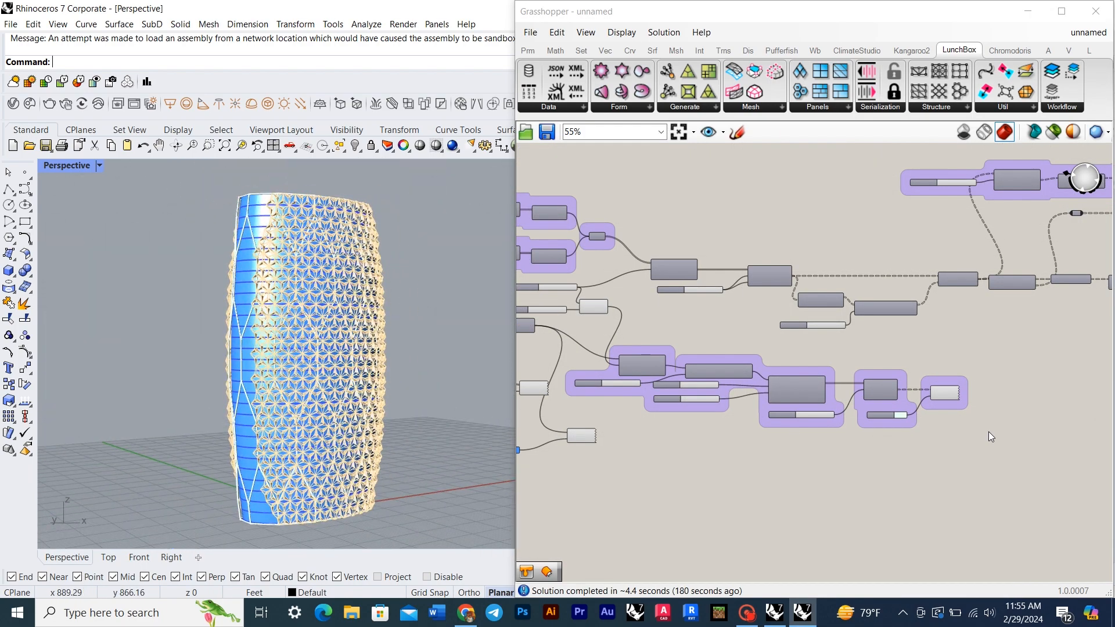
right_drag(610, 427, 792, 409)
scroll(792, 409, up, 2)
scroll(838, 428, down, 3)
scroll(351, 484, down, 1)
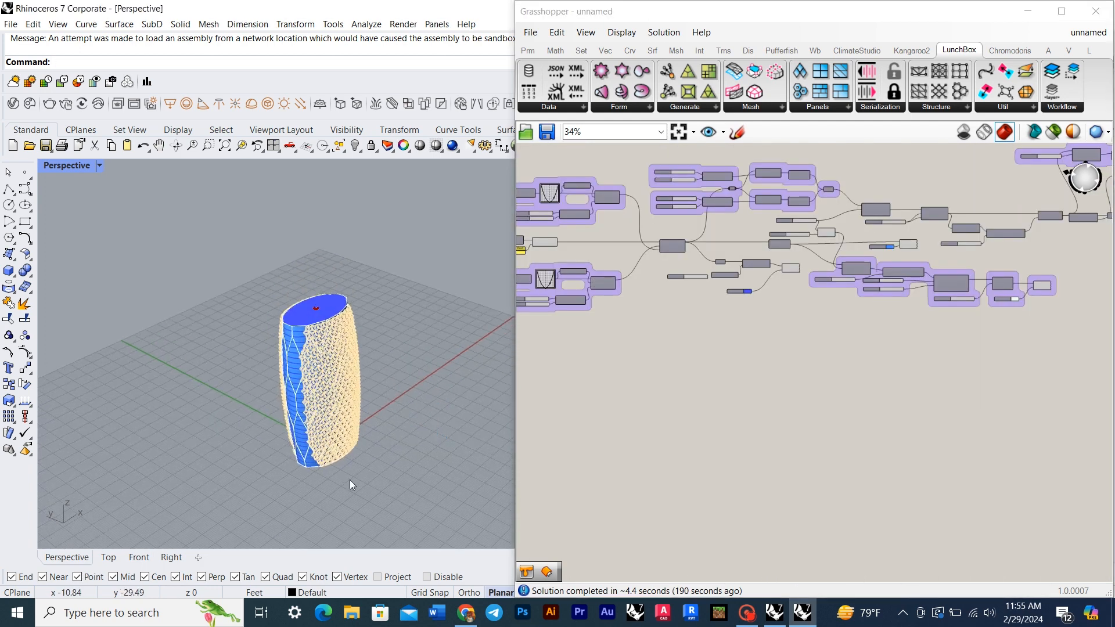
Step: Add an Arc component in an empty area of the canvas below the tower definition
double_click(739, 396)
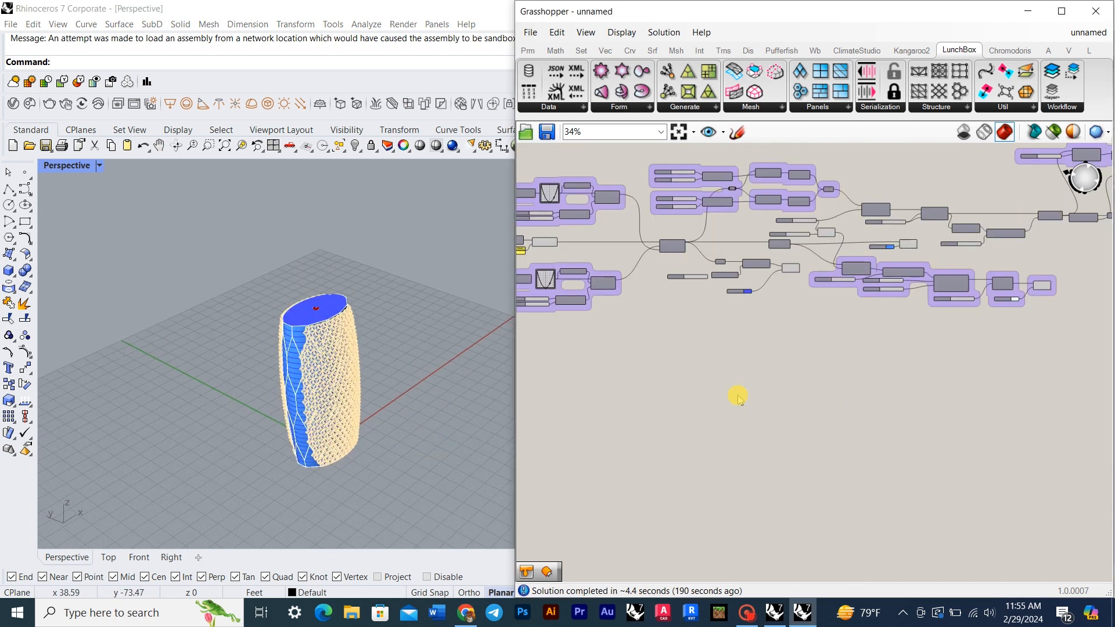
text(arc)
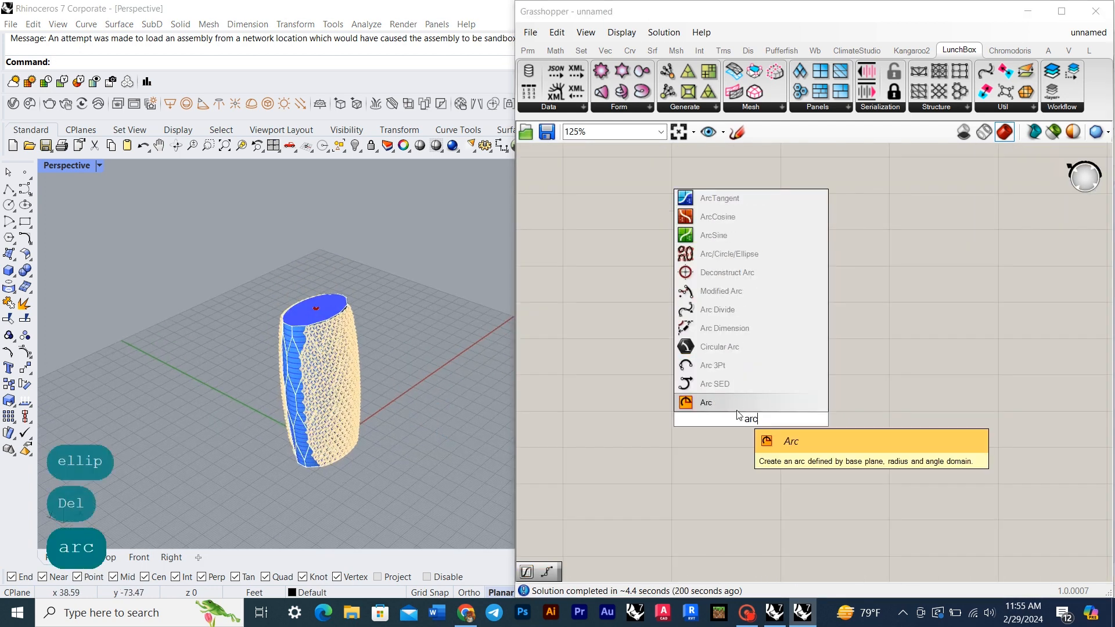
click(736, 407)
drag(723, 420, 790, 414)
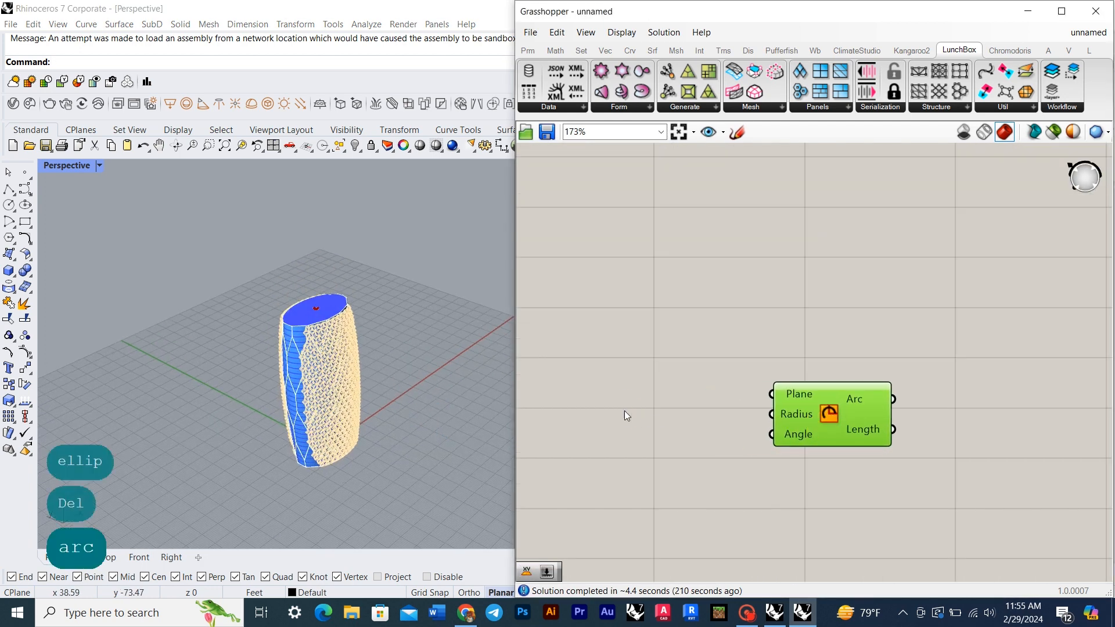
Step: Add a number slider with a maximum of 100, connect it to the Arc's Radius and set it to 100
double_click(624, 410)
text(10)
key(Return)
double_click(582, 410)
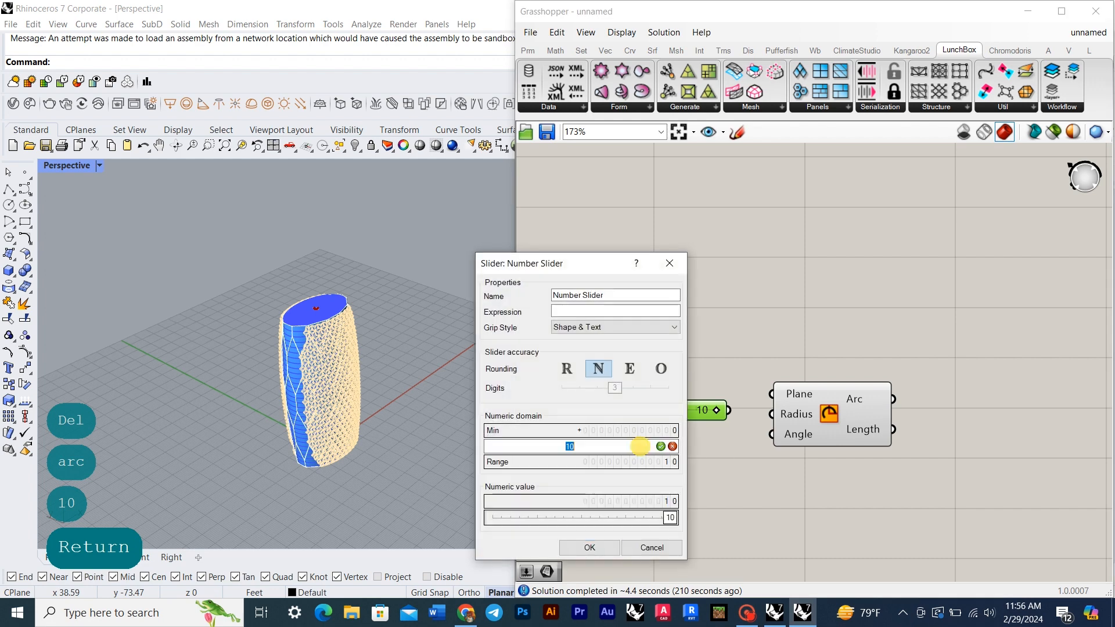
text(100)
key(Return)
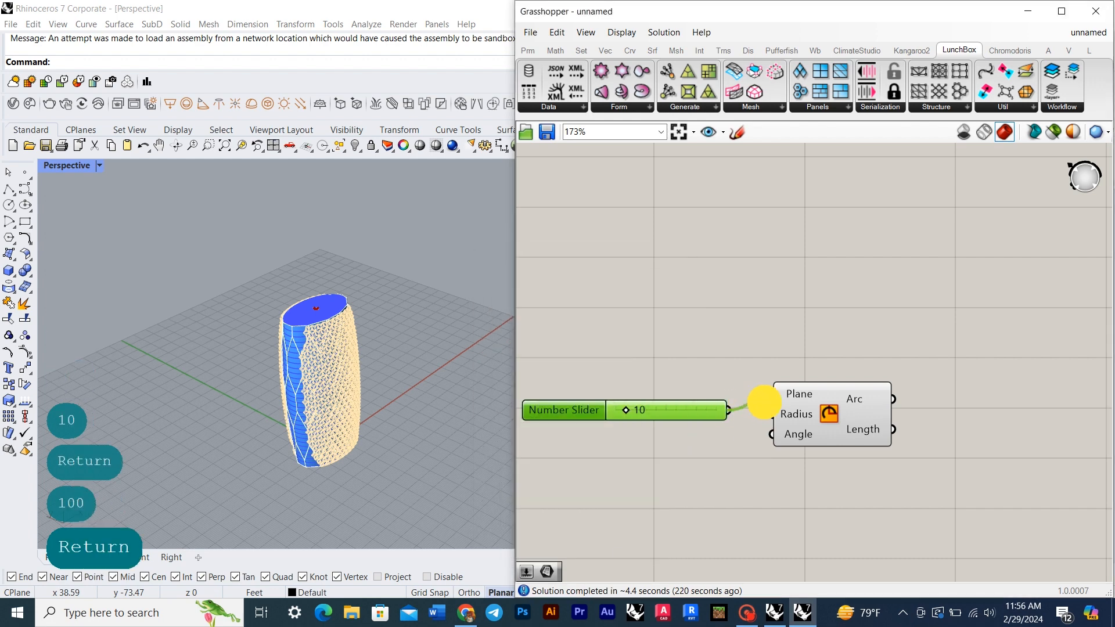
drag(758, 416, 772, 414)
drag(572, 409, 572, 414)
click(760, 456)
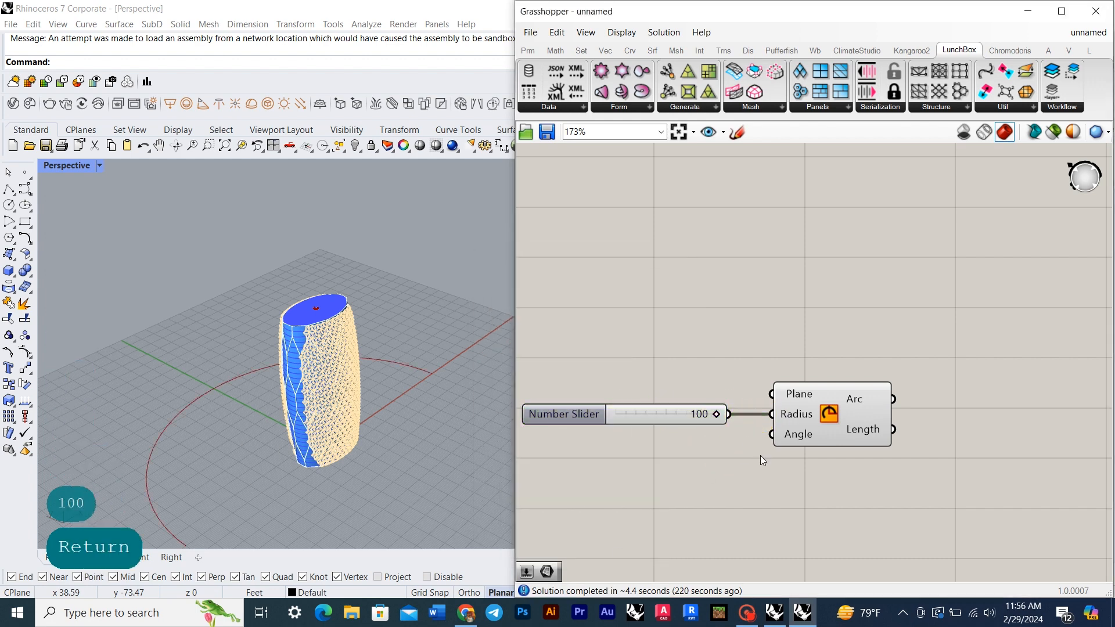
Step: Add a Rotate Axis component, feed it the arc as geometry and switch its Angle input to degrees
right_drag(761, 456, 686, 427)
double_click(900, 403)
text(rotate)
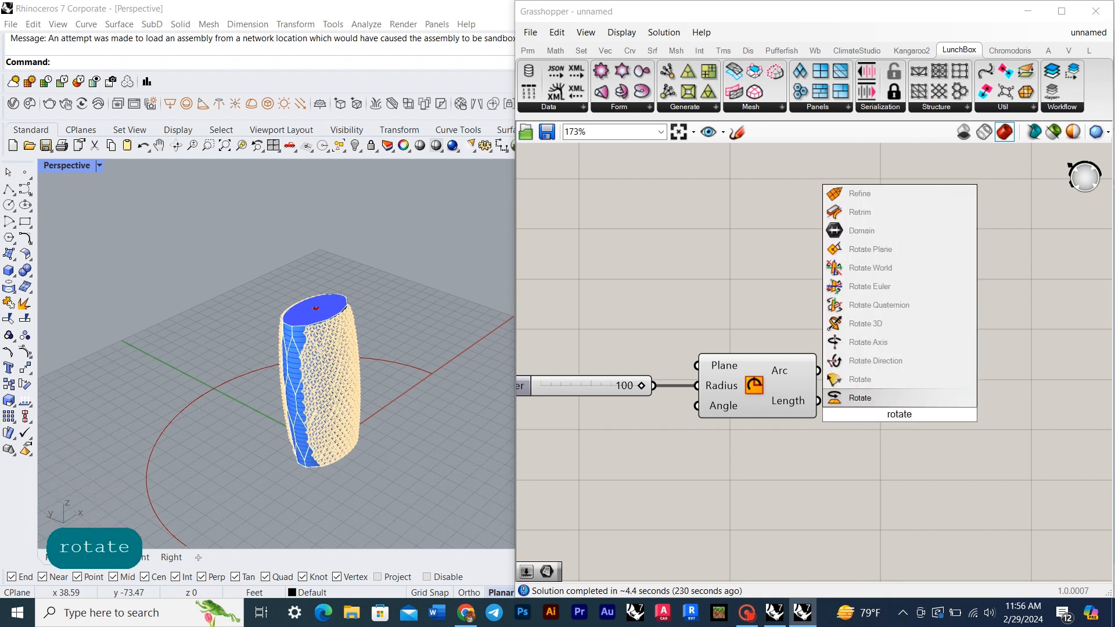
click(862, 390)
drag(818, 369, 872, 382)
right_click(942, 391)
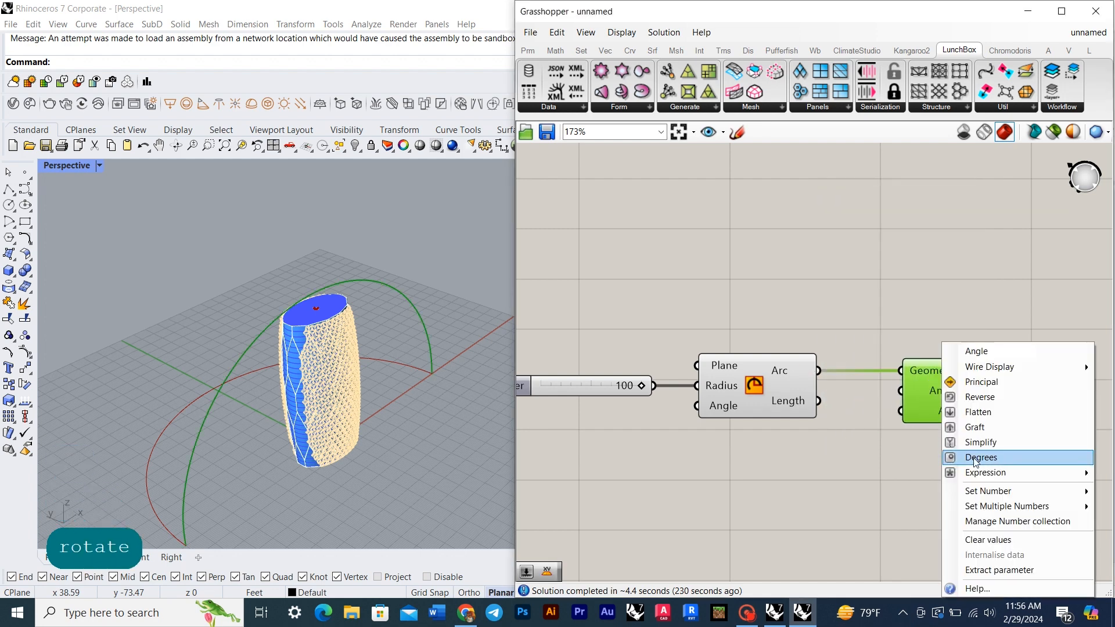
click(982, 455)
Step: Add a number slider of 135 for the rotation angle and turn off the Arc component's preview
click(849, 456)
double_click(849, 456)
text(135)
key(Return)
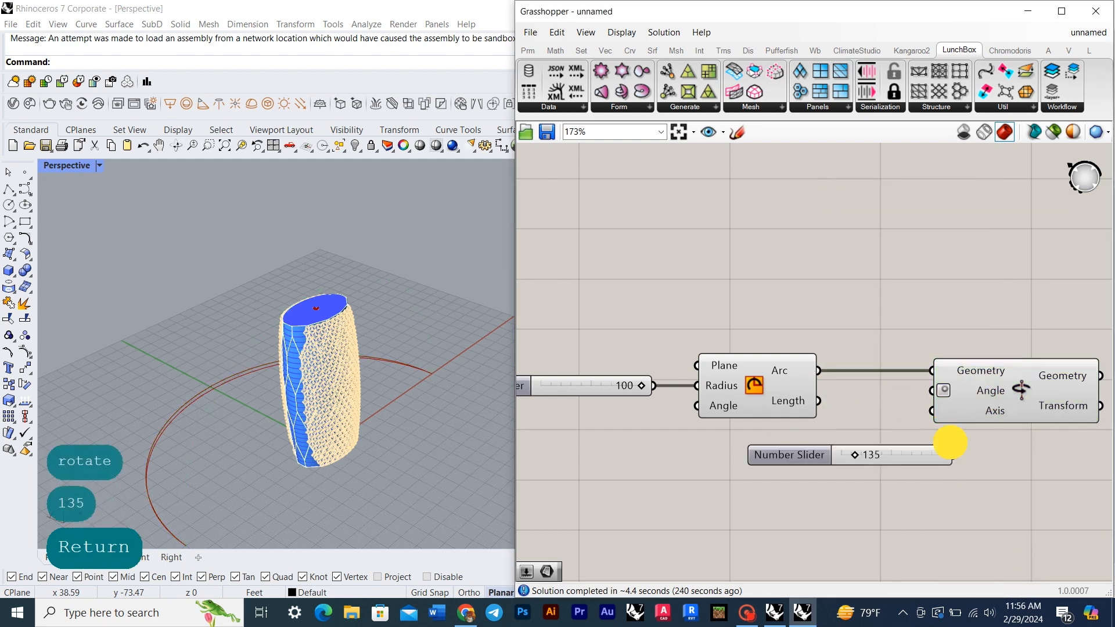
click(790, 388)
right_click(790, 284)
click(806, 308)
click(975, 380)
right_drag(279, 386, 342, 329)
drag(804, 455, 721, 465)
click(894, 484)
right_drag(941, 475, 689, 462)
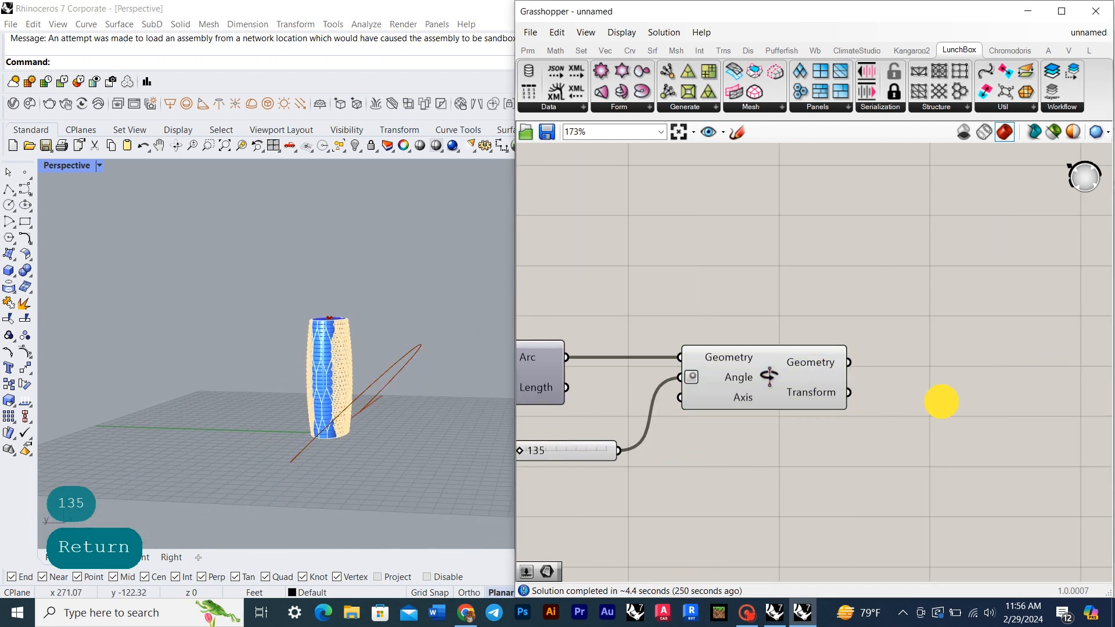
Step: Add a Point On Curve component fed by the rotated arc and set its parameter to 0.351
double_click(941, 401)
text(point on)
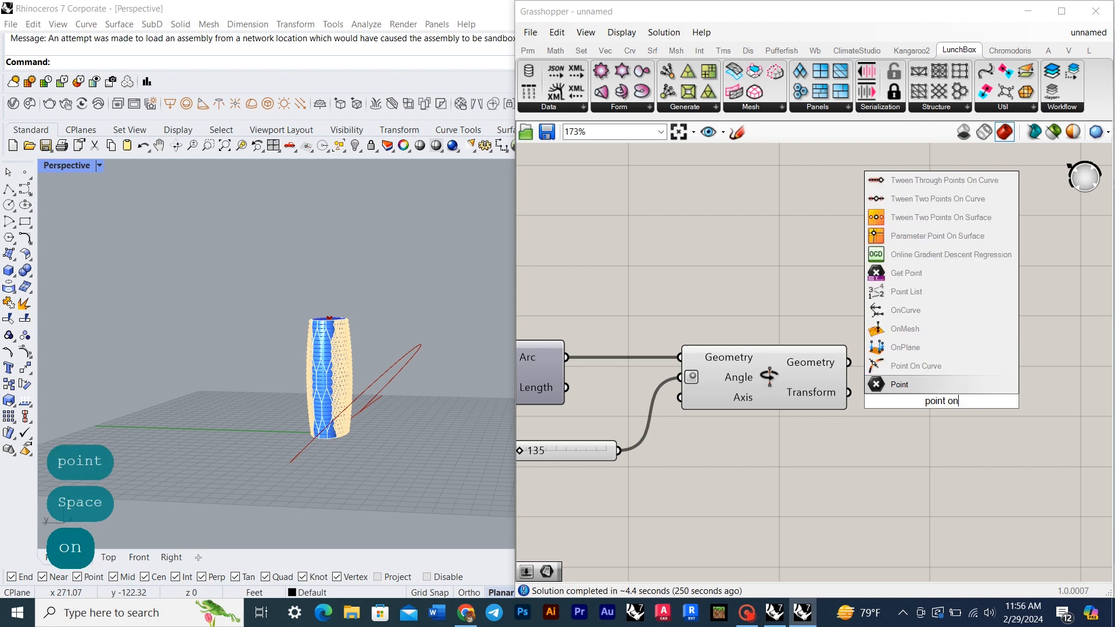
click(910, 367)
drag(883, 399, 879, 401)
right_drag(464, 401, 375, 419)
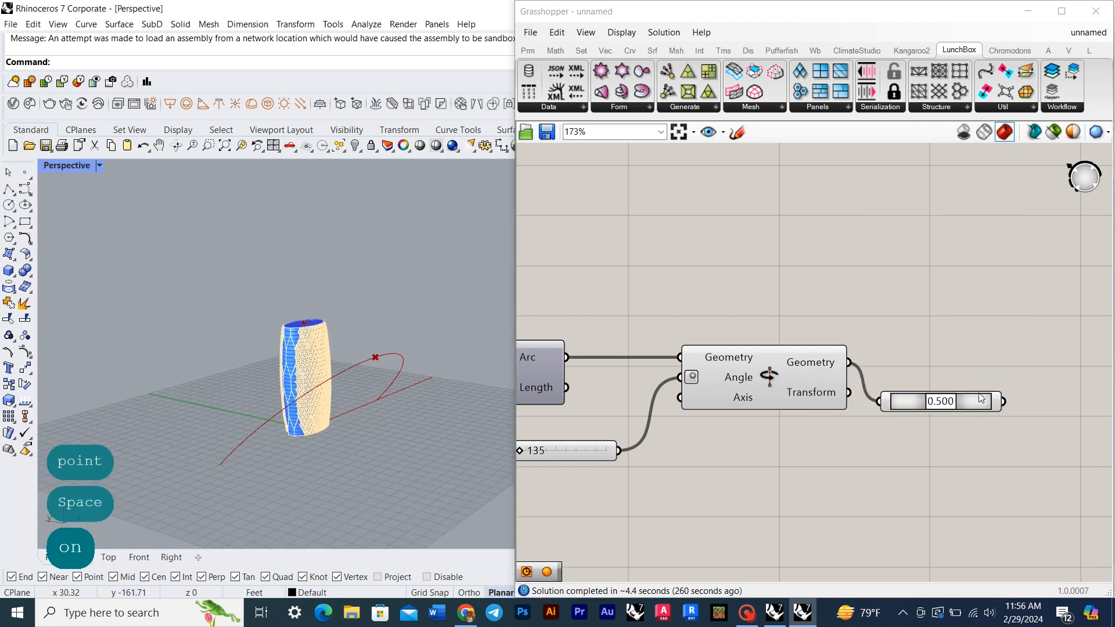
drag(981, 398, 994, 372)
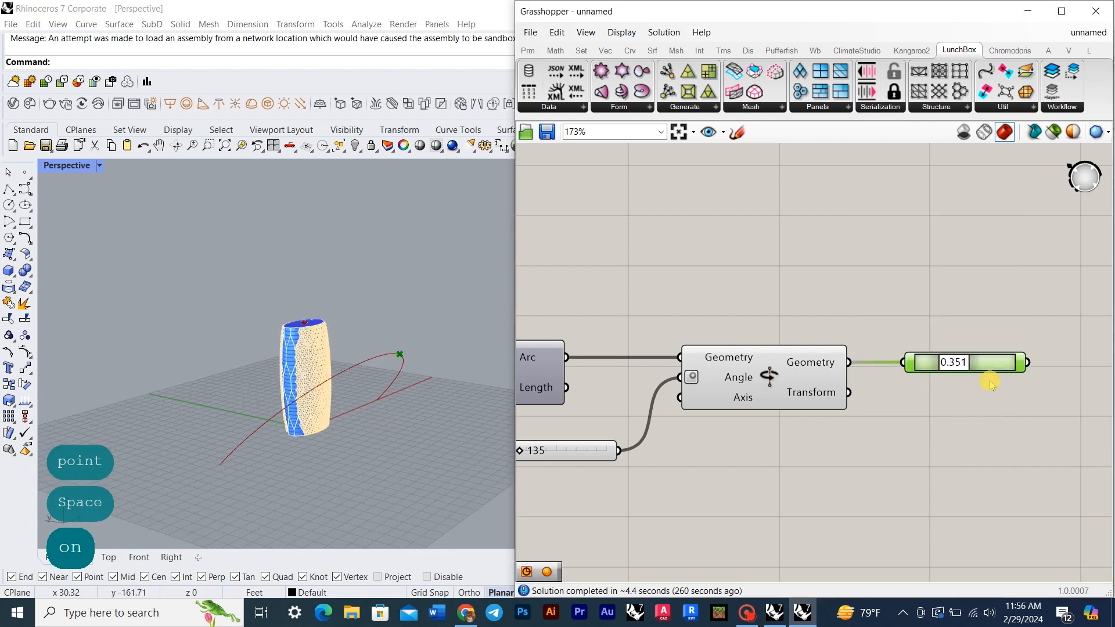
Step: Add a Sphere based on the curve point, with a new number slider driving its radius, set to 6
right_drag(1069, 389, 846, 391)
double_click(846, 392)
text(sphere)
click(847, 377)
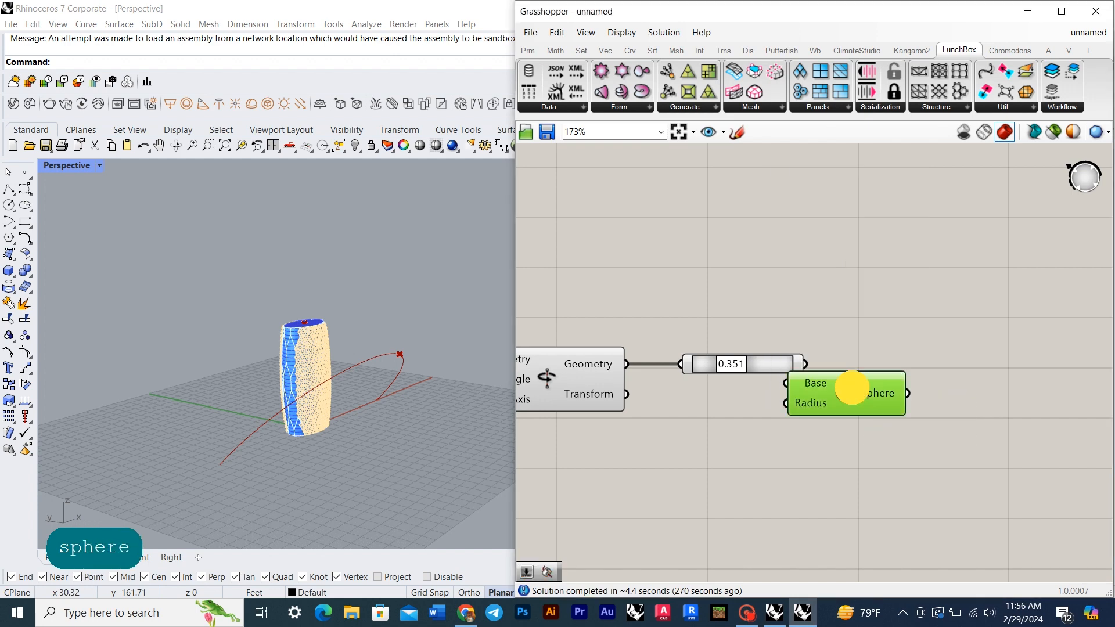
double_click(705, 444)
text(10)
key(Return)
drag(808, 452, 855, 401)
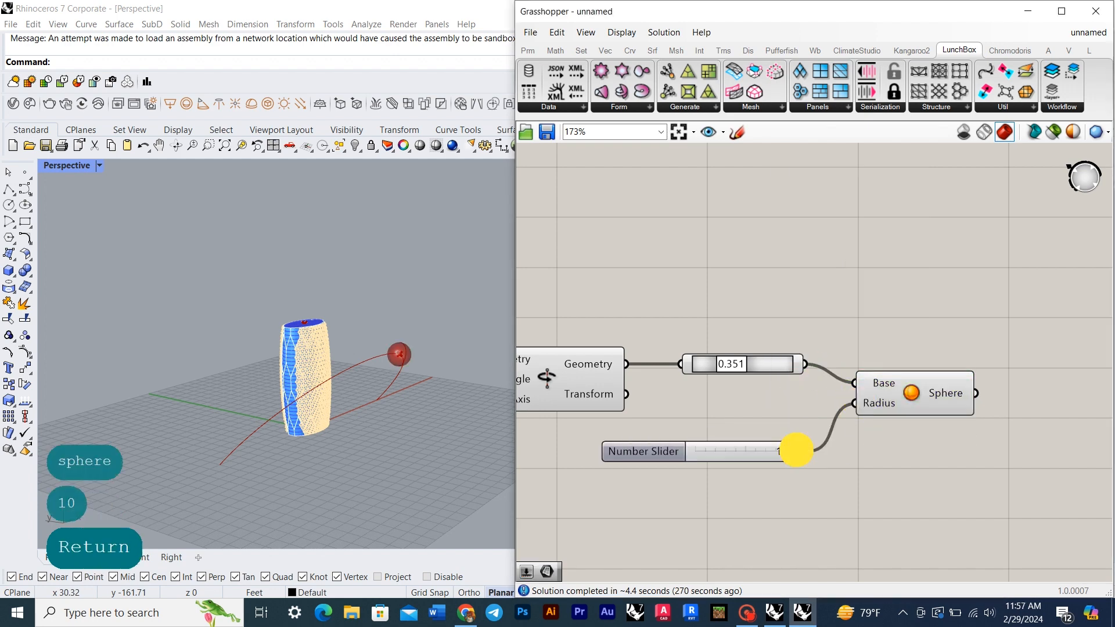
right_drag(776, 416, 865, 443)
Step: Turn off the preview of the Point On Curve component
click(867, 391)
middle_click(868, 318)
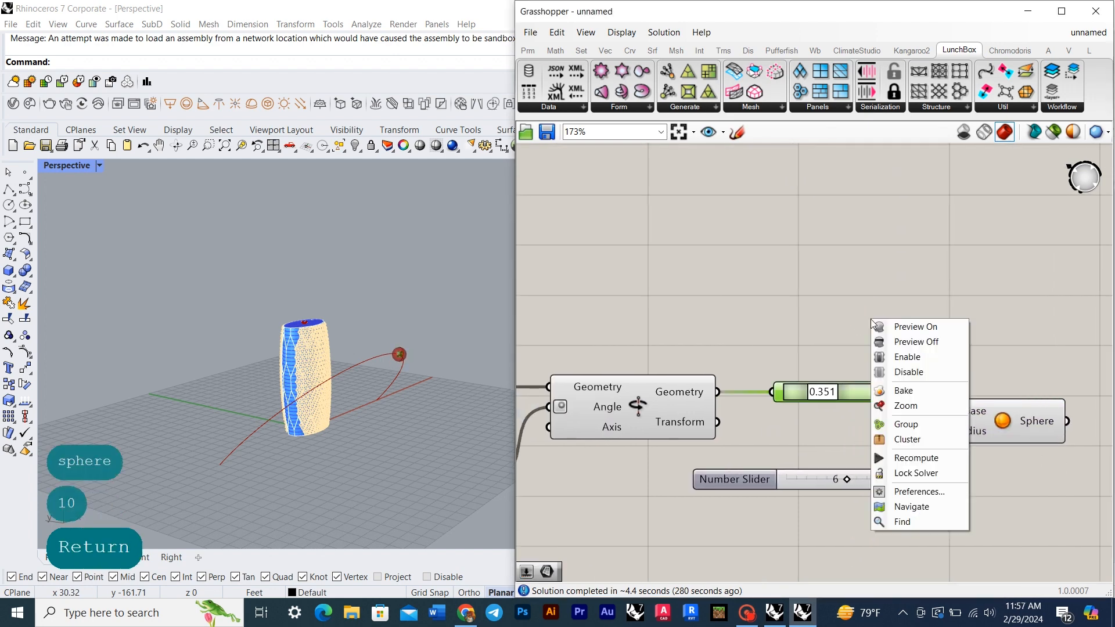
click(889, 344)
click(983, 405)
Step: Add a Distance component above the sphere components and connect the Point On Curve output to its Point B
right_drag(983, 388, 908, 401)
scroll(823, 387, down, 2)
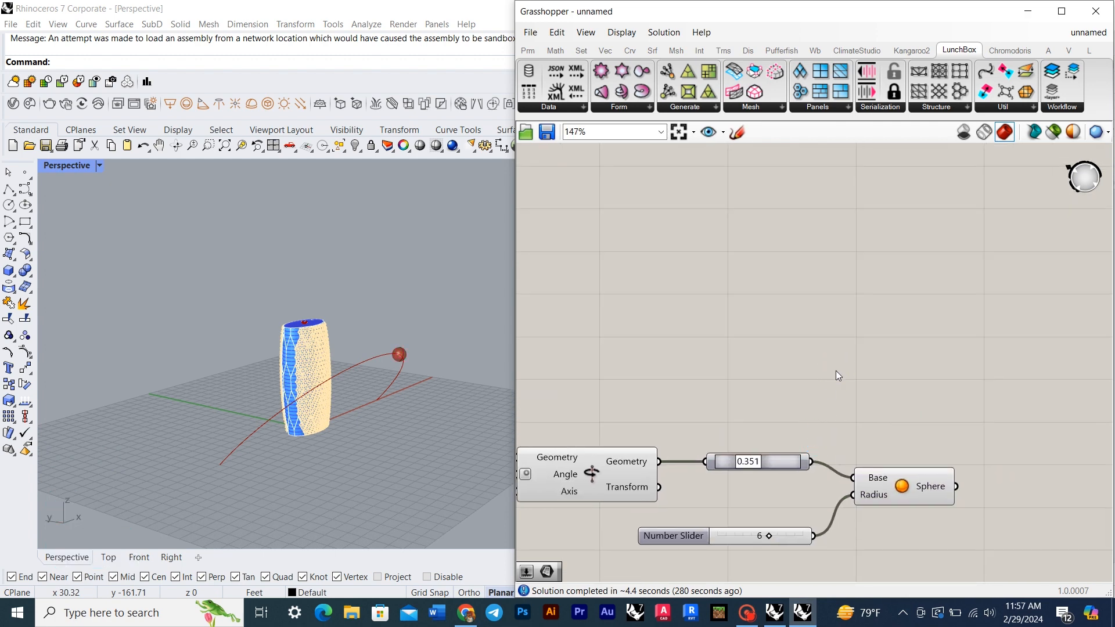
text(dista)
double_click(835, 370)
text(distan)
key(Return)
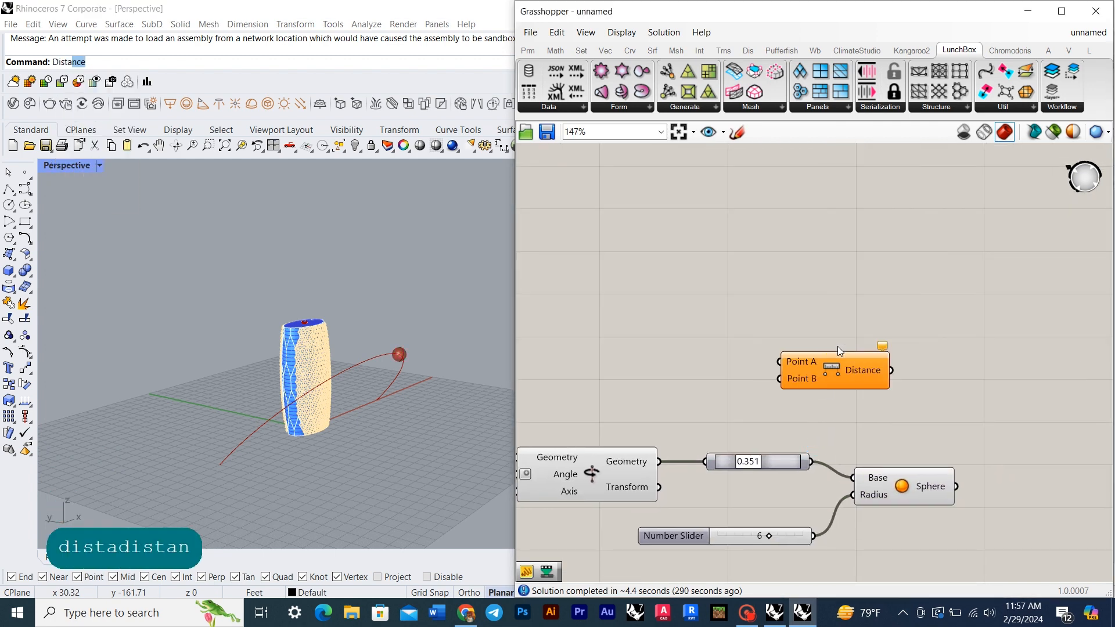
right_drag(838, 347, 872, 367)
right_drag(823, 402, 839, 432)
scroll(853, 428, down, 6)
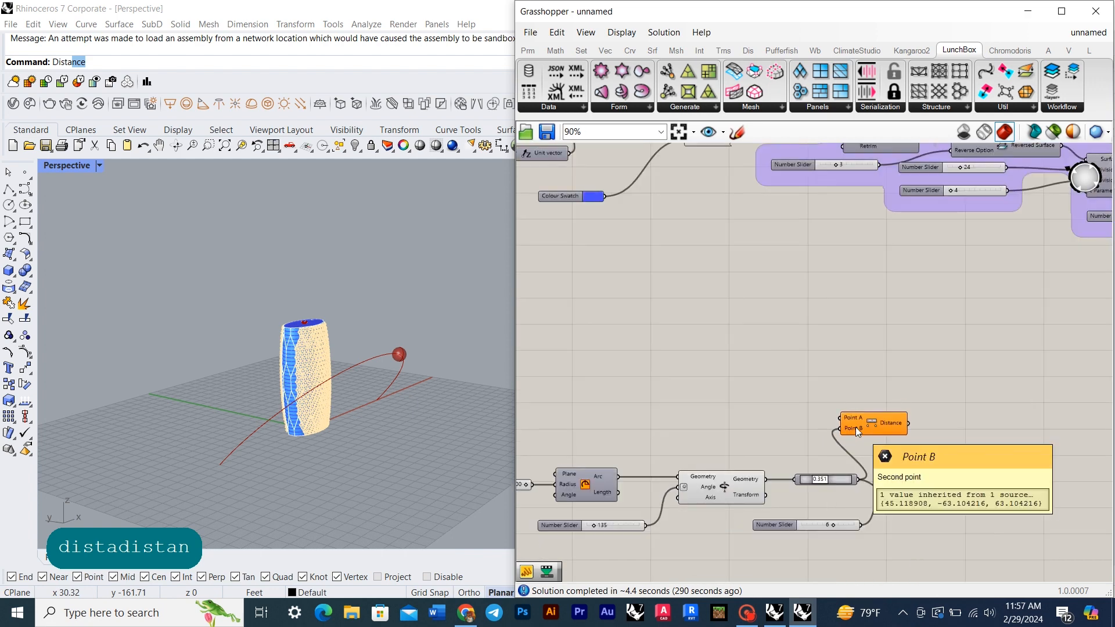
Step: Move the arc, rotation, point, sphere and distance components together closer to the facade's scaling section
scroll(885, 374, up, 3)
right_drag(884, 374, 888, 413)
scroll(944, 262, down, 1)
right_drag(943, 261, 754, 291)
scroll(899, 295, down, 1)
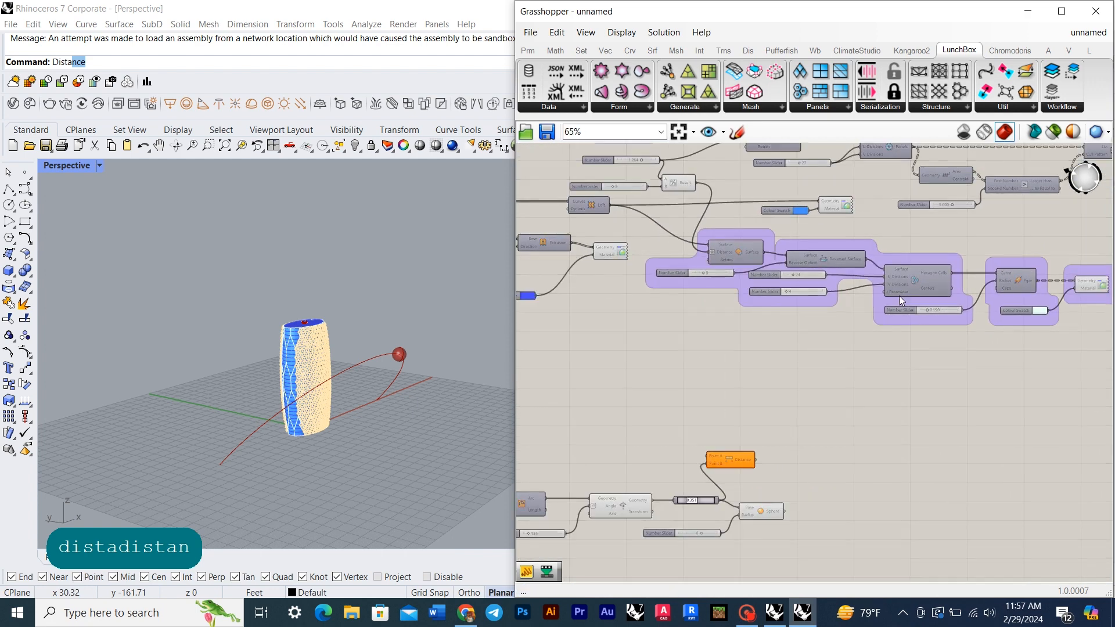
right_drag(923, 285, 901, 343)
scroll(901, 342, up, 2)
right_drag(1011, 337, 799, 321)
right_drag(1007, 176, 793, 282)
scroll(930, 284, down, 7)
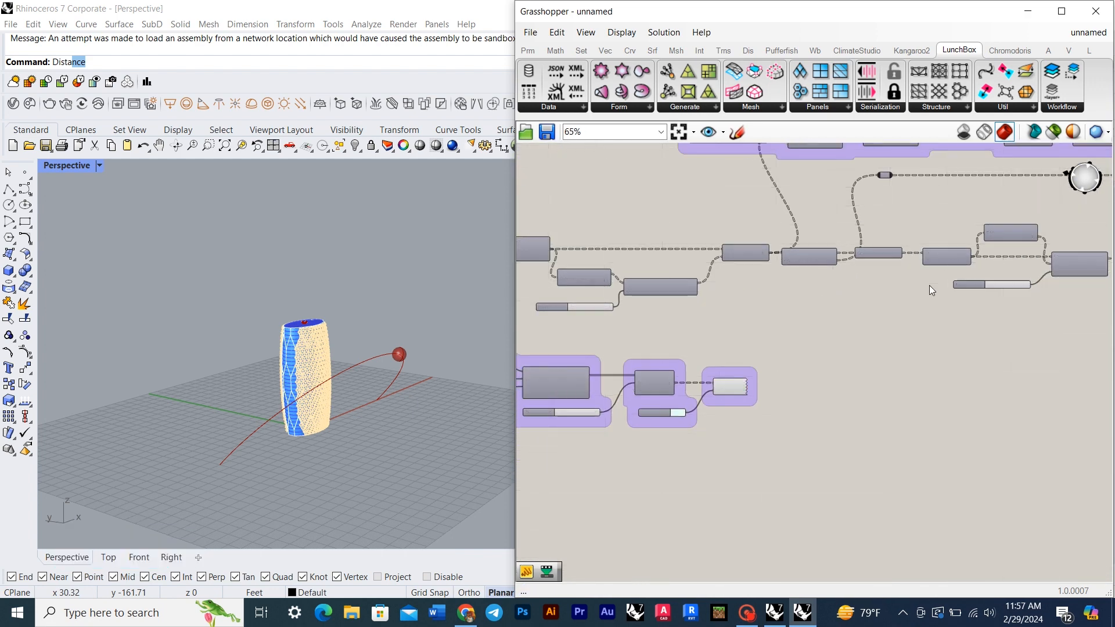
right_drag(846, 351, 866, 363)
drag(550, 395, 819, 482)
drag(702, 432, 1012, 403)
click(985, 367)
scroll(985, 367, up, 6)
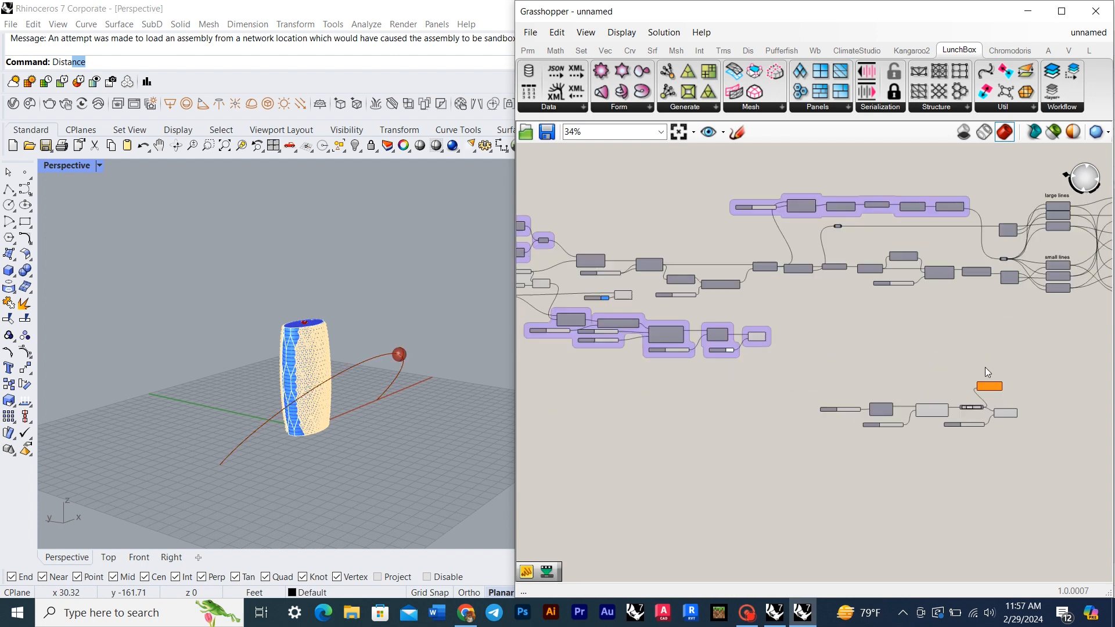
Step: Shift the Area component below the Polyline component and connect its Centroid output to Point A of Distance
right_drag(863, 350, 781, 415)
scroll(766, 325, up, 1)
drag(748, 172, 730, 232)
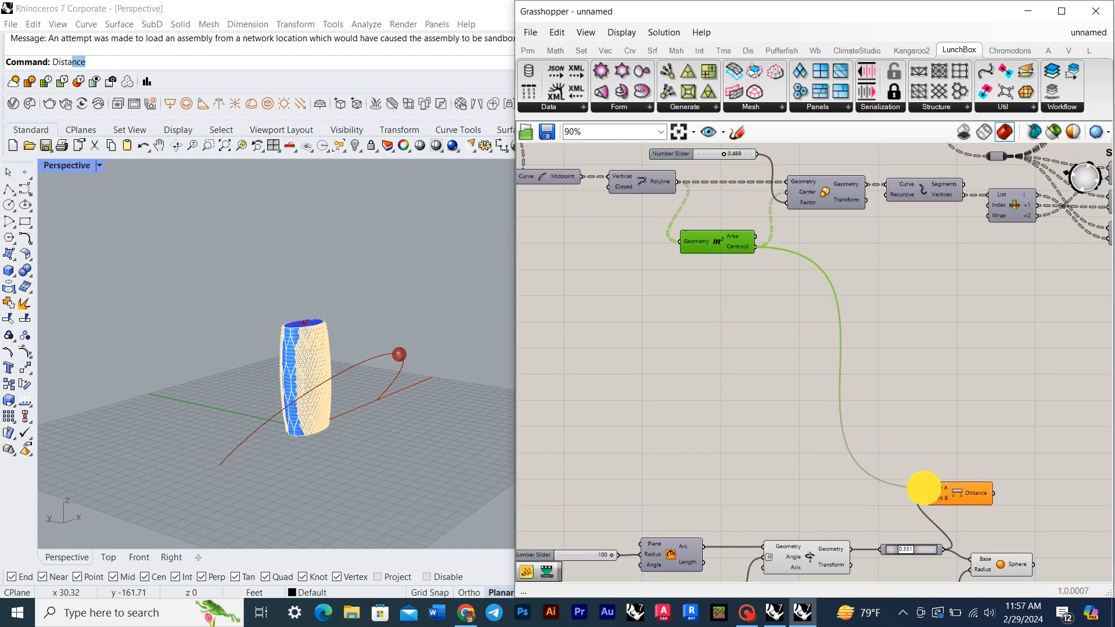
drag(924, 488, 921, 487)
Step: Move the whole arc and distance component set up to just below the Area component
scroll(902, 364, down, 3)
drag(1026, 543, 662, 435)
drag(938, 443, 906, 333)
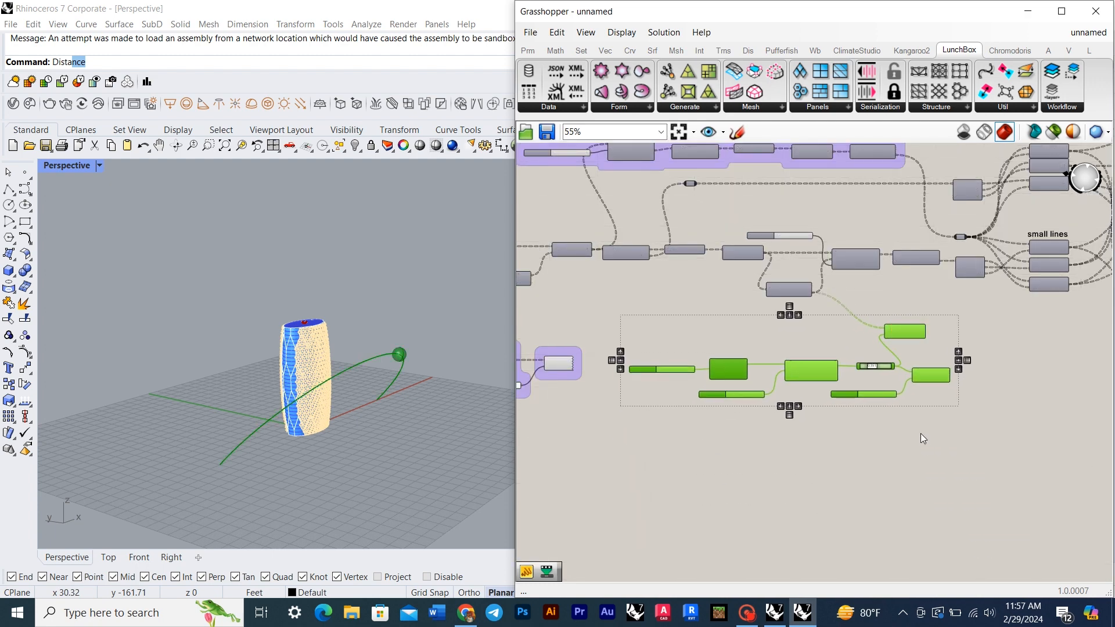
click(921, 433)
Step: Set the Point On Curve parameter to 0.157 to slide the sphere along the arc
scroll(711, 372, up, 3)
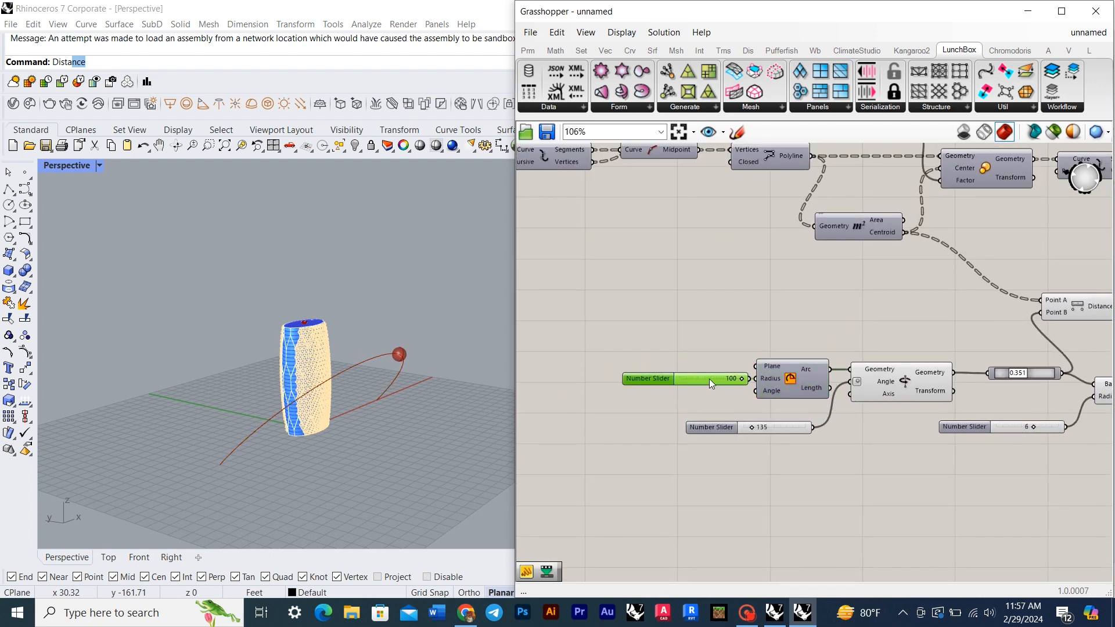
scroll(940, 440, down, 2)
right_drag(940, 439, 813, 438)
drag(870, 393, 862, 394)
scroll(864, 393, up, 4)
click(897, 390)
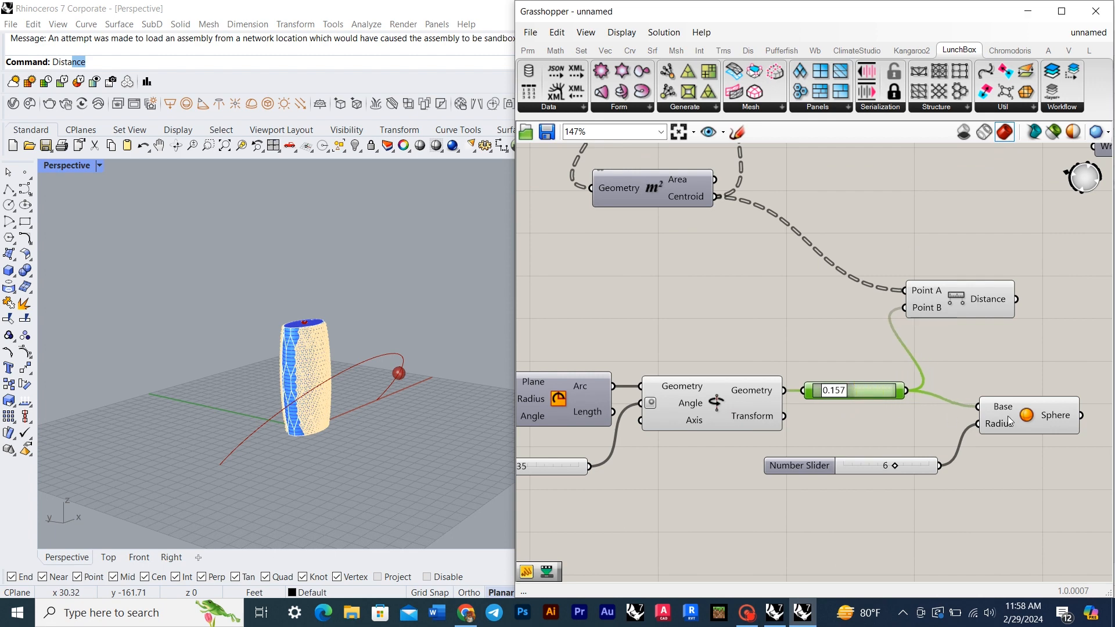
Step: Tidy the Sphere and its radius slider, and reposition the arc component set beneath the facade definition
drag(1010, 422, 970, 411)
drag(799, 466, 780, 452)
scroll(982, 433, down, 5)
drag(996, 475, 704, 365)
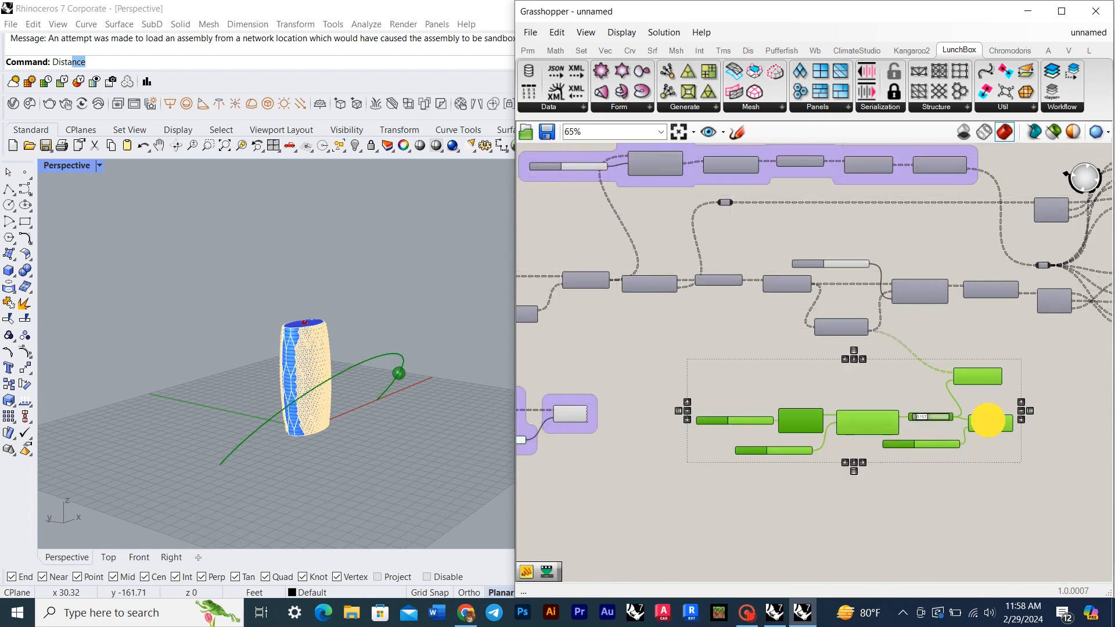
drag(988, 419, 949, 406)
scroll(961, 433, down, 2)
right_drag(633, 441, 848, 424)
drag(885, 414, 876, 441)
click(976, 449)
Step: Add Remap Numbers and Bounds components fed by the Distance output, with the bounds as the remap's source domain
right_drag(984, 450, 683, 463)
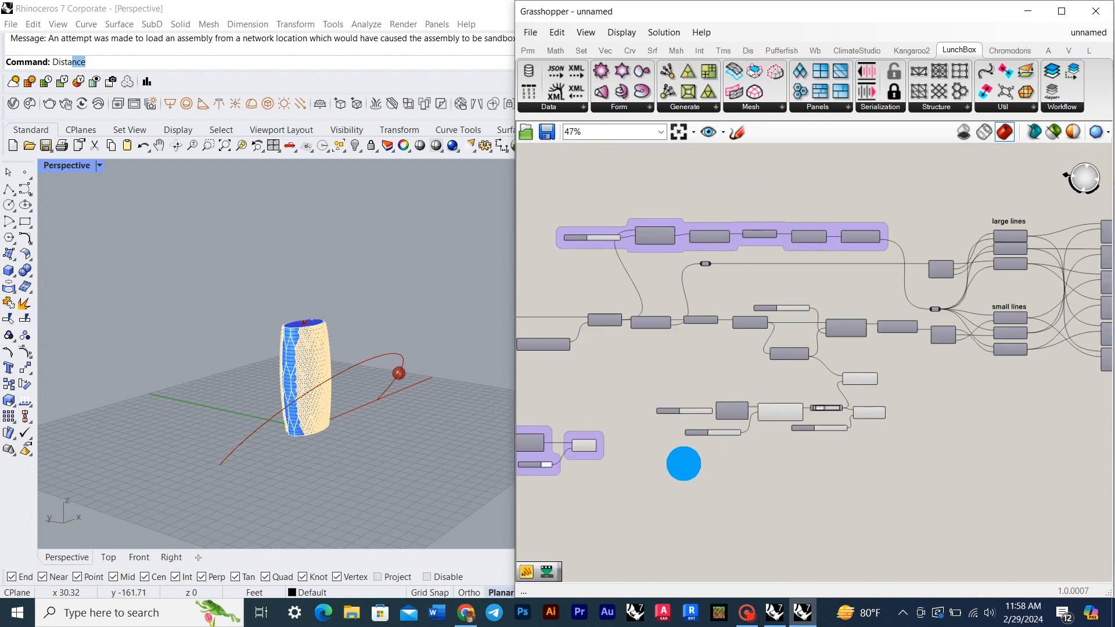
scroll(918, 362, up, 5)
right_drag(917, 362, 859, 424)
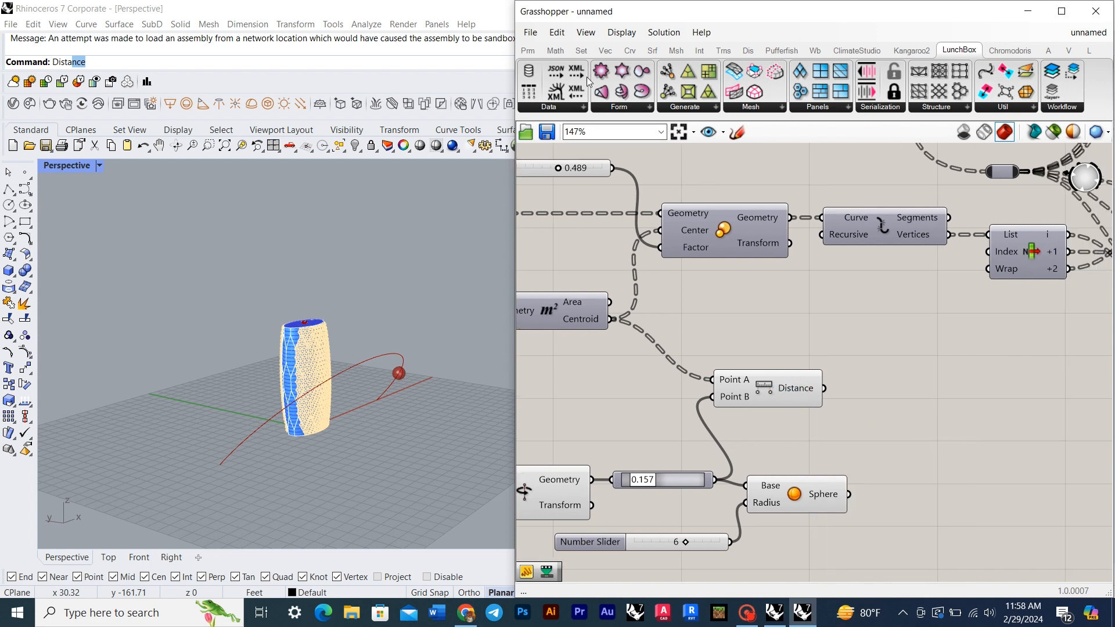
click(555, 50)
drag(967, 431, 968, 431)
drag(824, 388, 913, 414)
drag(964, 426, 998, 407)
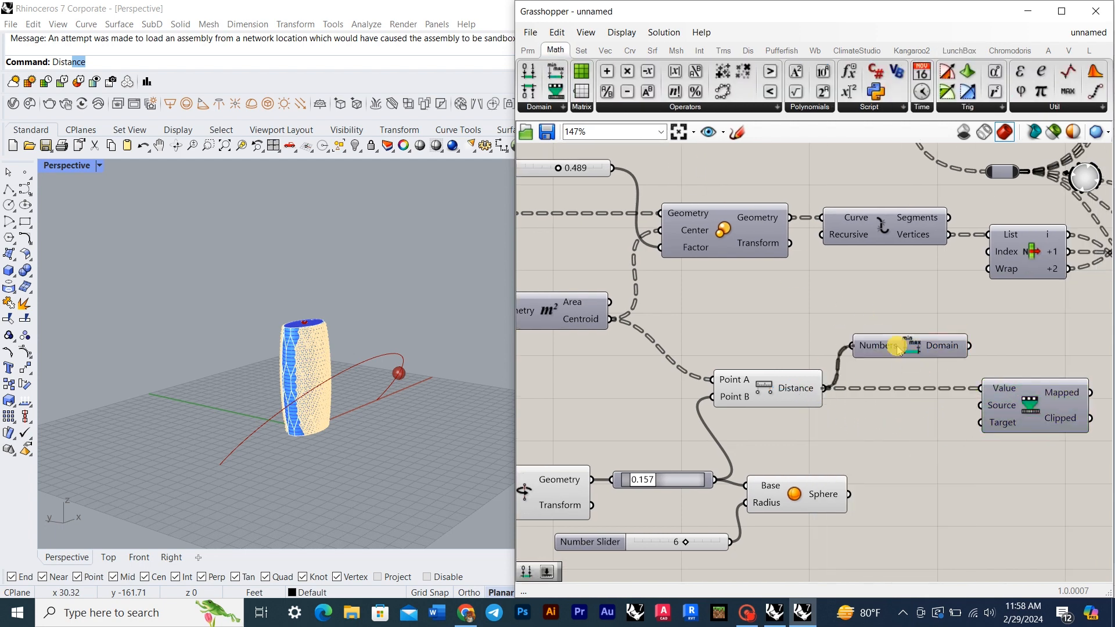
Step: Insert a Graft Tree between Distance and the Remap Numbers' Value input, and flatten the Distance output
double_click(883, 434)
text(graft)
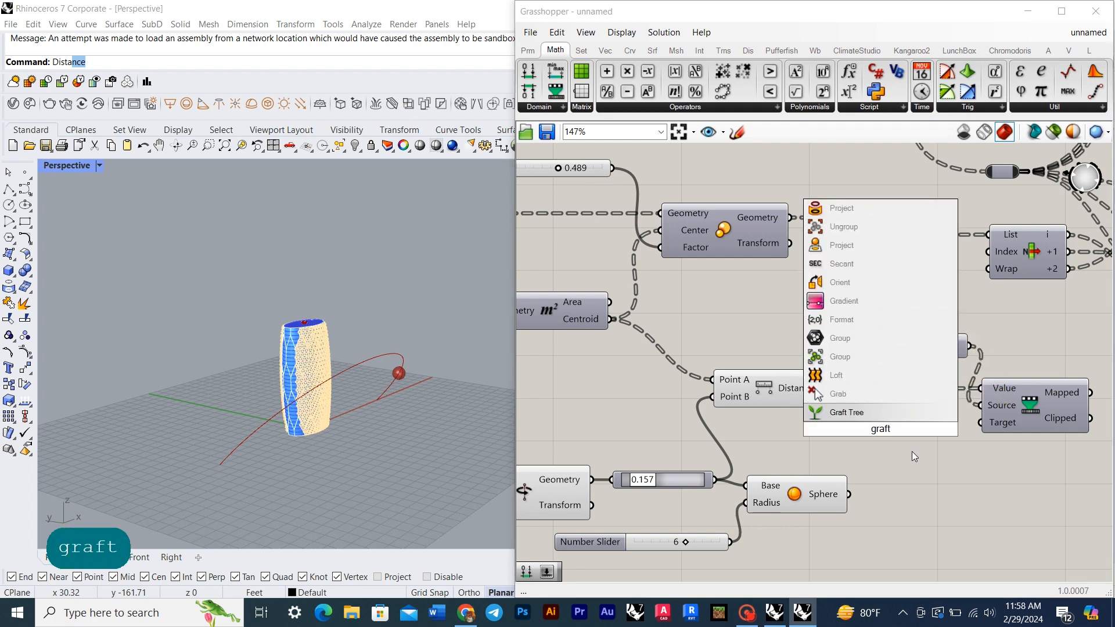
click(873, 411)
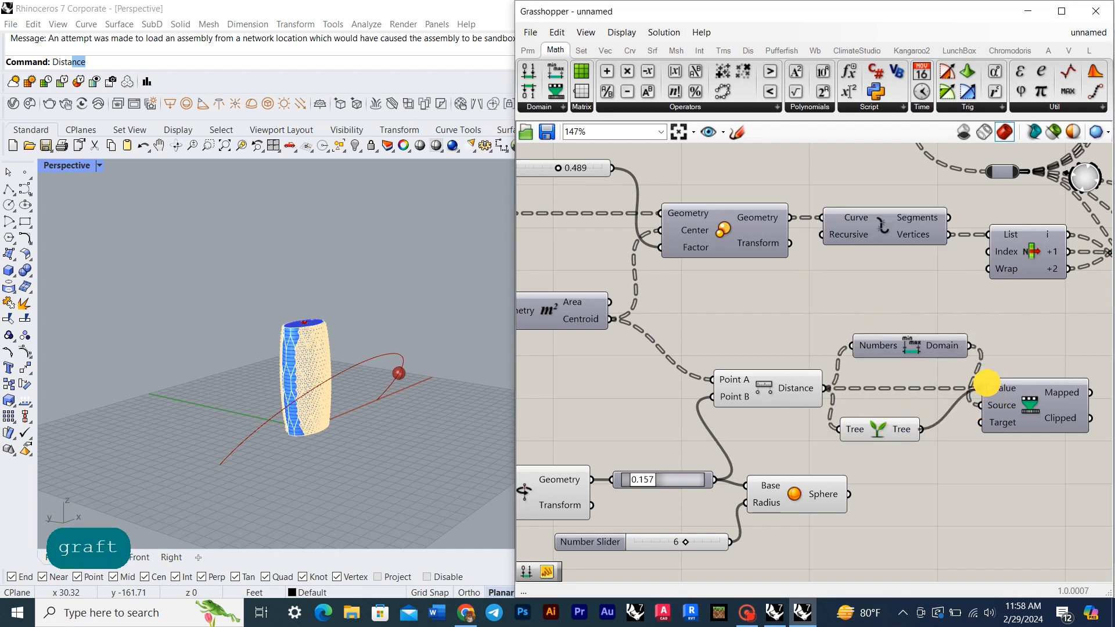
click(906, 423)
right_click(799, 388)
click(834, 450)
click(855, 452)
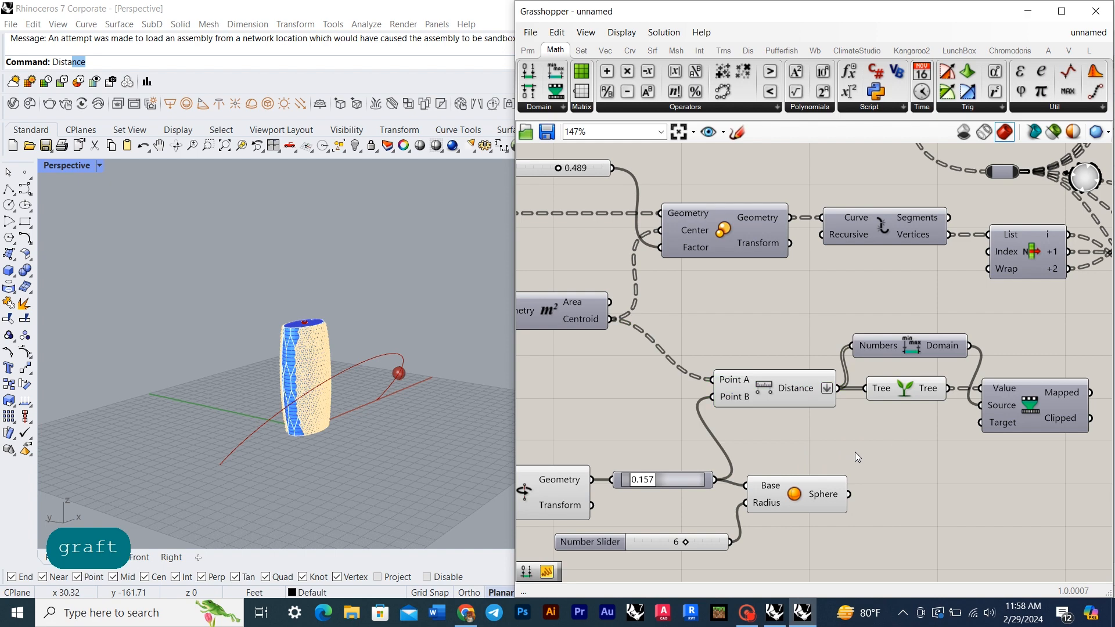
Step: Add a Construct Domain component feeding the Remap Numbers' Target, and shift the arc and sphere components down to make room
drag(590, 112, 933, 450)
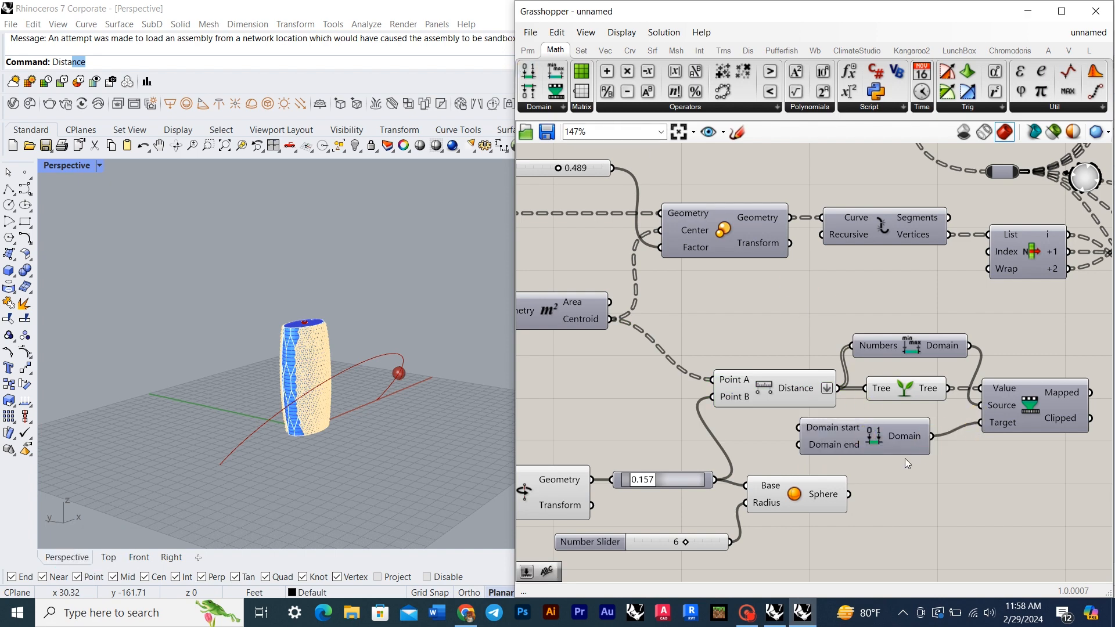
scroll(905, 458, down, 3)
right_drag(860, 492, 958, 467)
drag(966, 522, 630, 439)
drag(775, 465, 777, 483)
click(807, 403)
Step: Copy the scale factor slider twice for the target domain, using 0.180 as the start and 0.927 as the end
scroll(807, 395, up, 1)
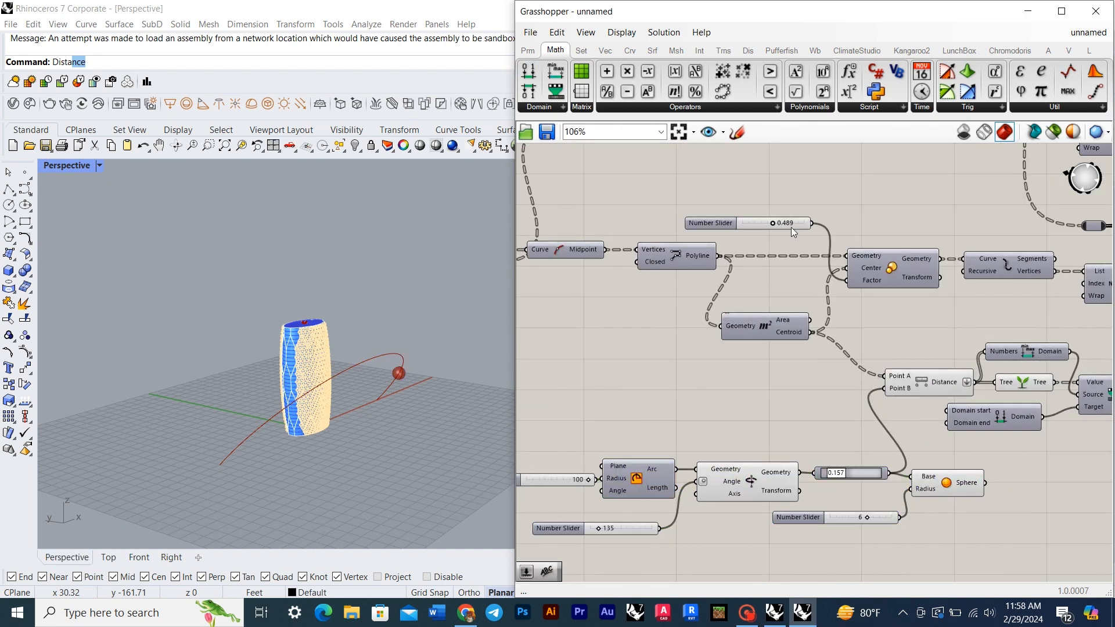
mouse_move(750, 308)
mouse_down()
mouse_move(796, 432)
mouse_move(818, 446)
mouse_up()
key(alt)
scroll(863, 420, up, 4)
drag(852, 446, 1029, 417)
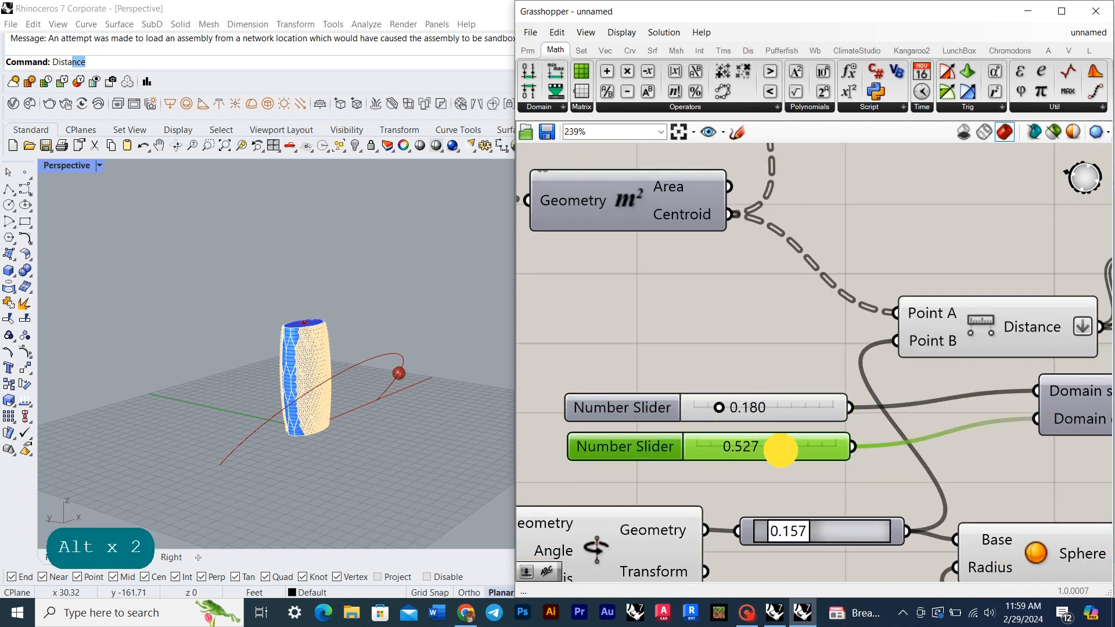
drag(781, 450, 827, 447)
click(993, 436)
Step: Connect the remapped distances to the Factor input of the polyline's Scale component
scroll(994, 433, down, 3)
right_drag(994, 433, 731, 435)
right_drag(841, 413, 855, 442)
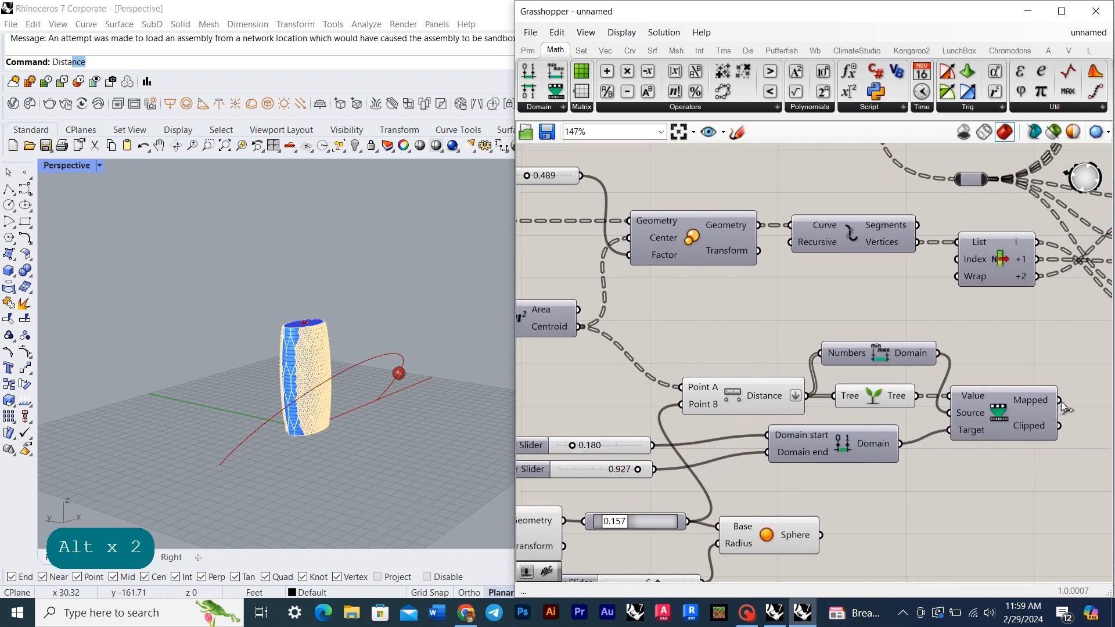
drag(1059, 400, 618, 257)
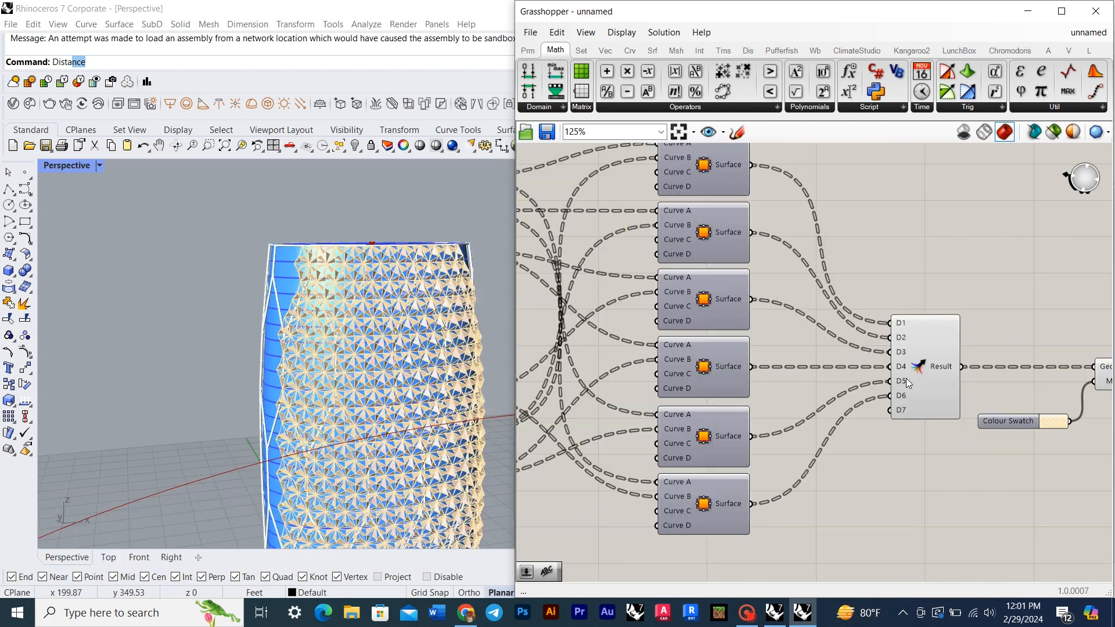
Step: Turn off the preview of the merged facade surfaces and adjust the opacity of the colour swatch feeding their Custom Preview material
right_click(905, 264)
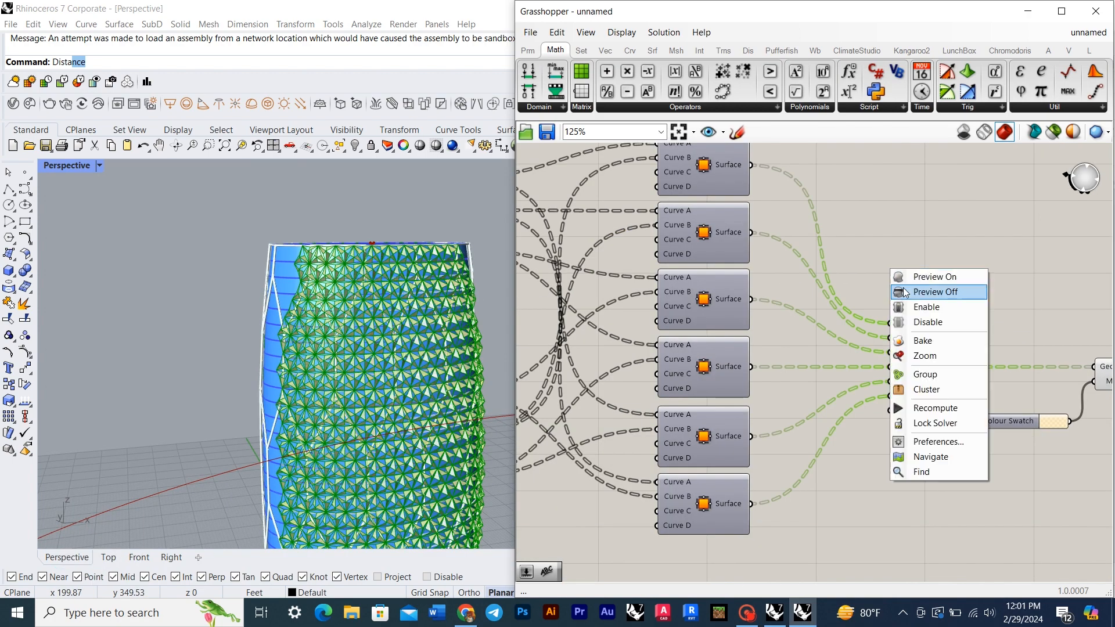
key(Escape)
right_drag(1061, 431, 928, 446)
click(924, 444)
click(1054, 549)
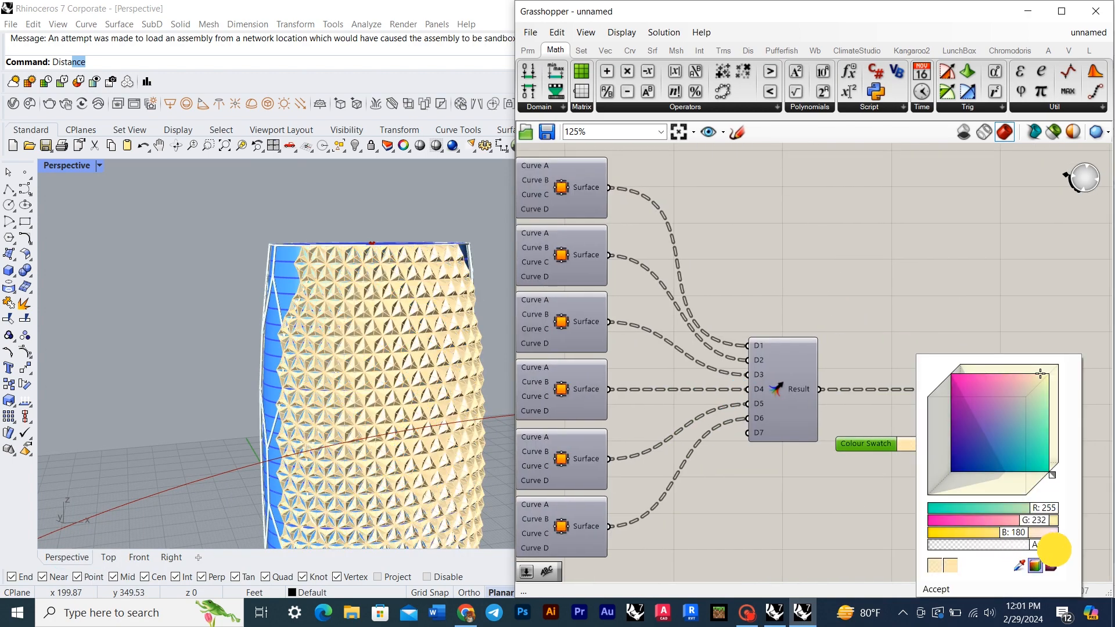
drag(1044, 549, 1040, 550)
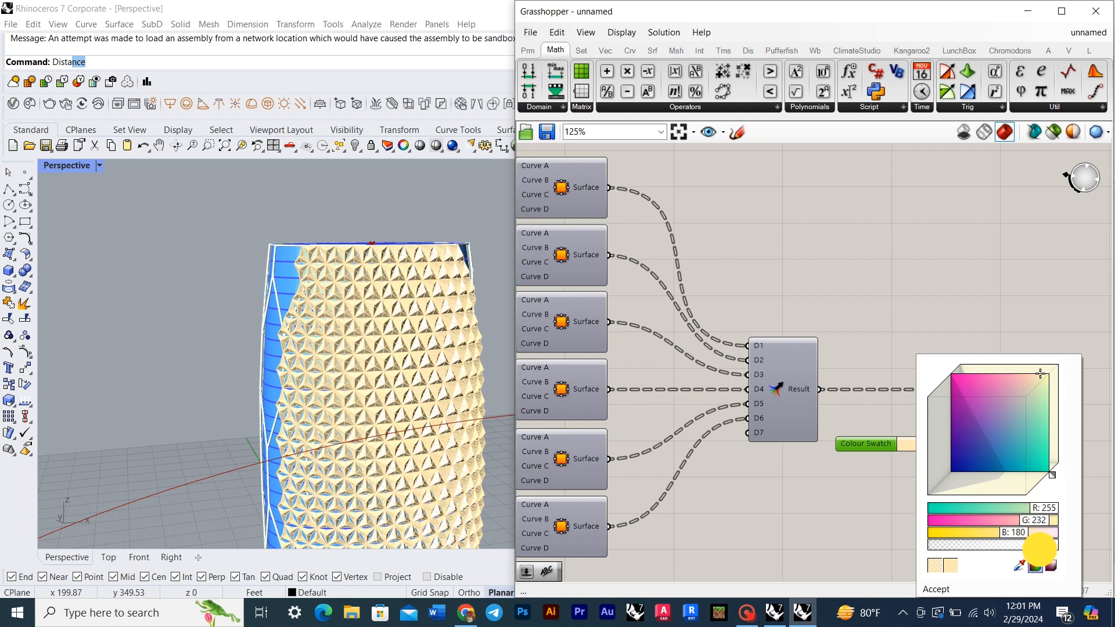
click(881, 542)
Step: Frame the whole tower with the sun sphere and switch the Perspective viewport to full screen
right_drag(400, 386, 378, 336)
scroll(378, 336, down, 6)
scroll(379, 336, up, 5)
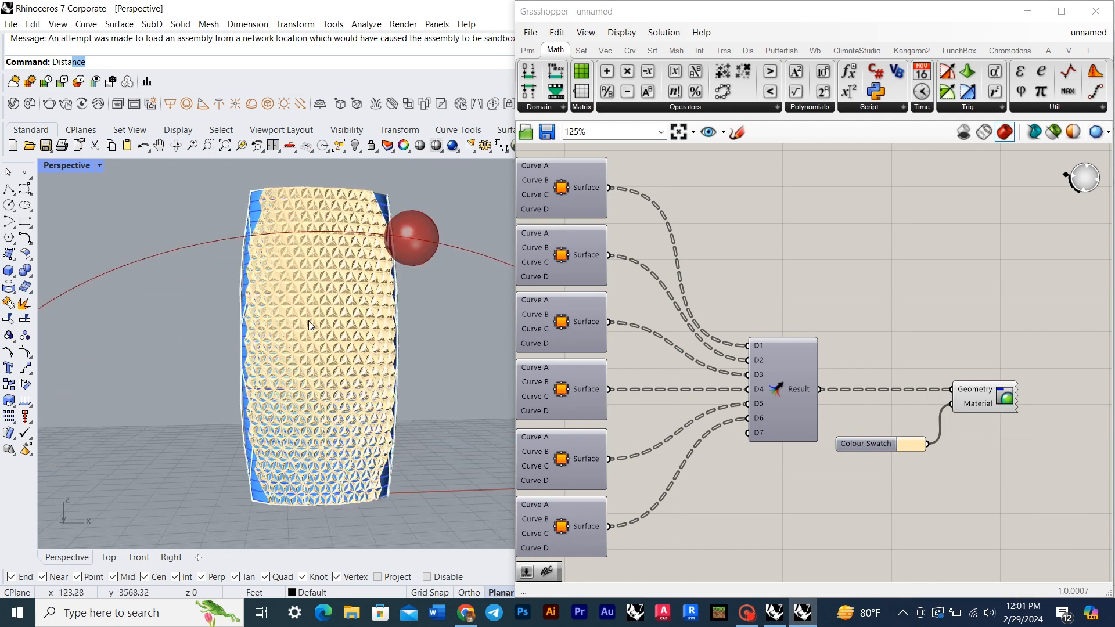
text(full)
key(space)
text(full)
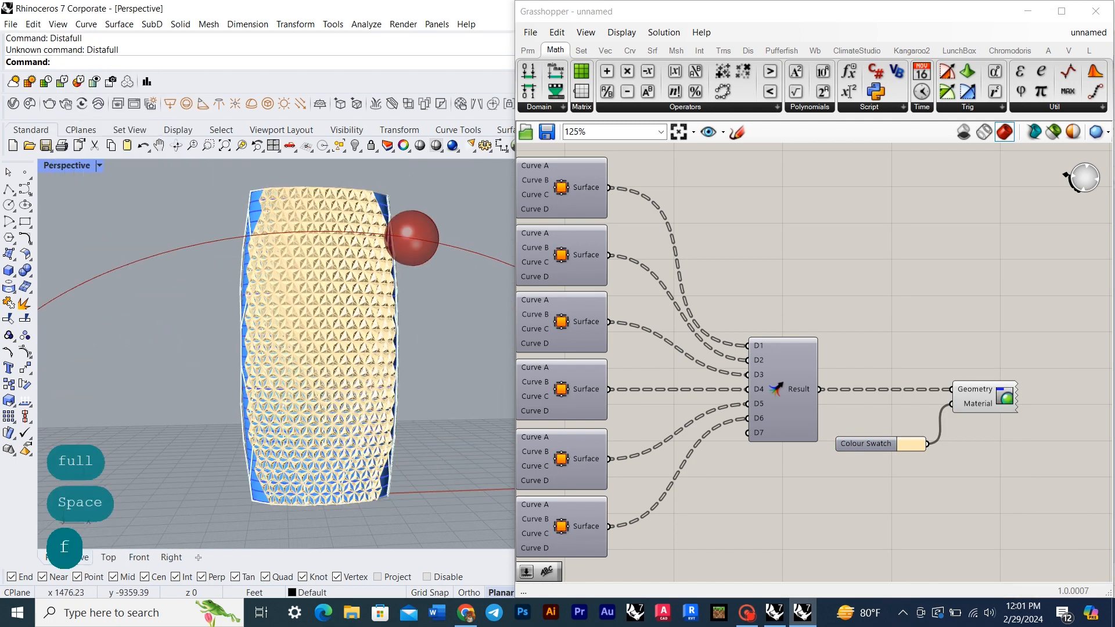
key(space)
Step: Move the sun along the arc by setting its curve position to 0.822, and check the facade from around the tower
right_drag(701, 479, 877, 453)
scroll(729, 448, down, 3)
right_drag(590, 464, 894, 462)
scroll(643, 462, up, 6)
right_drag(643, 462, 762, 392)
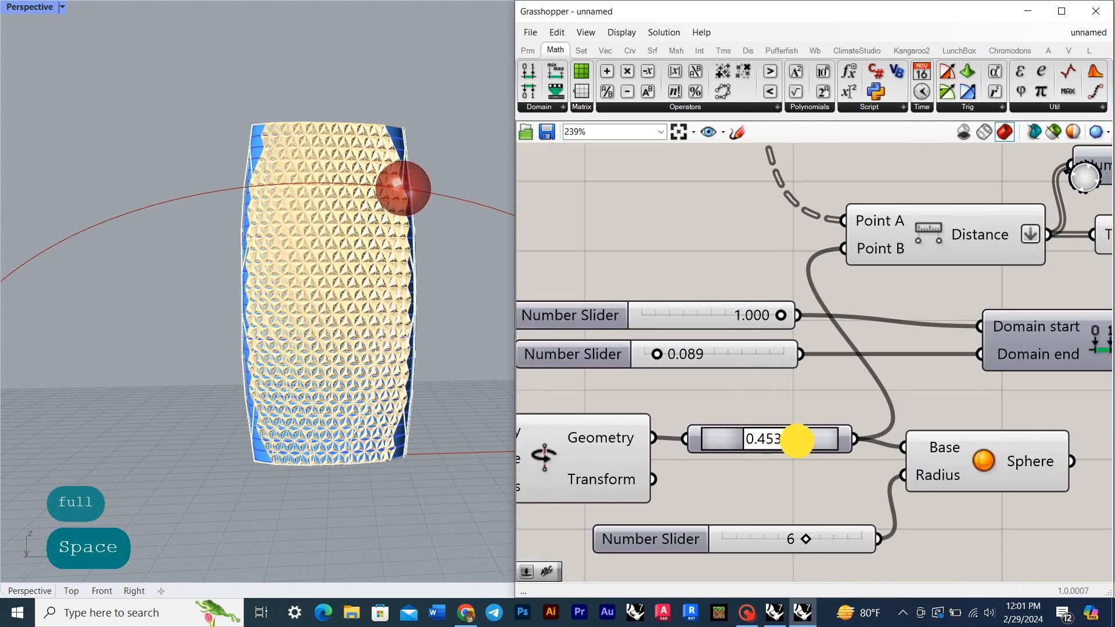
drag(802, 440, 808, 440)
scroll(322, 268, down, 6)
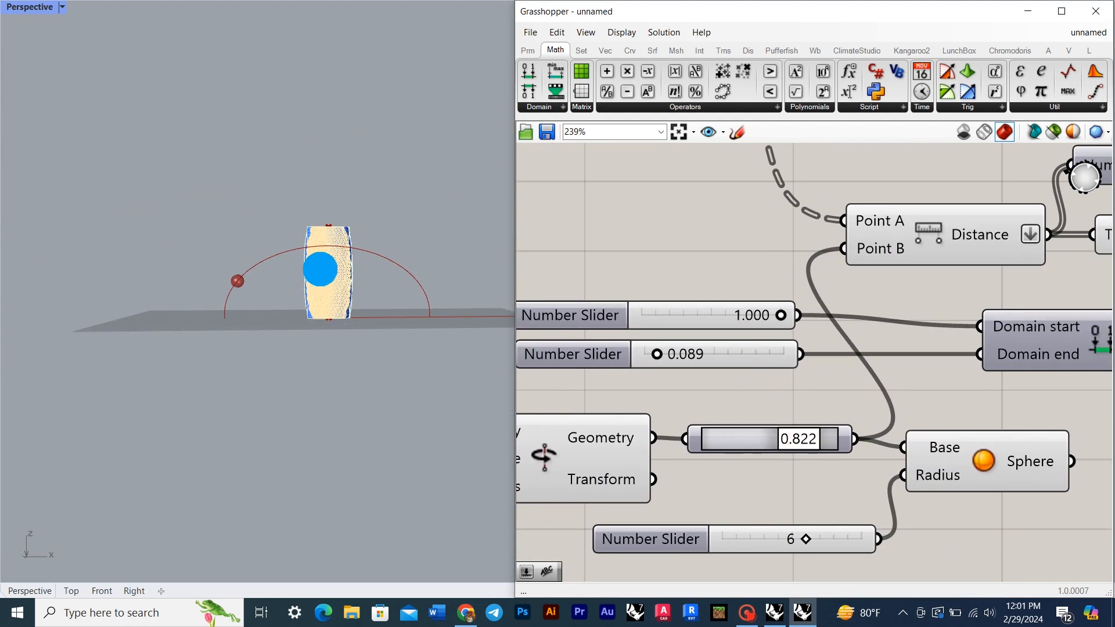
scroll(280, 187, up, 7)
right_drag(321, 269, 362, 254)
scroll(428, 252, down, 4)
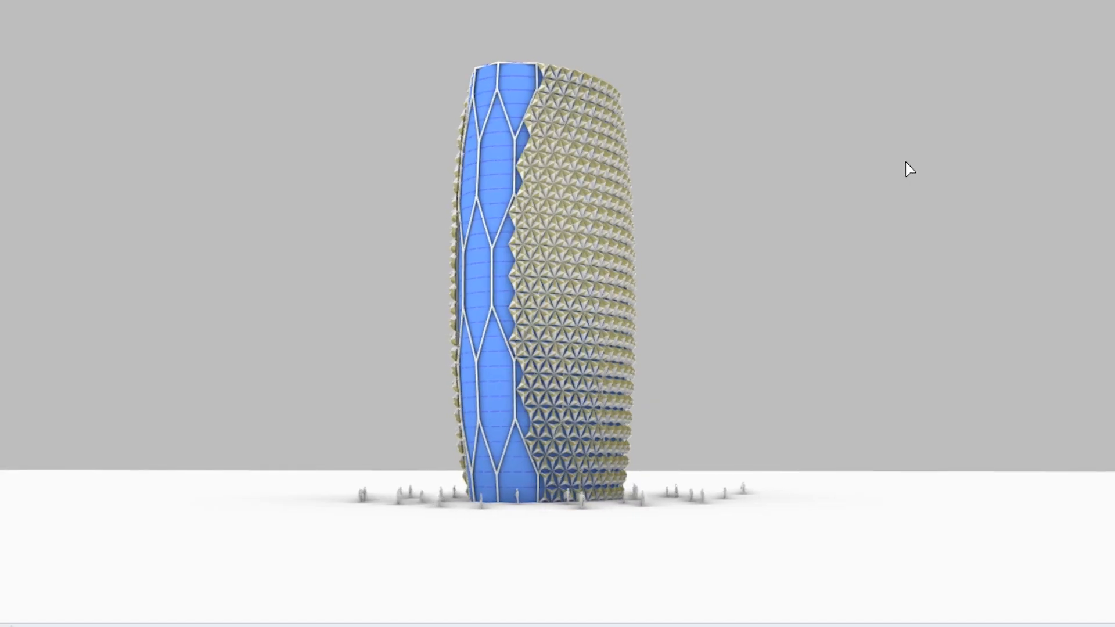